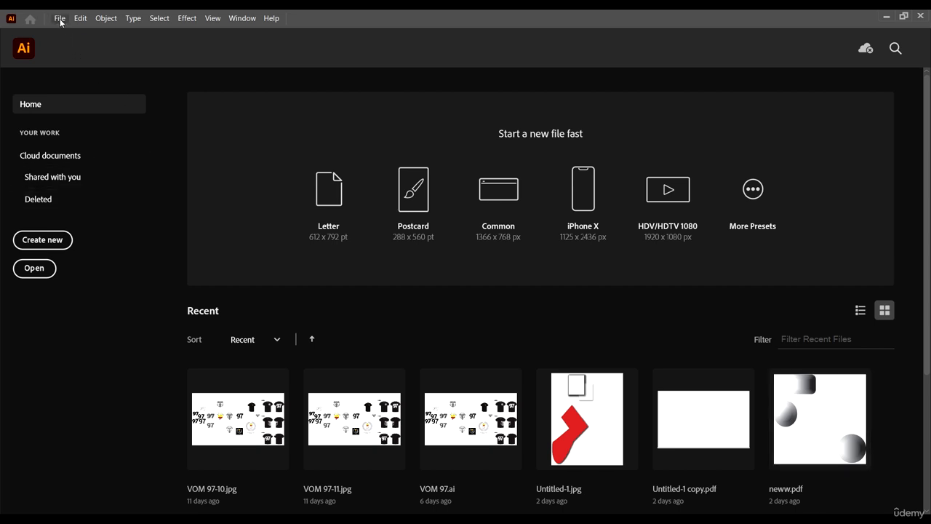
Create a new document from the custom 9 x 9 in preset with the colour mode set to RGB Color
left_click(45, 245)
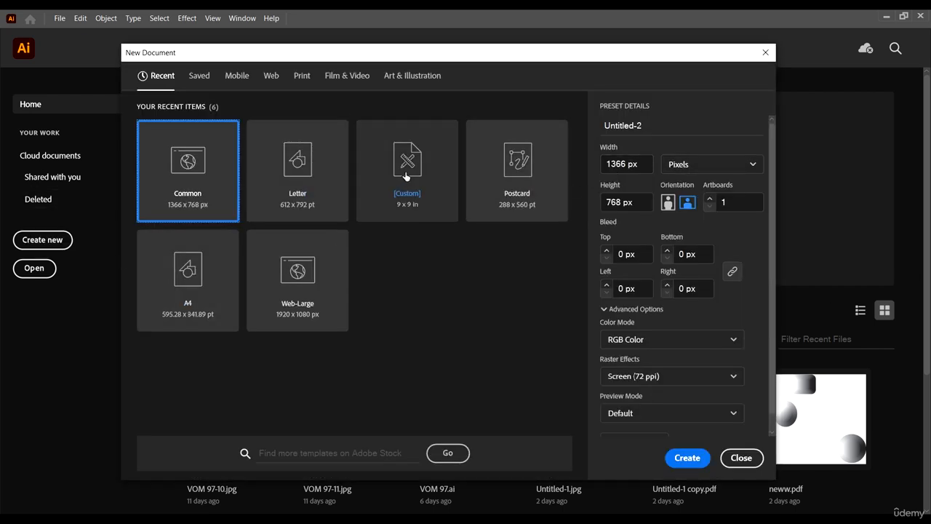
left_click(417, 207)
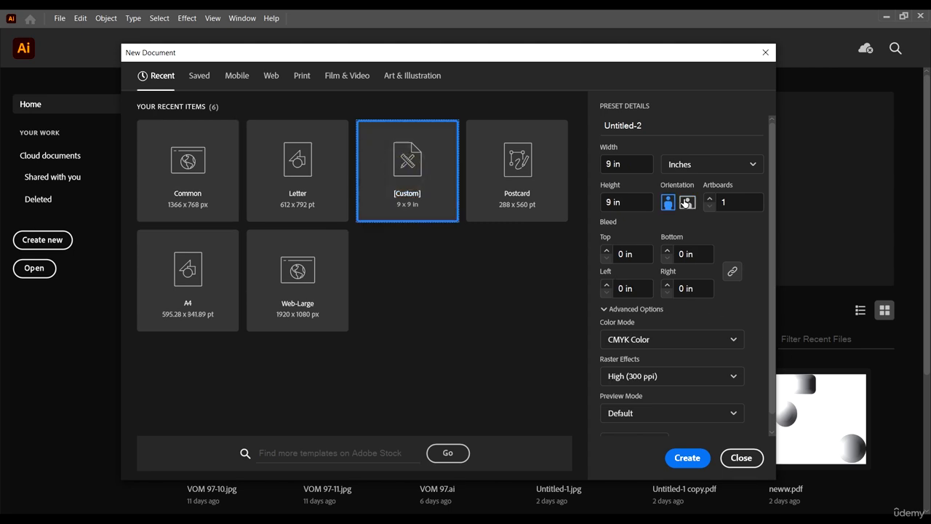
left_click(662, 339)
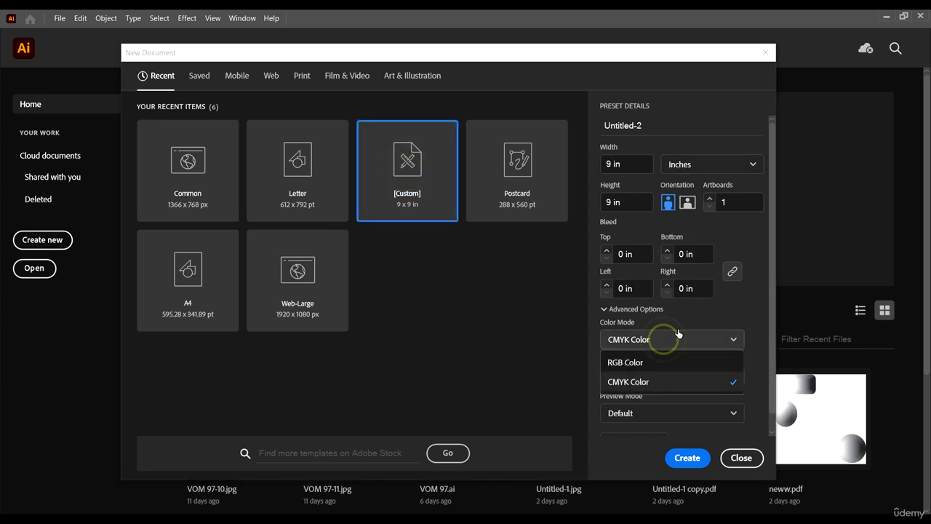
left_click(644, 363)
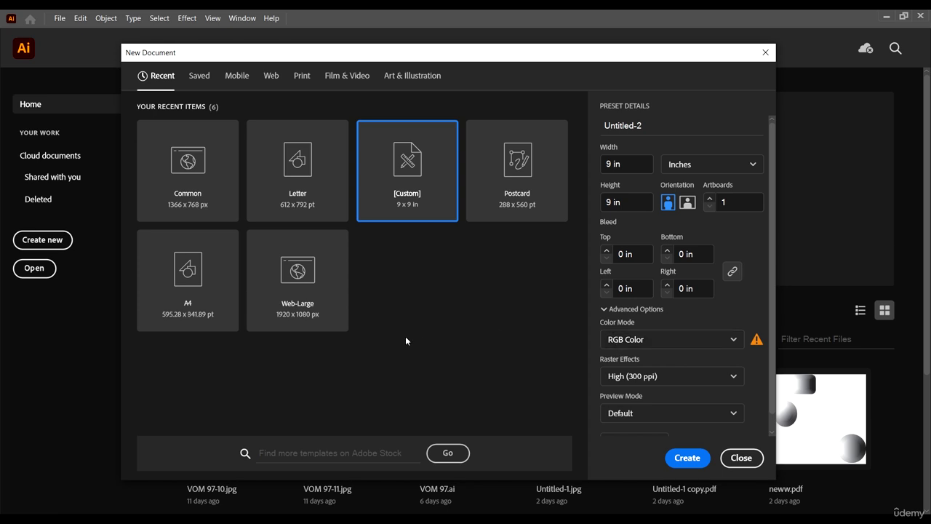
left_click(687, 457)
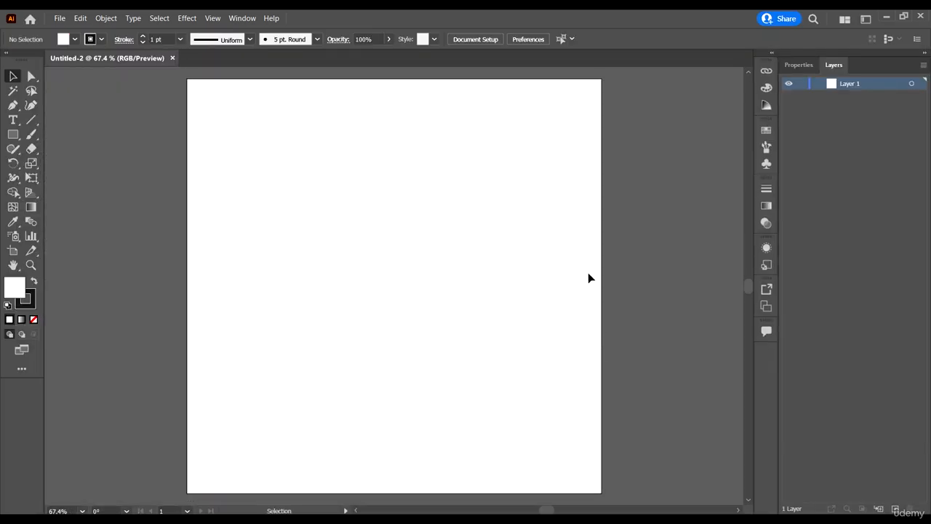
Duplicate the artboard and place the copy beside the original, leaving a gap between them
scroll(486, 223, "down", 2)
scroll(509, 260, "right", 1)
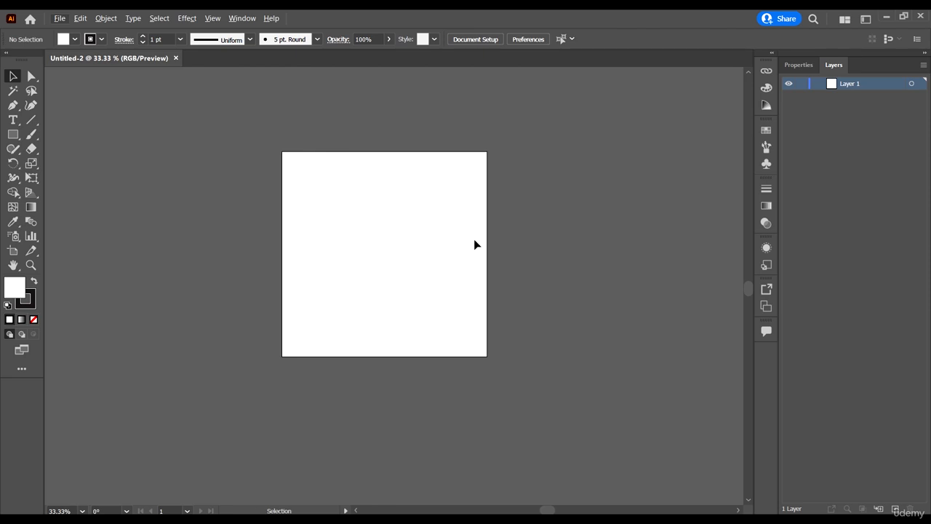
scroll(398, 203, "up", 2)
scroll(402, 200, "down", 1)
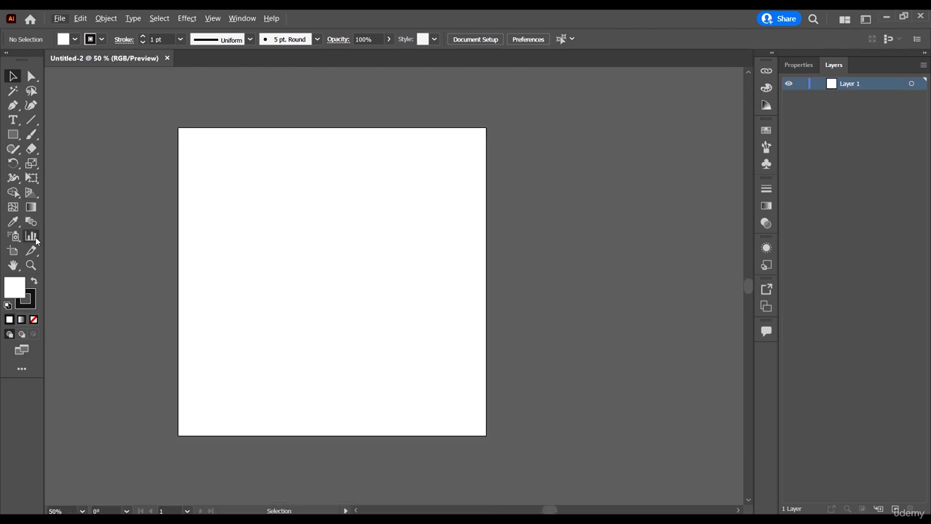
left_click(20, 253)
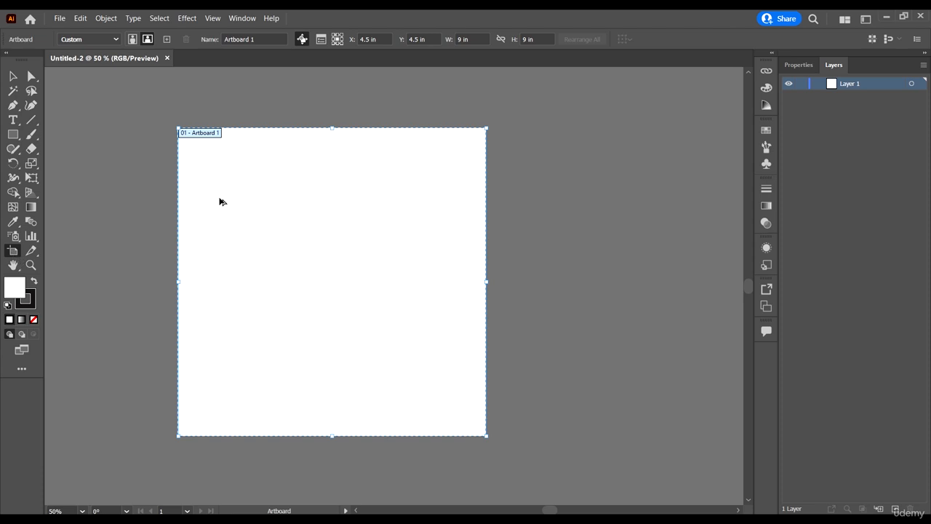
scroll(201, 169, "down", 1)
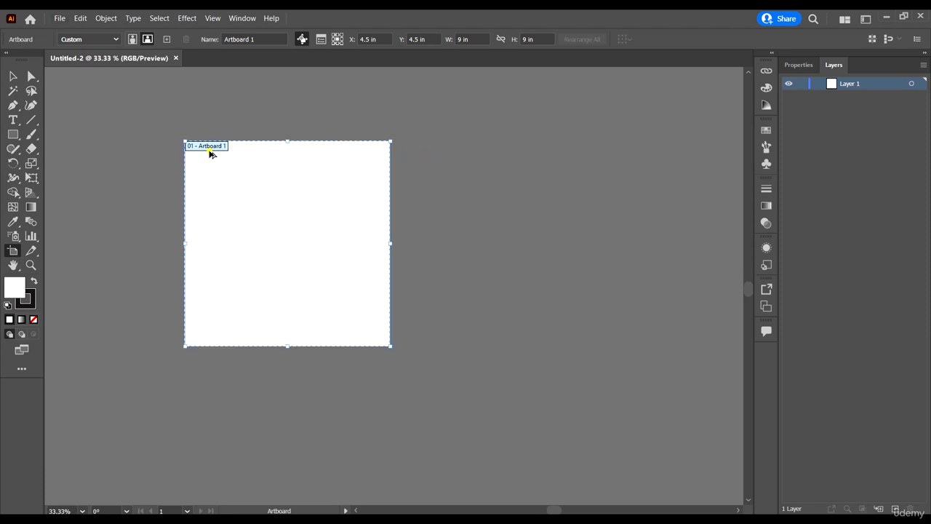
left_click_drag(210, 151, 471, 228)
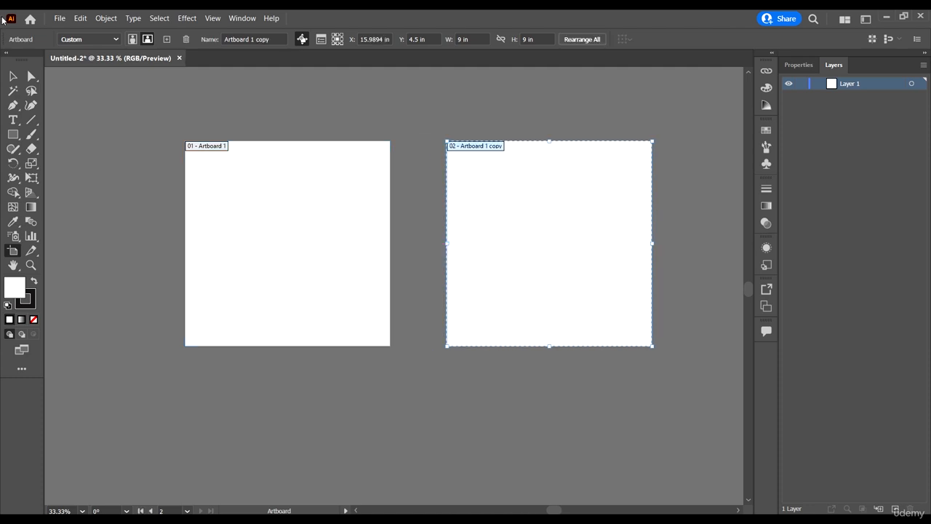
Draw a straight vertical line about 9.06 in long from top to bottom of the first artboard with the Pen tool
left_click(12, 76)
left_click(252, 225)
scroll(211, 183, "up", 1)
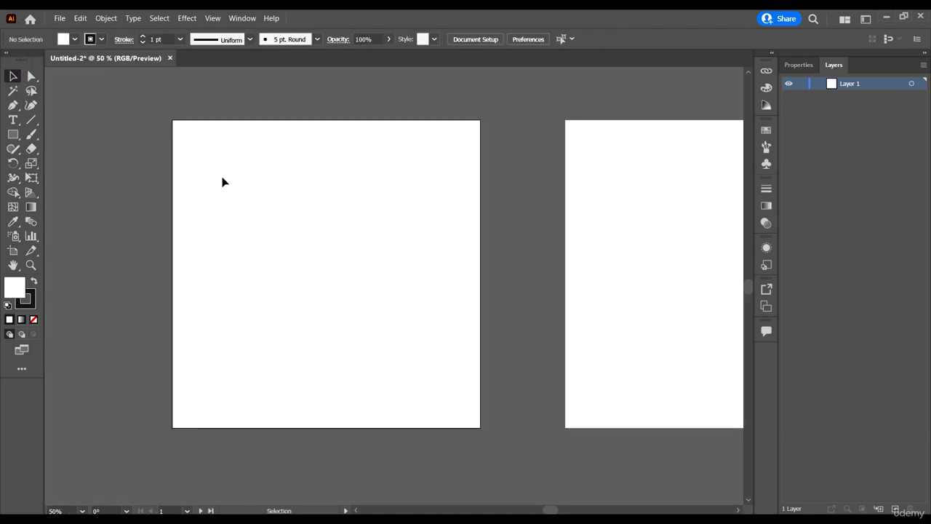
scroll(216, 165, "up", 1)
scroll(330, 175, "down", 1)
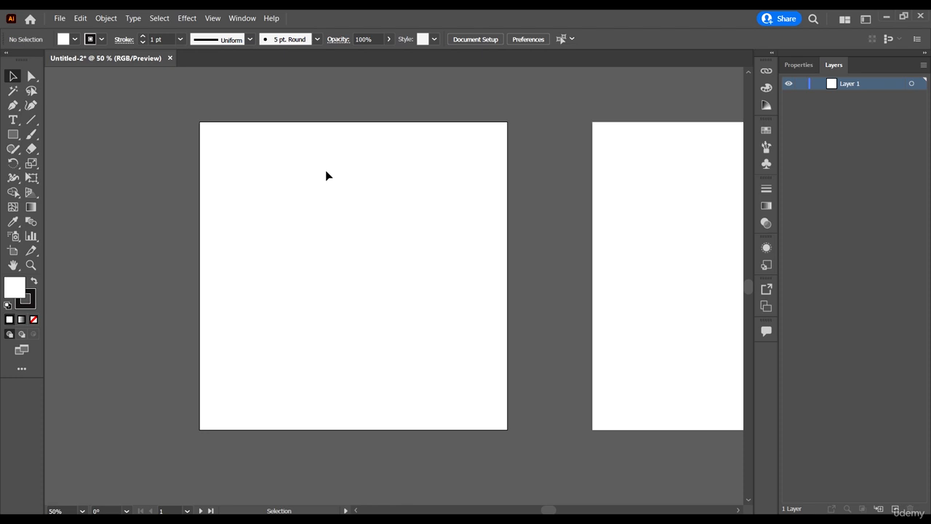
left_click(13, 105)
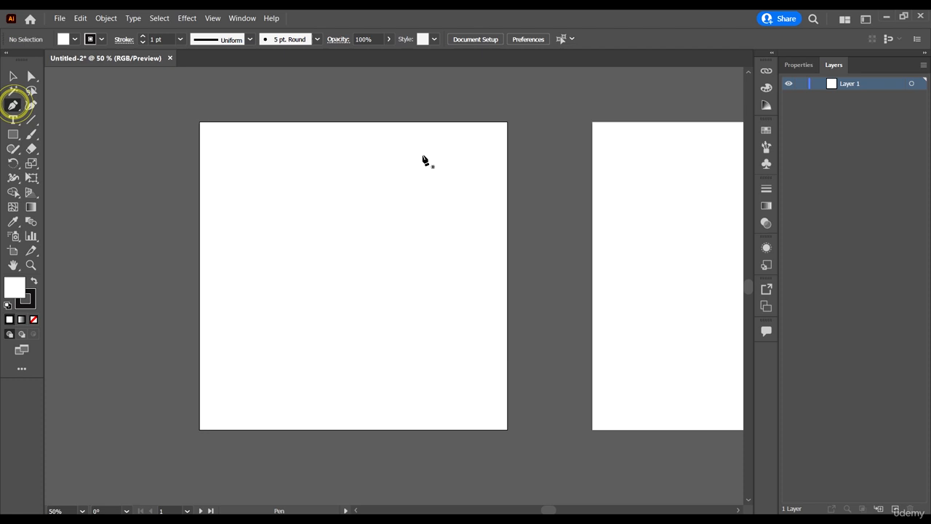
left_click(344, 124)
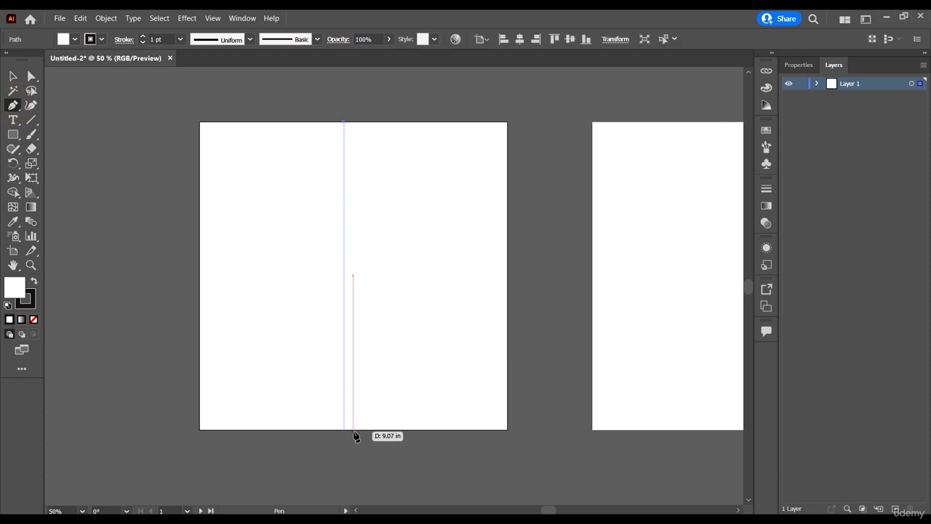
left_click(353, 432, "shift")
Centre the vertical line horizontally on the first artboard, then deselect it
key("v")
left_click_drag(327, 364, 413, 352)
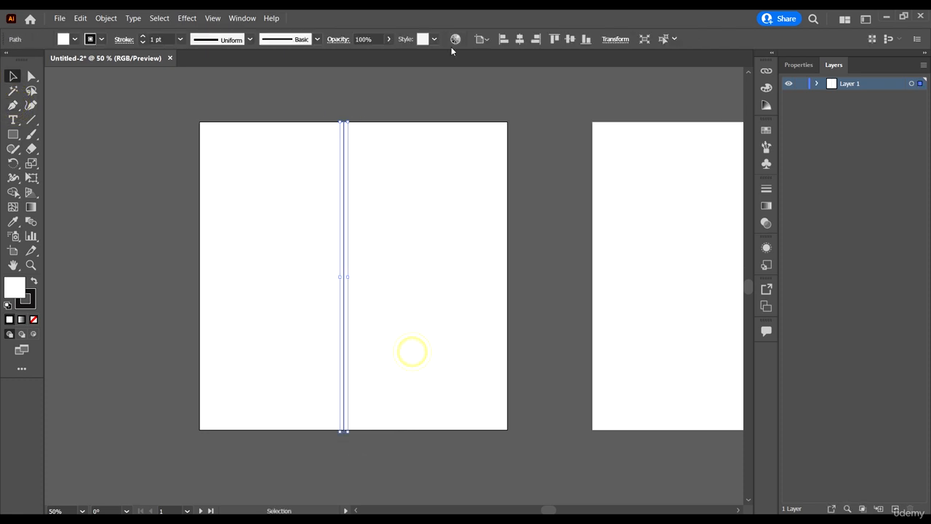
left_click(518, 38)
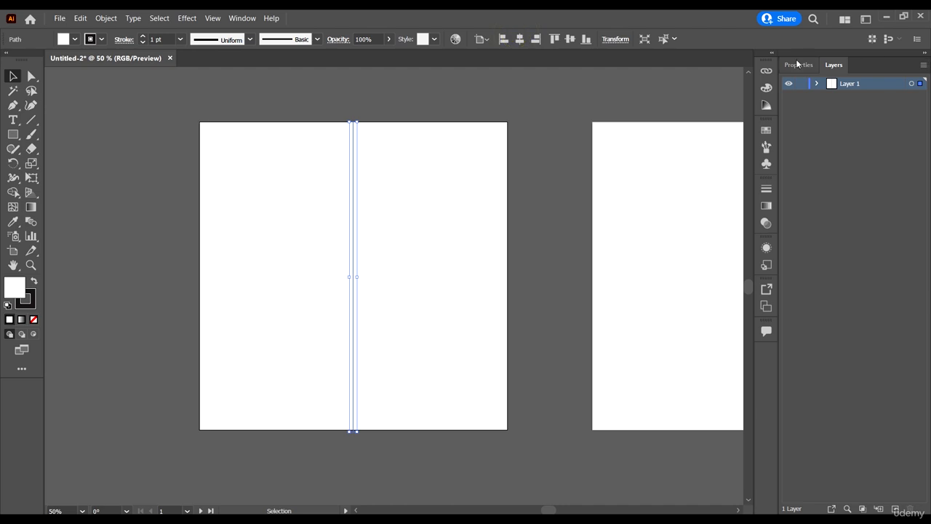
left_click(798, 64)
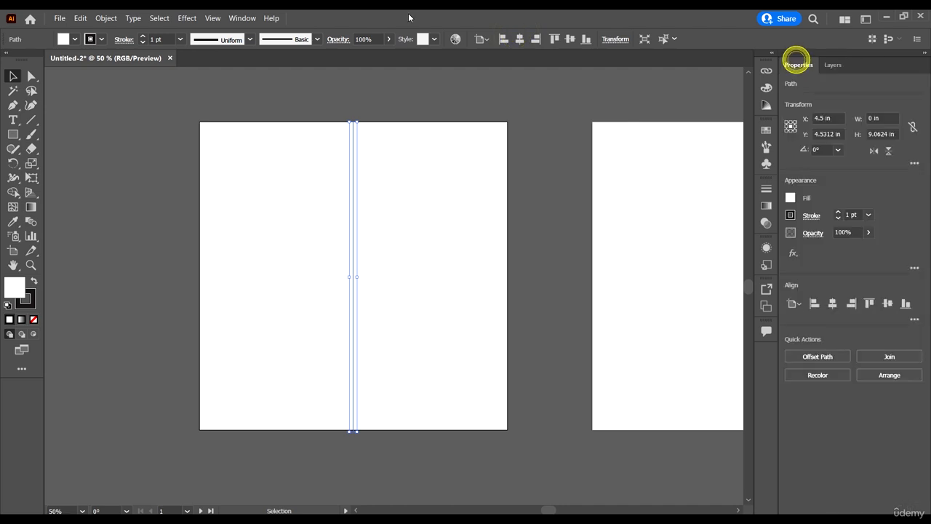
left_click(431, 309)
left_click(452, 251)
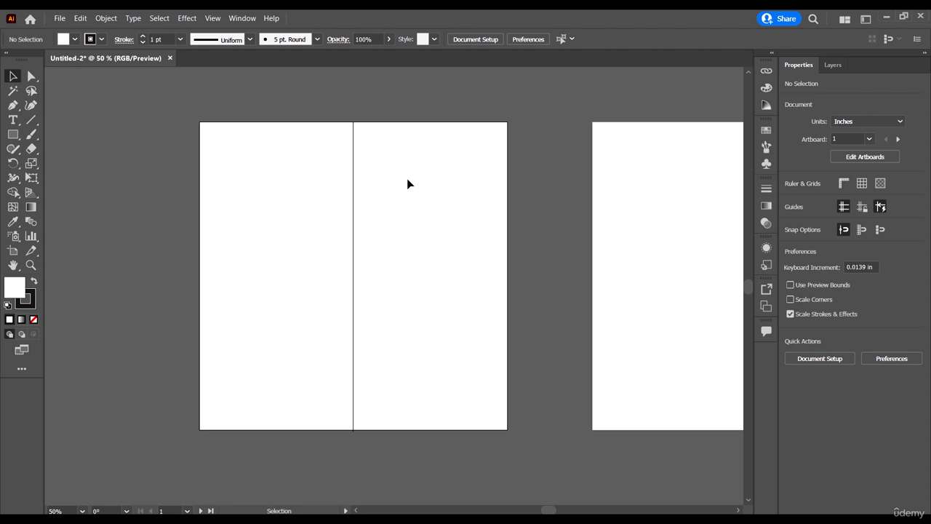
Reselect the dividing line with the layer list showing and reapply its horizontal centre alignment
left_click(833, 64)
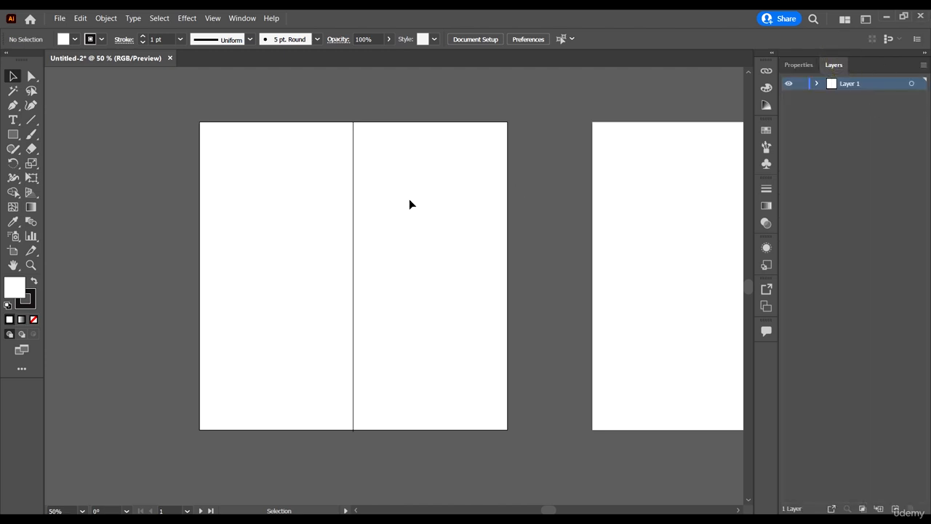
left_click_drag(305, 199, 256, 402)
left_click_drag(420, 197, 454, 355)
left_click(353, 150)
left_click(519, 40)
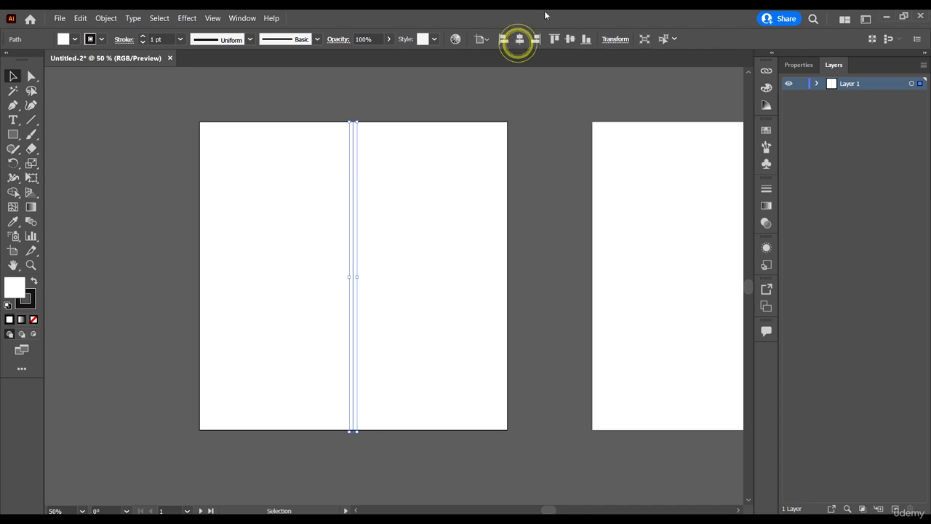
Target all of Layer 1 and open the Transform effect for it, keeping the artwork unobstructed
left_click(911, 85)
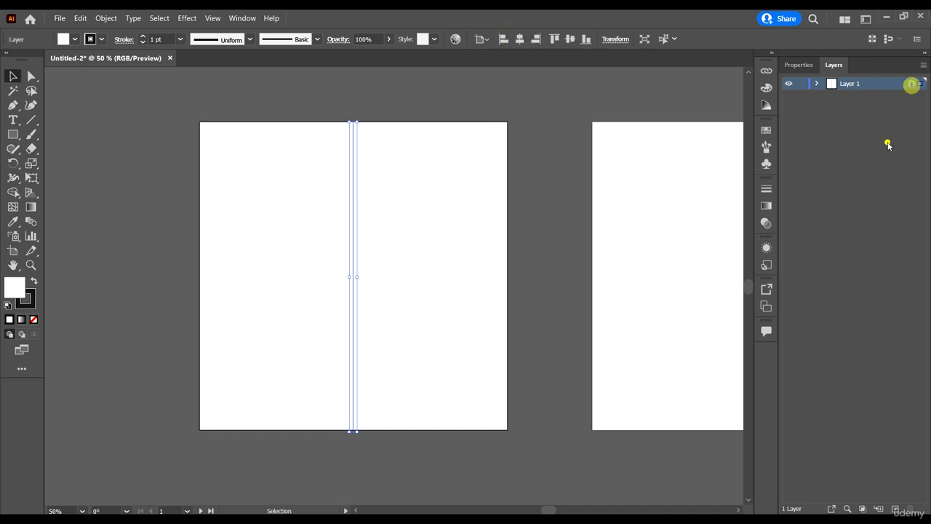
left_click(911, 84)
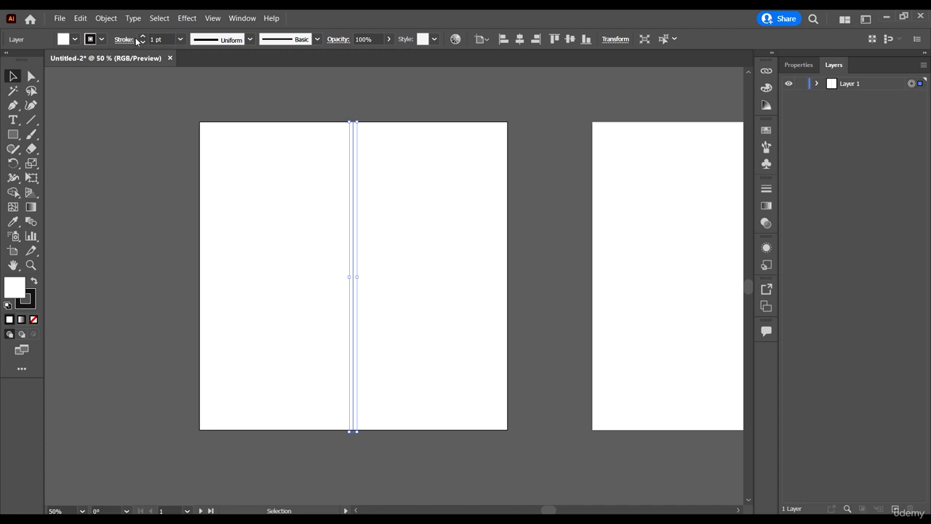
left_click(187, 18)
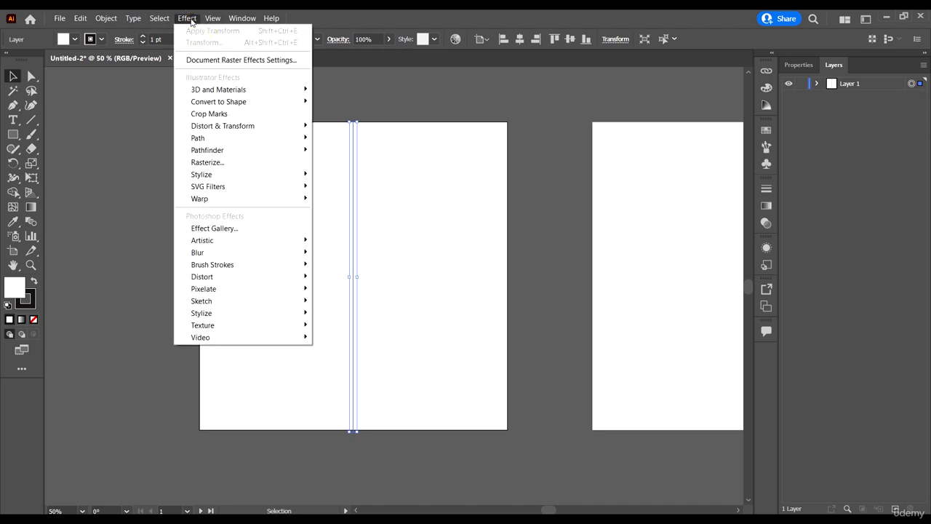
mouse_move(229, 128)
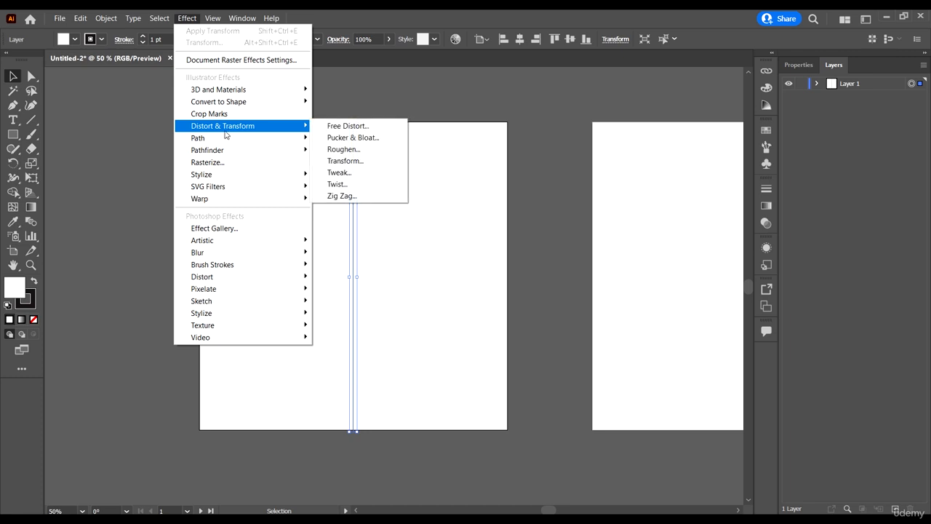
left_click(367, 167)
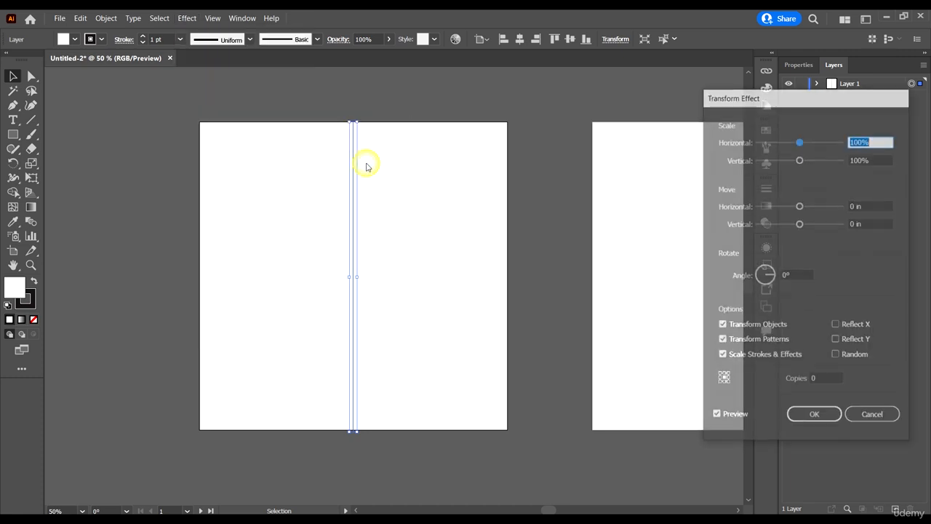
left_click_drag(765, 103, 618, 91)
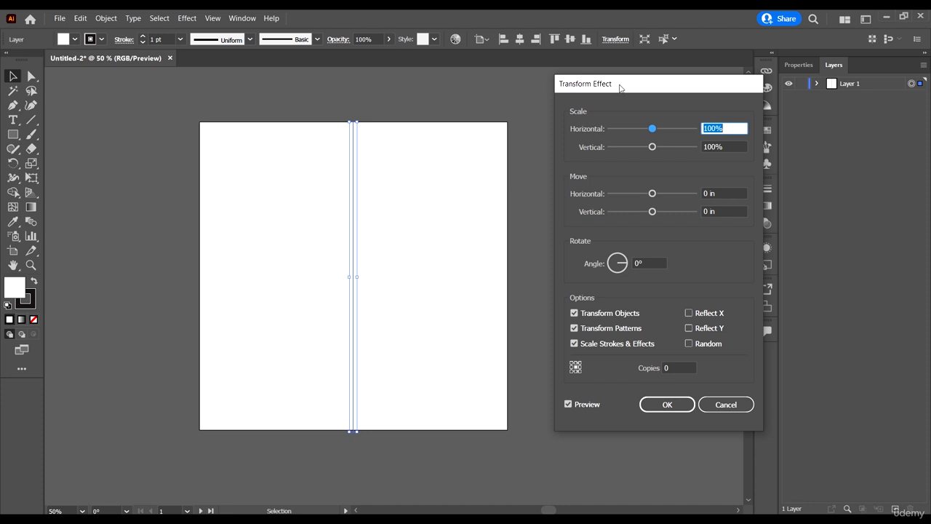
mouse_move(621, 88)
left_mouse_down()
mouse_move(664, 64)
mouse_move(672, 46)
mouse_move(603, 91)
left_mouse_up()
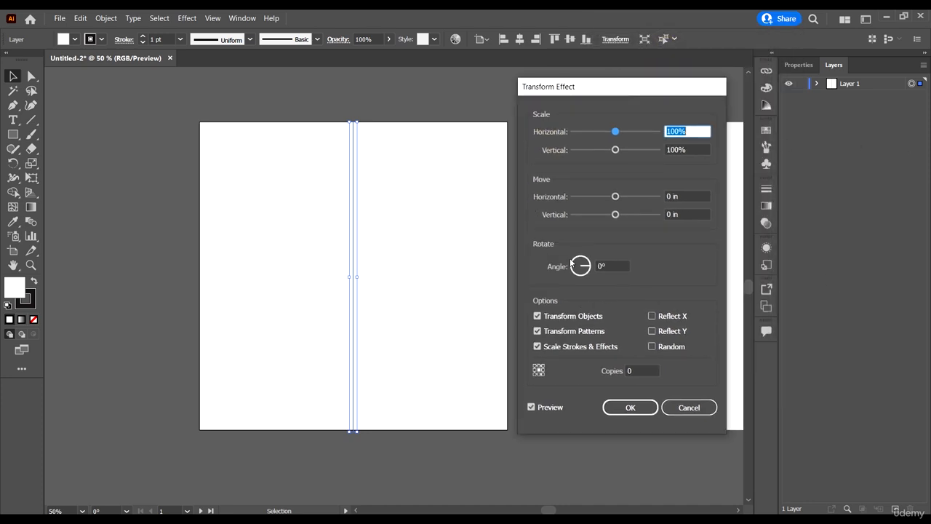
Apply the Transform effect to Layer 1 with Reflect X enabled, 1 copy and the middle-right reference point
left_click(613, 265)
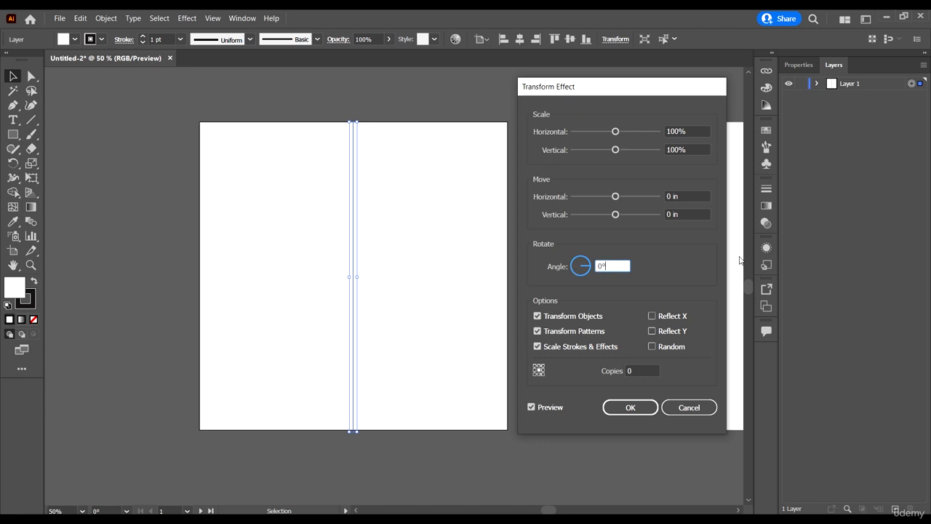
left_click(695, 268)
left_click(665, 315)
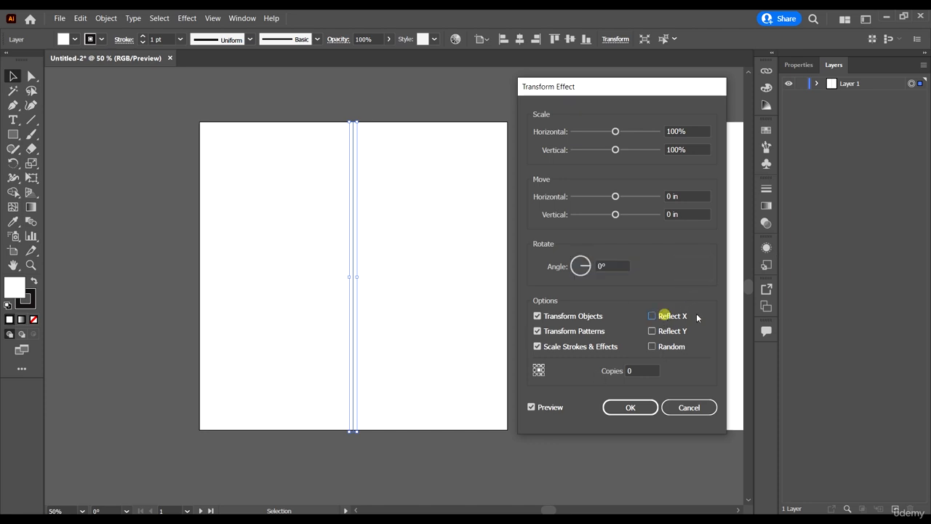
left_click(662, 273)
left_click(634, 371)
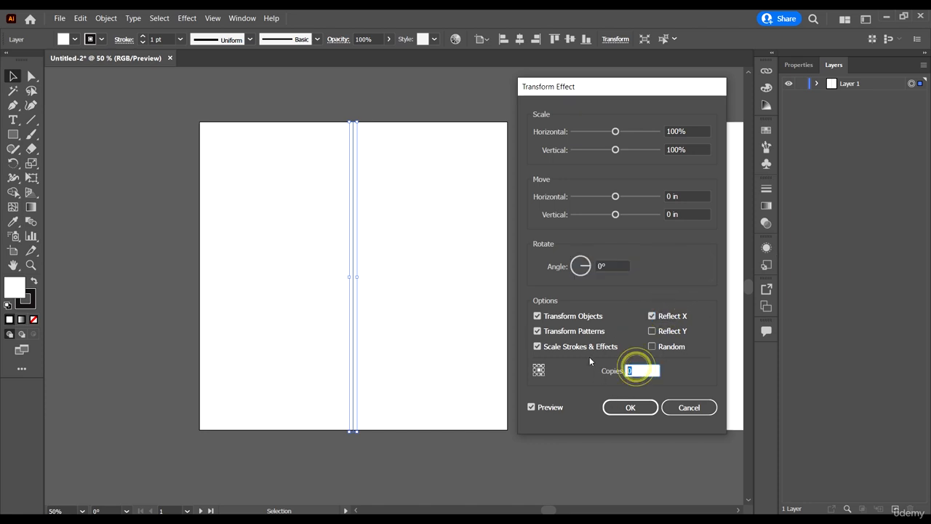
type("1")
left_click(667, 266)
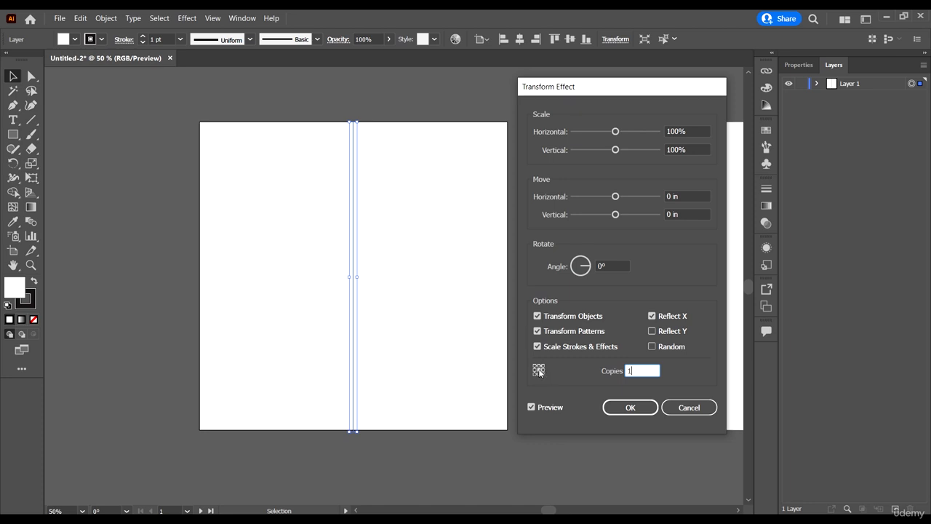
left_click(545, 373)
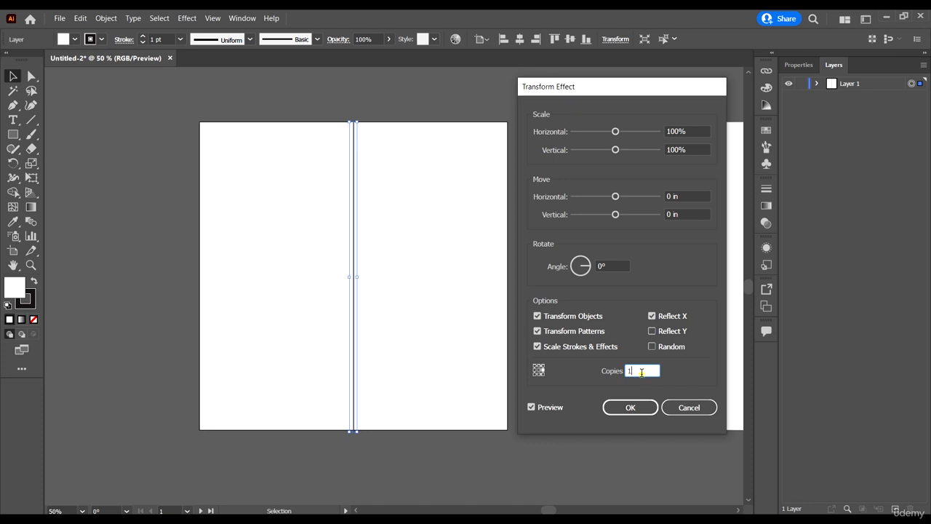
left_click(642, 371)
left_click(630, 407)
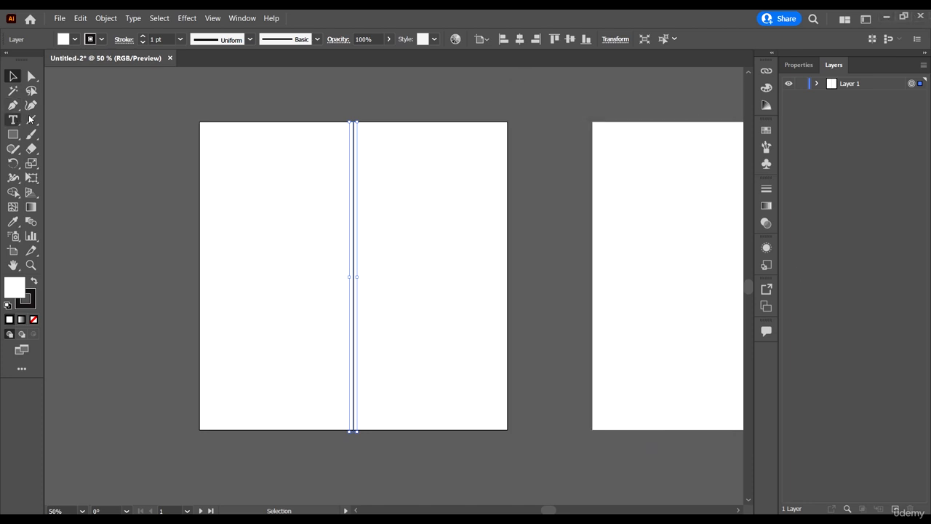
Paint a looping curve, an angular stroke and a short diagonal on the left half of the first artboard with the Paintbrush
left_click(32, 135)
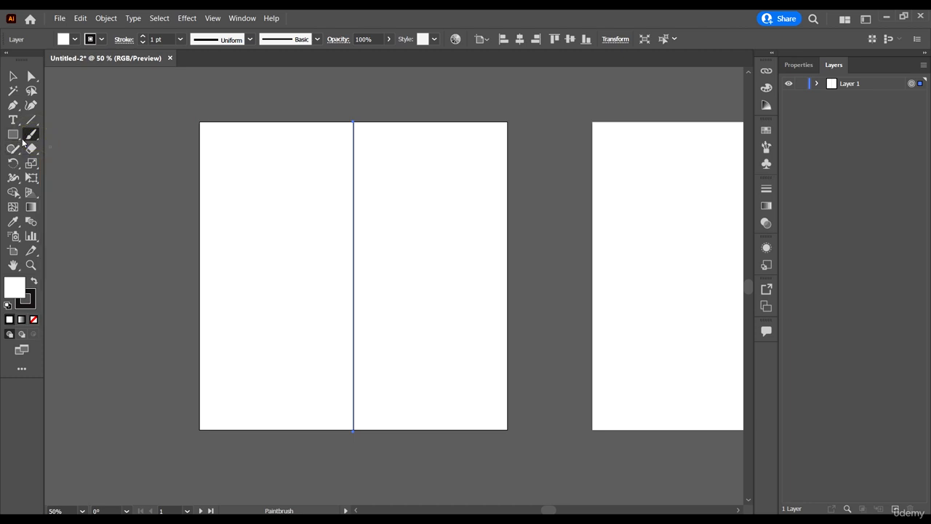
mouse_move(270, 235)
left_mouse_down()
mouse_move(265, 276)
mouse_move(251, 294)
mouse_move(307, 372)
left_mouse_up()
left_click_drag(337, 411, 306, 429)
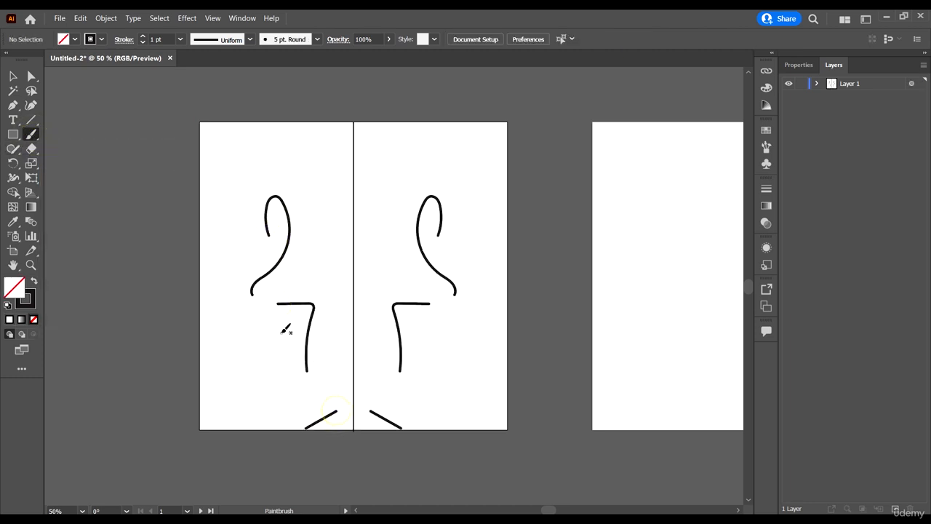
Add a few more curved and diagonal brush strokes on the left half, and undo all the test strokes on the artboard
mouse_move(311, 206)
left_mouse_down()
mouse_move(267, 157)
mouse_move(245, 272)
left_mouse_up()
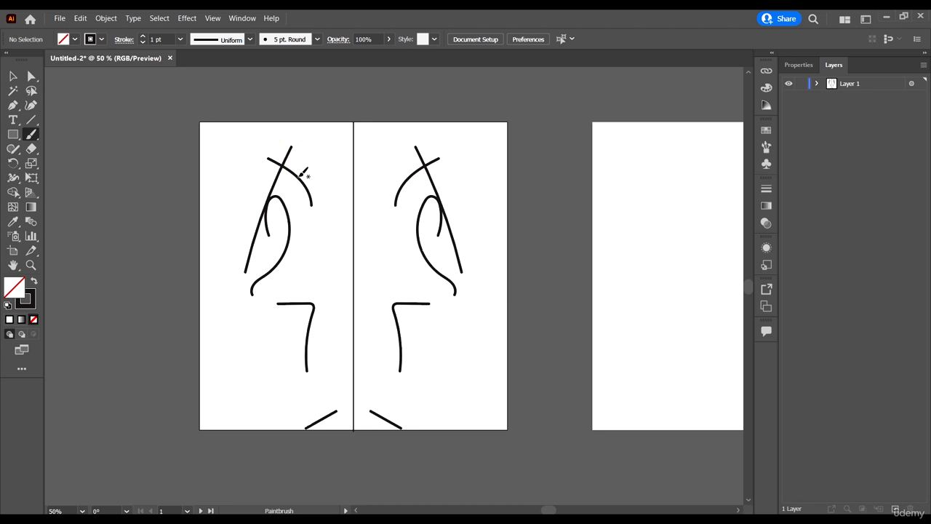
left_click_drag(299, 177, 211, 198)
key("ctrl+z")
key("ctrl+z")
key("ctrl+z")
key("ctrl+z")
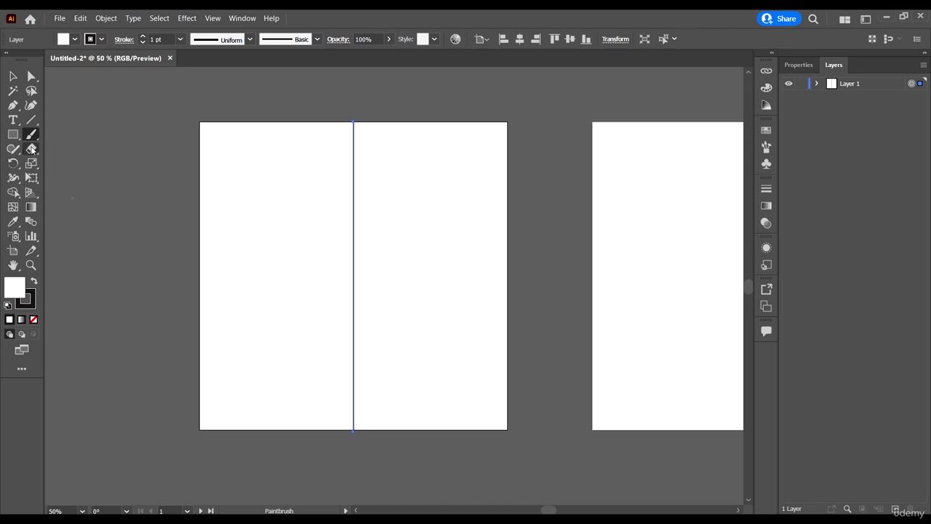
Draw four rectangles of different sizes on the left half of the first artboard, including one about 0.89 x 1.3 in
left_click(32, 119)
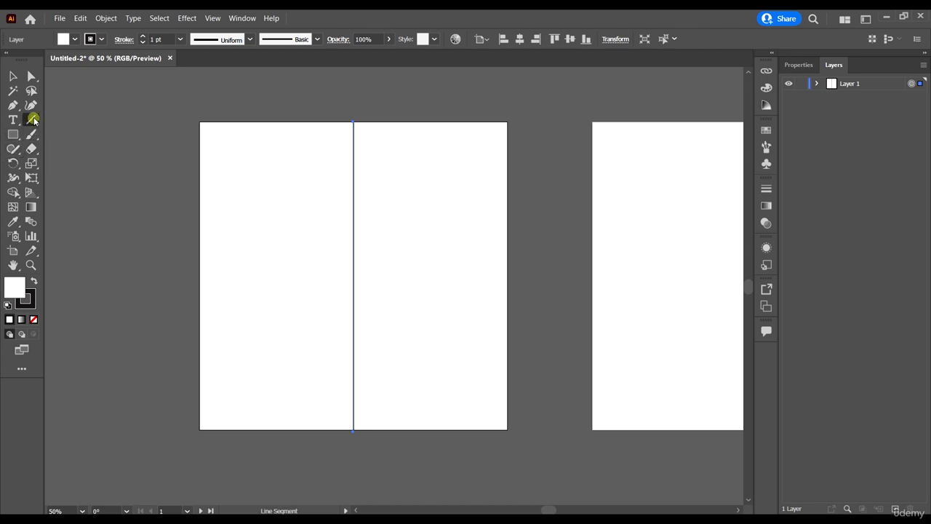
left_click(12, 134)
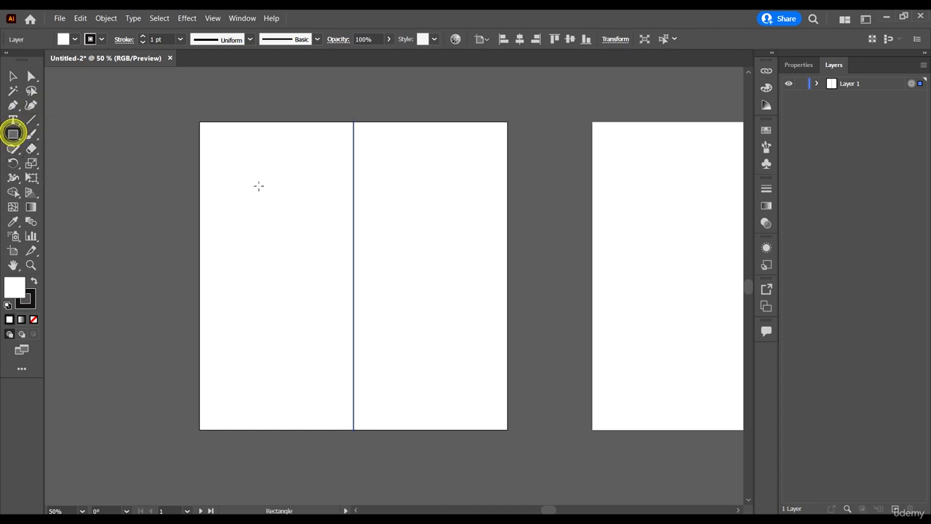
left_click_drag(241, 174, 307, 238)
left_click_drag(277, 280, 309, 325)
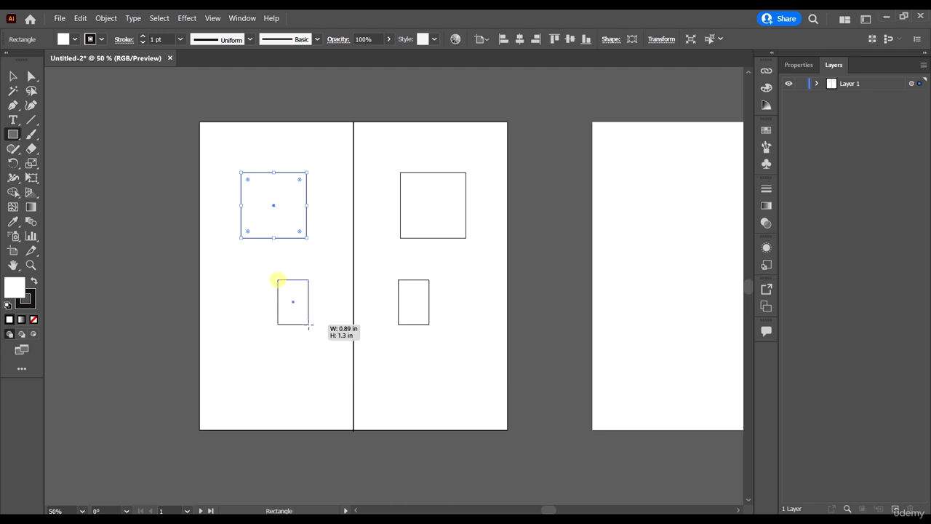
left_click_drag(295, 363, 250, 376)
left_click_drag(231, 293, 254, 324)
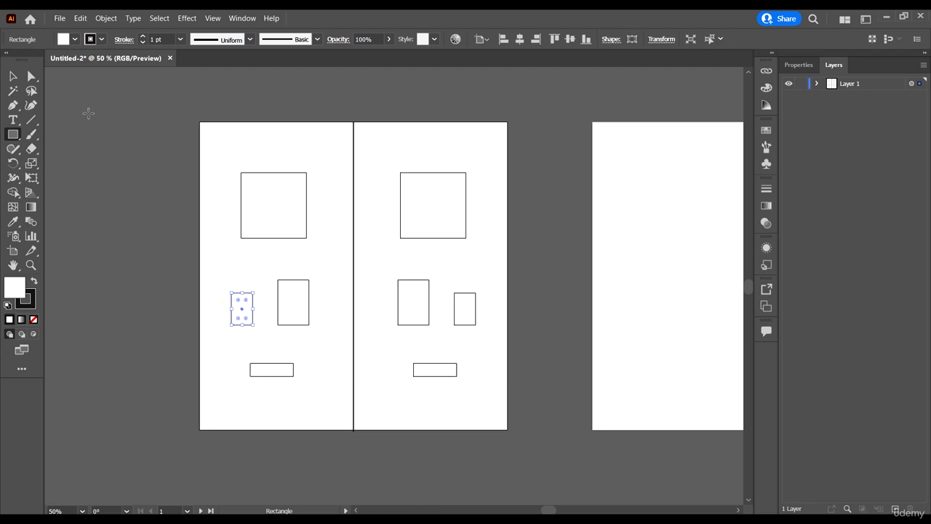
Stretch the small and the tall rectangle until they meet their neighbours, and widen the large upper square toward the centre line
left_click(13, 75)
left_click(145, 274)
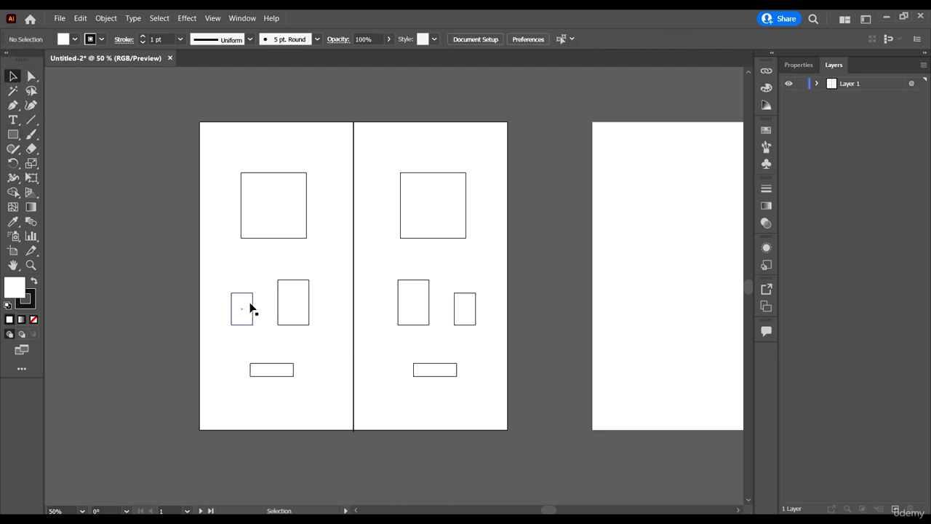
left_click(251, 309)
left_click_drag(254, 309, 278, 310)
left_click(305, 283)
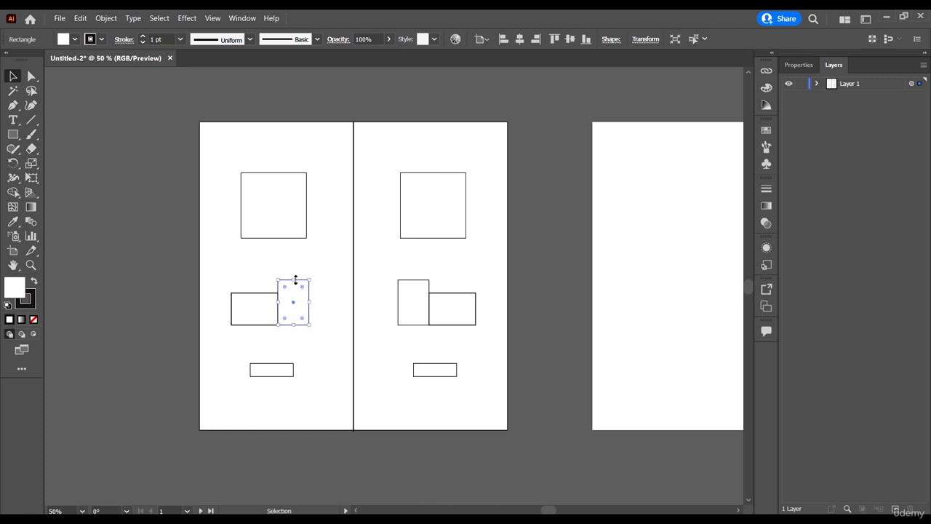
left_click_drag(293, 280, 293, 238)
left_click(308, 194)
left_click_drag(307, 194, 331, 193)
left_click(436, 434)
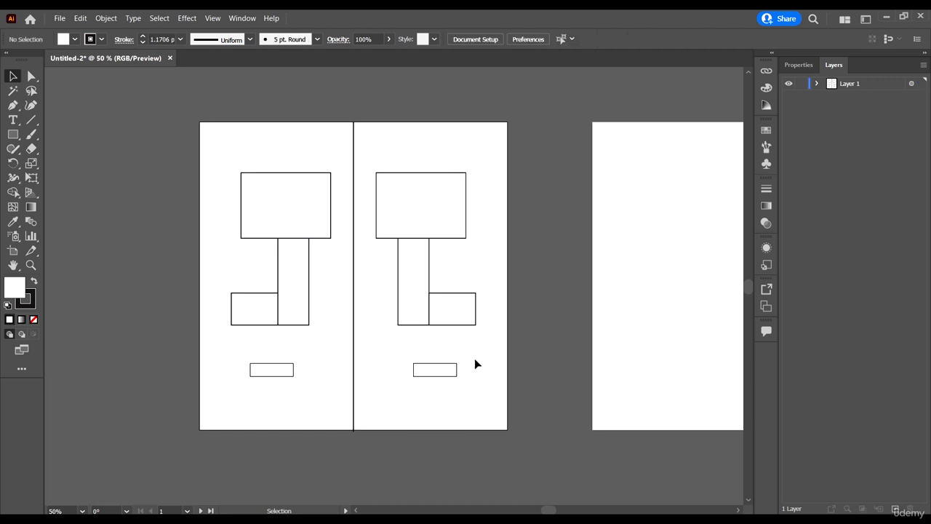
Delete all the rectangles from the first artboard, keeping the centre line
scroll(453, 320, "down", 2)
scroll(421, 350, "up", 3)
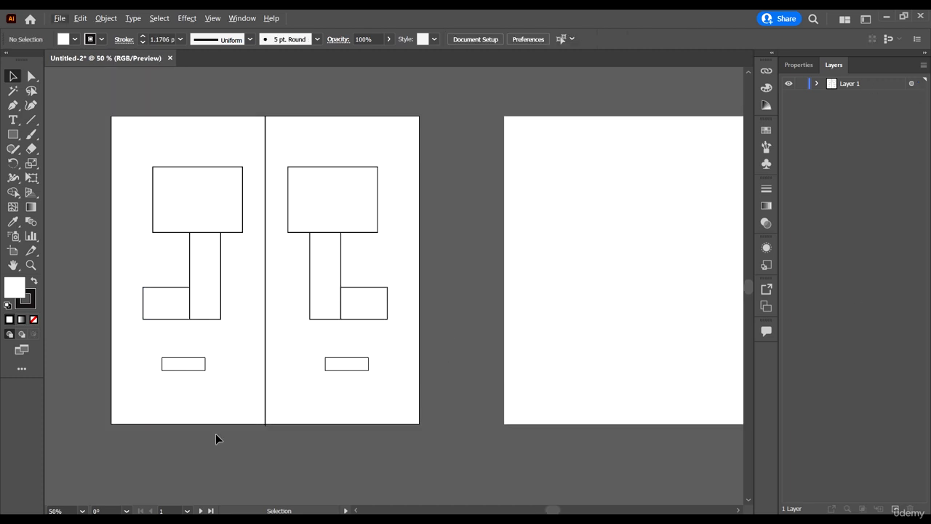
left_click_drag(216, 436, 141, 223)
key("ctrl+a")
key("Delete")
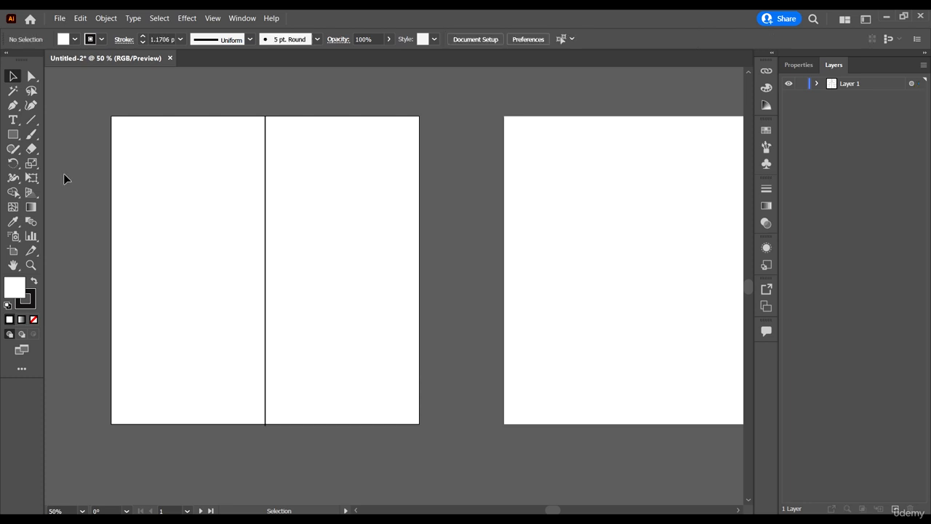
Paint half a vase outline against the centre line with the Paintbrush, and give it an outer and an inner handle contour
left_click(31, 134)
mouse_move(193, 124)
left_mouse_down()
mouse_move(176, 160)
mouse_move(183, 286)
mouse_move(182, 322)
left_mouse_up()
key("ctrl+z")
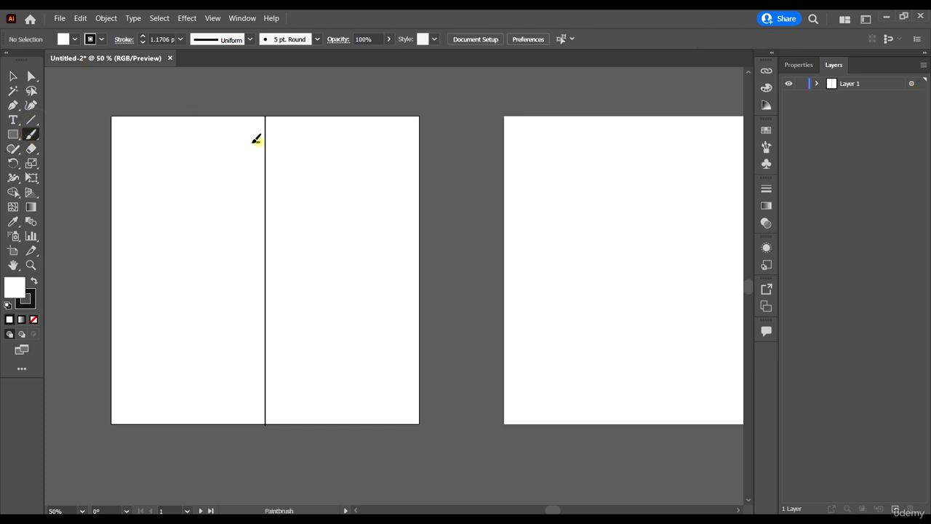
mouse_move(254, 142)
left_mouse_down()
mouse_move(211, 142)
mouse_move(228, 162)
mouse_move(234, 201)
mouse_move(233, 233)
mouse_move(195, 313)
mouse_move(204, 380)
left_mouse_up()
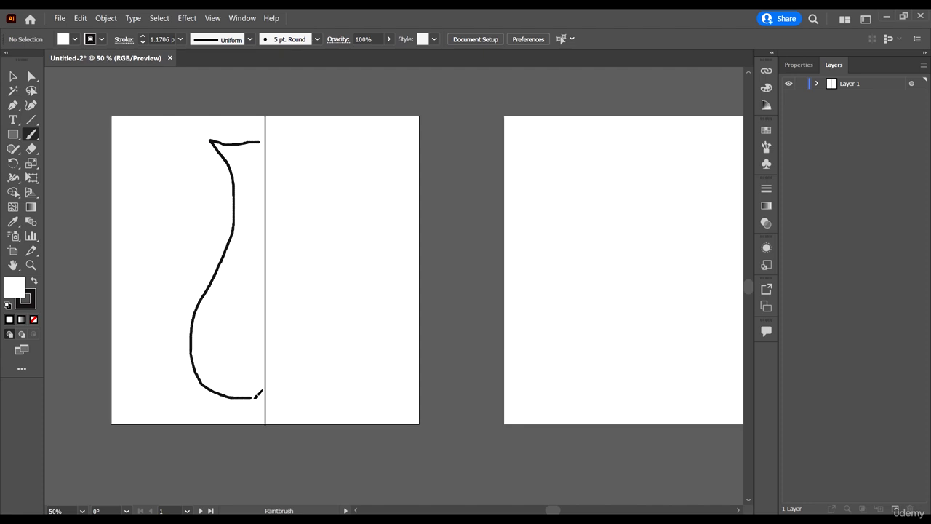
left_click_drag(265, 396, 262, 398)
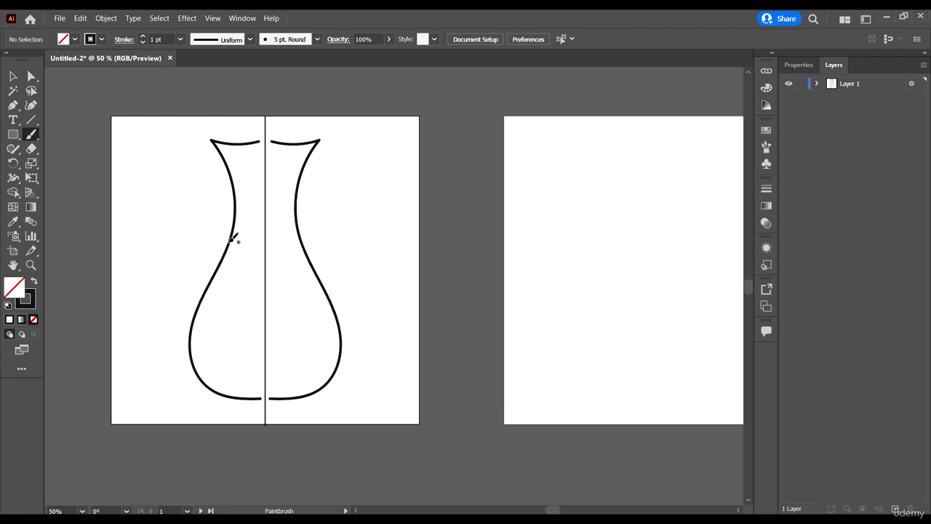
mouse_move(231, 239)
left_mouse_down()
mouse_move(168, 285)
mouse_move(194, 323)
left_mouse_up()
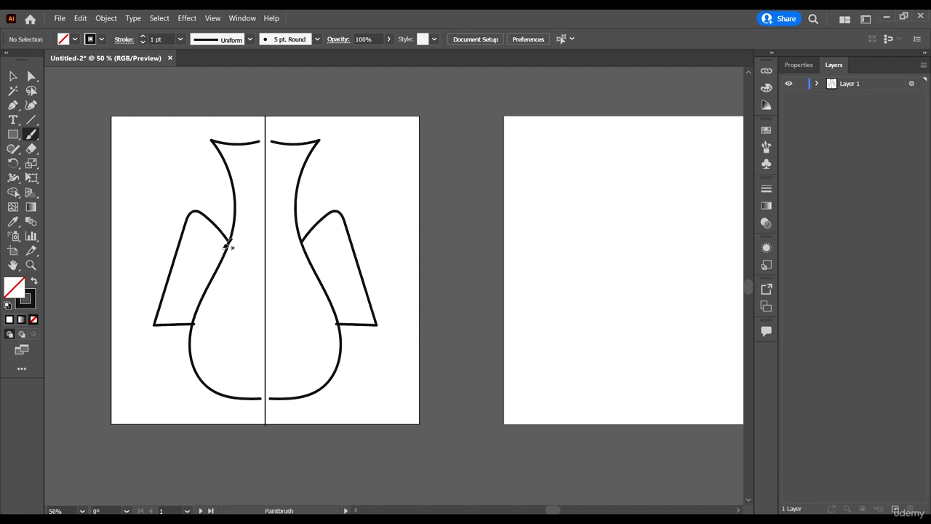
mouse_move(225, 247)
left_mouse_down()
mouse_move(197, 228)
mouse_move(171, 322)
mouse_move(202, 321)
left_mouse_up()
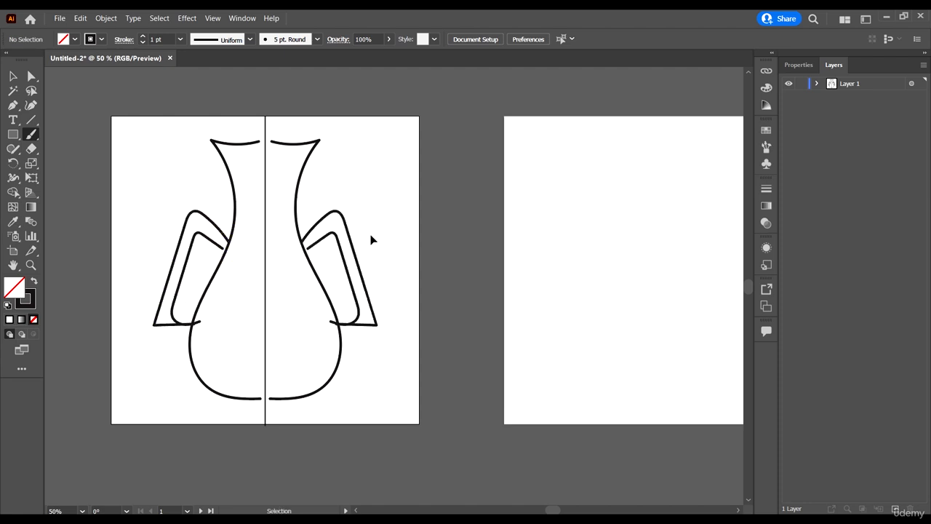
Undo the vase strokes, and try a tall rounded half outline along the centre line
key("ctrl+z")
key("ctrl+z")
key("ctrl+z")
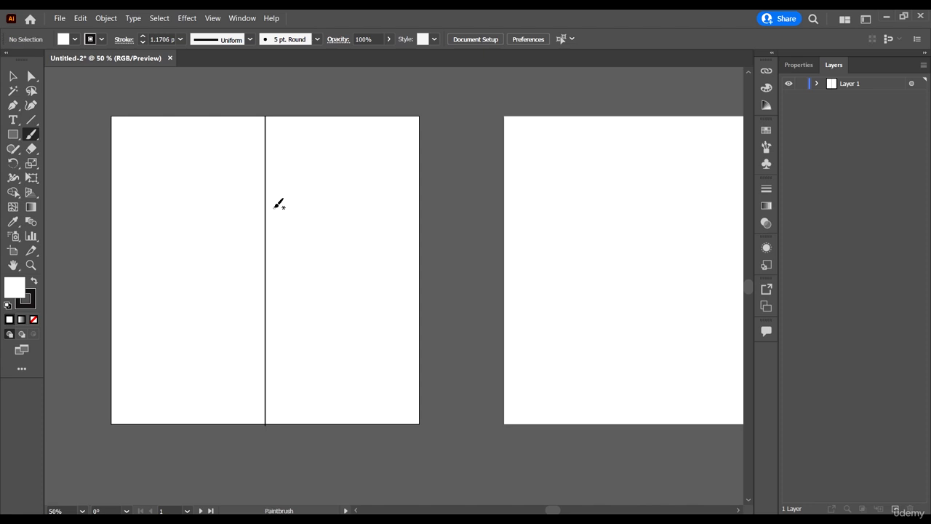
mouse_move(263, 154)
left_mouse_down()
mouse_move(225, 189)
mouse_move(221, 220)
mouse_move(229, 313)
mouse_move(241, 352)
mouse_move(265, 355)
left_mouse_up()
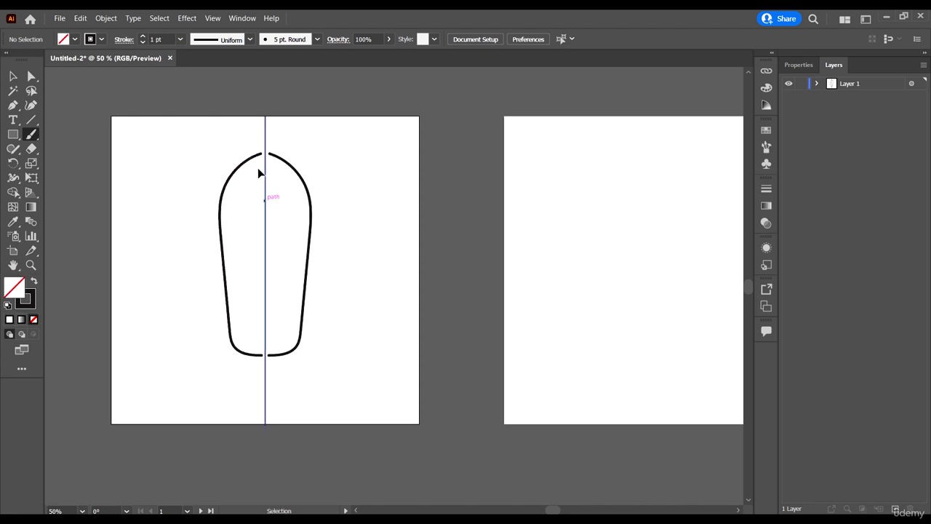
key("ctrl+z")
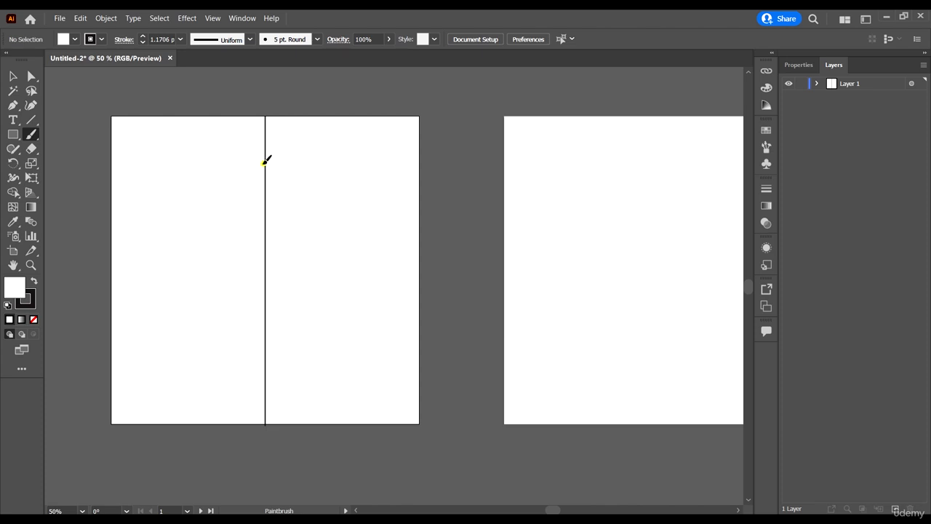
Paint the left half of an oval head at the centre line, with a hair contour above it and an ear beside it
mouse_move(263, 163)
left_mouse_down()
mouse_move(221, 220)
mouse_move(232, 256)
mouse_move(265, 274)
left_mouse_up()
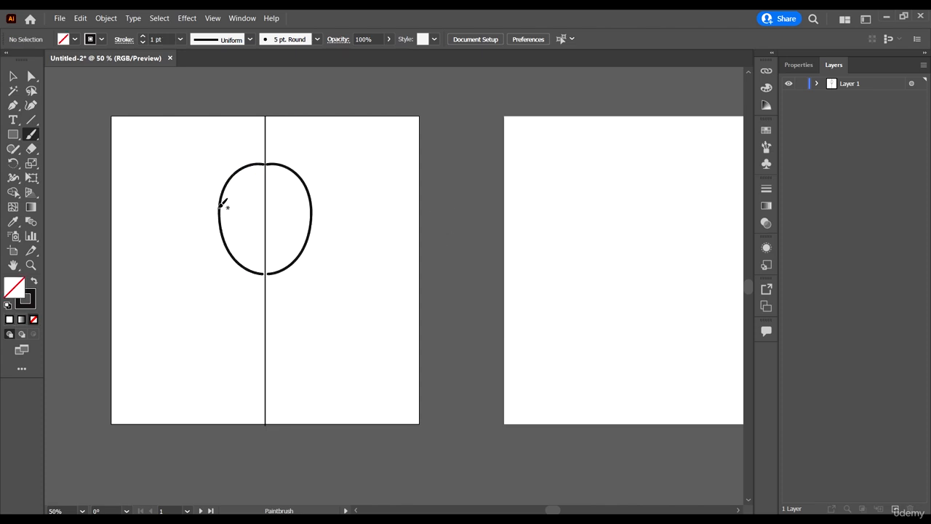
mouse_move(219, 207)
left_mouse_down()
mouse_move(216, 177)
mouse_move(229, 155)
mouse_move(266, 151)
left_mouse_up()
mouse_move(213, 195)
left_mouse_down()
mouse_move(207, 227)
mouse_move(220, 230)
left_mouse_up()
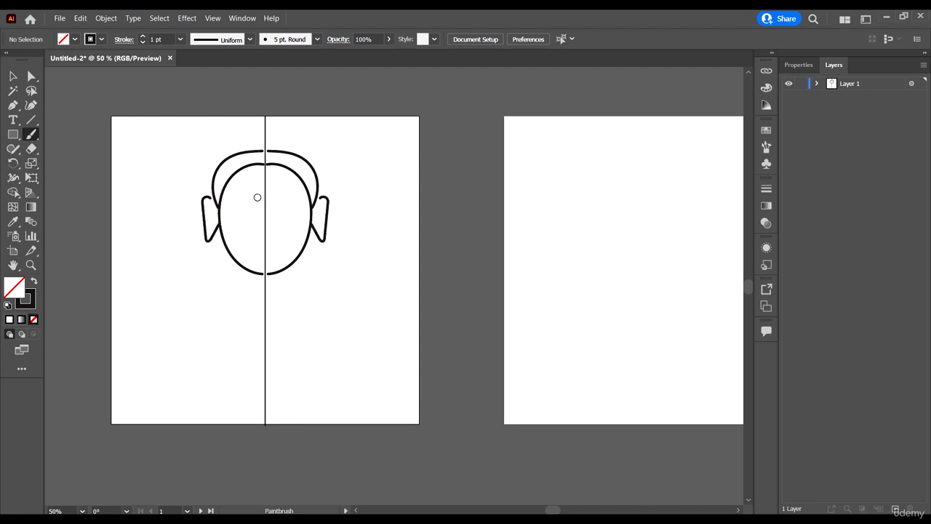
Paint the facial features on the left half of the head: a filled eye, half a nose, half a mouth and an eyebrow
scroll(257, 197, "up", 2)
mouse_move(243, 193)
left_mouse_down()
mouse_move(251, 215)
mouse_move(245, 197)
left_mouse_up()
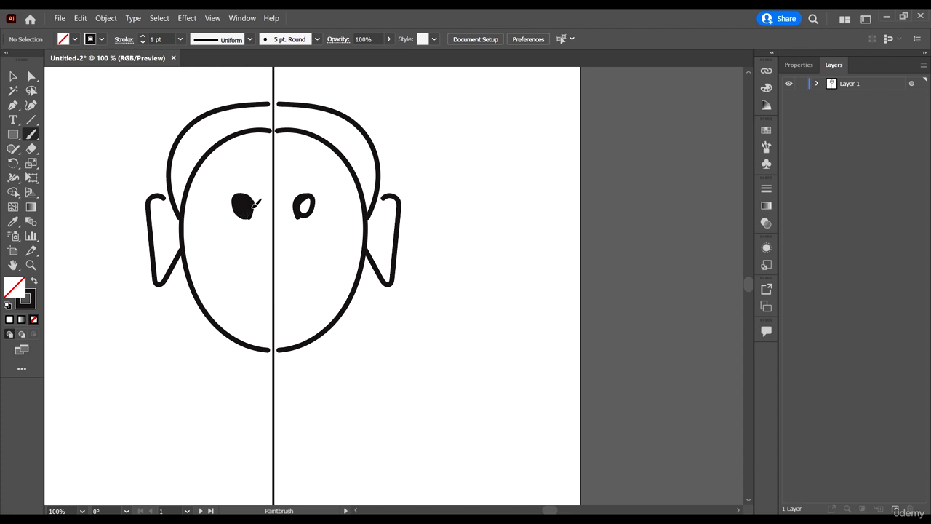
mouse_move(252, 215)
left_mouse_down()
mouse_move(294, 220)
mouse_move(294, 273)
left_mouse_up()
scroll(335, 181, "down", 2)
scroll(323, 186, "up", 1)
left_click_drag(259, 186, 293, 182)
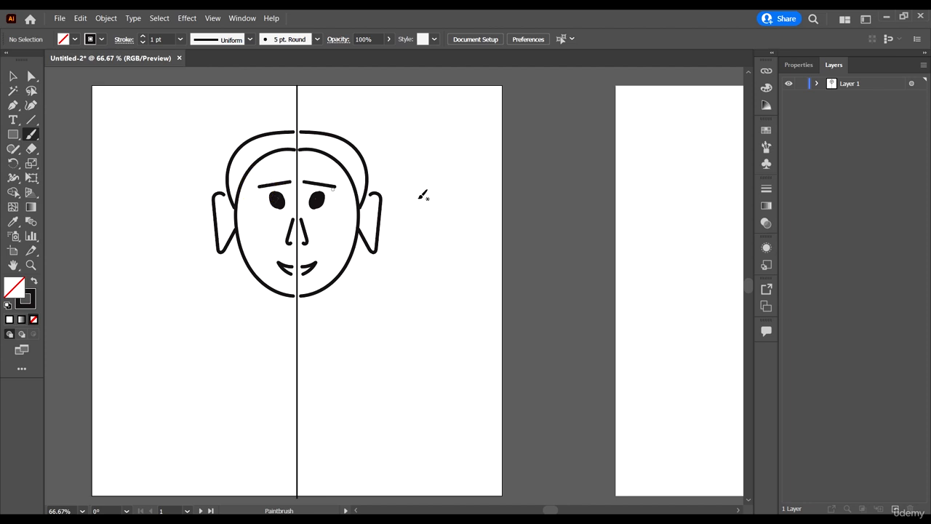
Paint the left side of the neck and a sloping shoulder line below the head
key("ctrl+minus")
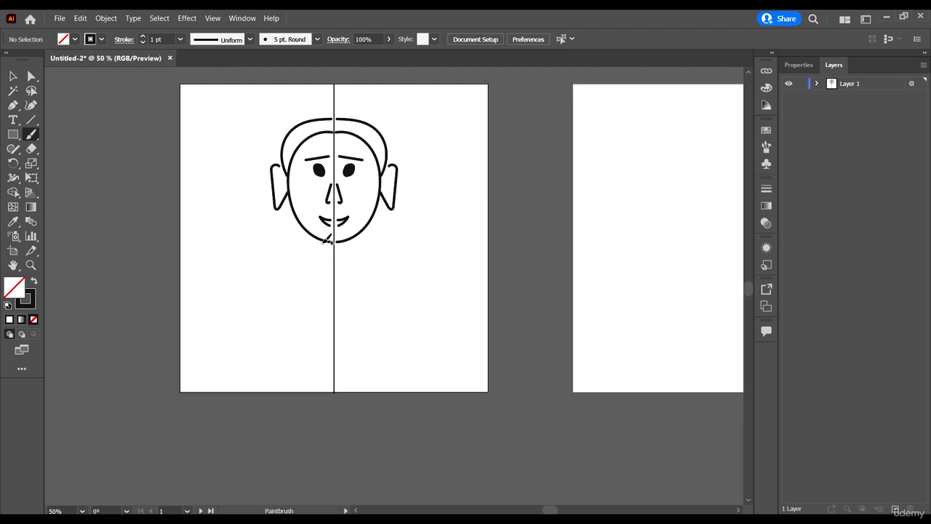
mouse_move(322, 242)
left_mouse_down()
mouse_move(319, 273)
mouse_move(336, 275)
mouse_move(320, 264)
mouse_move(267, 278)
mouse_move(218, 349)
left_mouse_up()
scroll(397, 246, "down", 2)
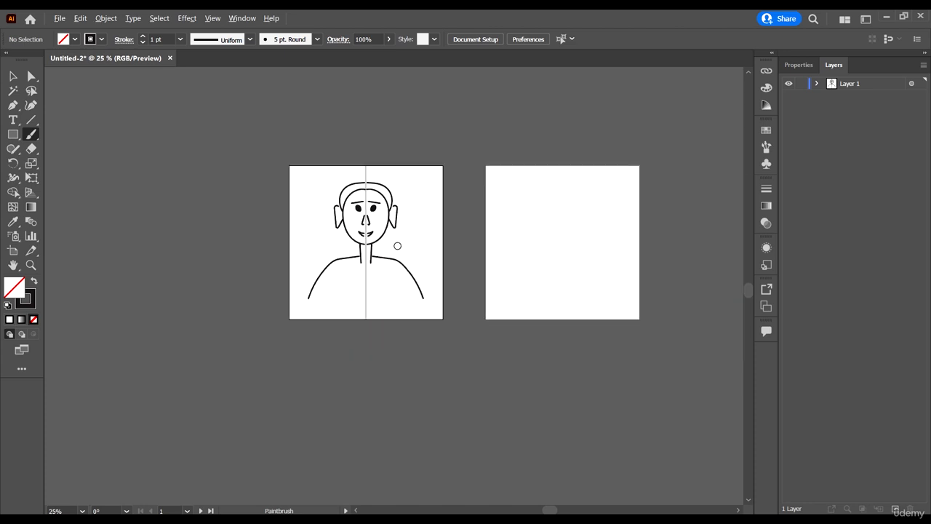
scroll(397, 246, "up", 3)
scroll(378, 191, "down", 1)
scroll(386, 186, "down", 1)
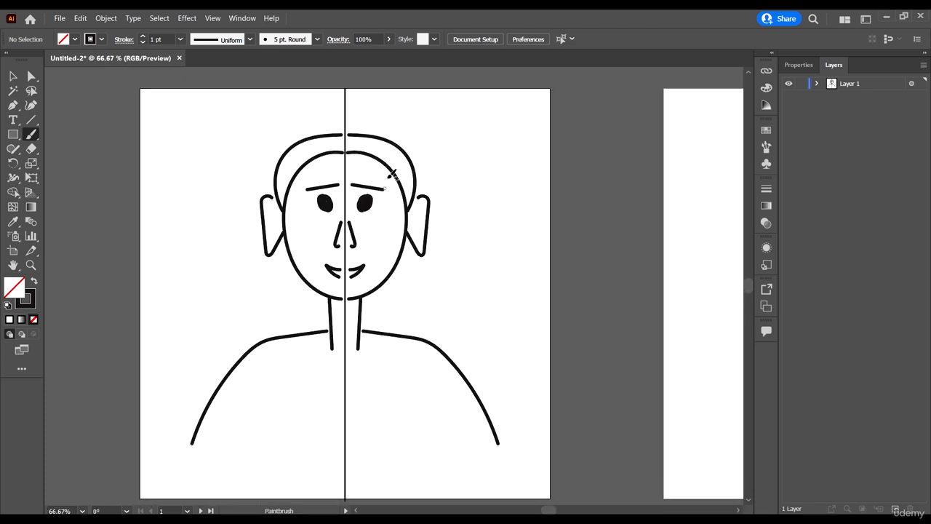
Show the contents of Layer 1 and hide the centre line path at the end of its list
left_click(13, 76)
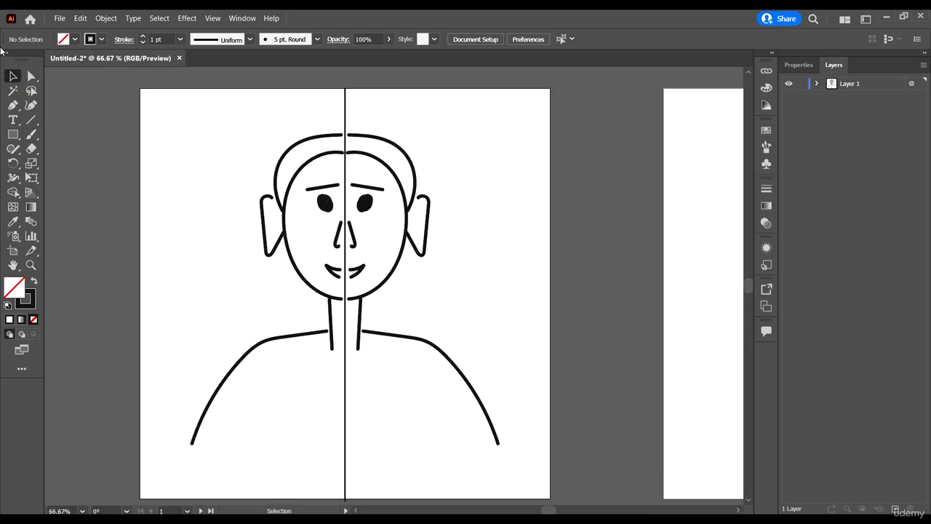
left_click(866, 83)
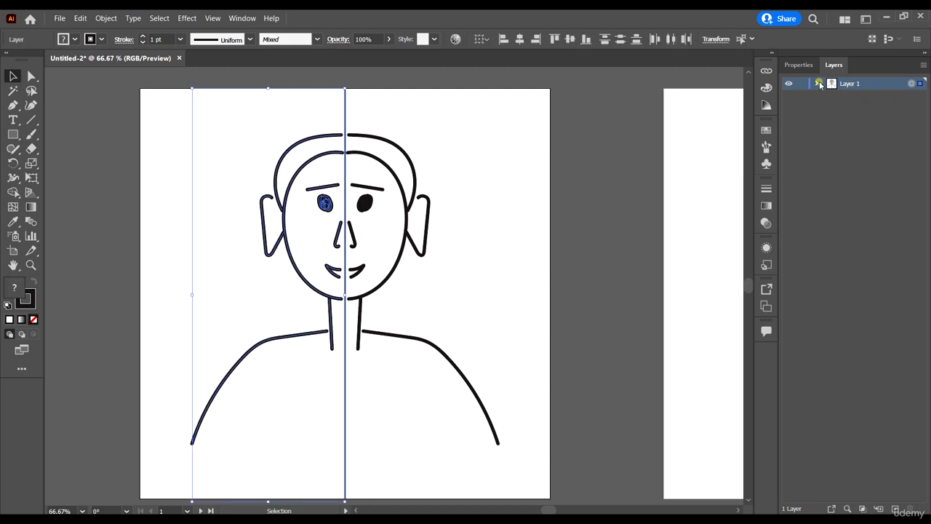
left_click(869, 244)
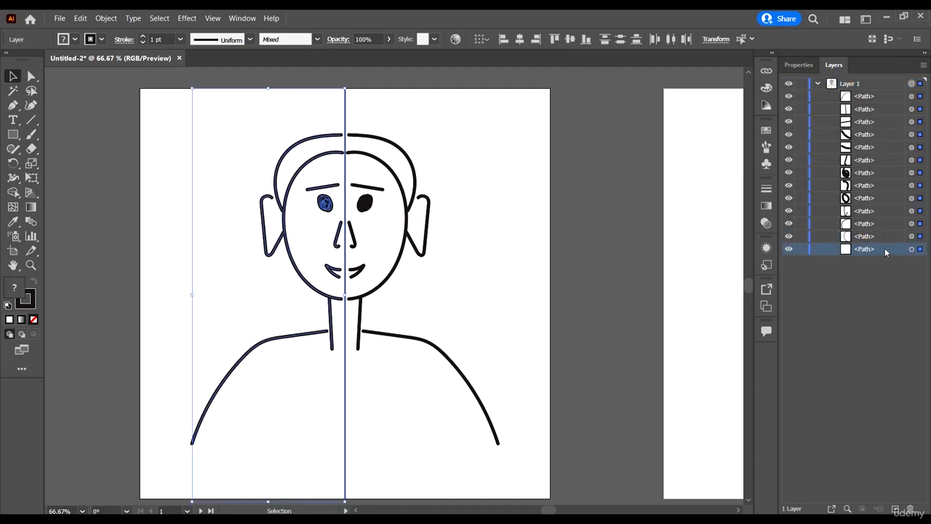
left_click(788, 249)
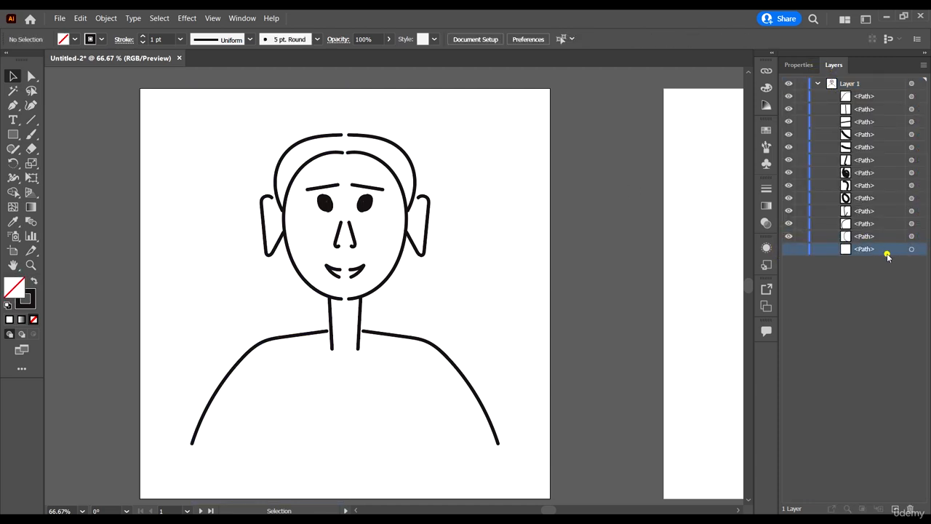
scroll(347, 229, "down", 4)
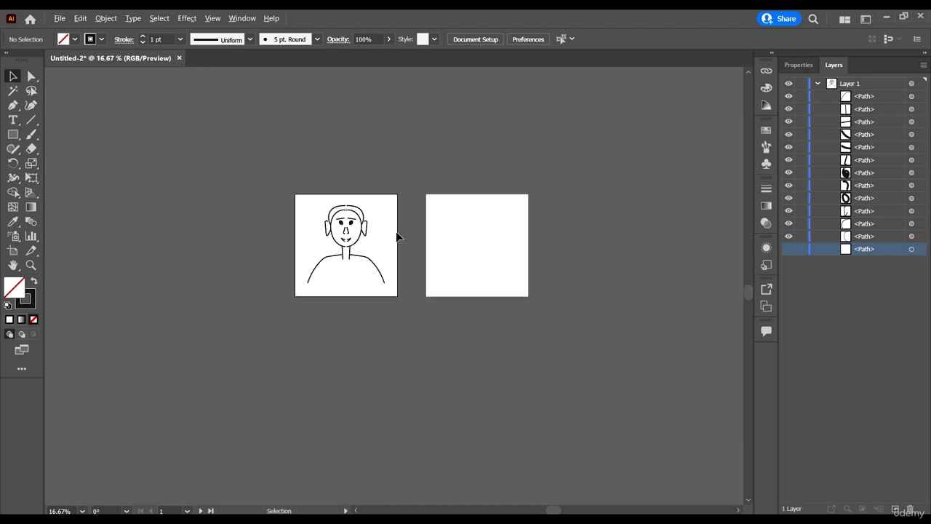
scroll(346, 240, "up", 5)
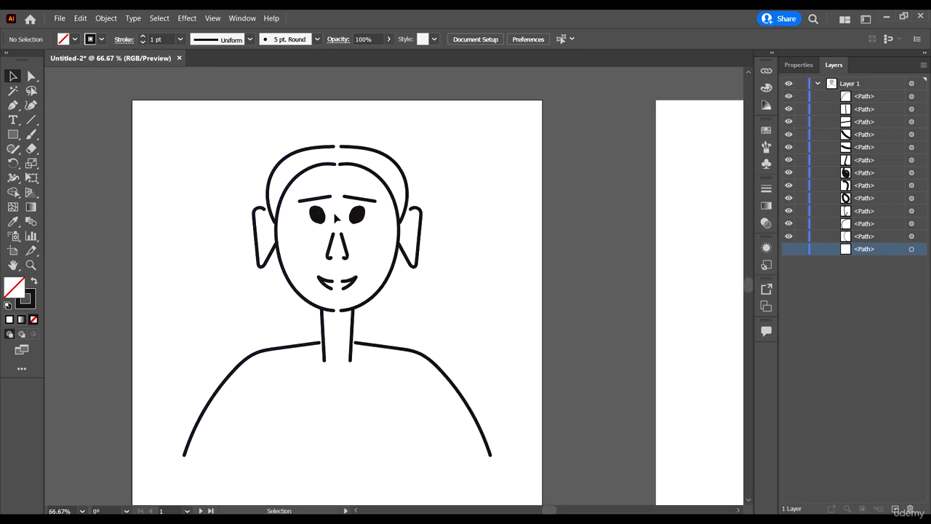
Select all the portrait strokes and apply Expand Appearance to turn the mirrored half into real paths
left_click_drag(591, 474, 222, 116)
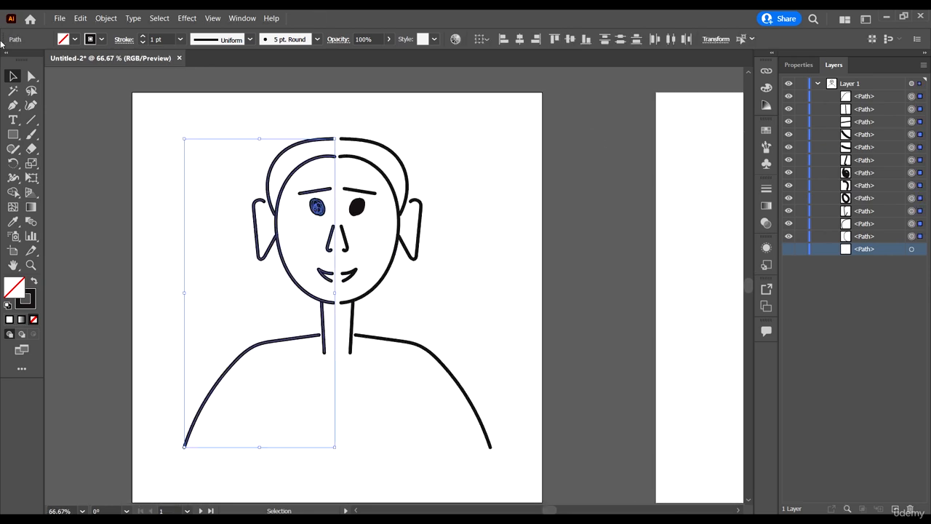
left_click(106, 19)
left_click(158, 154)
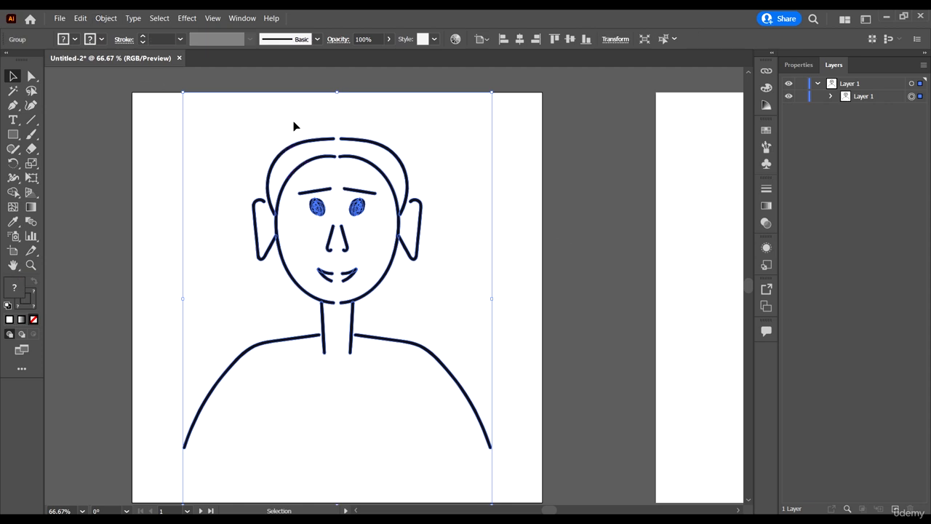
scroll(329, 249, "up", 3)
key("ctrl+alt+0")
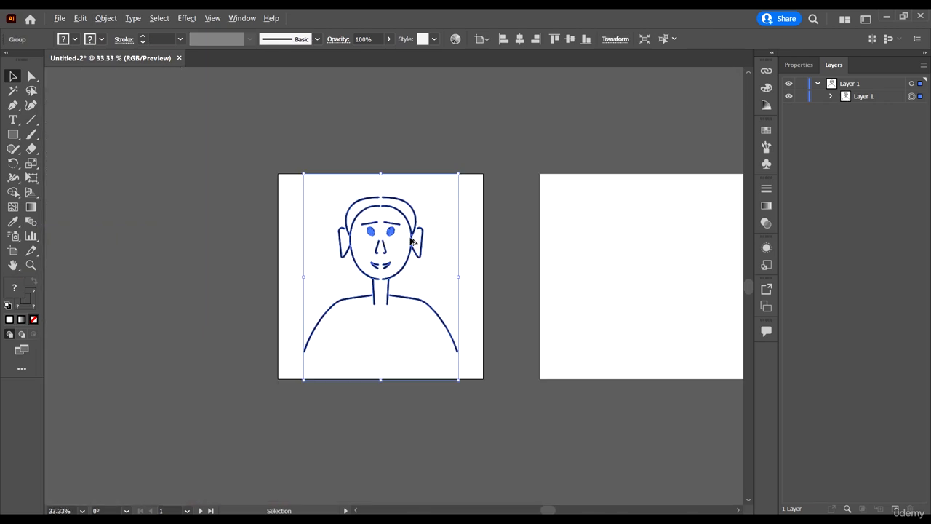
Move the end anchors of the outer hair outline's mirrored half onto the other half to close the gap atop the head
key("ctrl+1")
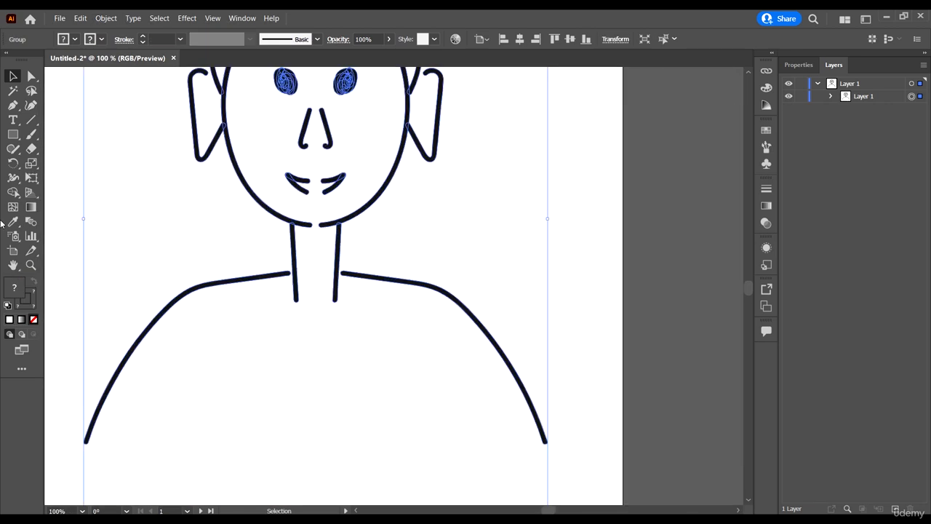
left_click(32, 75)
scroll(94, 114, "up", 3)
scroll(292, 111, "up", 2)
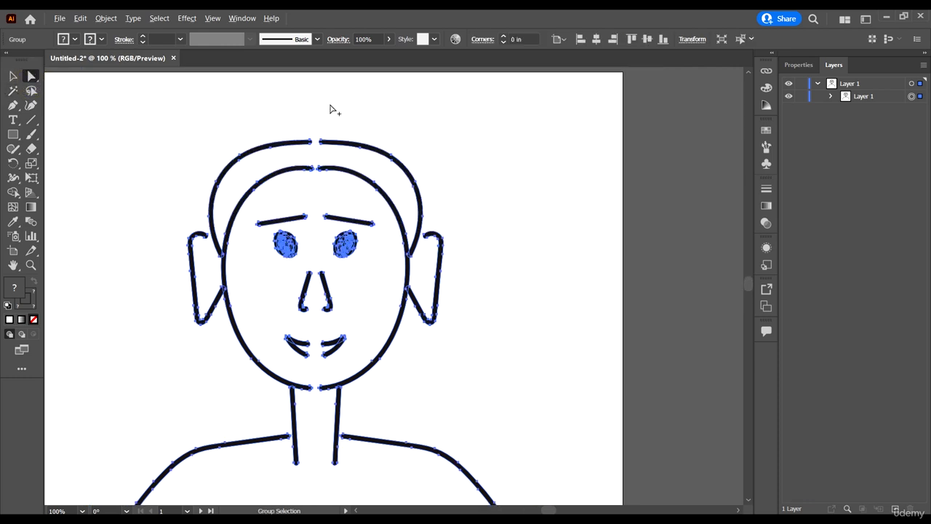
scroll(333, 108, "up", 4)
left_click_drag(245, 166, 309, 215)
left_click(320, 245)
key("ctrl+z")
key("ctrl+z")
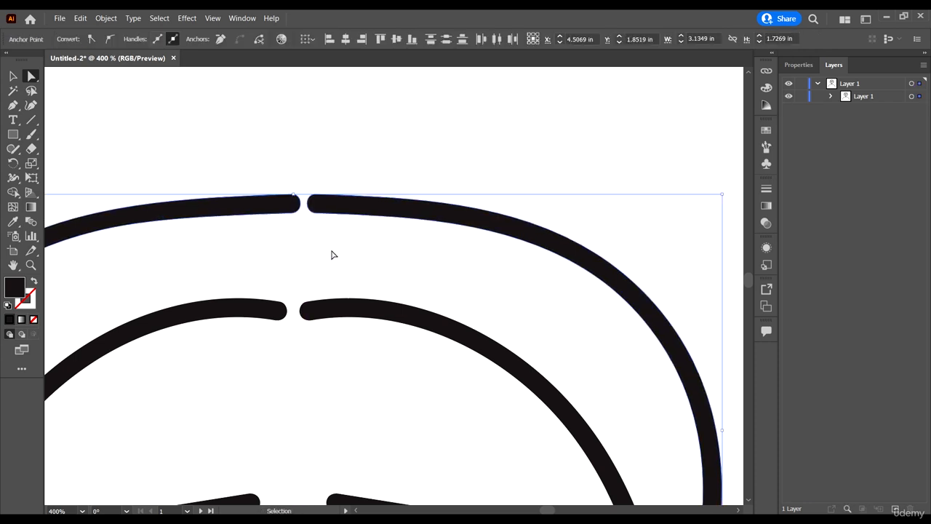
left_click_drag(331, 251, 307, 176)
left_click_drag(318, 213, 293, 217)
left_click(328, 160)
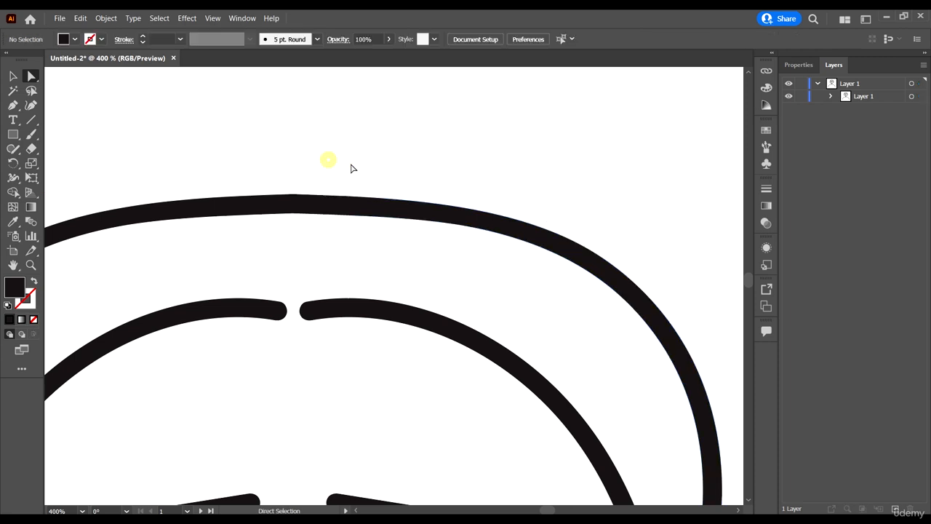
Collapse the contents of Layer 1 and make the blank second artboard active
scroll(399, 175, "down", 7)
scroll(436, 196, "right", 4)
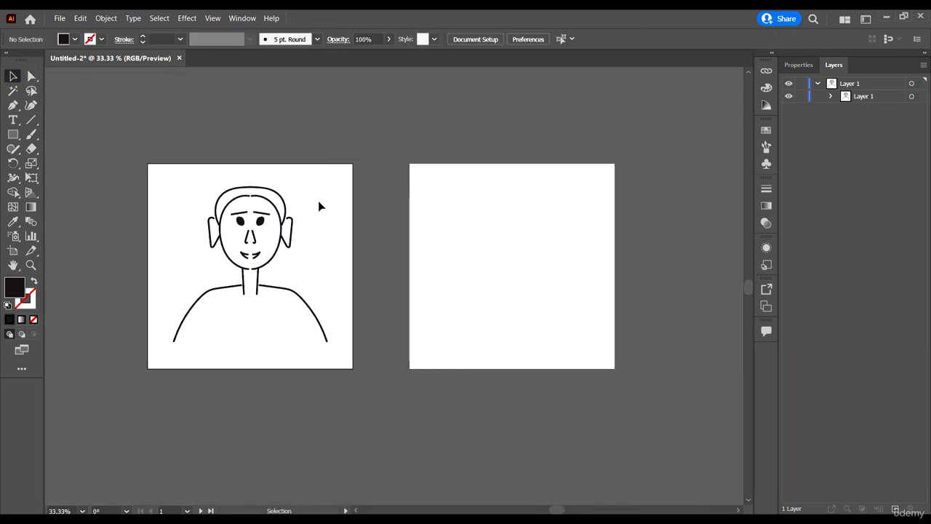
scroll(574, 181, "right", 1)
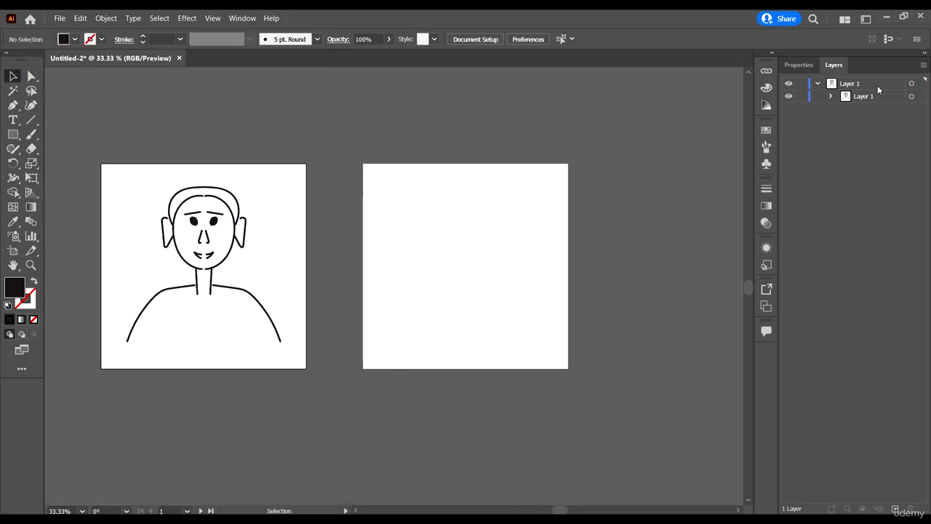
left_click(817, 84)
scroll(581, 205, "up", 1)
scroll(395, 230, "up", 1)
scroll(397, 227, "down", 2)
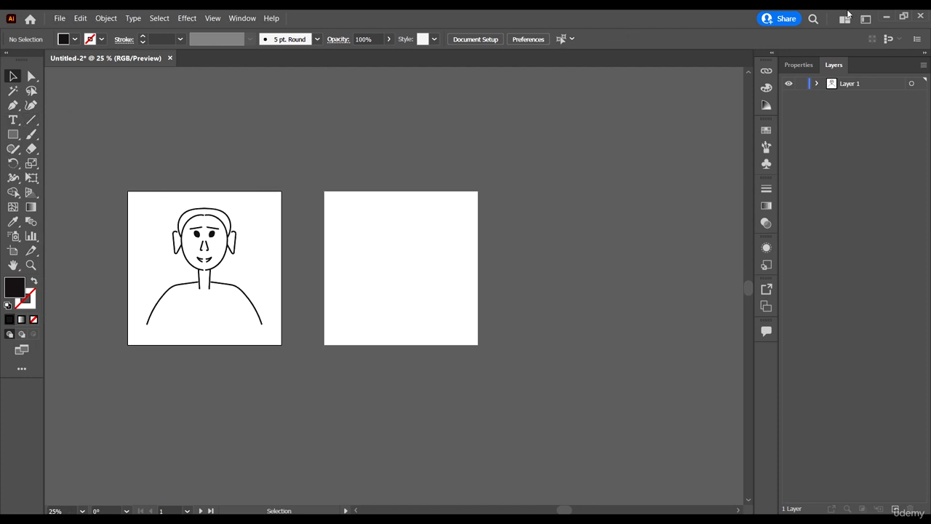
left_click(591, 213)
scroll(264, 249, "up", 1)
scroll(405, 276, "left", 2)
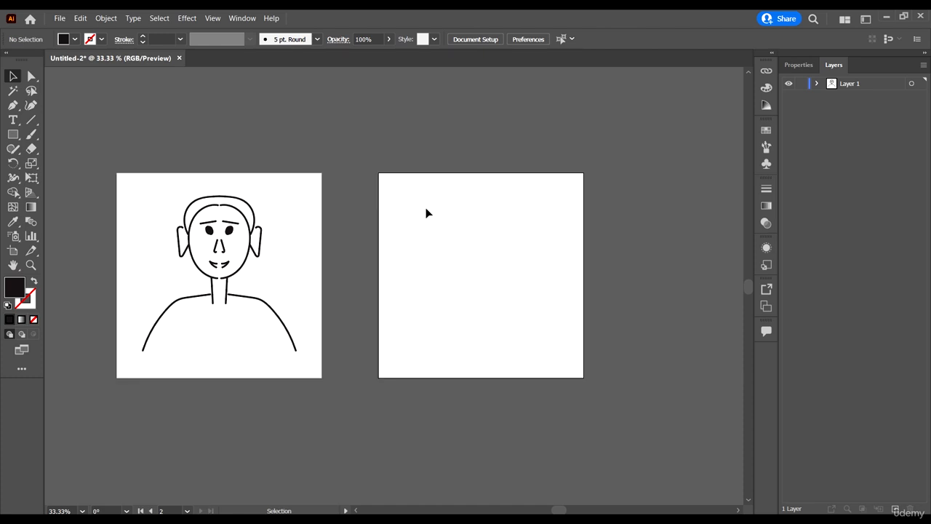
Draw a straight vertical path with the Pen tool down the middle of the second artboard, from its upper edge to its lower edge
left_click_drag(474, 236, 411, 291)
scroll(618, 336, "down", 1)
scroll(619, 336, "right", 3)
left_click(12, 105)
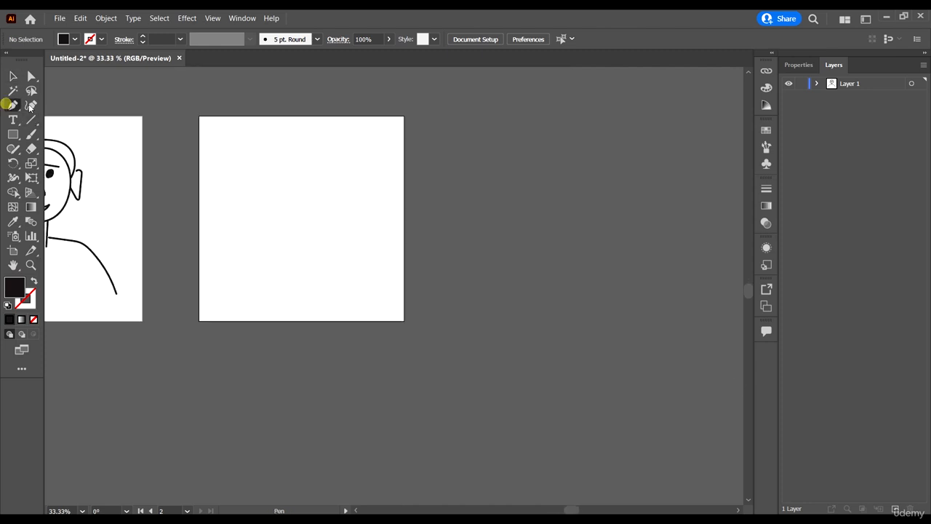
left_click(301, 115)
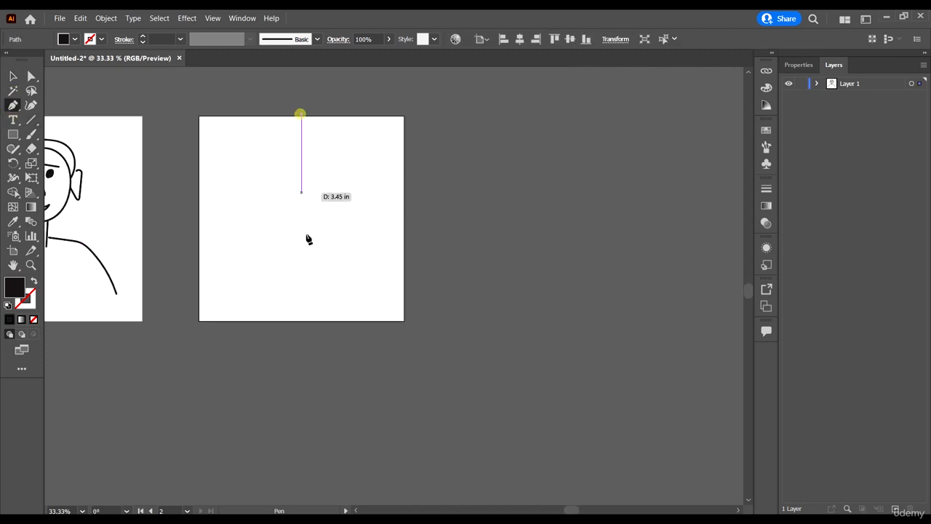
left_click(306, 321)
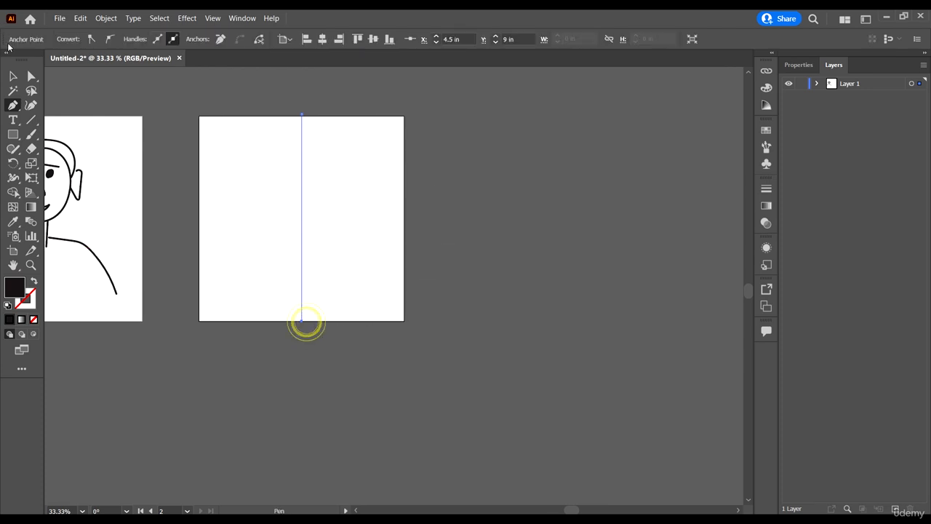
Align the vertical line to the artboard's centre and swap its fill and stroke, giving it a black 1 pt stroke without fill
left_click(13, 75)
left_click(460, 290)
left_click_drag(424, 278, 288, 247)
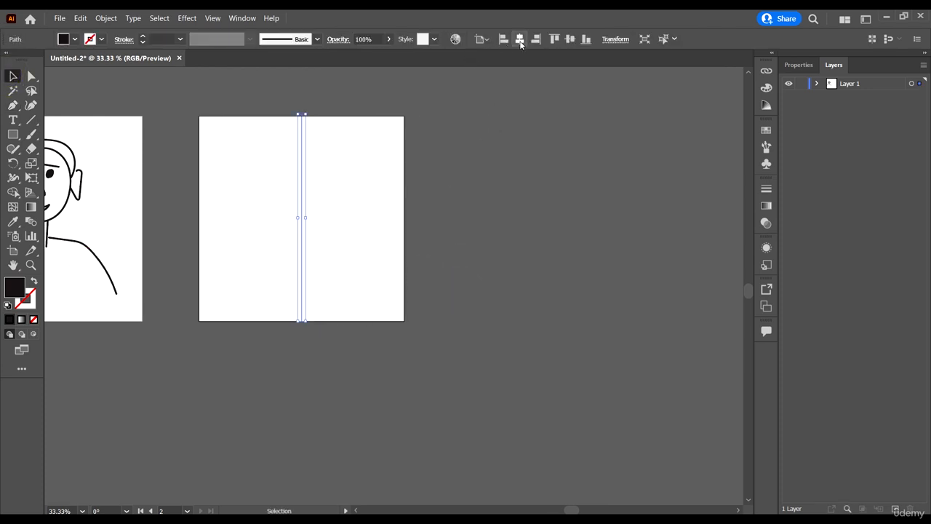
key("ctrl+=")
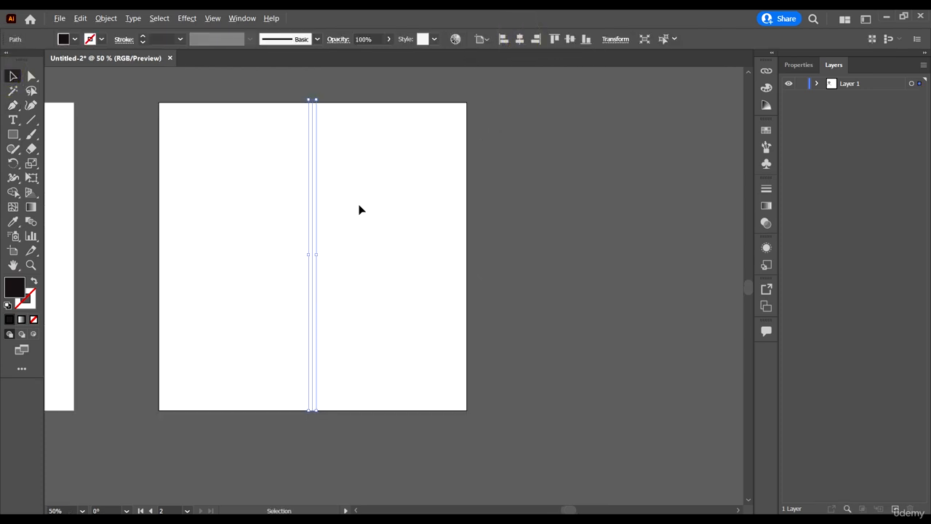
left_click(398, 240)
left_click_drag(375, 335, 247, 241)
left_click(571, 40)
key("shift+x")
left_click(207, 313)
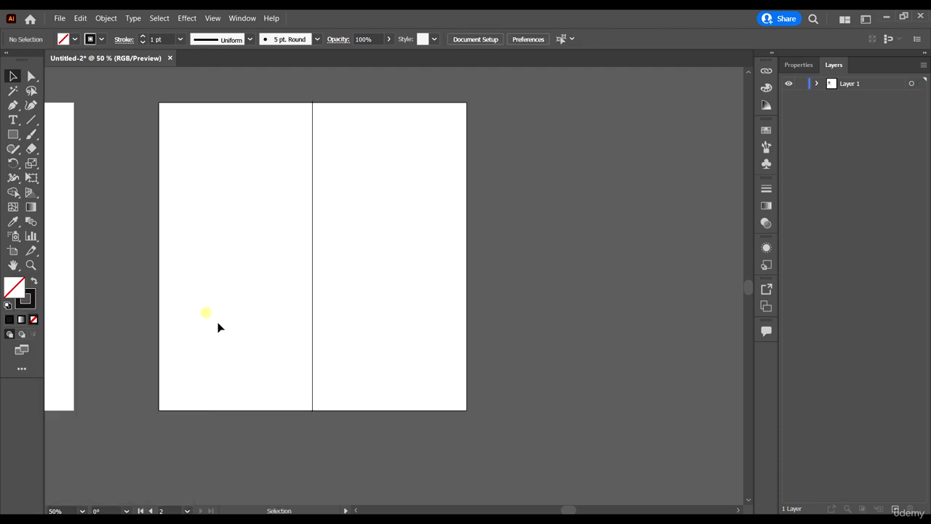
Duplicate the vertical line in place, rotate the copy 90° to horizontal and align it to the artboard's centre in both directions
scroll(146, 306, "up", 1)
scroll(291, 349, "up", 1)
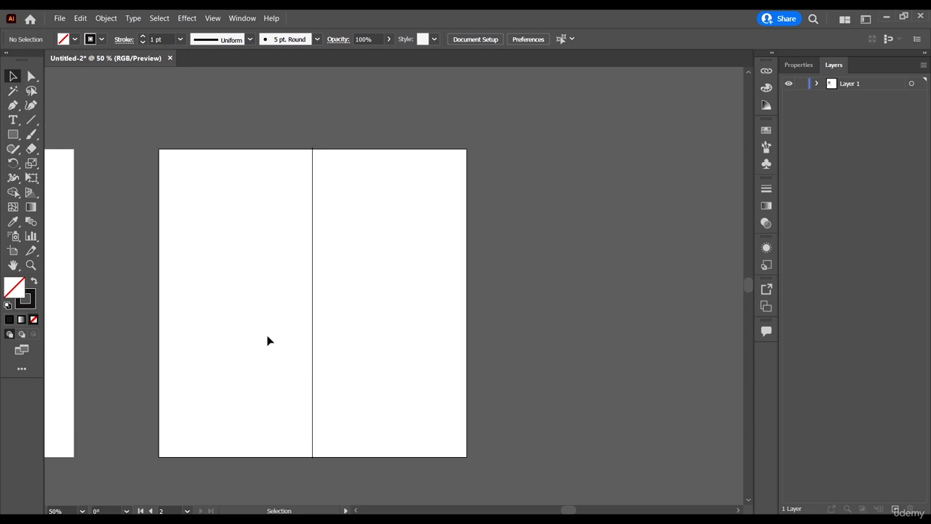
left_click_drag(254, 324, 452, 381)
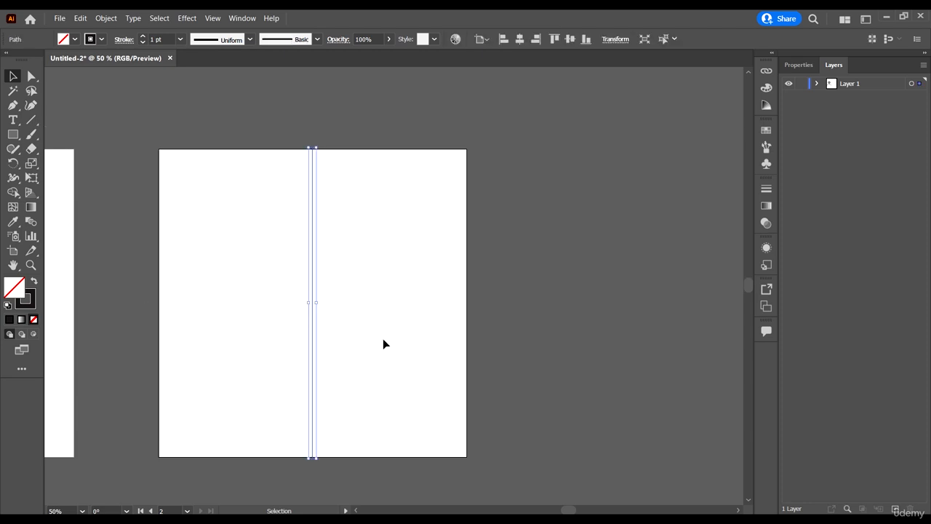
key("ctrl+c")
key("ctrl+f")
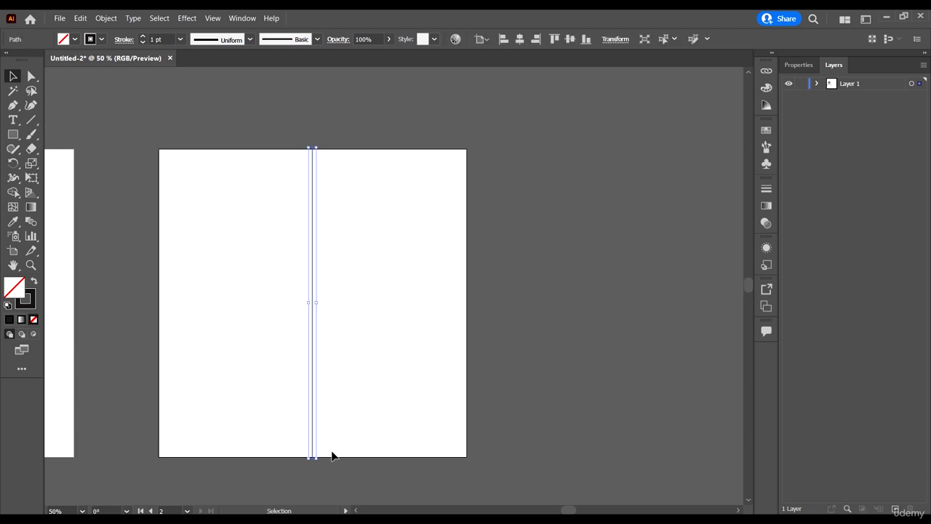
left_click_drag(318, 464, 430, 263)
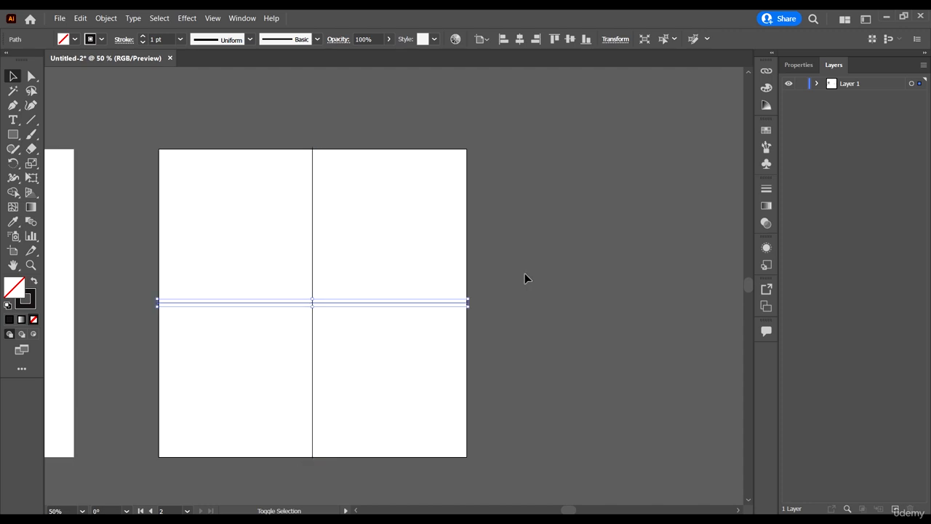
left_click(571, 40)
left_click(520, 39)
left_click(497, 178)
scroll(432, 318, "down", 1)
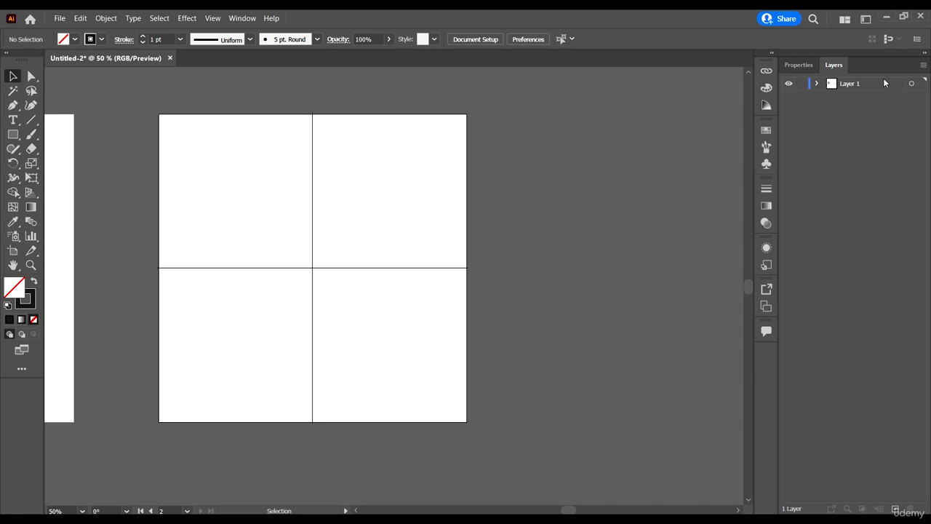
Select both crossing centre lines and create a new layer, Layer 2, above Layer 1
scroll(480, 261, "down", 2)
left_click_drag(455, 324, 374, 240)
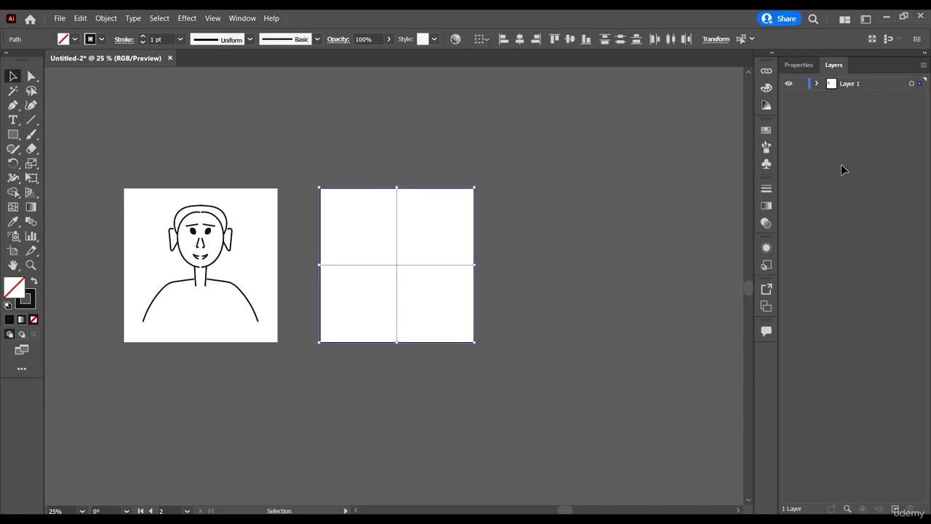
left_click(895, 509)
scroll(409, 266, "up", 1)
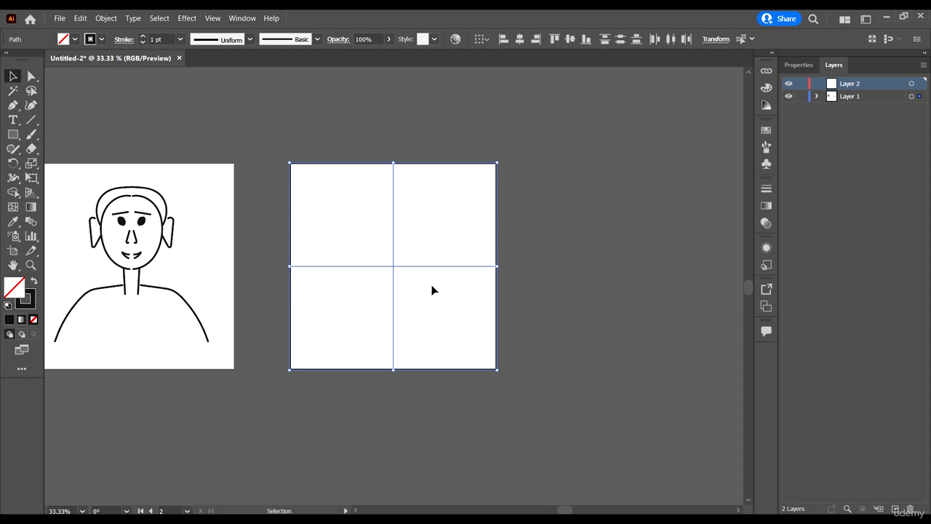
Cut the two centre lines from Layer 1 and paste them in the same position on Layer 2
left_click(438, 344)
key("a")
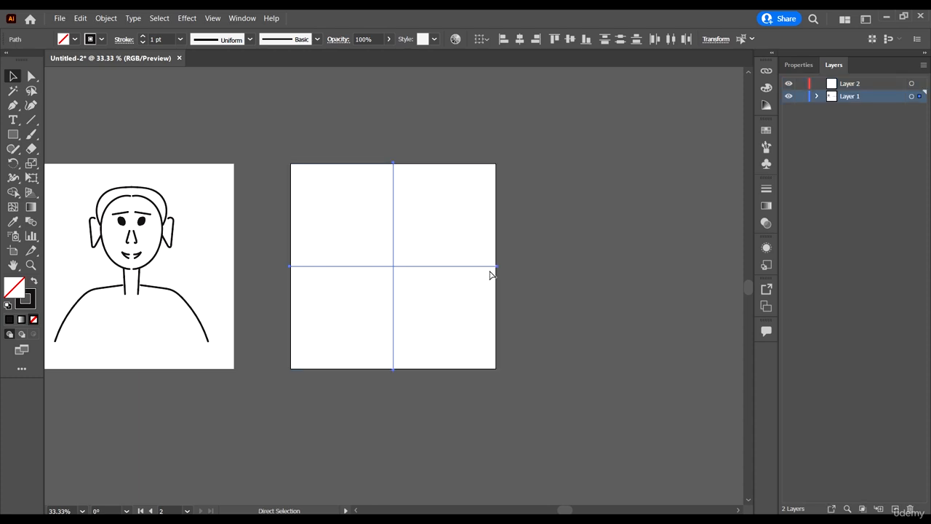
left_click(531, 274)
key("v")
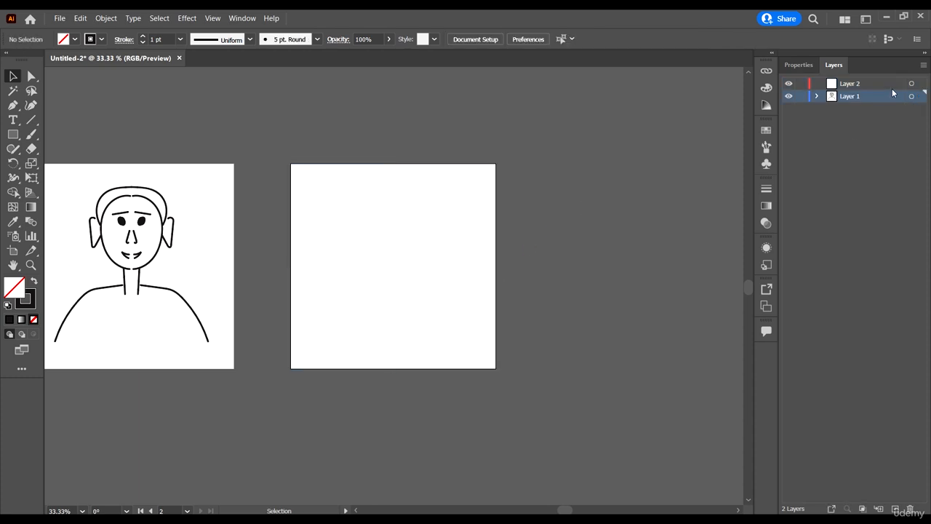
left_click(891, 85)
left_click(884, 88)
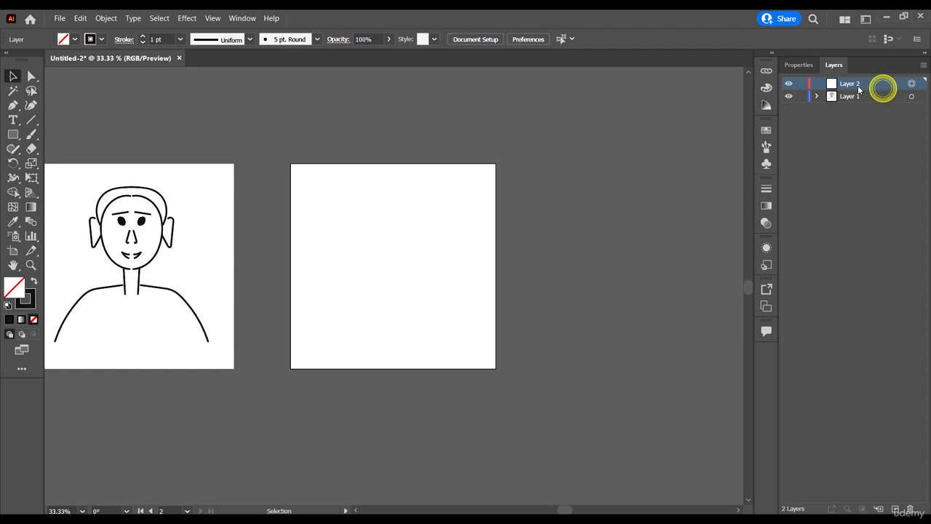
key("ctrl+f")
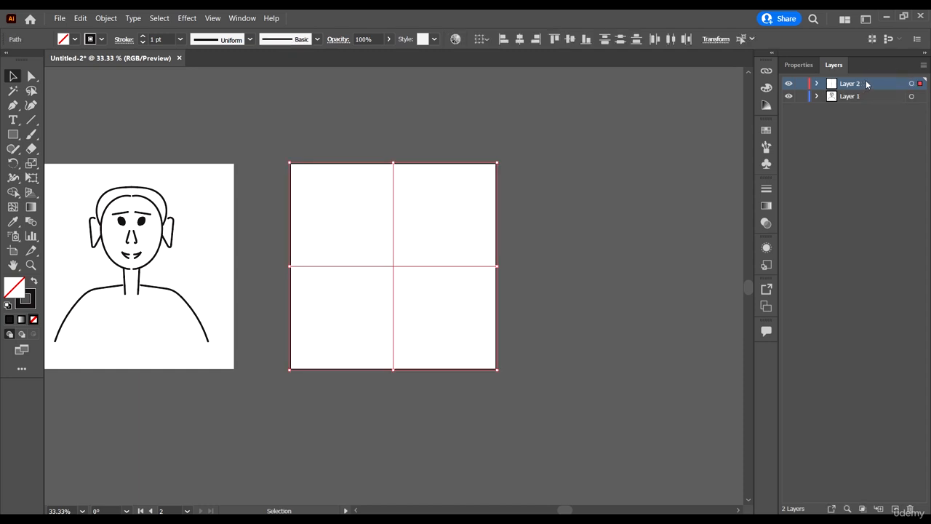
left_click(578, 231)
Target all of Layer 2 and apply a Transform effect with 1 copy and Reflect X enabled
scroll(439, 251, "up", 2)
scroll(439, 252, "down", 1)
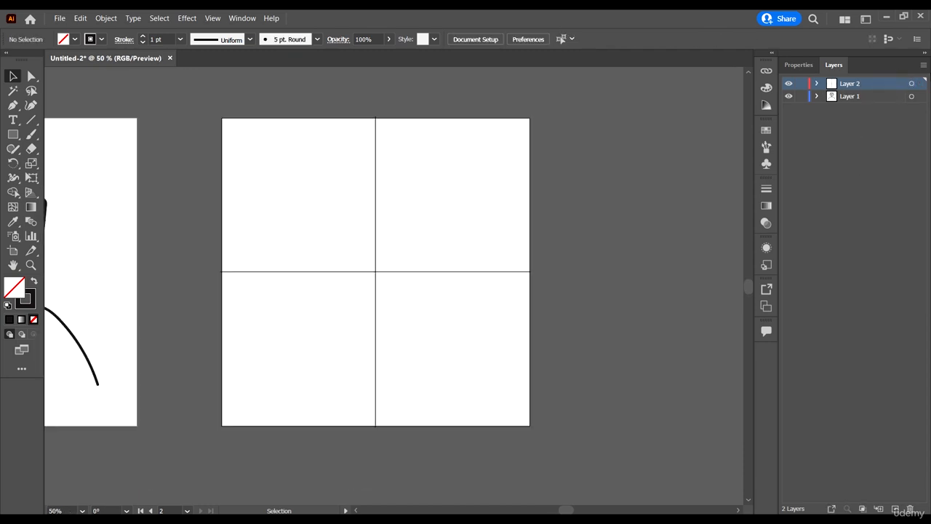
left_click(912, 84)
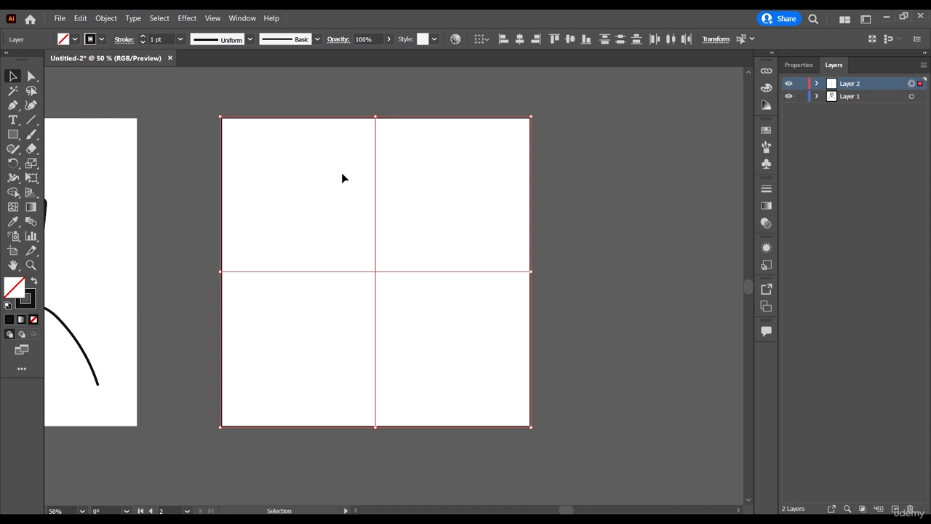
left_click(188, 19)
mouse_move(266, 125)
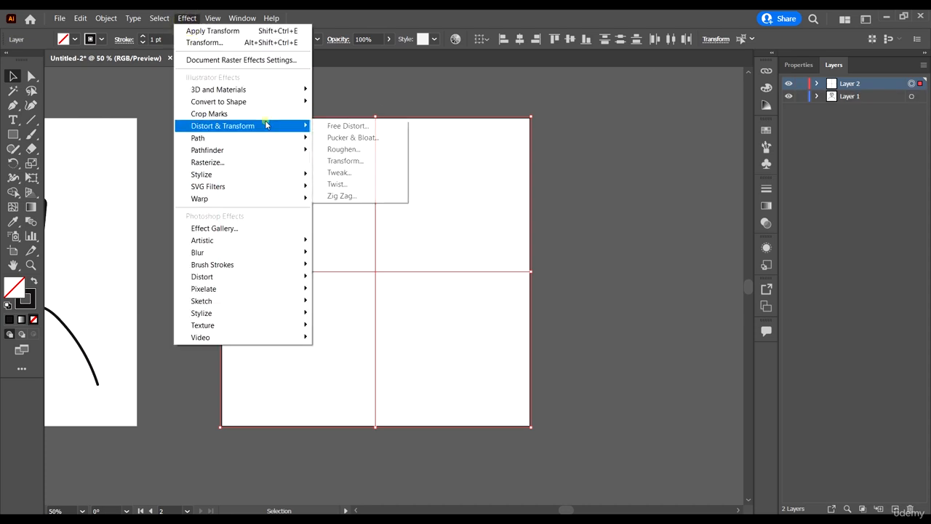
left_click(349, 160)
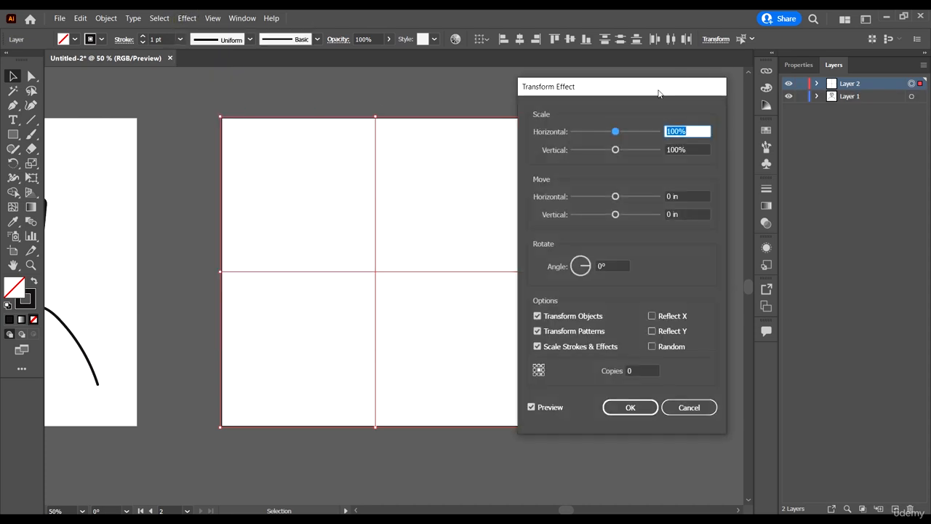
left_click_drag(658, 93, 730, 82)
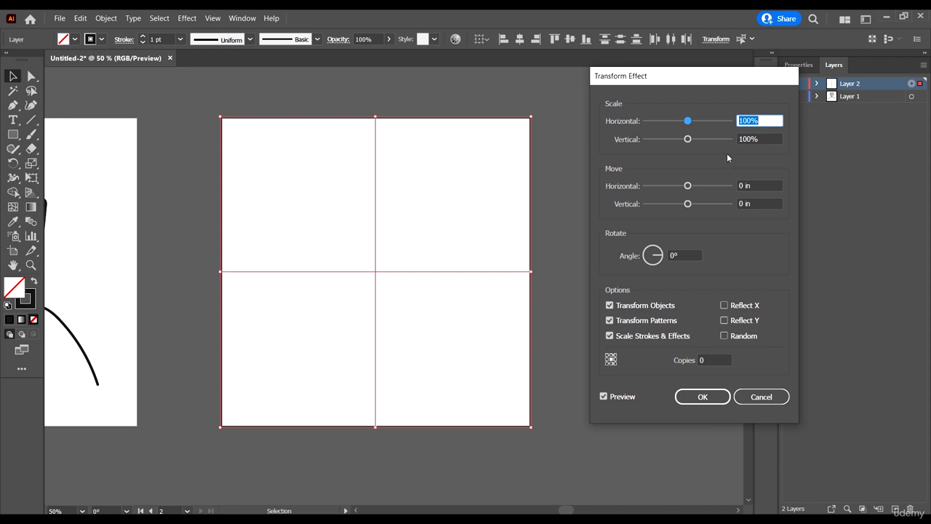
left_click(711, 361)
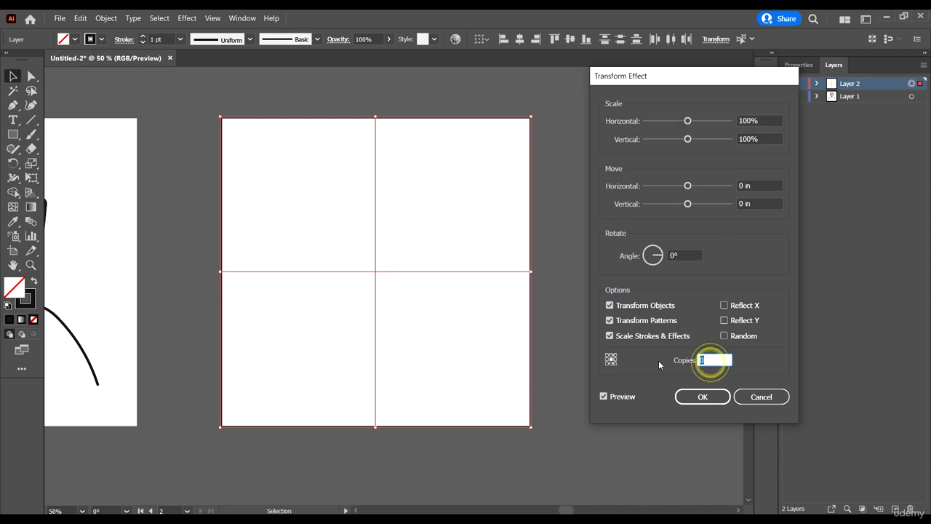
left_click(774, 345)
left_click(775, 293)
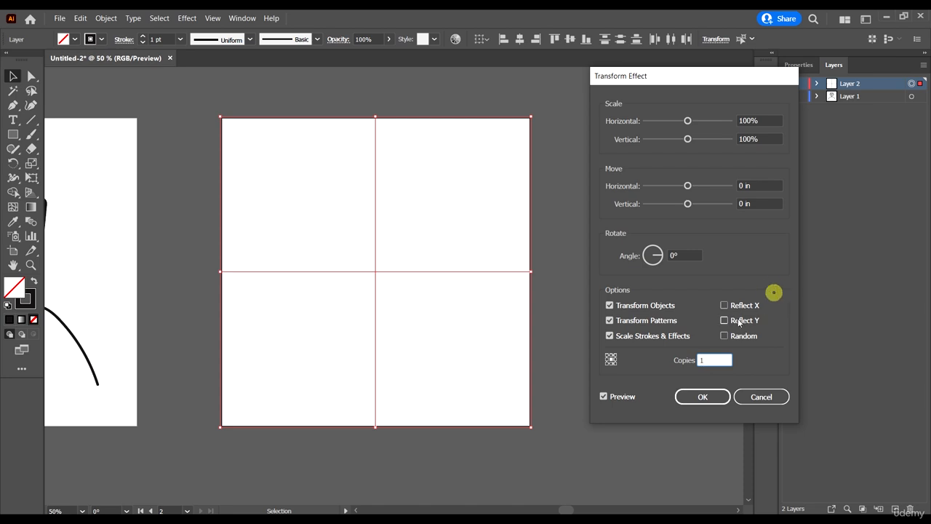
left_click(724, 306)
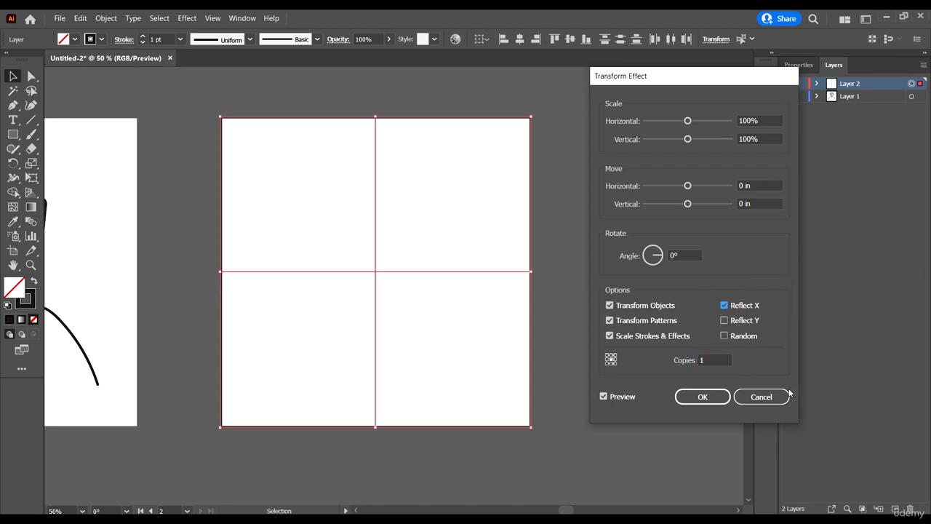
left_click(703, 398)
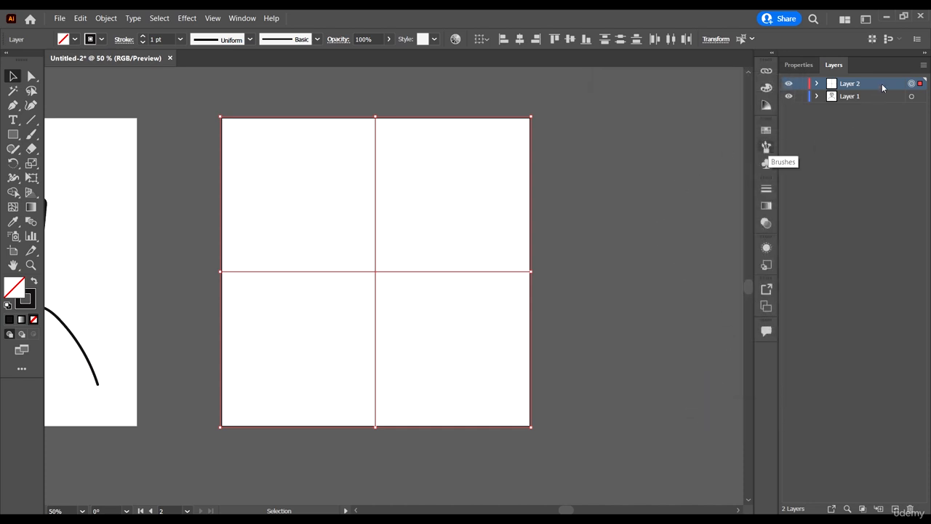
Apply a second Transform effect to Layer 2 with a 90° rotation angle and 3 copies, and deselect the layer
left_click(190, 18)
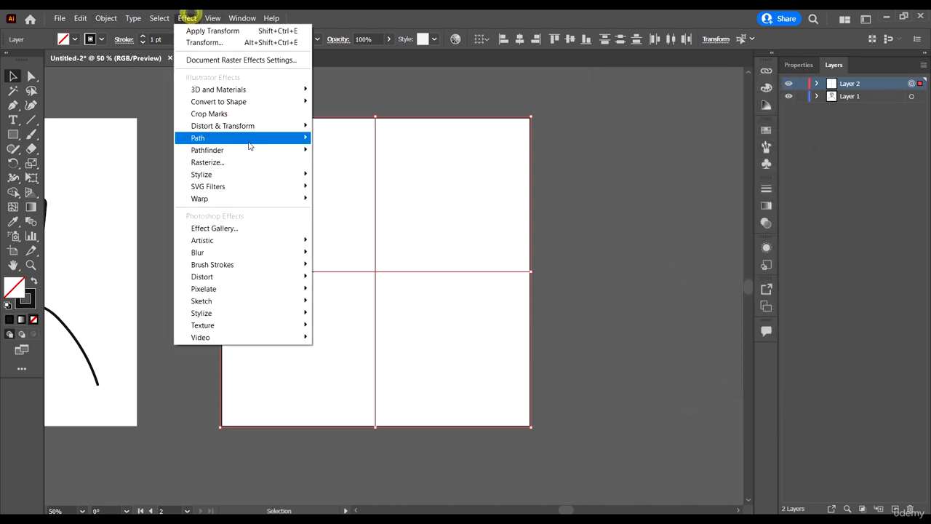
mouse_move(276, 125)
left_click(366, 161)
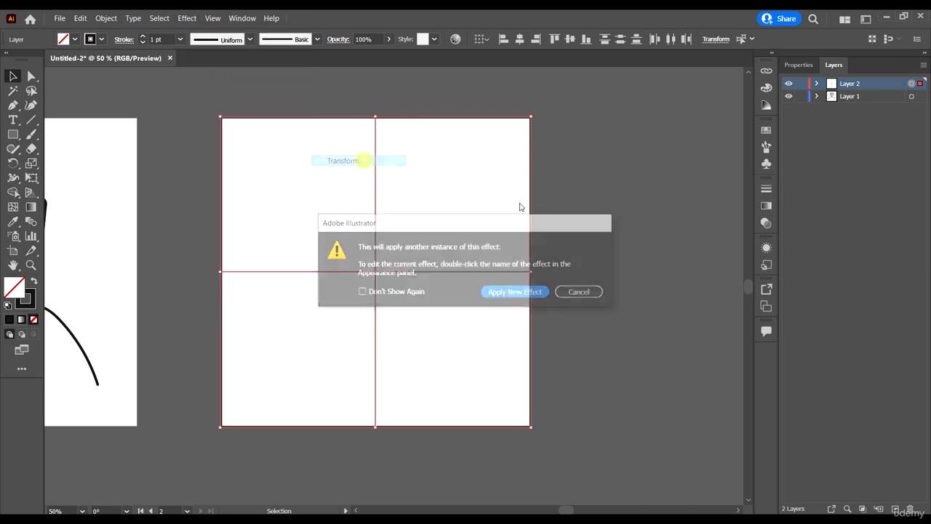
left_click(502, 292)
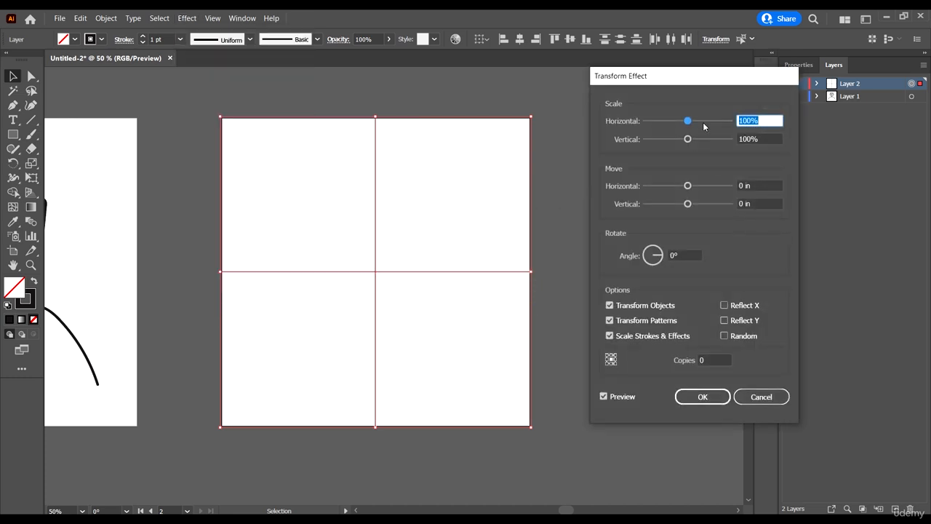
left_click_drag(719, 80, 785, 88)
left_click(751, 261)
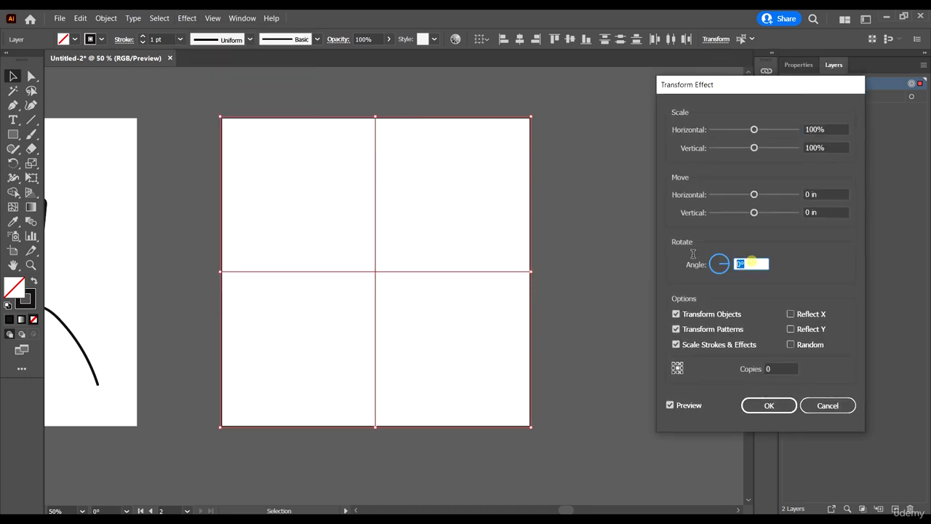
type("90")
left_click(763, 291)
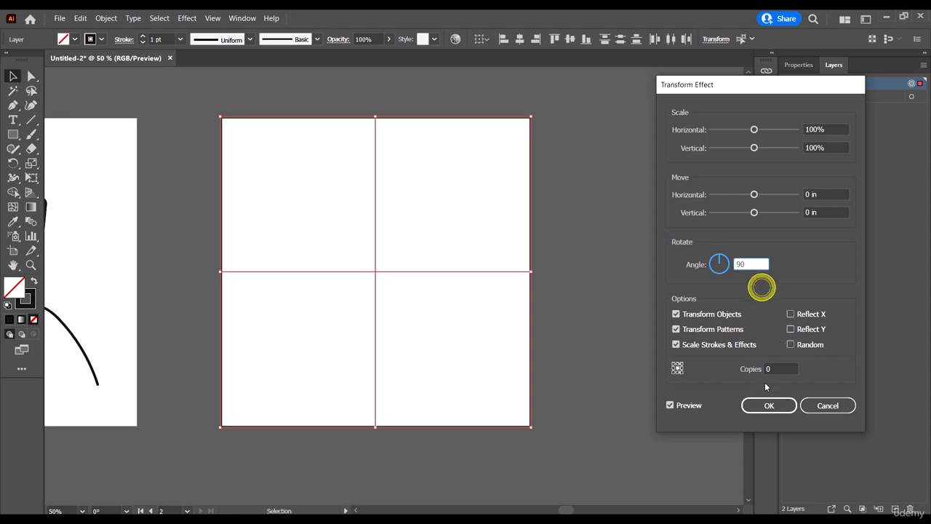
left_click(776, 369)
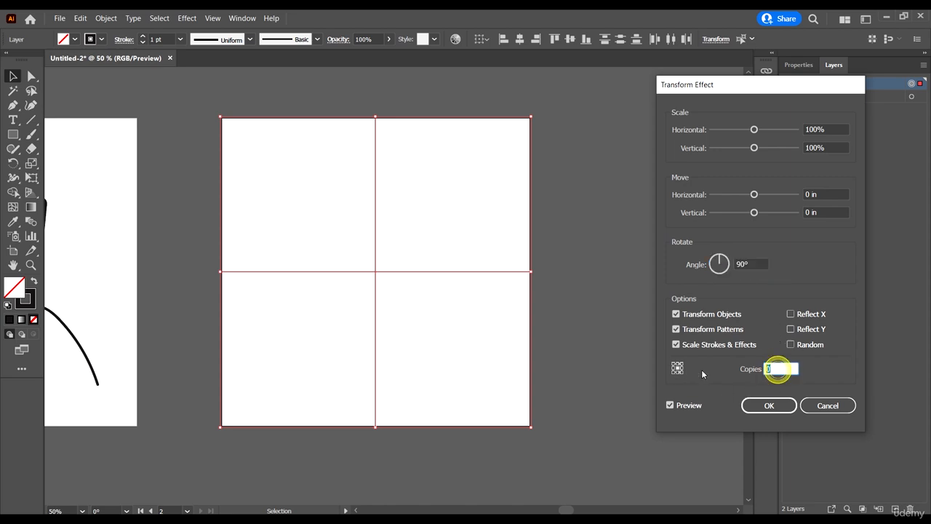
type("3")
left_click(765, 406)
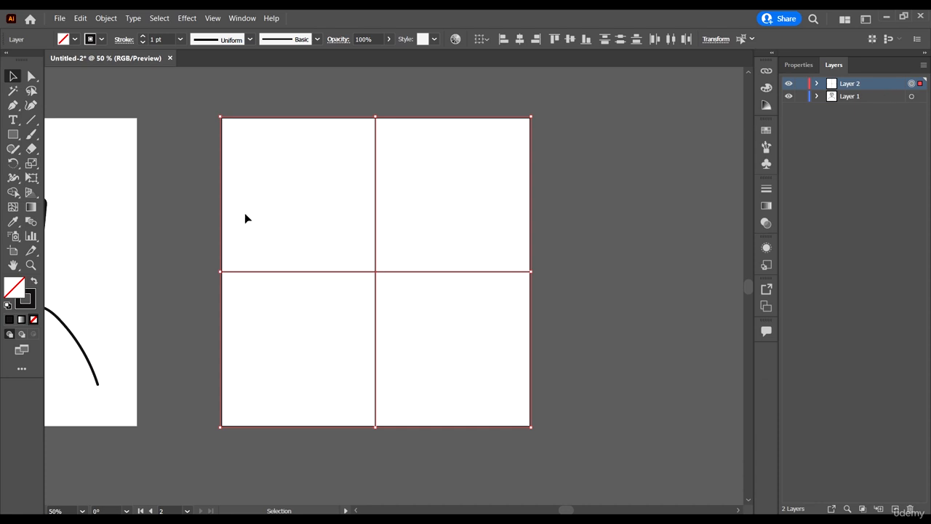
left_click(142, 103)
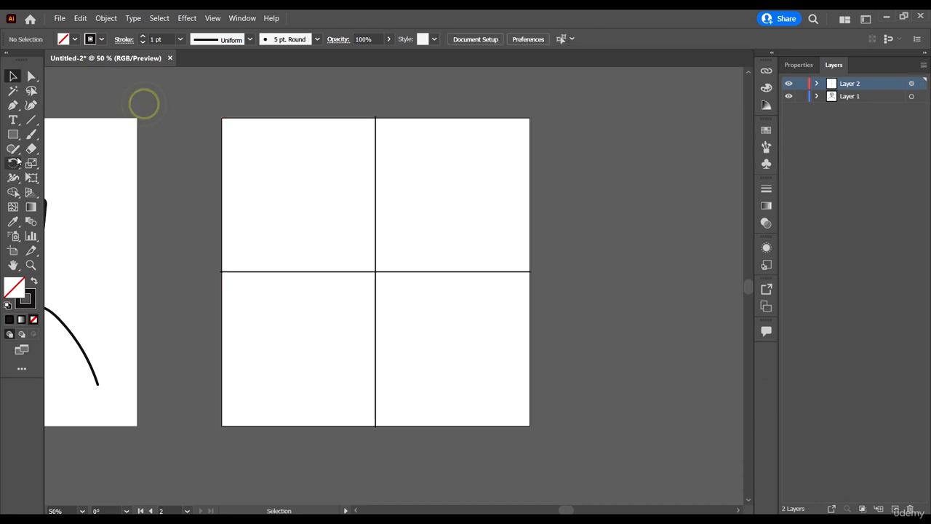
Paint test strokes with the Paintbrush in the upper-left quadrant of the second artboard: petal-like curves, small details and edge lines
left_click(29, 133)
left_click_drag(279, 173, 331, 253)
mouse_move(343, 141)
left_mouse_down()
mouse_move(351, 151)
mouse_move(345, 237)
mouse_move(354, 261)
mouse_move(351, 245)
left_mouse_up()
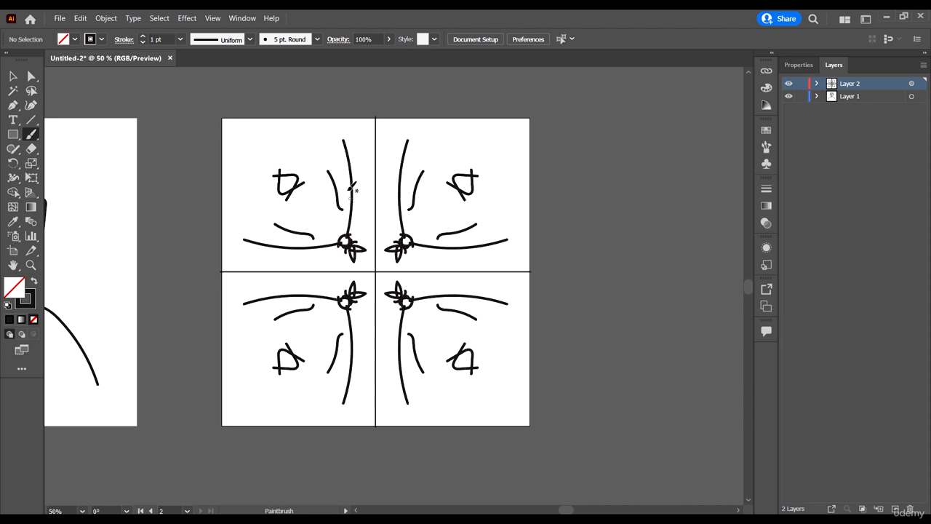
left_click_drag(350, 167, 265, 171)
left_click_drag(301, 130, 363, 127)
mouse_move(272, 211)
left_mouse_down()
mouse_move(315, 230)
mouse_move(303, 167)
left_mouse_up()
scroll(398, 212, "down", 2)
scroll(396, 248, "up", 3)
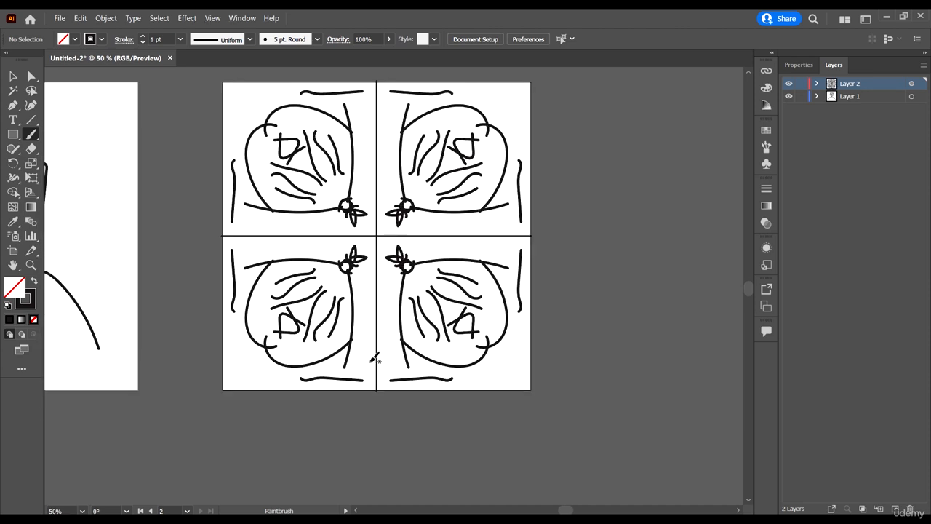
Expand Layer 2 and hide the two crossing centre-line paths at the end of its list
left_click(816, 83)
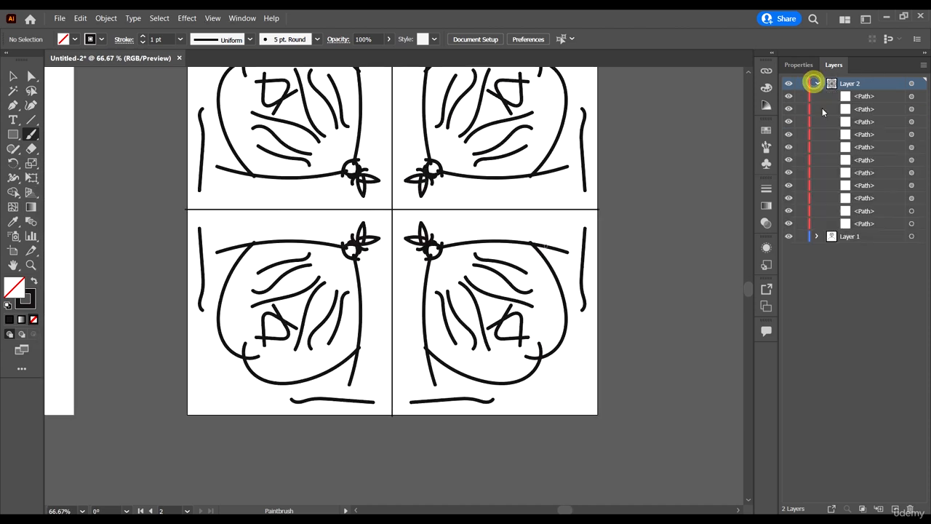
left_click(876, 211)
left_click(789, 211)
left_click(788, 224)
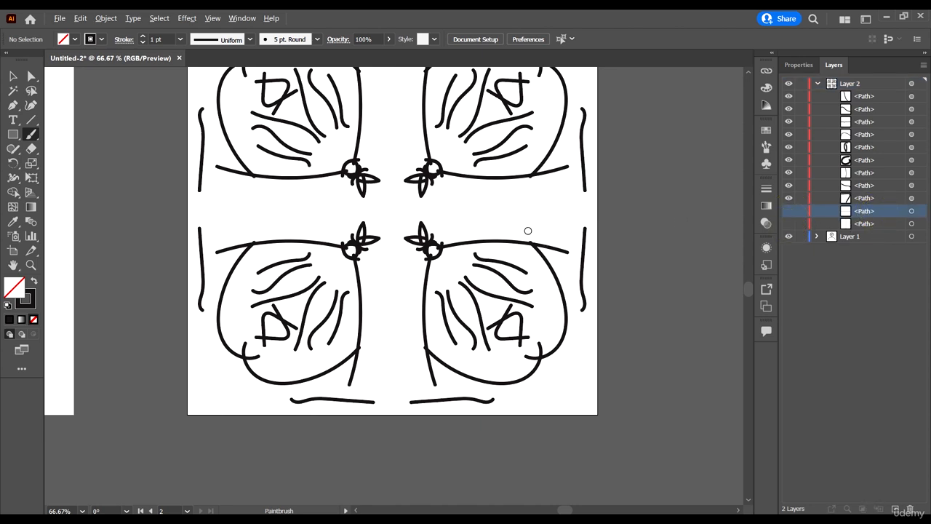
Paint additional test strokes inside the upper-left motif and along the artboard's corner and upper edge
scroll(528, 231, "down", 2)
scroll(472, 178, "up", 1)
left_click_drag(417, 187, 400, 202)
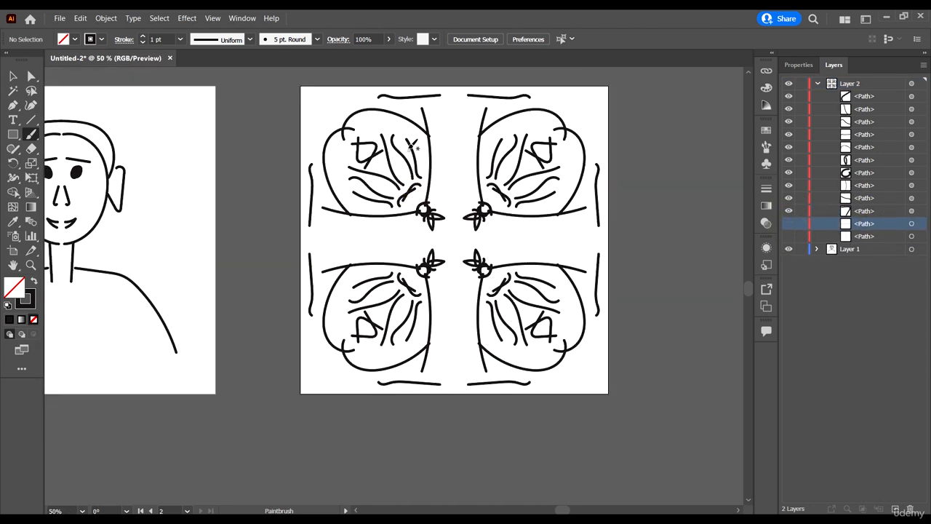
left_click(351, 126)
mouse_move(364, 125)
left_mouse_down()
mouse_move(343, 143)
mouse_move(342, 126)
mouse_move(299, 106)
mouse_move(318, 169)
left_mouse_up()
scroll(367, 127, "up", 2)
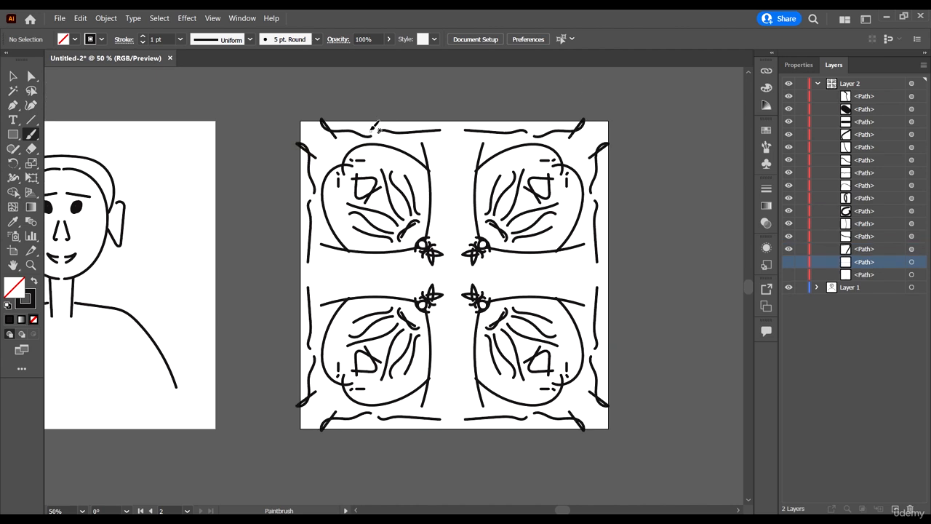
left_click_drag(365, 125, 425, 123)
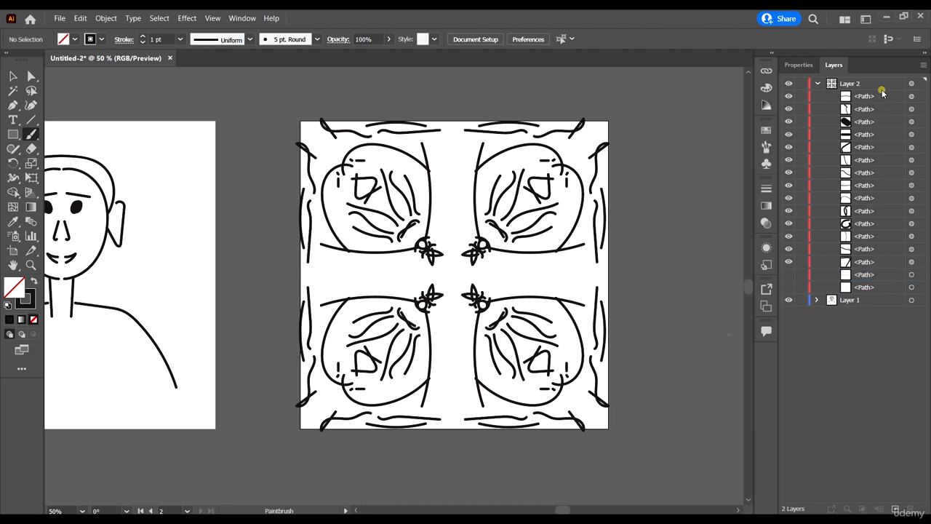
Delete all painted strokes from Layer 2, keeping only the two hidden centre-line paths
left_click(912, 96)
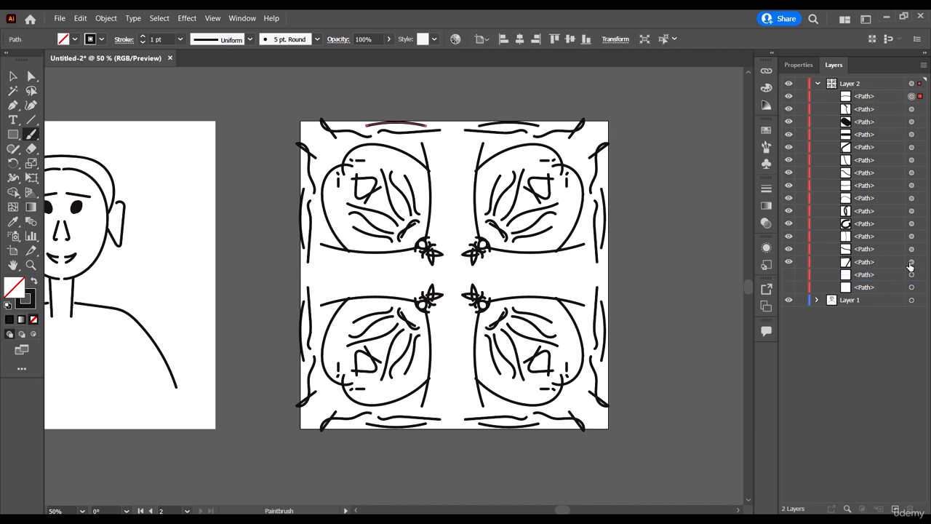
left_click(912, 262, "shift")
key("Delete")
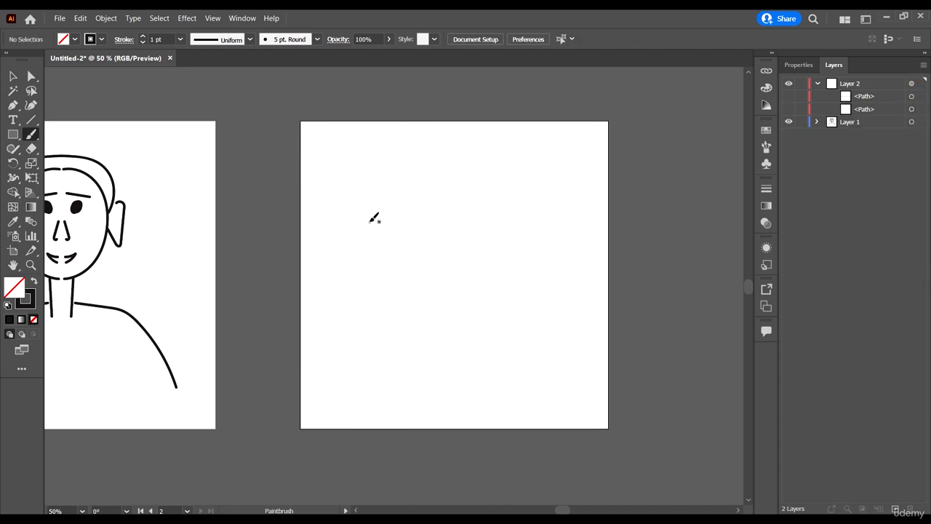
Paint a new ornament in the second artboard's upper-left quadrant, with a curved corner shape, leaf forms, scribbled details and border lines, and collapse Layer 2
mouse_move(313, 179)
left_mouse_down()
mouse_move(363, 148)
mouse_move(373, 193)
mouse_move(398, 175)
left_mouse_up()
left_click_drag(378, 209, 374, 209)
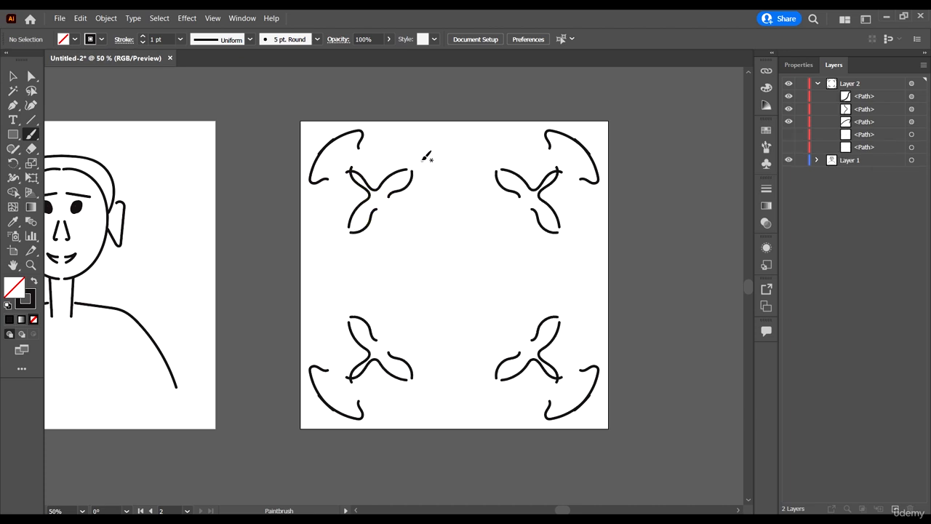
left_click_drag(419, 154, 426, 204)
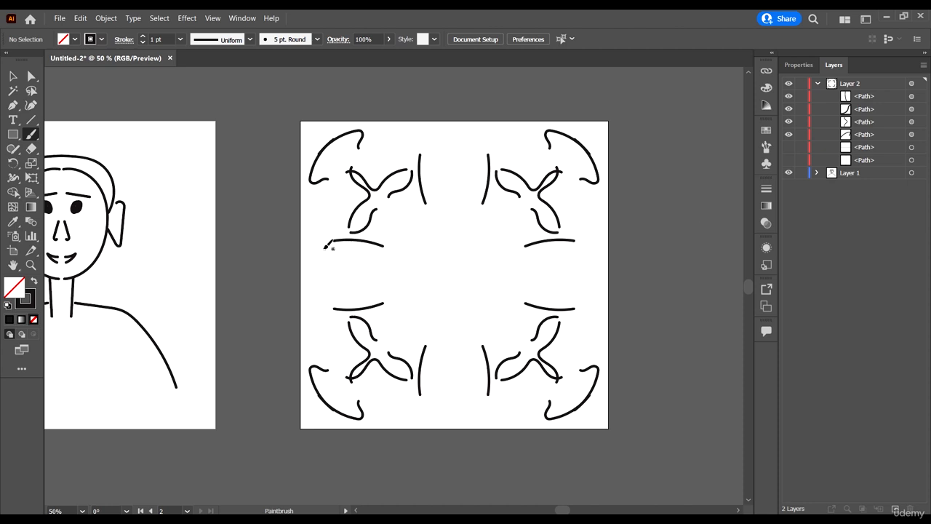
mouse_move(320, 245)
left_mouse_down()
mouse_move(389, 255)
mouse_move(408, 244)
left_mouse_up()
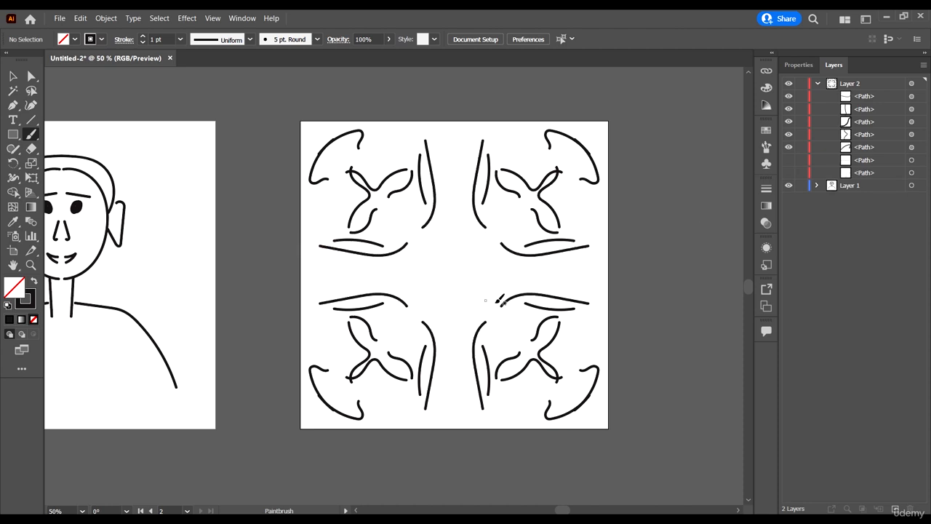
mouse_move(396, 177)
left_mouse_down()
mouse_move(372, 213)
mouse_move(372, 179)
mouse_move(354, 172)
mouse_move(356, 161)
mouse_move(524, 275)
mouse_move(423, 134)
mouse_move(390, 217)
mouse_move(337, 154)
mouse_move(320, 156)
mouse_move(352, 194)
left_mouse_up()
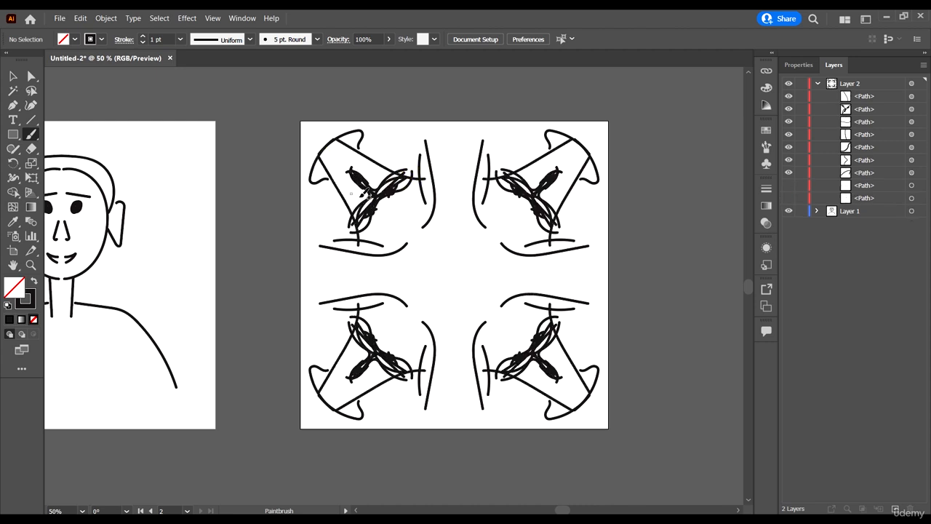
mouse_move(364, 263)
left_mouse_down()
mouse_move(420, 252)
mouse_move(434, 267)
mouse_move(405, 240)
mouse_move(412, 237)
left_mouse_up()
mouse_move(409, 234)
left_mouse_down()
mouse_move(417, 227)
mouse_move(374, 234)
mouse_move(354, 208)
left_mouse_up()
left_click_drag(312, 247, 312, 219)
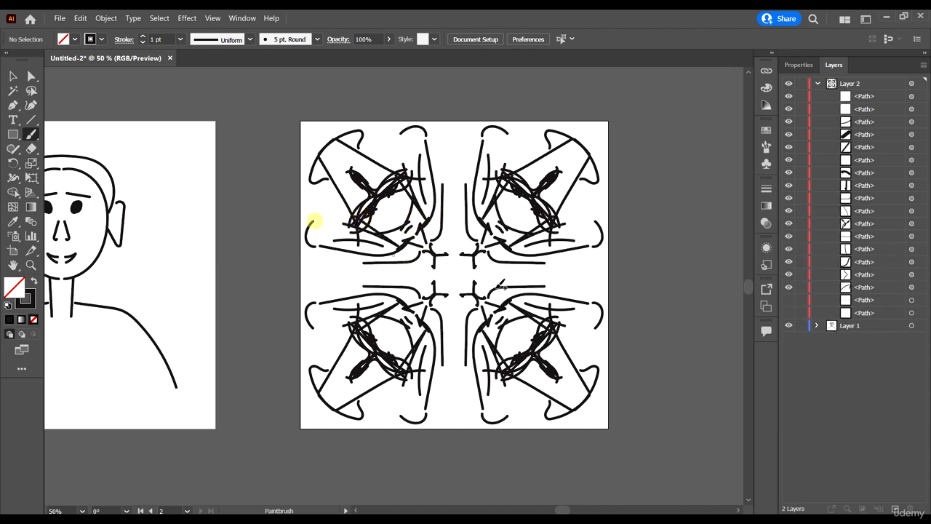
left_click(10, 77)
key("ctrl+minus")
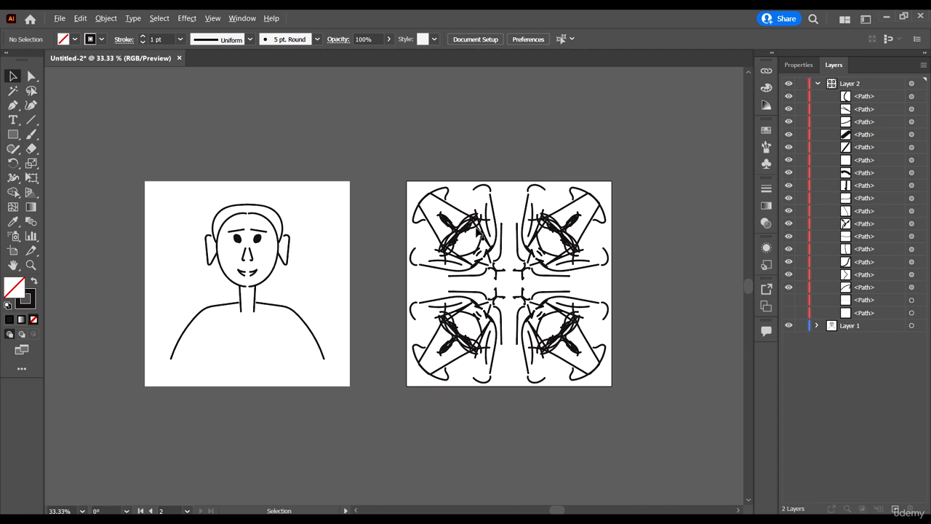
scroll(676, 196, "down", 2)
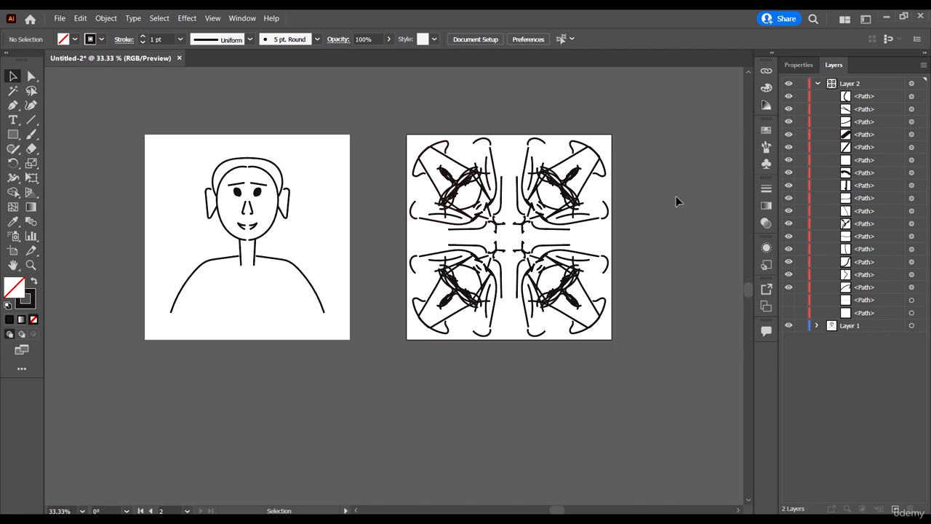
left_click(817, 84)
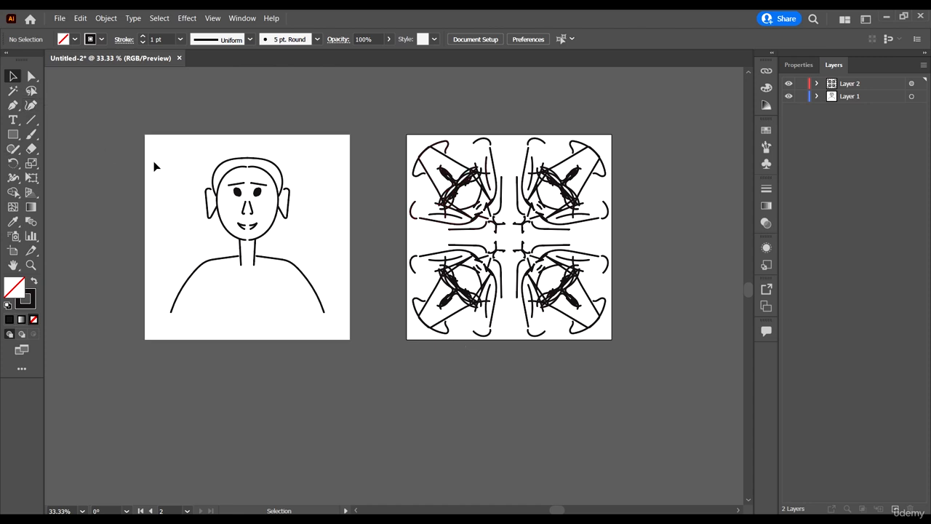
Duplicate the portrait artboard with its artwork, placing the copy directly below the original
scroll(478, 322, "down", 3)
scroll(349, 218, "up", 3)
key("alt+o")
left_click(320, 147)
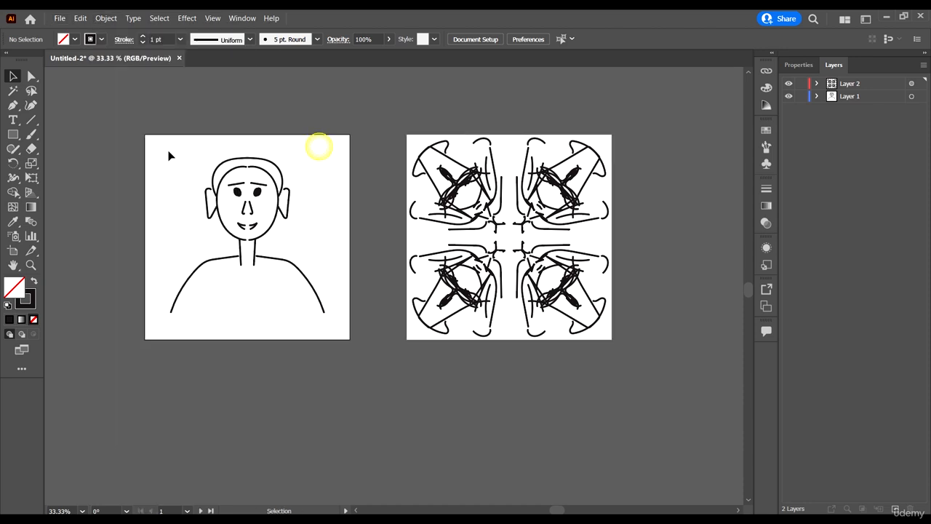
left_click(13, 250)
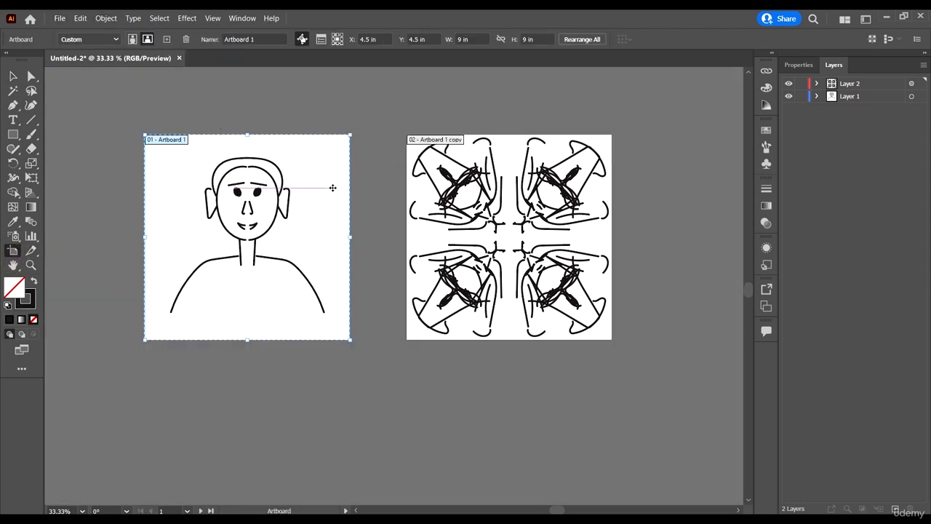
scroll(333, 187, "down", 3)
left_click_drag(324, 112, 338, 312)
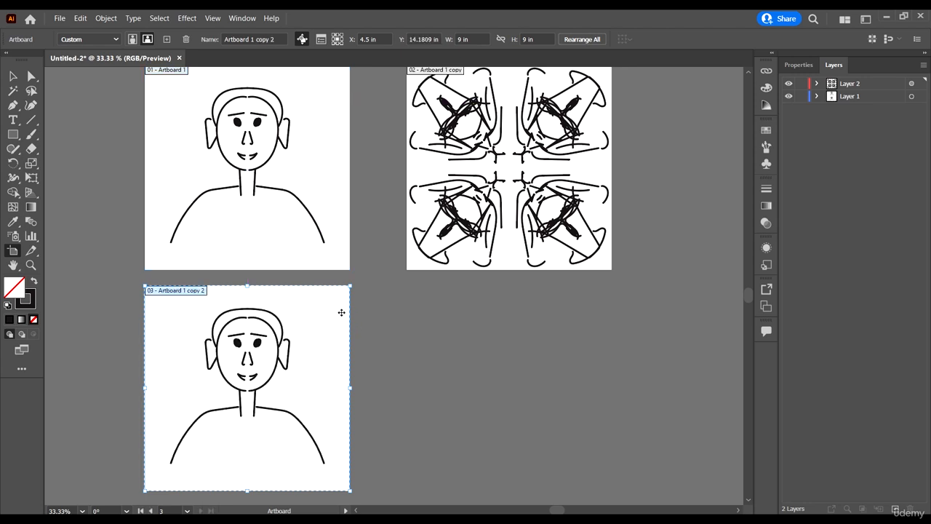
Delete the copied portrait from the new third artboard, leaving the artboard empty
scroll(338, 311, "down", 3)
left_click(12, 76)
left_click_drag(432, 240, 141, 425)
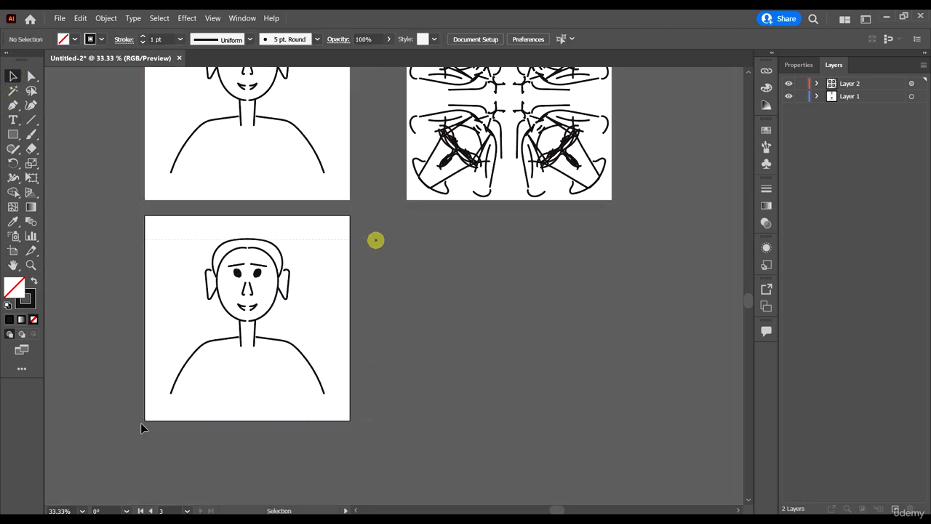
key("Delete")
scroll(287, 458, "down", 3)
scroll(218, 211, "up", 1)
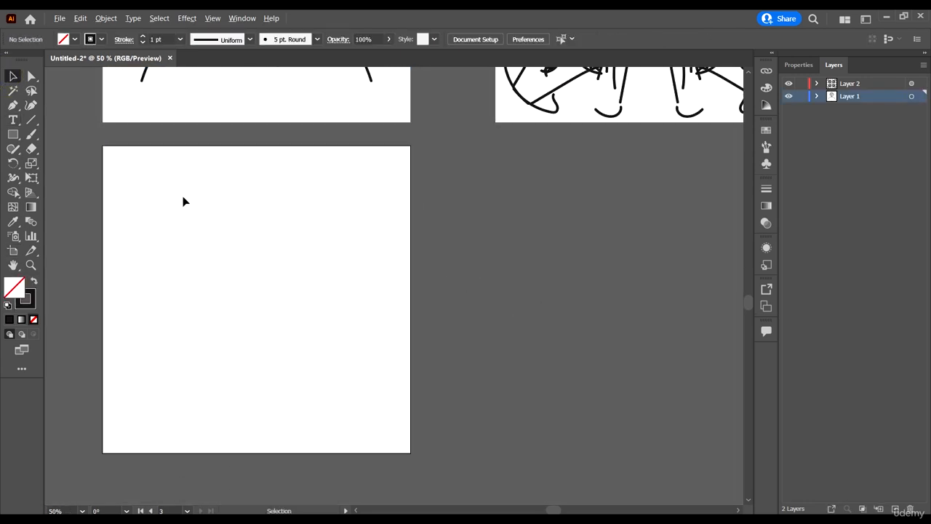
scroll(142, 262, "down", 1)
scroll(156, 264, "left", 2)
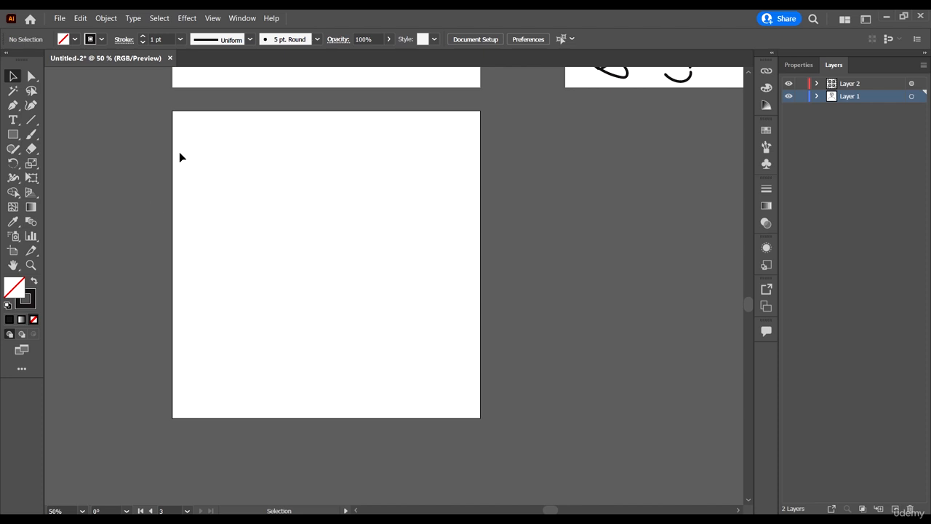
left_click(15, 106)
left_click(205, 239)
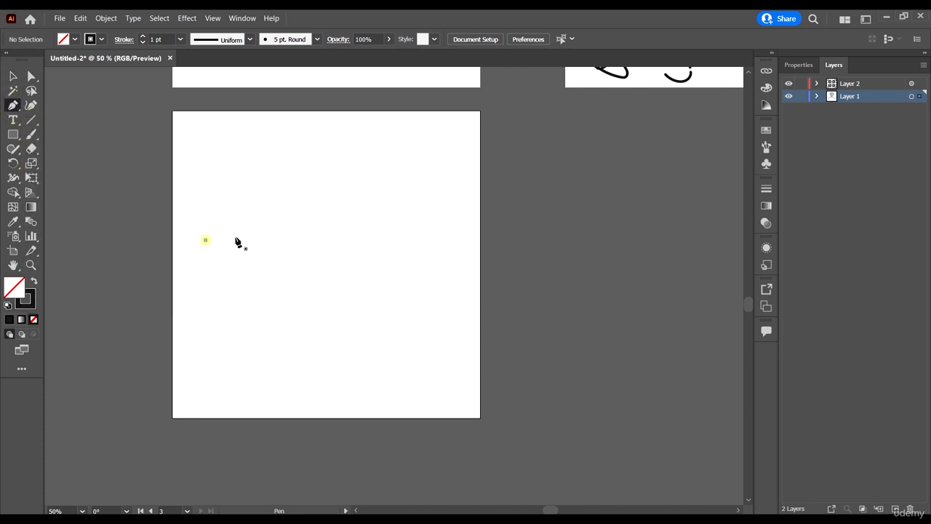
left_click(427, 240)
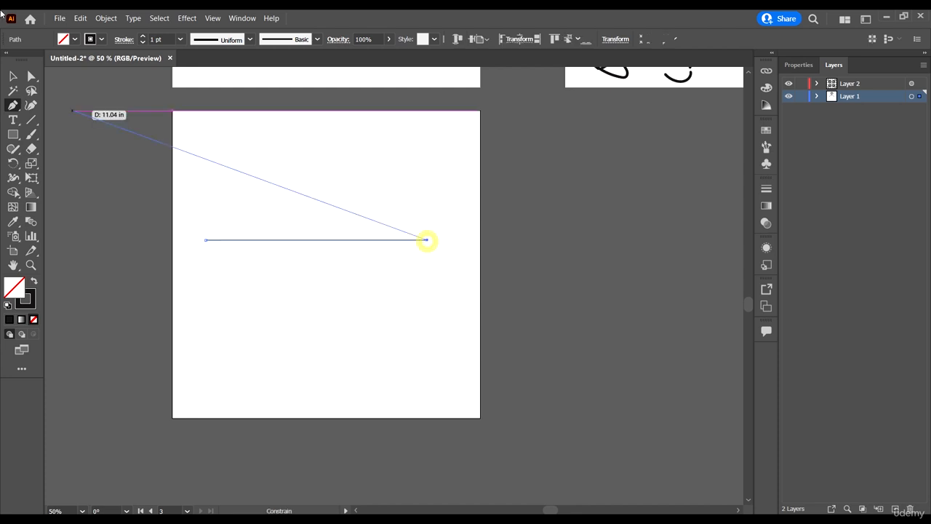
left_click(13, 76)
left_click(406, 285)
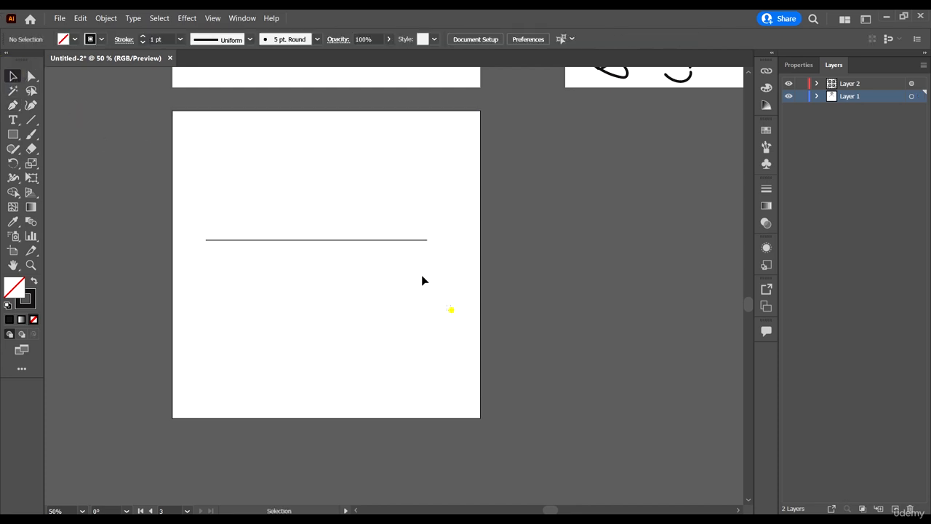
left_click_drag(450, 308, 385, 231)
key("Delete")
Draw an open S-shaped curve with three anchor points on the empty third artboard, using the Pen tool
left_click(13, 105)
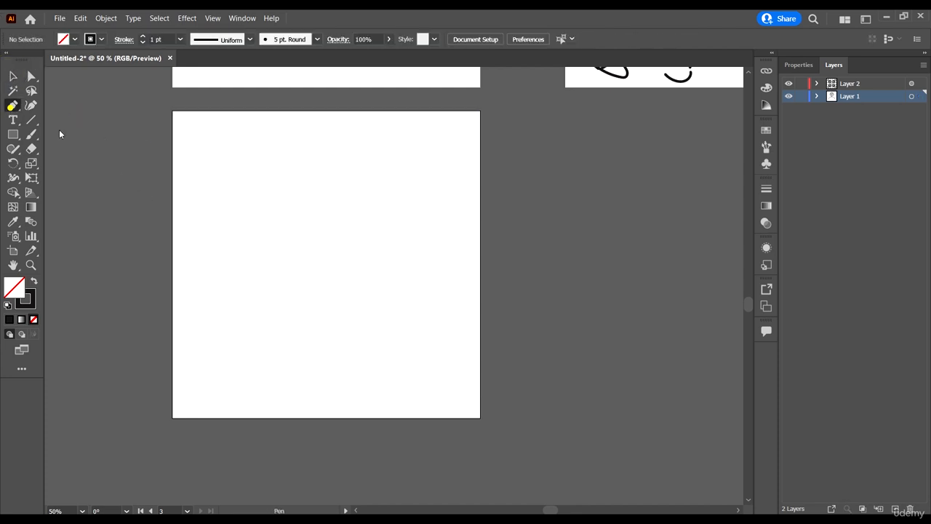
left_click(209, 207)
left_click_drag(333, 193, 358, 269)
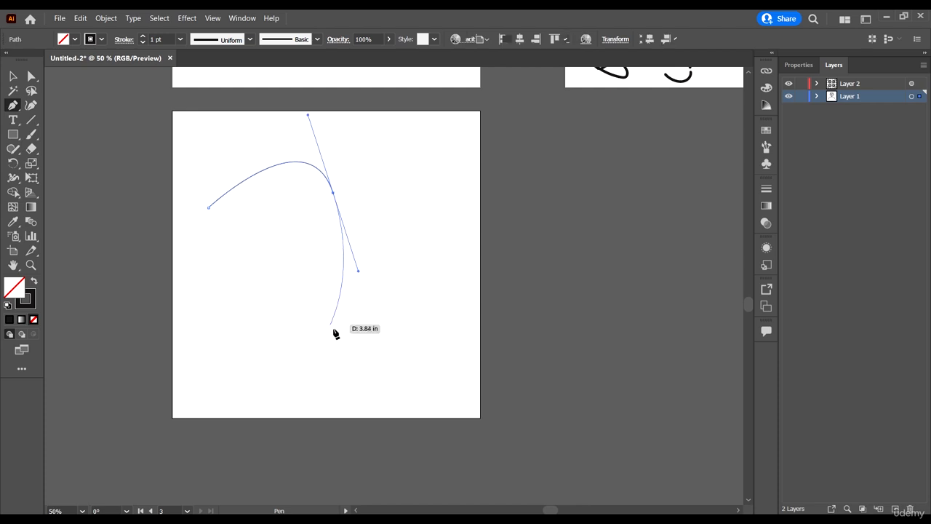
left_click_drag(334, 329, 413, 367)
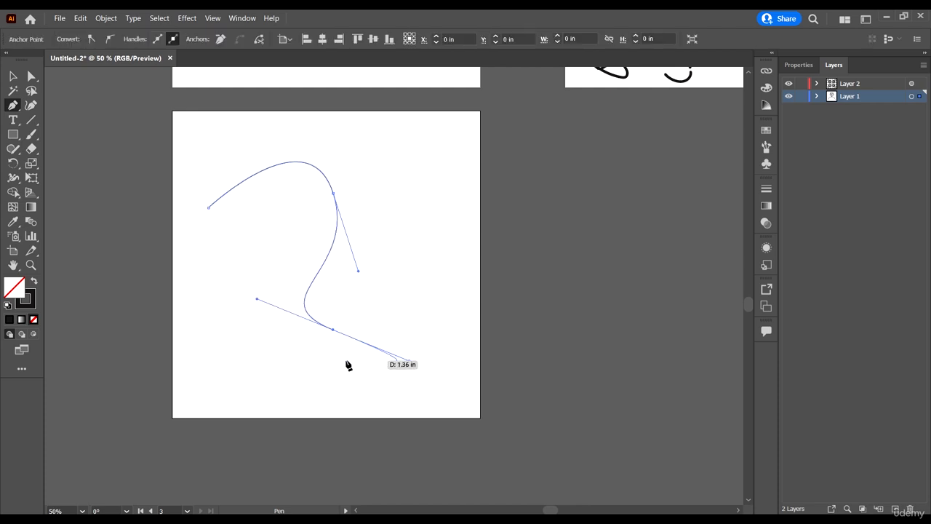
left_click(13, 76)
left_click(385, 285)
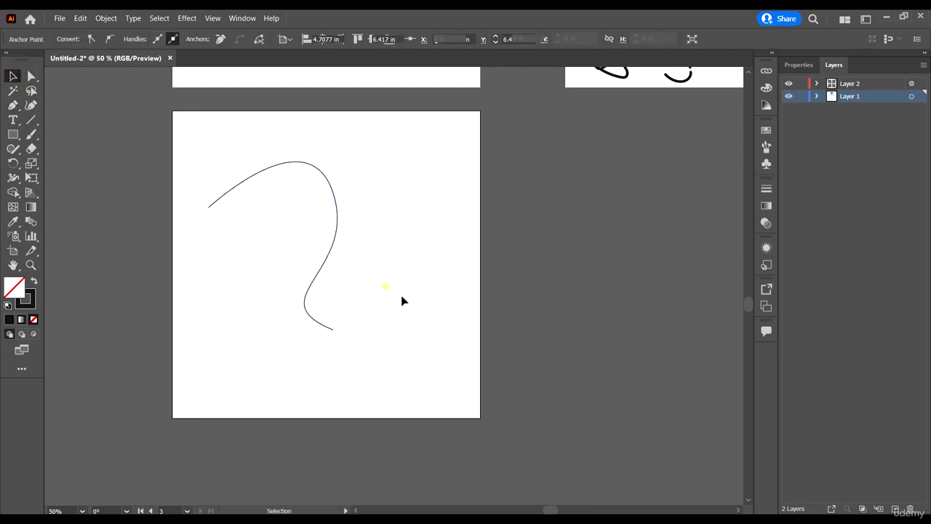
Move the S-shaped curve slightly right and down, closer to the middle of the third artboard
left_click_drag(337, 229, 357, 237)
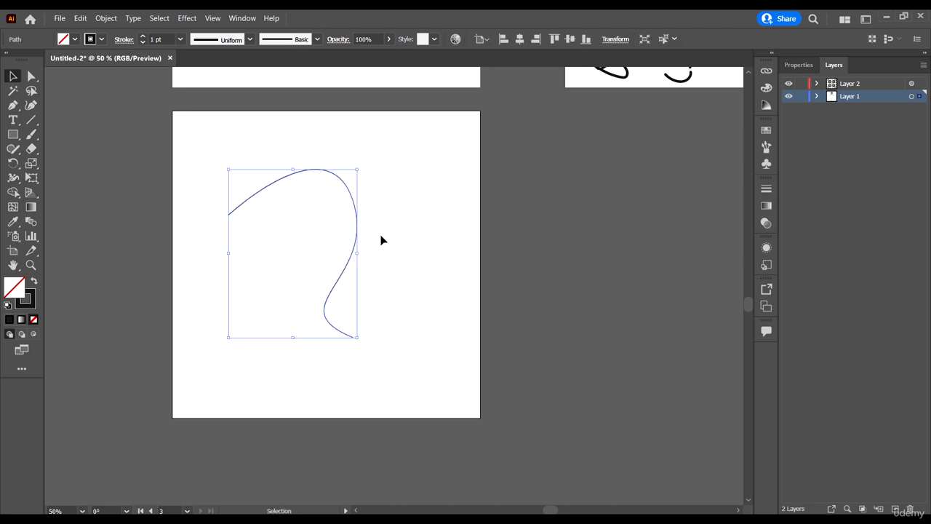
scroll(382, 240, "up", 1)
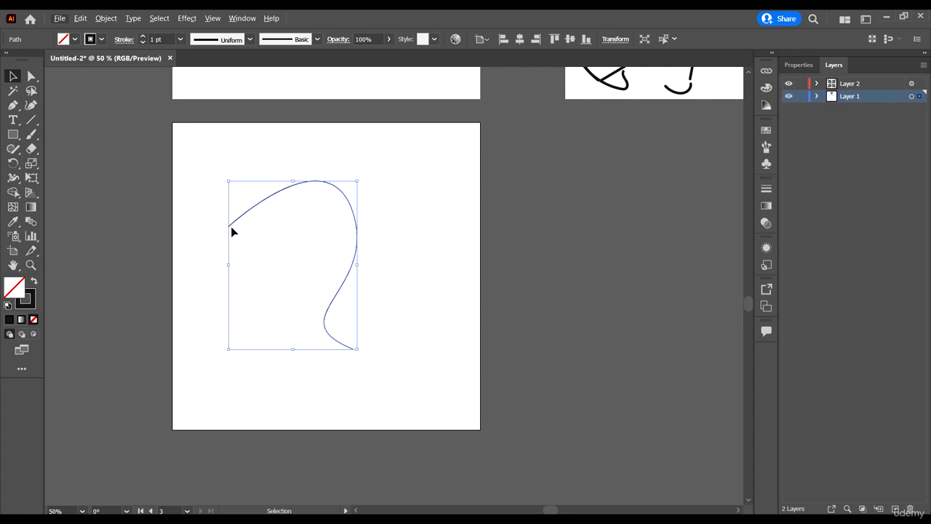
left_click(445, 270)
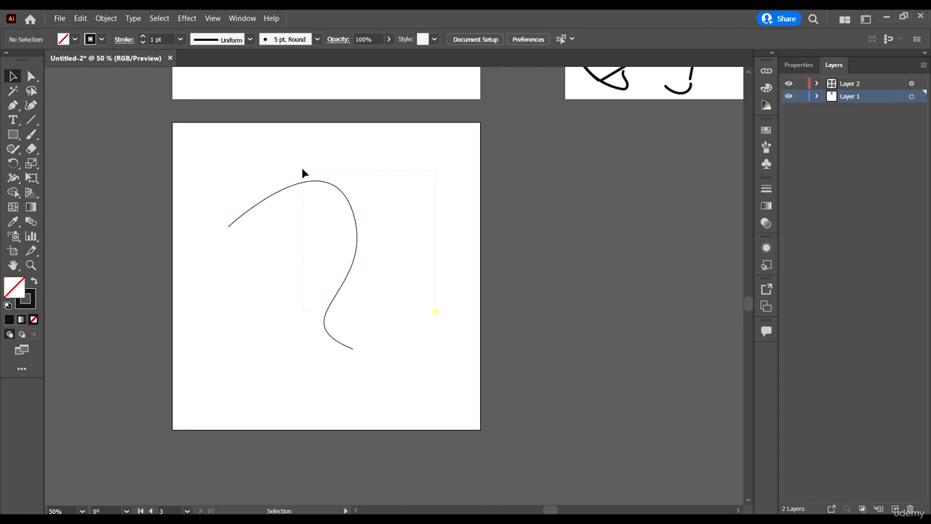
left_click_drag(304, 173, 304, 175)
left_click_drag(349, 217, 366, 228)
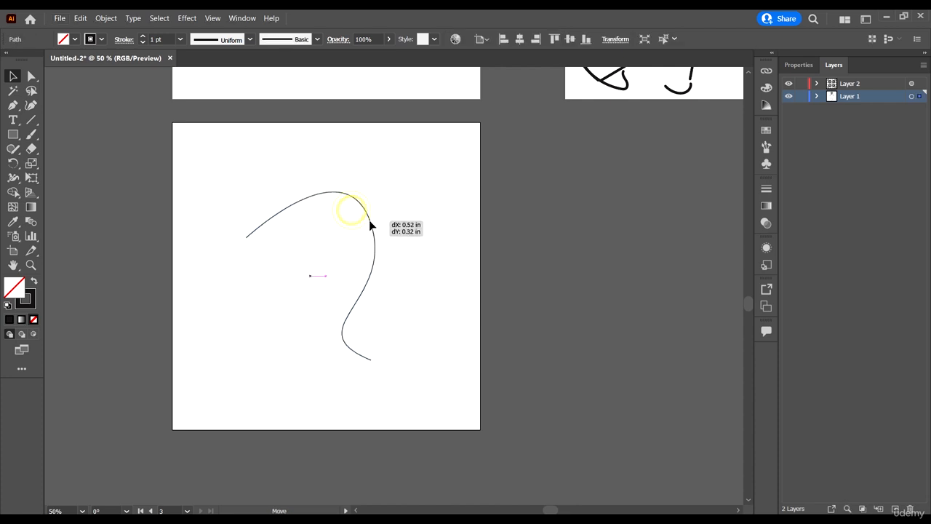
Apply the width profile that tapers from a wide start to a point to the curve and set its stroke weight to 30 pt
left_click(251, 39)
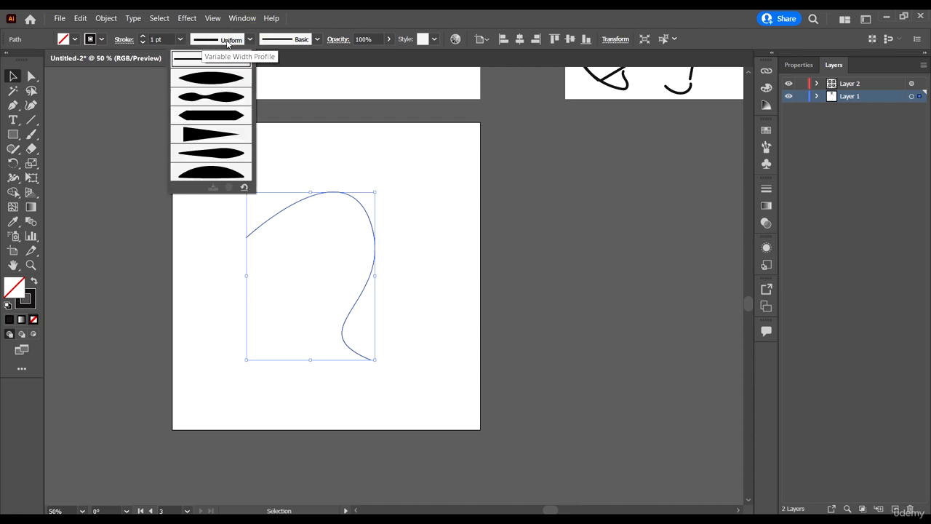
left_click(206, 135)
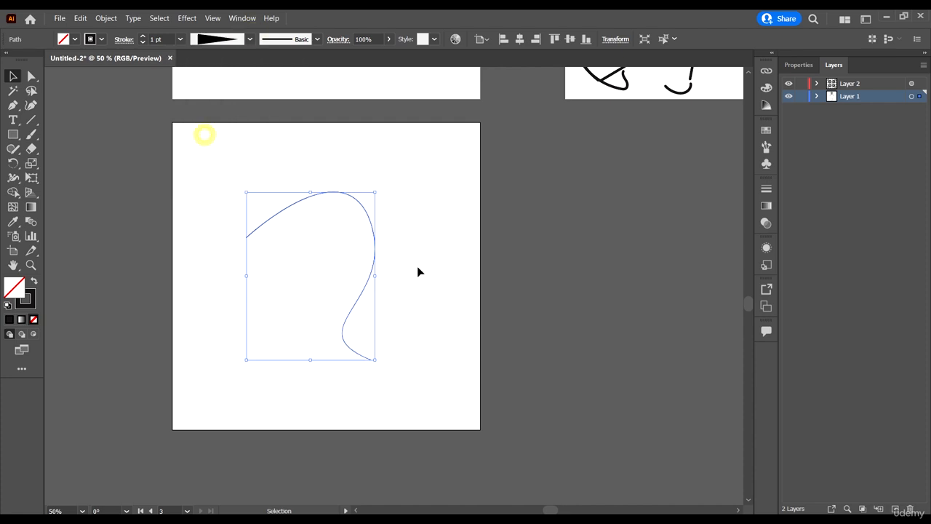
left_click(426, 235)
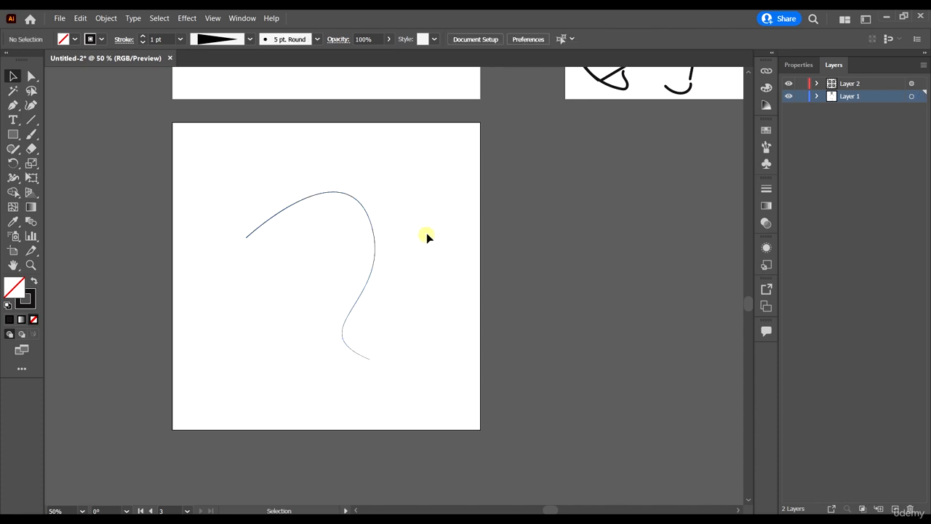
left_click(291, 205)
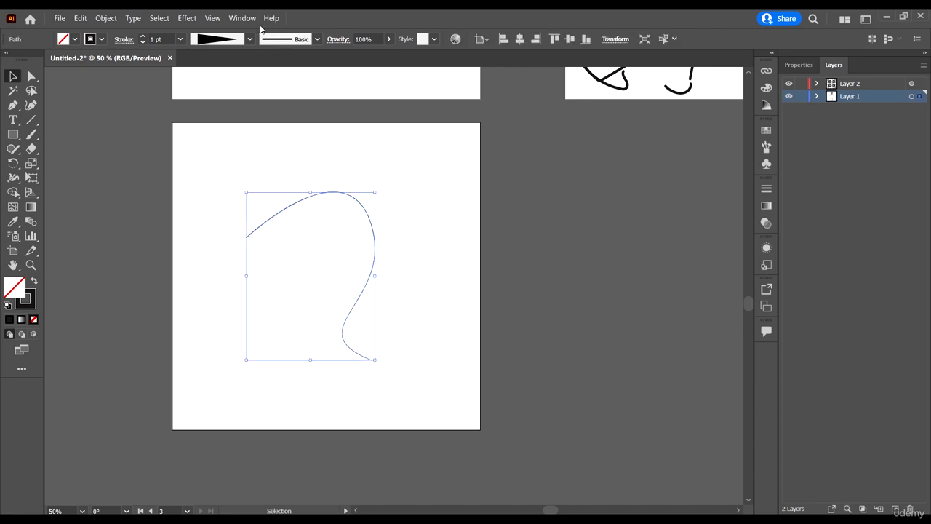
left_click(164, 40)
scroll(164, 40, "up", 15)
scroll(164, 40, "up", 3)
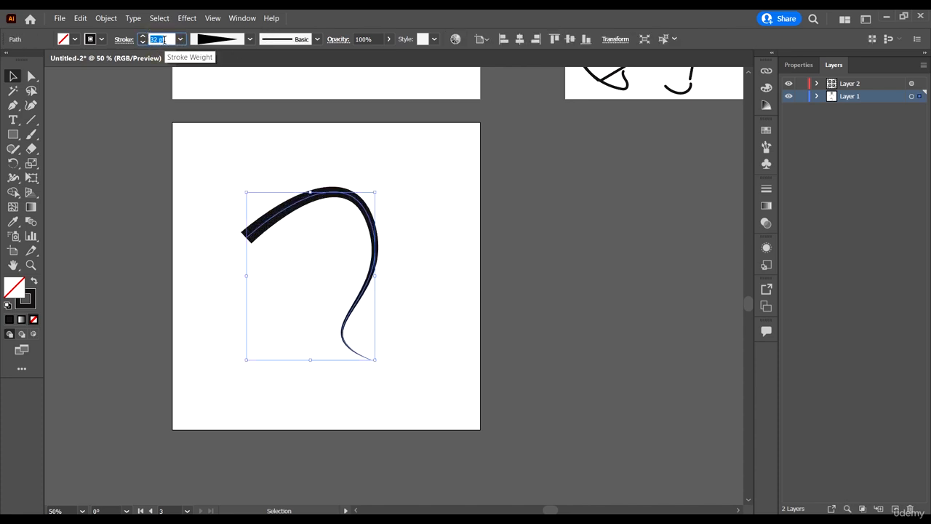
left_click(477, 232)
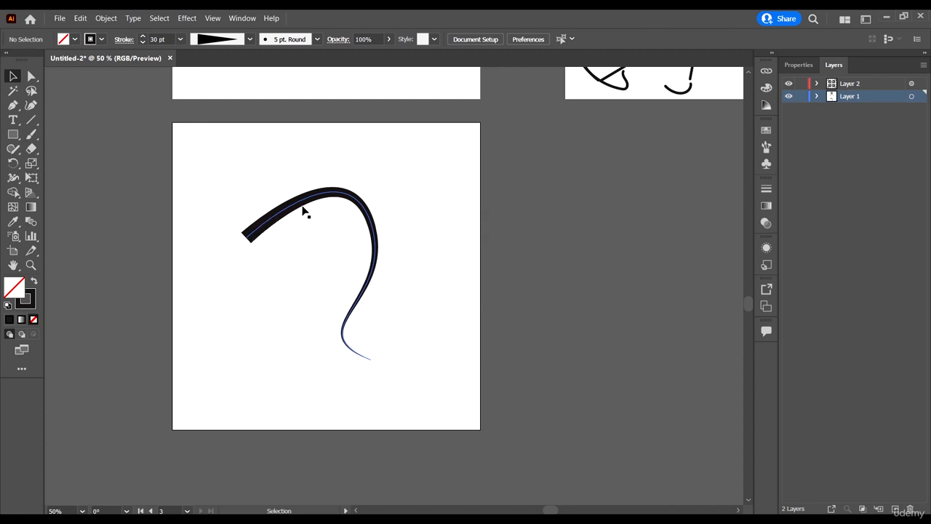
Nudge the tapered curve slightly to the right on the third artboard
left_click(352, 323)
left_click(401, 359)
mouse_move(258, 225)
left_mouse_down()
mouse_move(265, 216)
mouse_move(262, 225)
left_mouse_up()
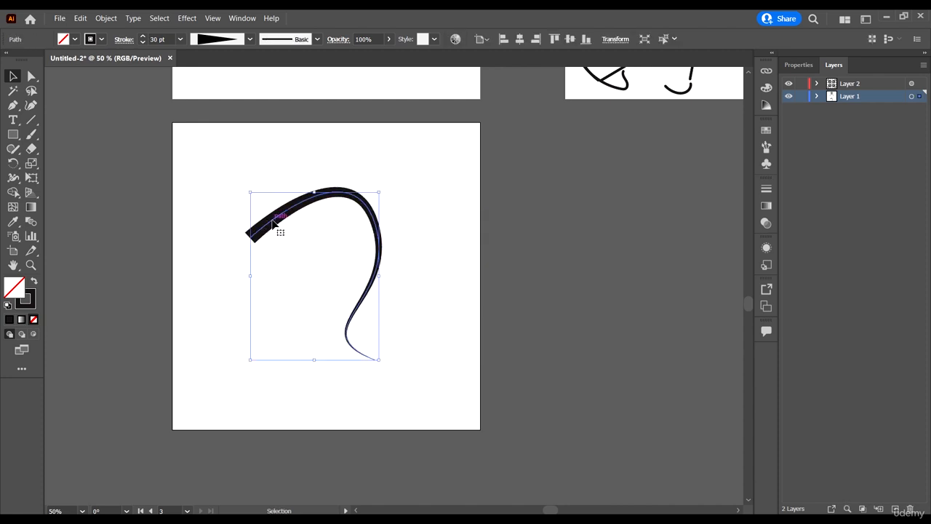
scroll(388, 391, "up", 1)
scroll(280, 342, "left", 1)
scroll(305, 351, "up", 1)
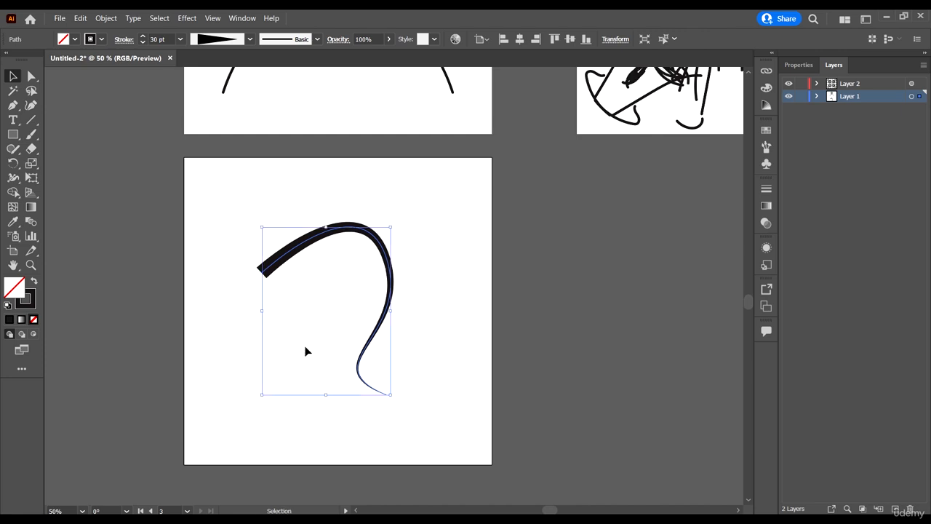
scroll(418, 355, "down", 2)
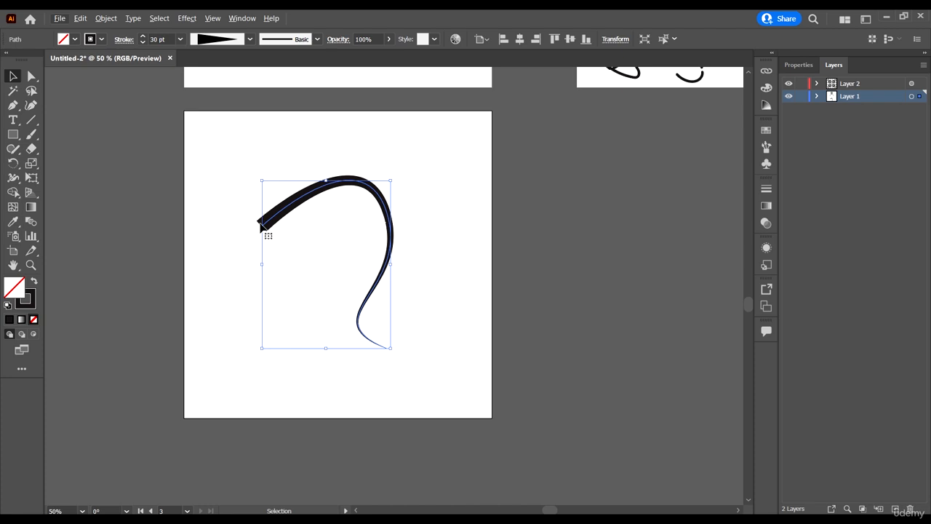
scroll(211, 250, "up", 1)
scroll(281, 278, "down", 1)
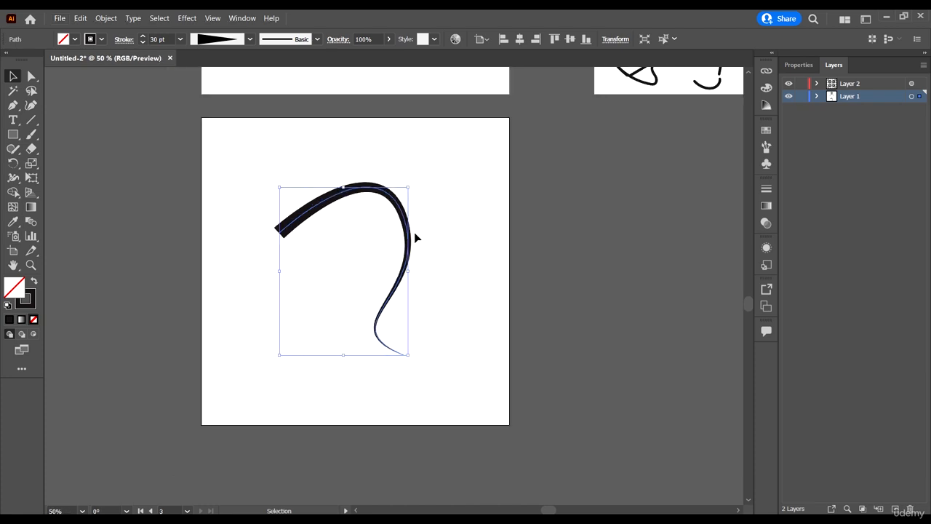
scroll(414, 235, "up", 2)
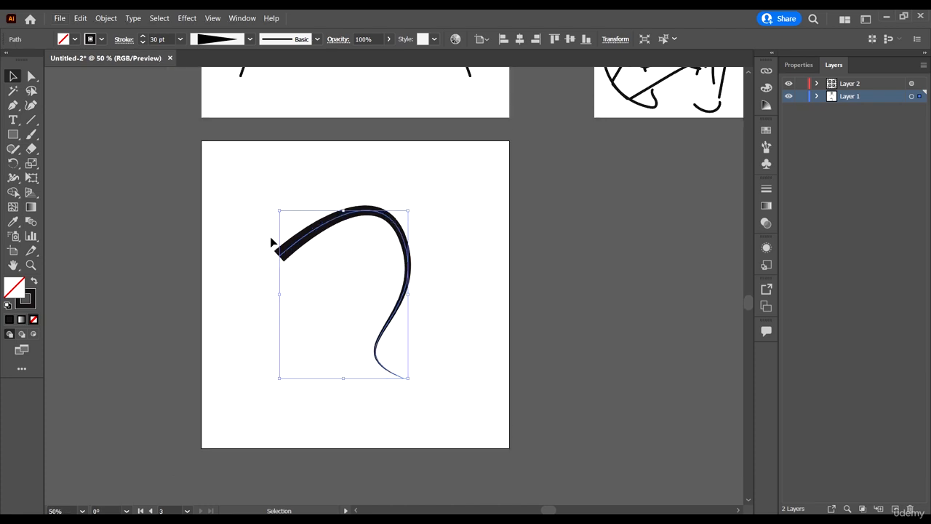
Pick up the curve's two open ends alternately with the Pen tool to flip the direction of its taper
left_click(14, 106)
scroll(406, 381, "up", 1)
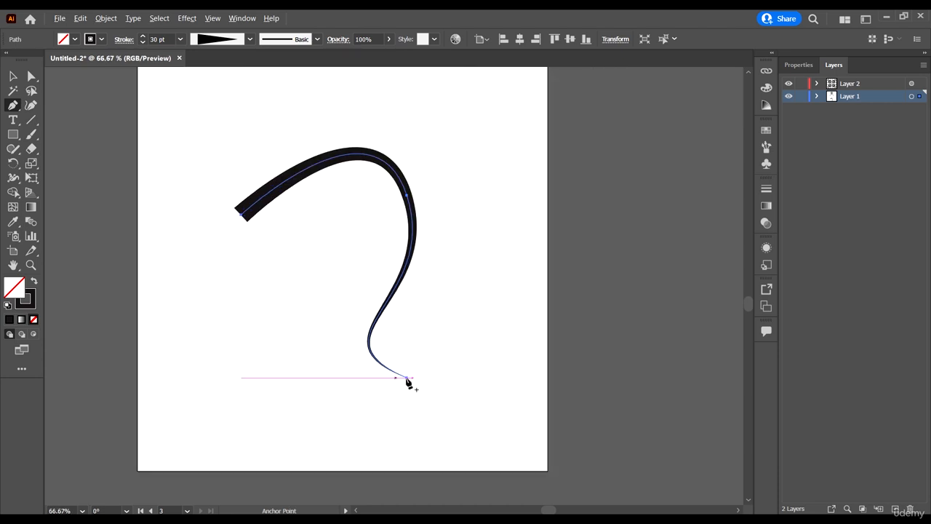
left_click(406, 378)
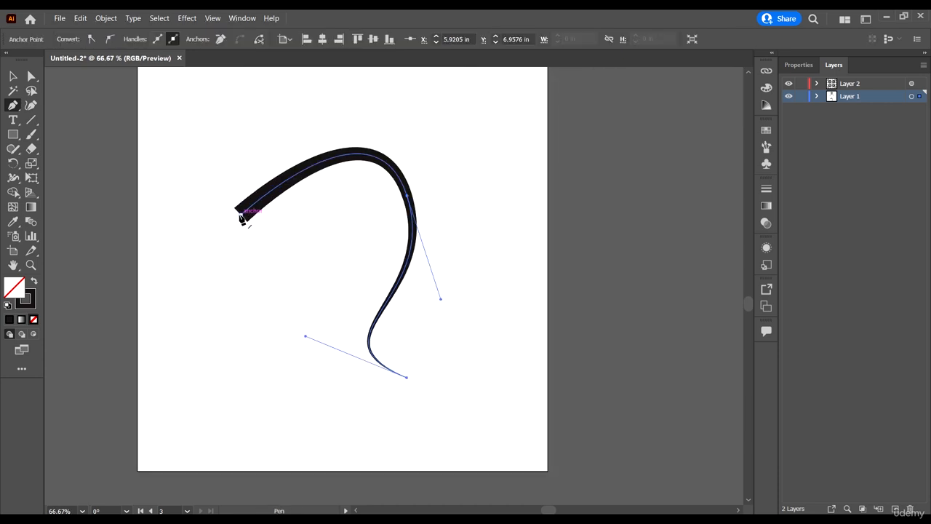
left_click_drag(241, 214, 613, 278)
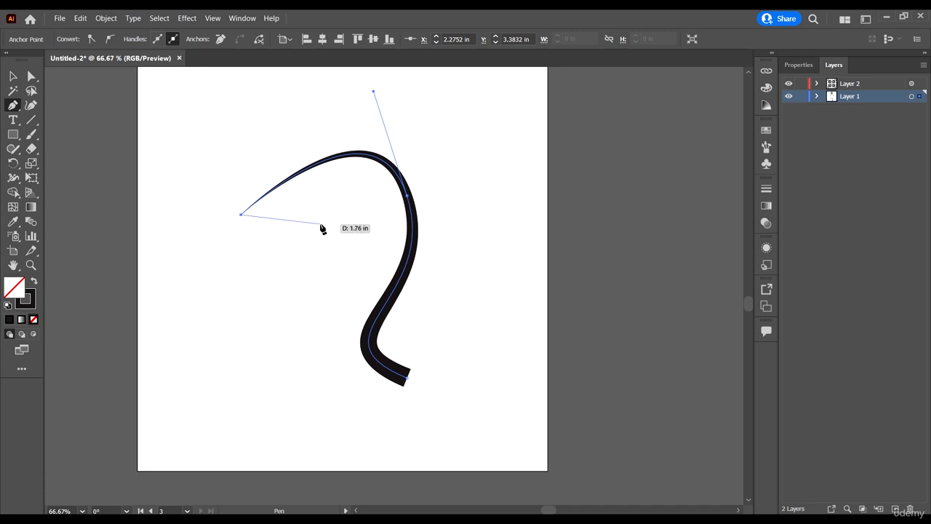
key("Escape")
scroll(403, 368, "up", 4)
scroll(422, 368, "down", 4)
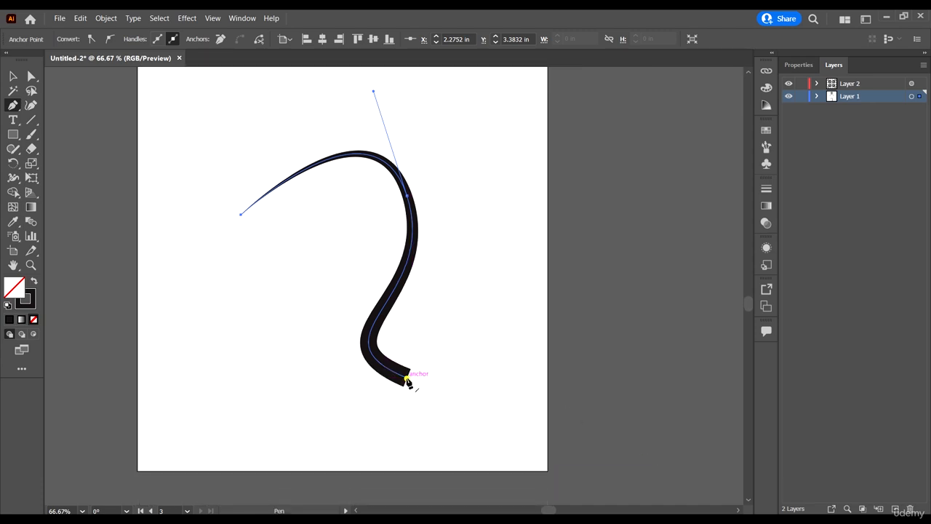
mouse_move(409, 378)
left_mouse_down()
mouse_move(285, 210)
mouse_move(588, 393)
left_mouse_up()
key("Escape")
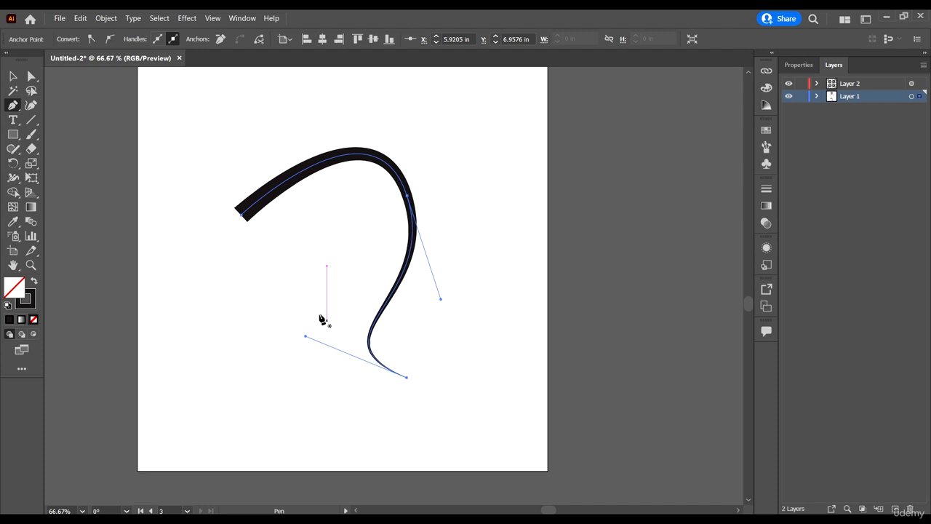
left_click(241, 214)
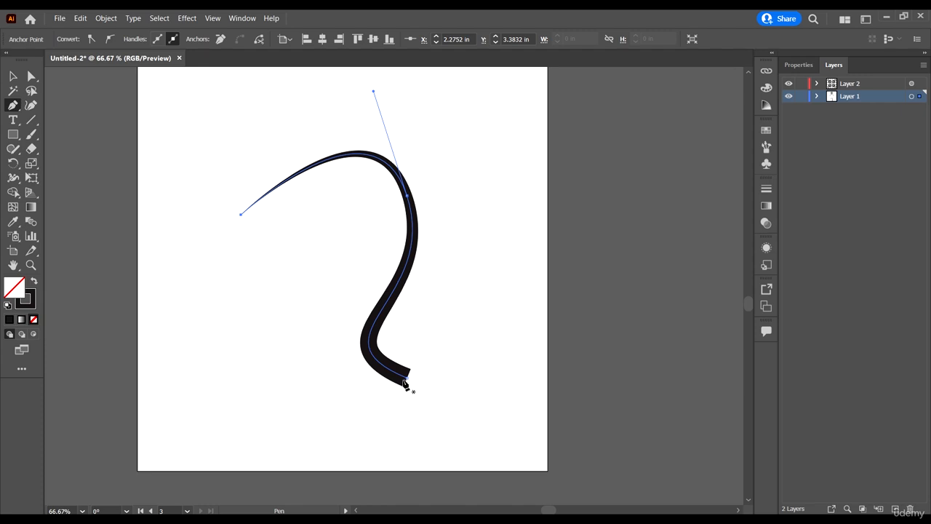
mouse_move(408, 378)
left_mouse_down()
mouse_move(134, 188)
mouse_move(58, 117)
mouse_move(452, 391)
mouse_move(408, 384)
left_mouse_up()
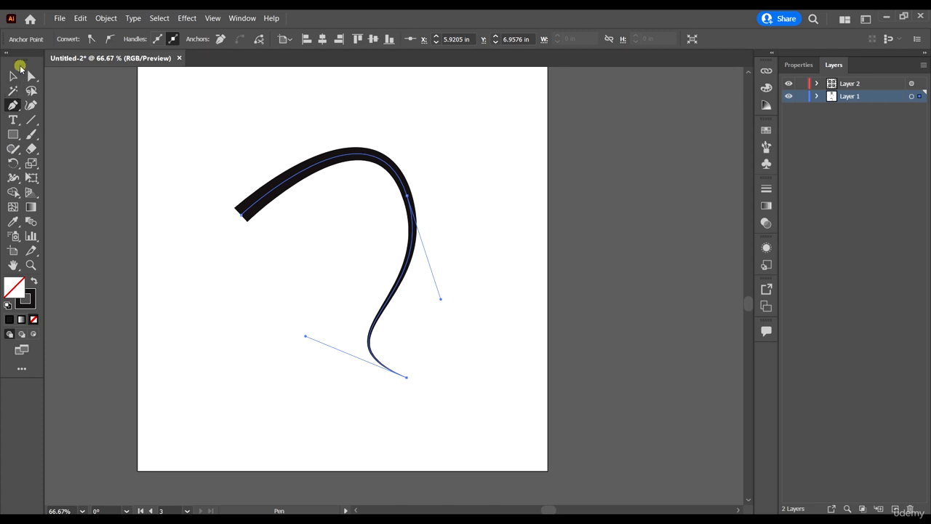
Delete the tapered curve from the third artboard
left_click(19, 68)
left_click(150, 169)
left_click(408, 280)
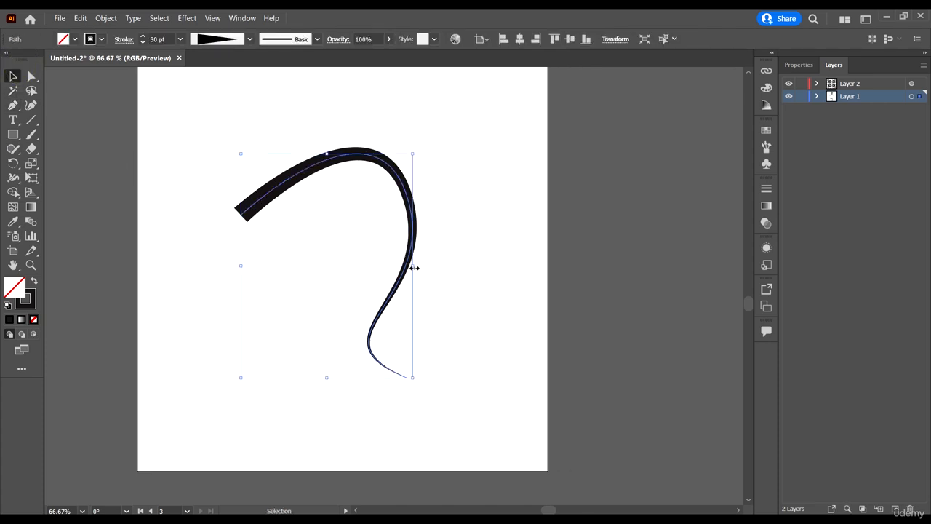
key("Delete")
Draw a closed, long, narrow triangle in the third artboard's upper half with the Pen tool and swap its fill and stroke for a solid black fill
left_click(13, 104)
left_click(215, 205)
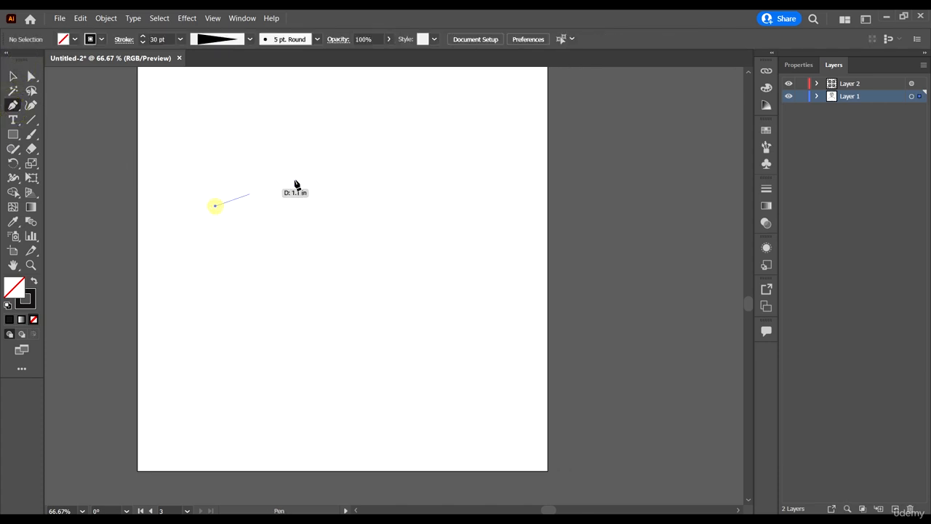
left_click(443, 144)
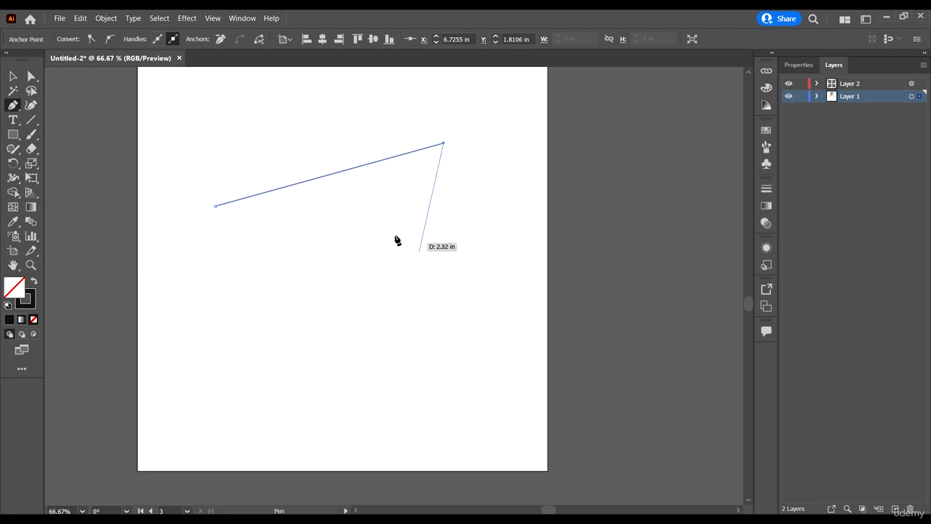
left_click(374, 221)
left_click(215, 206)
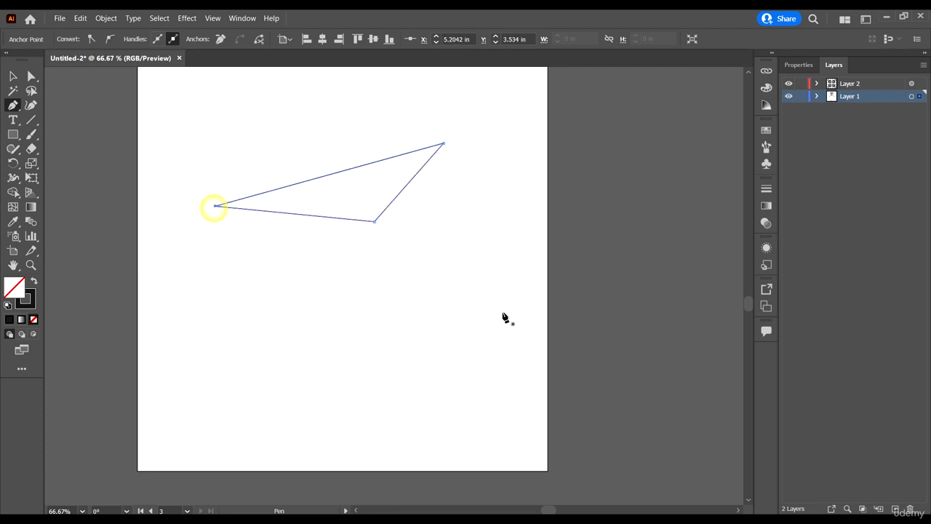
key("shift+x")
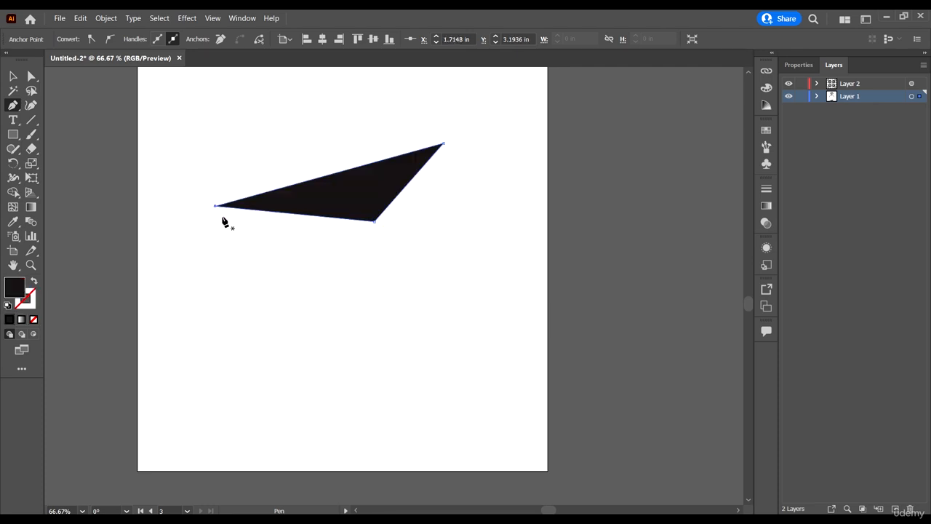
Draw a second closed black triangle below the first, starting just beneath its pointed tip and slanting down to the right
left_click(221, 211)
left_click(443, 266)
left_click(416, 314)
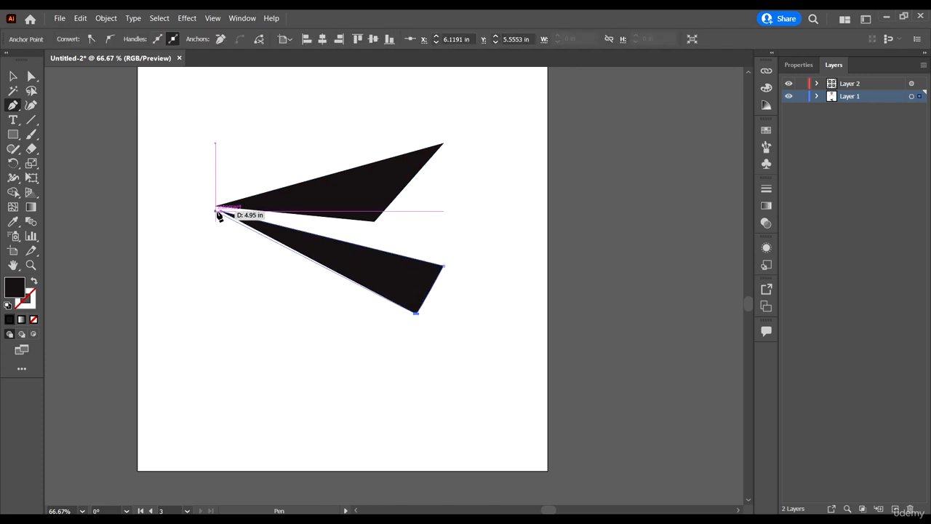
left_click(220, 211)
Draw a closed black wedge between the two existing triangles with the Pen tool, its tip next to the upper triangle's tip
scroll(218, 210, "up", 5)
scroll(228, 205, "down", 2)
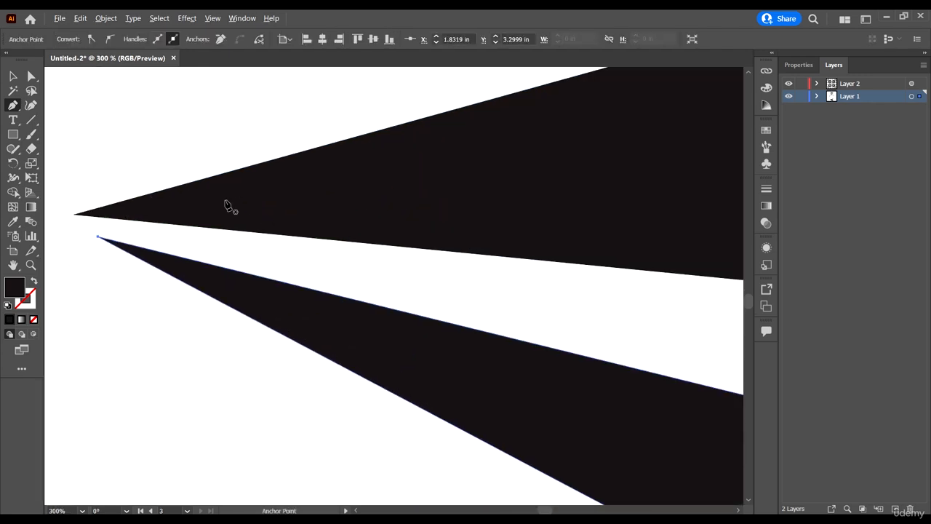
scroll(68, 214, "up", 5)
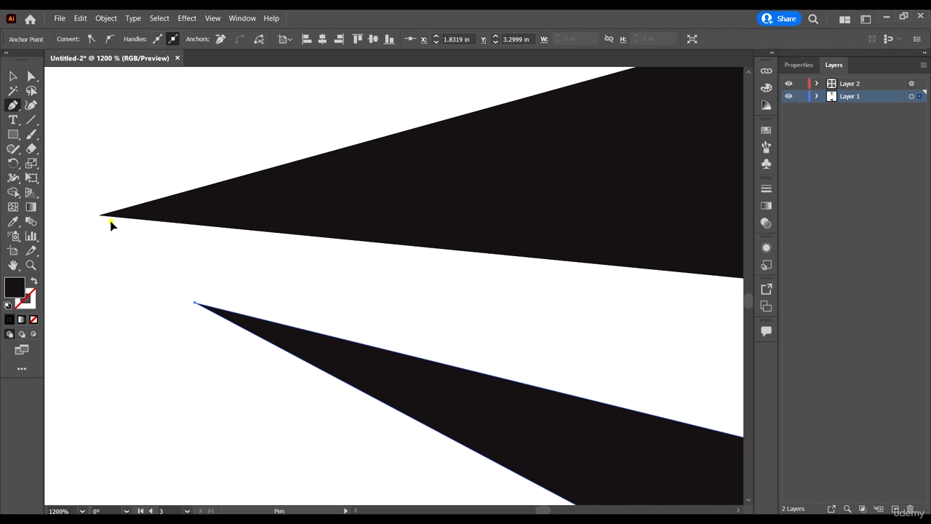
scroll(109, 221, "down", 6)
left_click(266, 270)
left_click(714, 329)
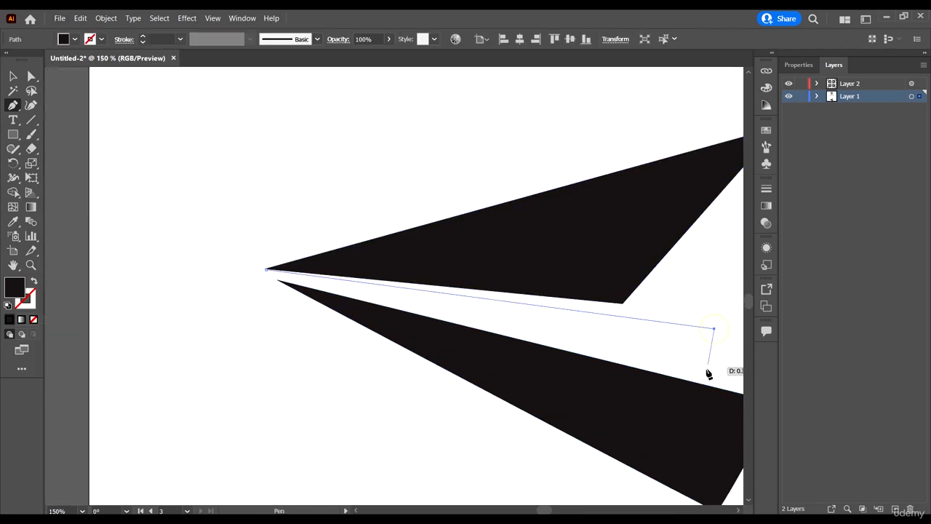
left_click(706, 373)
scroll(267, 284, "up", 5)
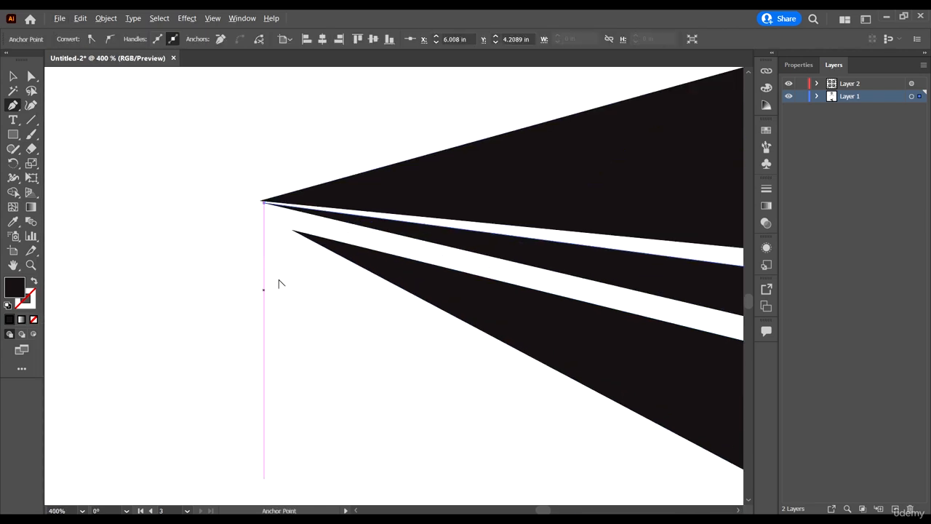
left_click(267, 206)
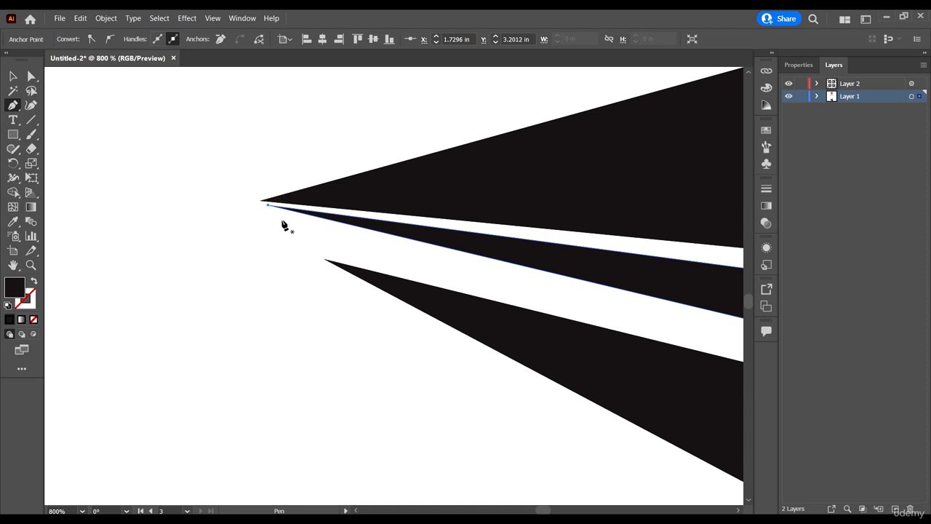
Draw a very thin closed black sliver with the Pen tool between the middle wedge and the lowest triangle
left_click(283, 221)
scroll(276, 237, "down", 6)
scroll(357, 258, "up", 5)
scroll(381, 270, "down", 5)
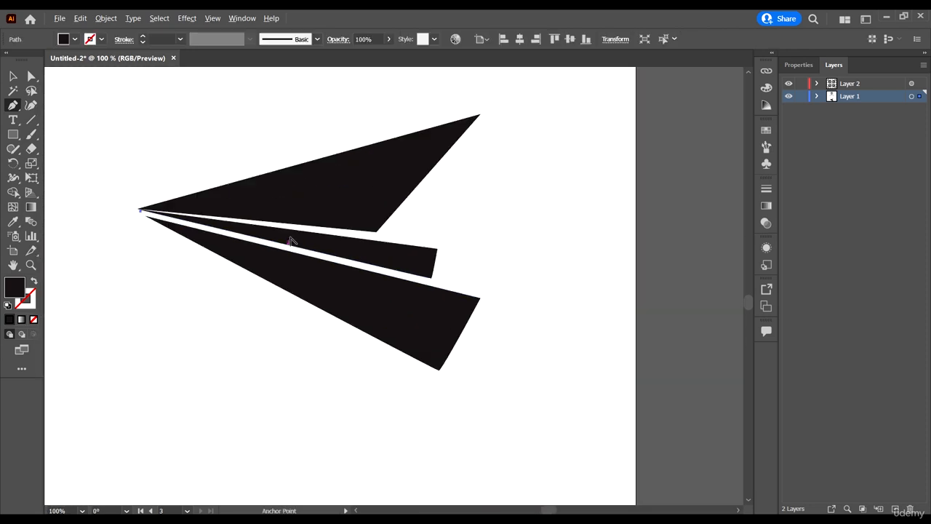
scroll(291, 243, "up", 3)
left_click(445, 285)
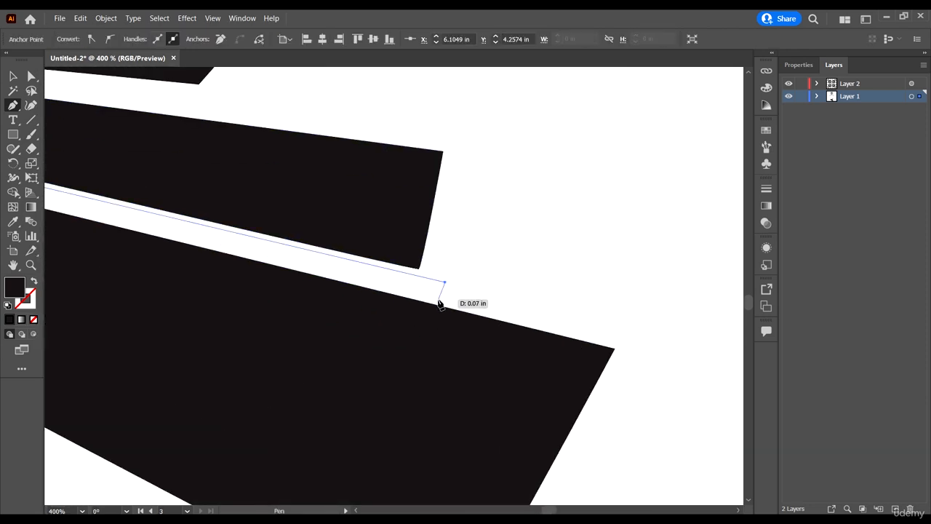
left_click(441, 304)
scroll(441, 304, "down", 6)
scroll(456, 281, "up", 8)
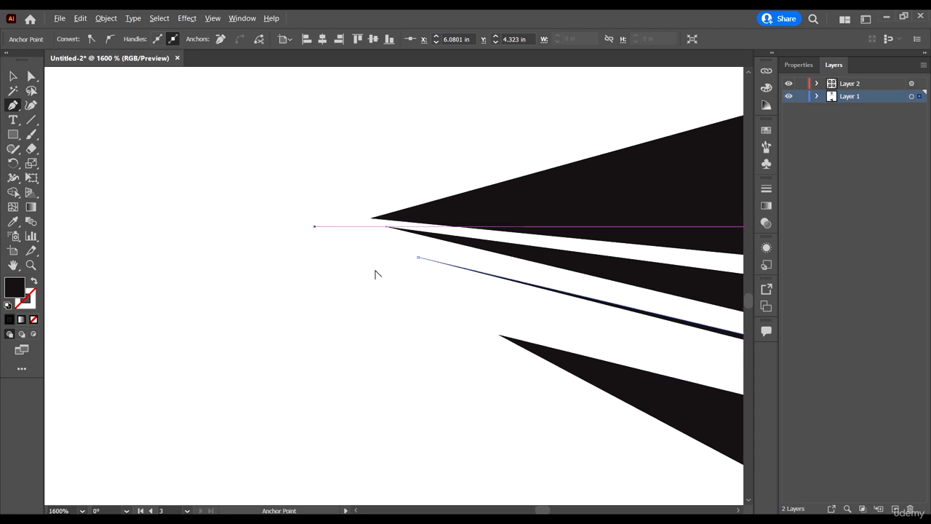
left_click(418, 256)
Move the tips of the thin sliver and the lowest triangle close to the other two tips with Direct Selection
left_click(32, 76)
left_click(347, 241)
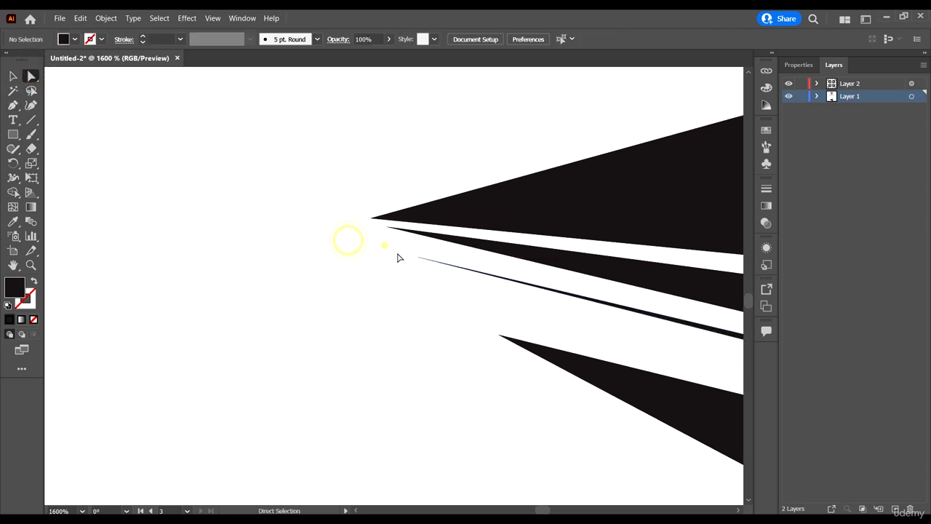
mouse_move(395, 255)
left_mouse_down()
mouse_move(427, 272)
mouse_move(387, 239)
left_mouse_up()
left_click_drag(454, 305, 379, 263)
key("ctrl+0")
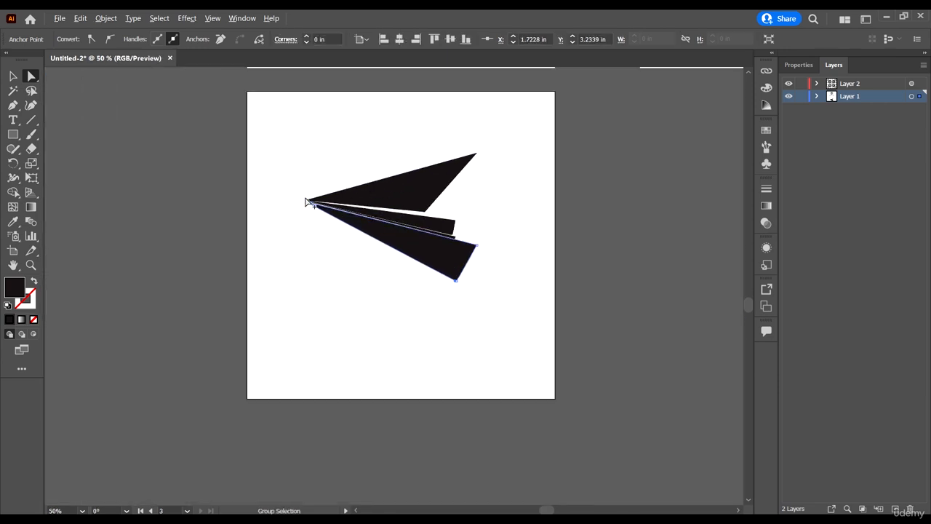
Nudge the lowest triangle's tip up closer to the sliver's tip with Direct Selection
left_click(368, 292)
scroll(312, 199, "up", 8)
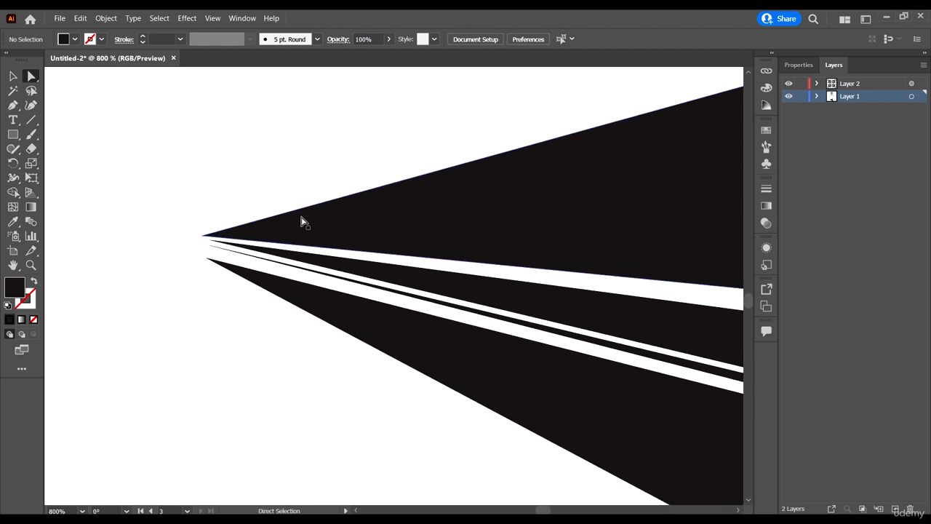
left_click_drag(301, 218, 303, 220)
left_click(347, 261)
scroll(302, 235, "up", 3)
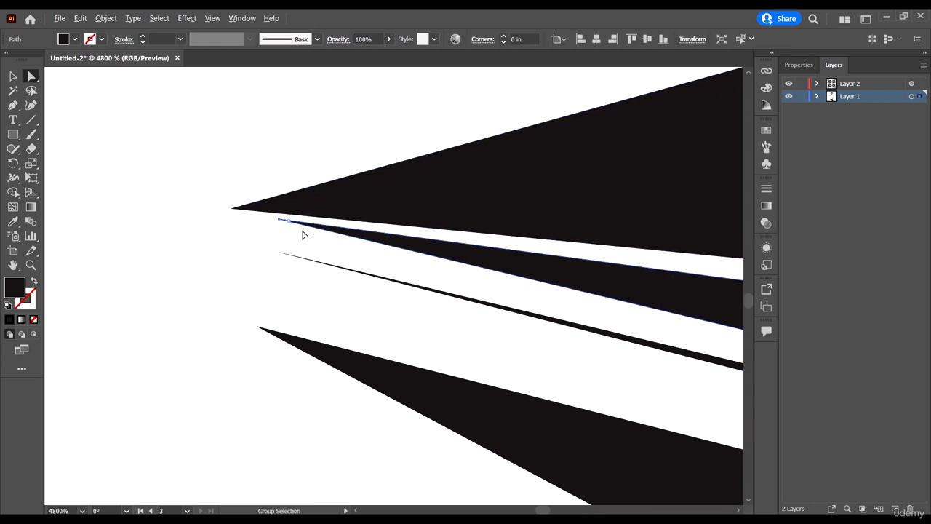
scroll(322, 206, "up", 5)
scroll(378, 212, "down", 6)
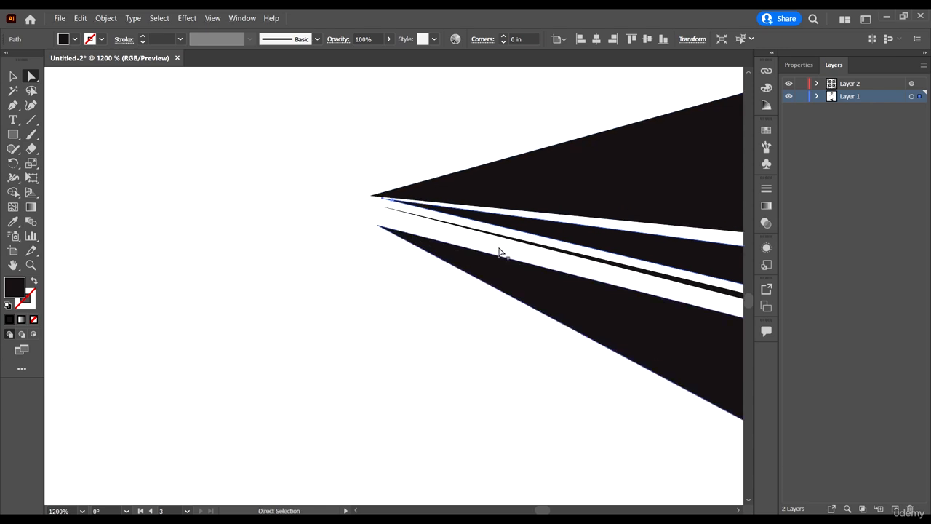
scroll(575, 269, "up", 1)
scroll(586, 306, "up", 3)
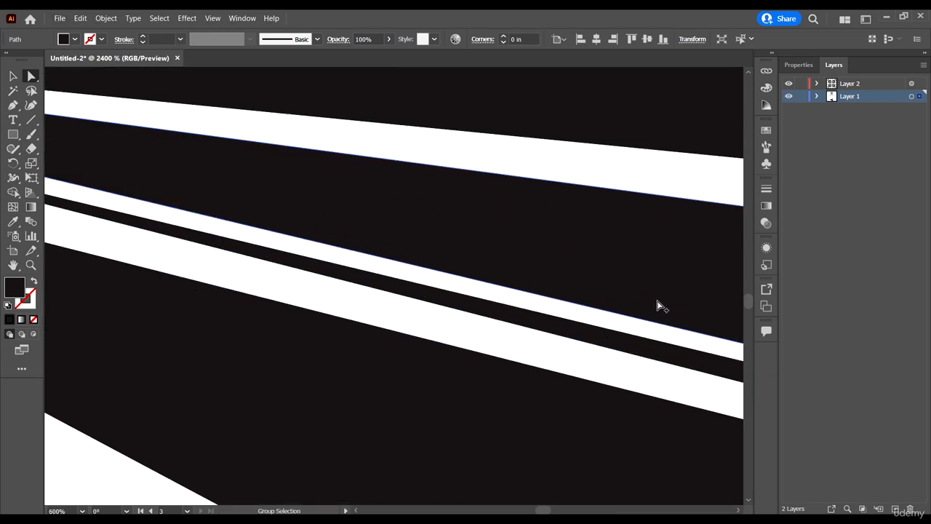
scroll(575, 309, "down", 2)
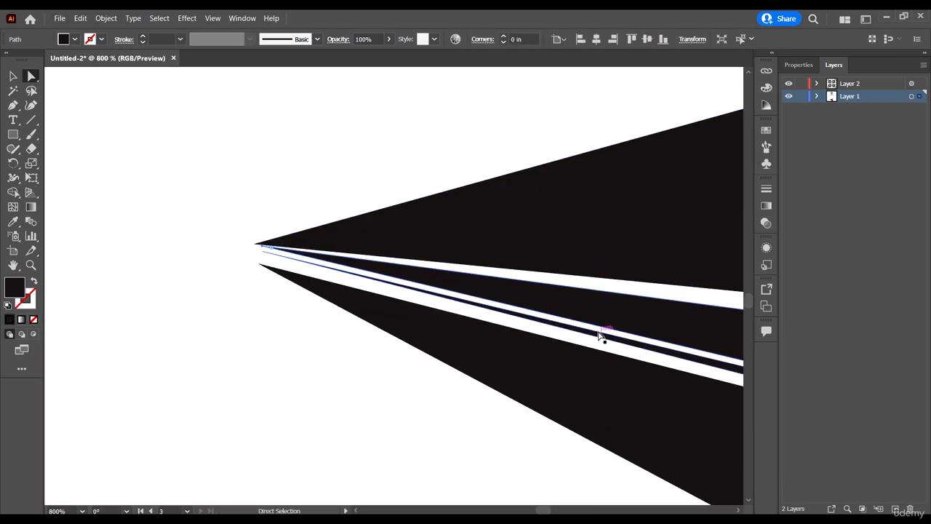
left_click_drag(597, 336, 567, 346)
left_click(355, 367)
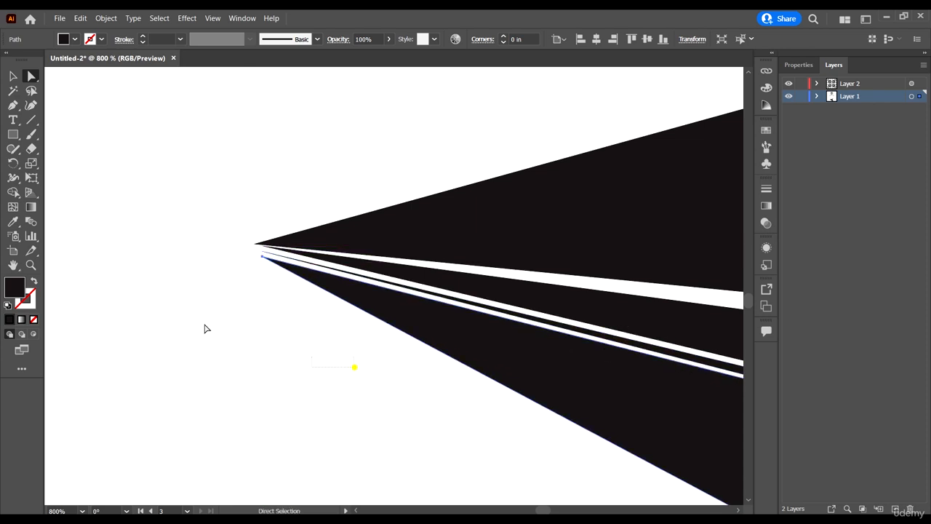
scroll(243, 240, "down", 5)
Select the tip anchor points of all four wedges and average them along both axes
left_click_drag(364, 275, 295, 312)
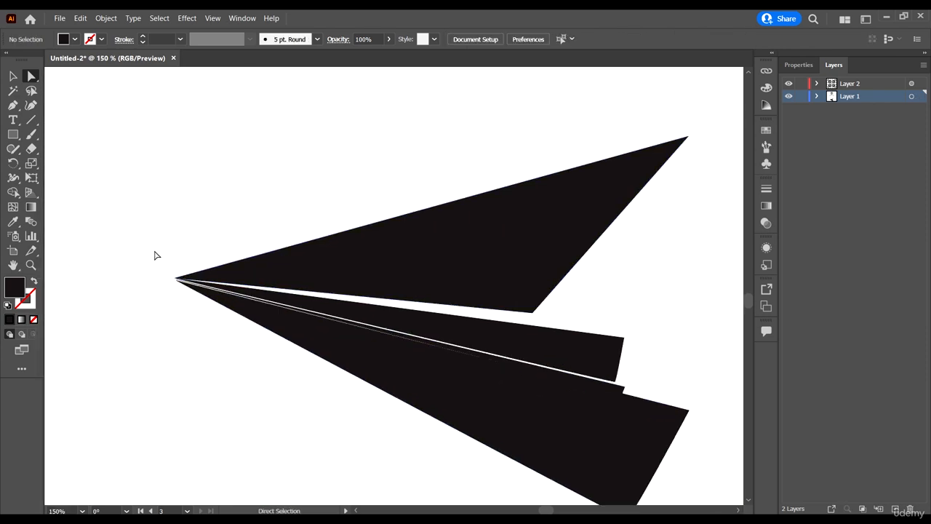
left_click_drag(189, 329, 187, 328)
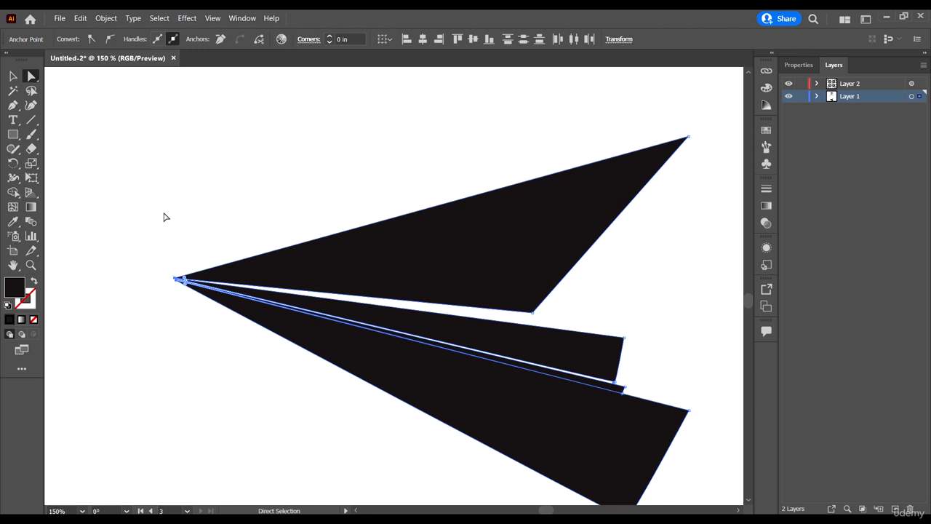
left_click(105, 18)
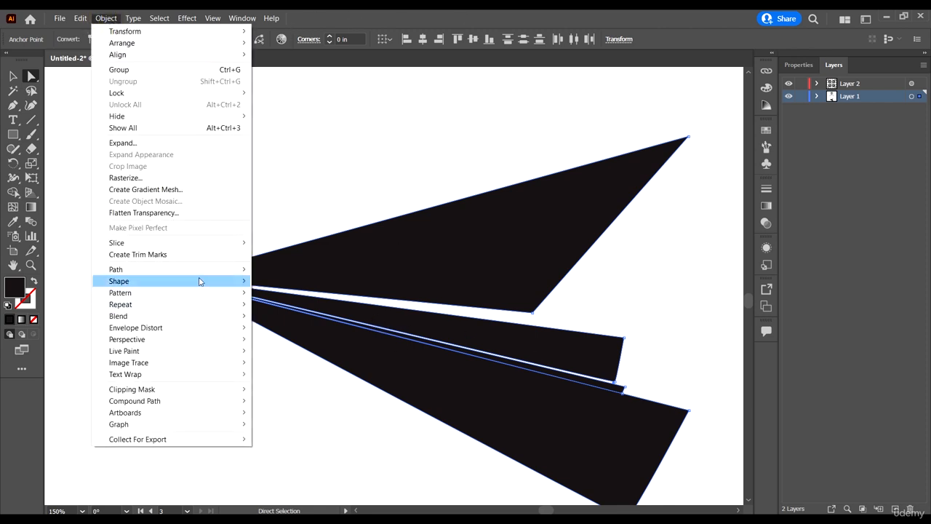
mouse_move(197, 269)
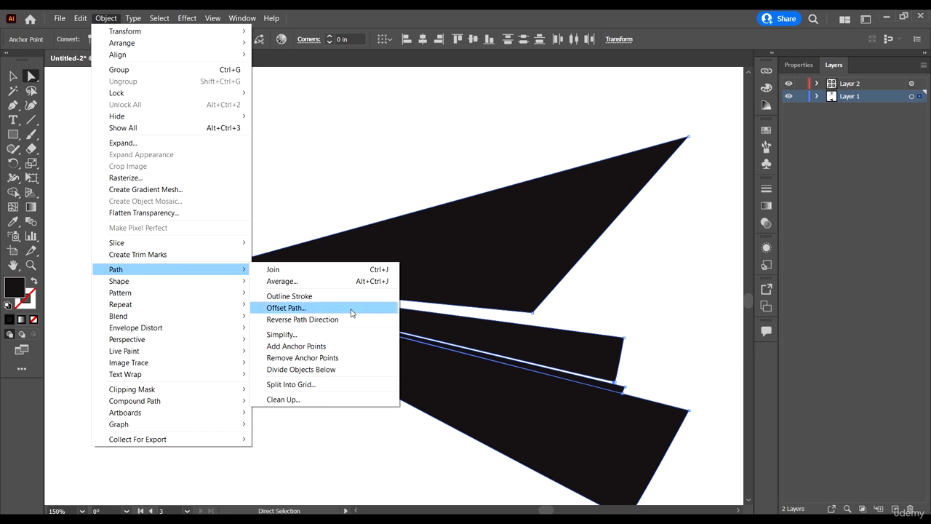
left_click(304, 280)
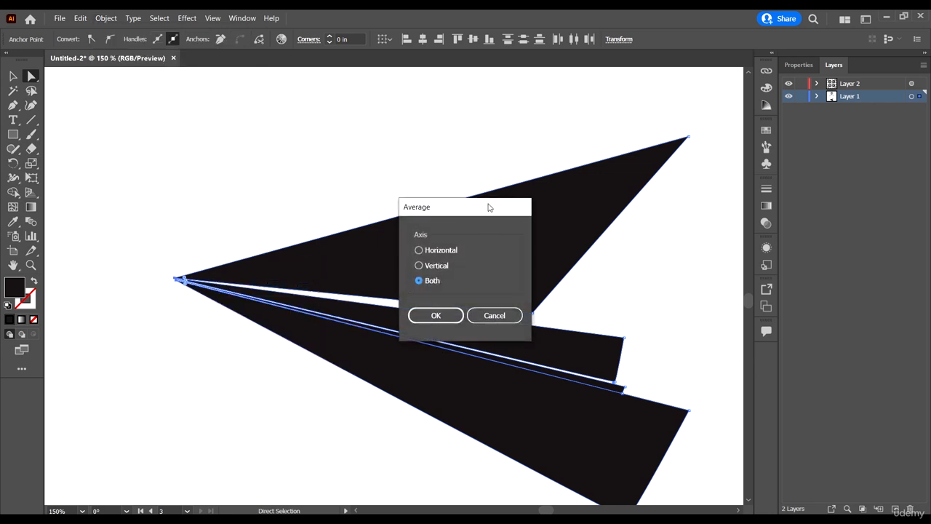
mouse_move(479, 216)
left_mouse_down()
mouse_move(554, 178)
mouse_move(466, 183)
mouse_move(496, 215)
left_mouse_up()
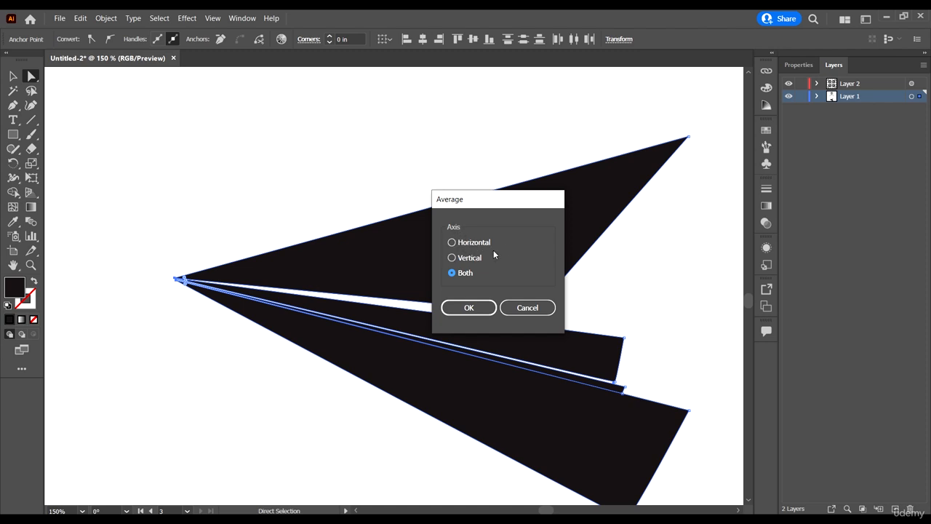
left_click(464, 273)
left_click(469, 307)
Examine up close the point where the wedge tips meet, and clear the selection
scroll(171, 273, "up", 10)
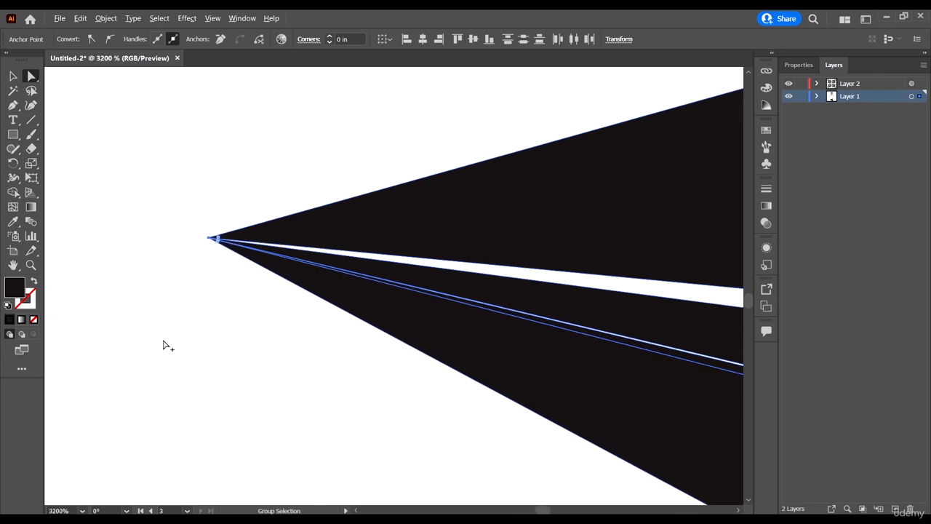
scroll(183, 241, "up", 3)
scroll(437, 182, "up", 2)
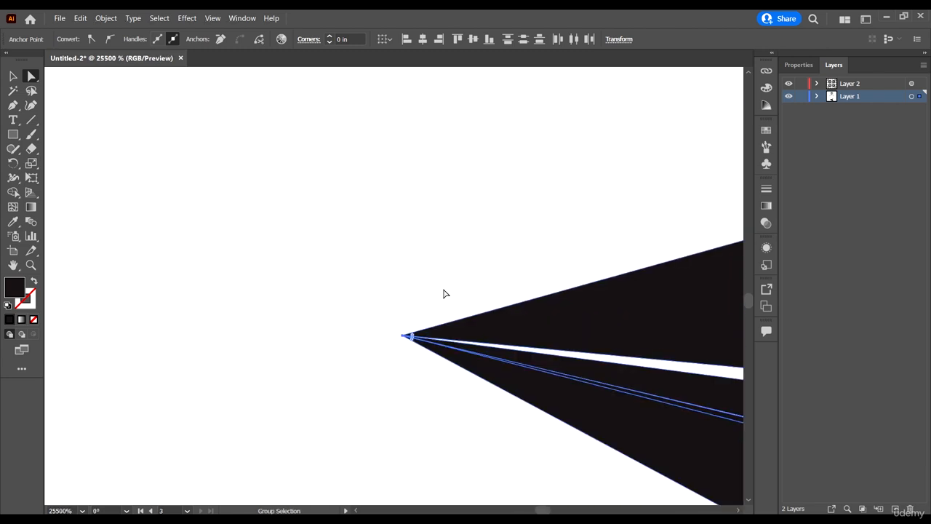
scroll(429, 389, "up", 2)
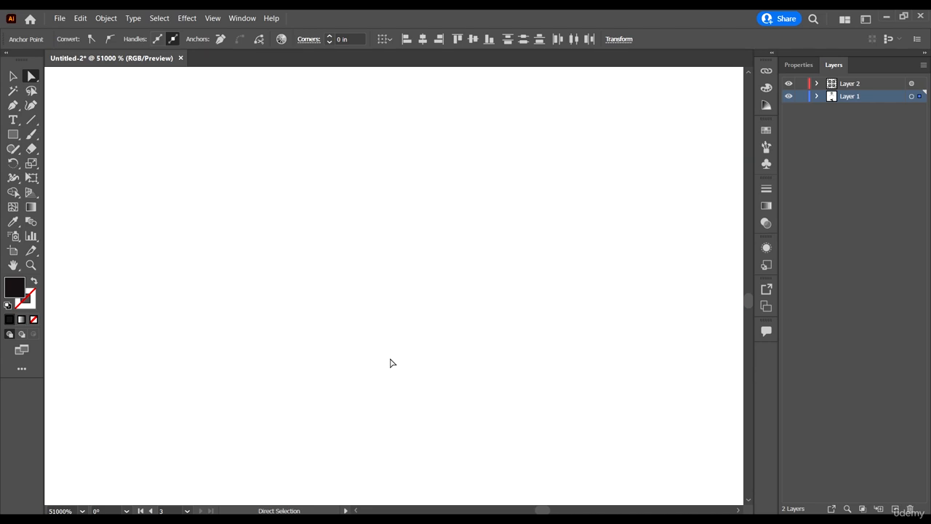
left_click(270, 237)
scroll(276, 205, "down", 10)
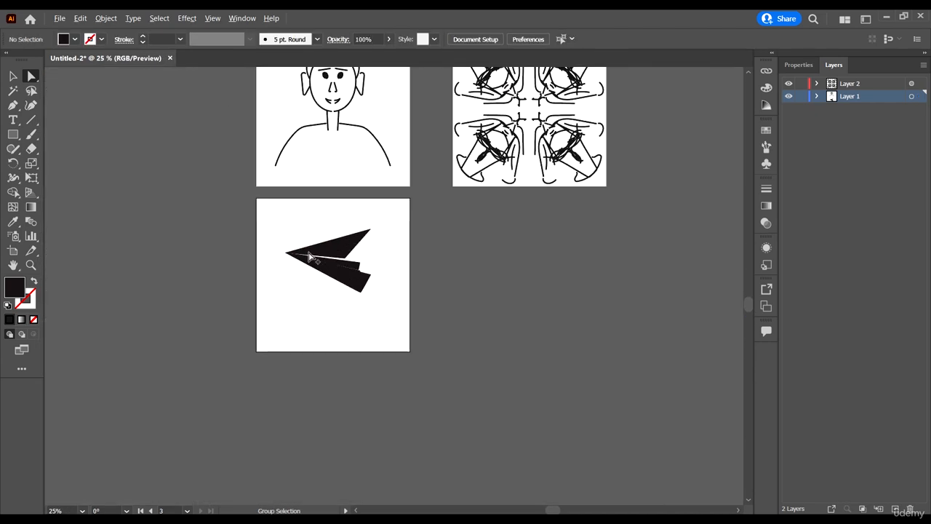
Reshape the middle wedge by pulling its upper outer corner up and inward and its lower outer corner down and outward
scroll(313, 254, "up", 3)
scroll(377, 265, "up", 3)
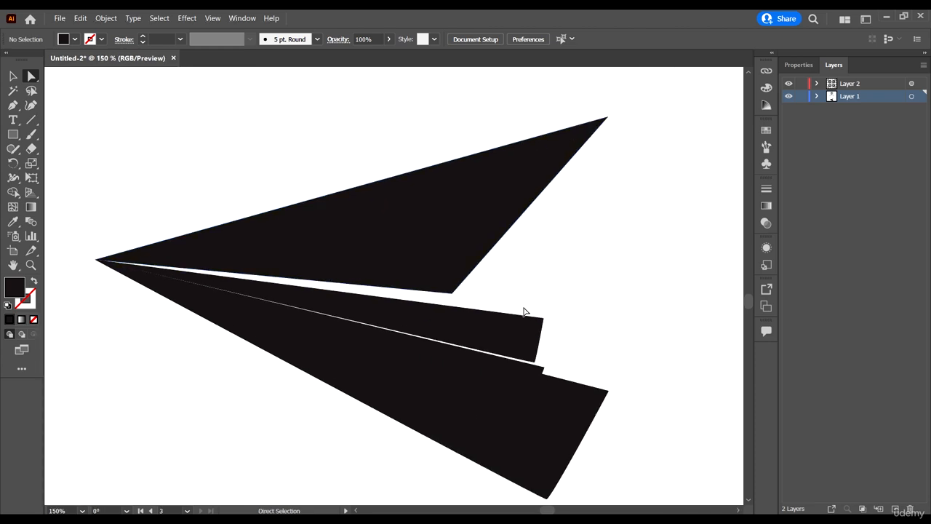
left_click_drag(542, 318, 504, 302)
mouse_move(535, 361)
left_mouse_down()
mouse_move(551, 363)
mouse_move(547, 373)
left_mouse_up()
scroll(385, 291, "down", 2)
left_click(607, 266)
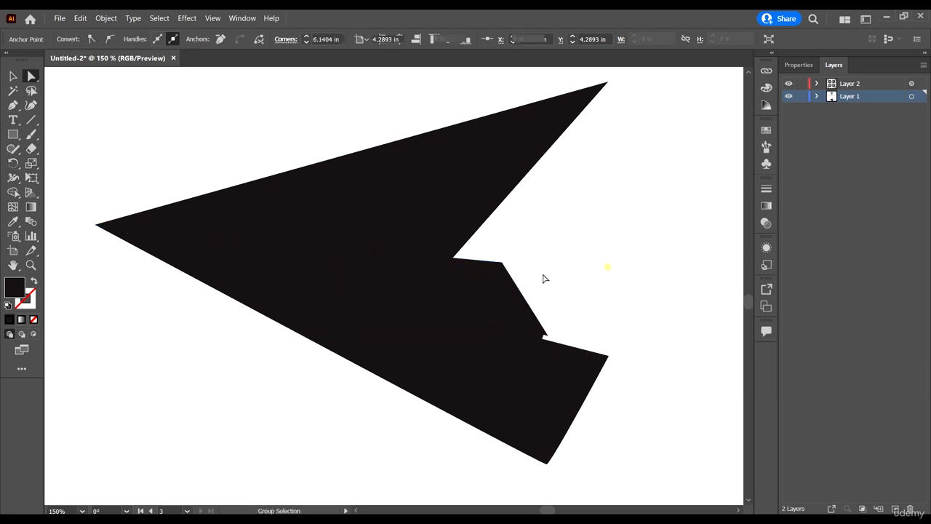
scroll(305, 314, "down", 4)
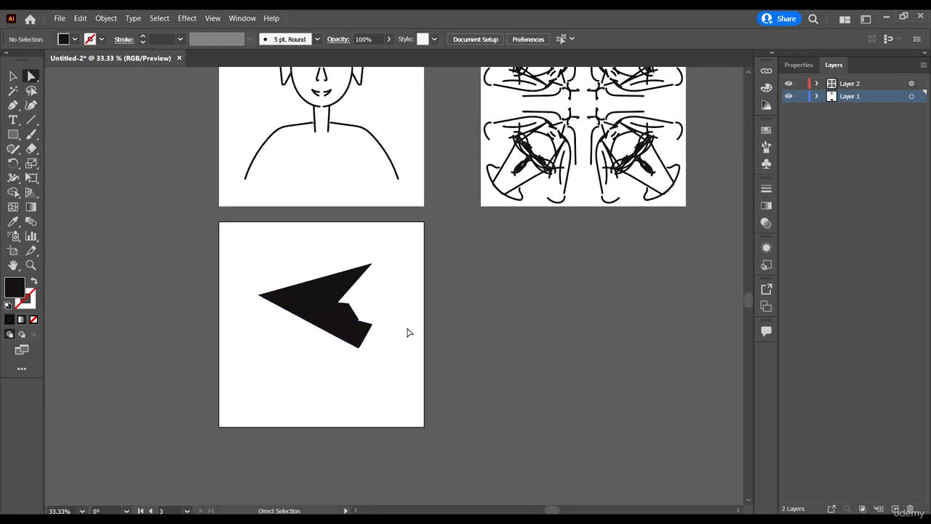
scroll(371, 360, "up", 1)
scroll(332, 384, "up", 2)
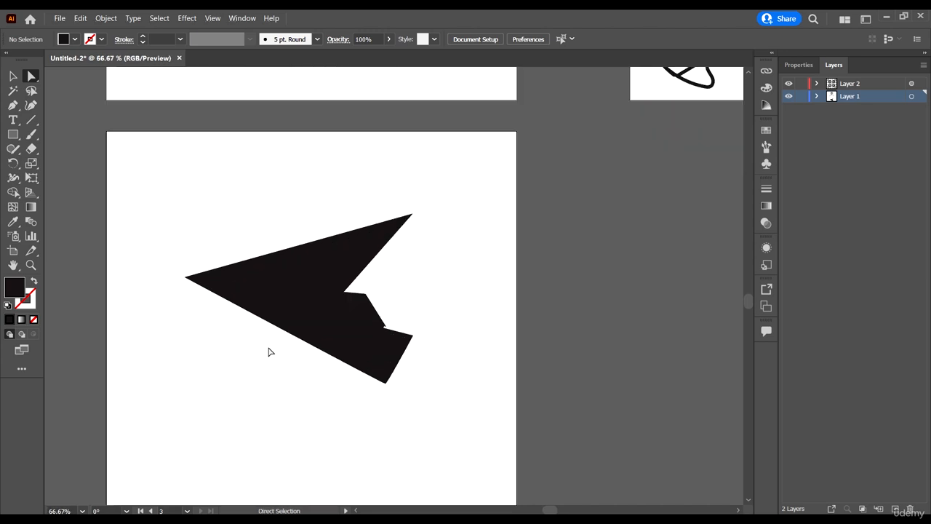
Select all the black wedges on the third artboard and delete them
left_click(11, 77)
scroll(277, 229, "down", 2)
left_click_drag(225, 199, 422, 389)
key("Delete")
Draw a black rectangle about 4.52 in wide and 1.35 in high in the third artboard's upper half
scroll(303, 242, "up", 1)
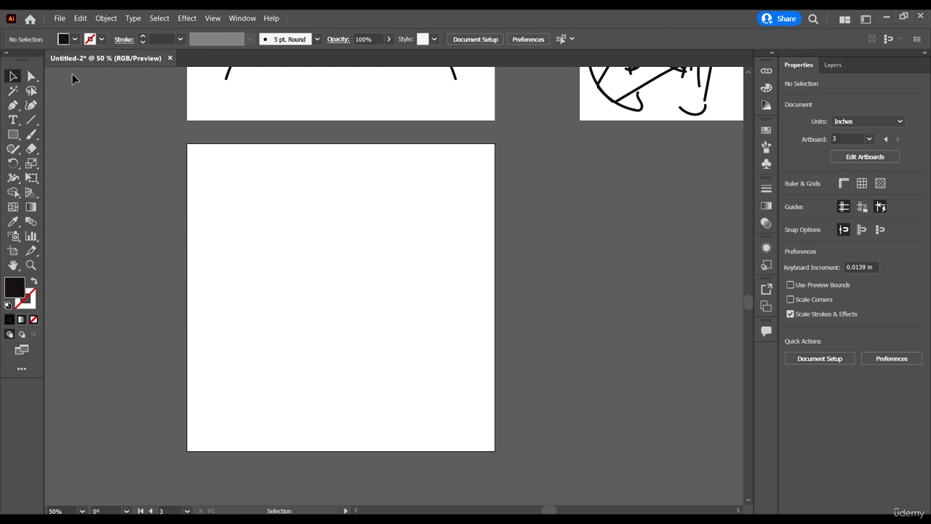
left_click(13, 134)
left_click_drag(267, 214, 373, 265)
left_click(13, 75)
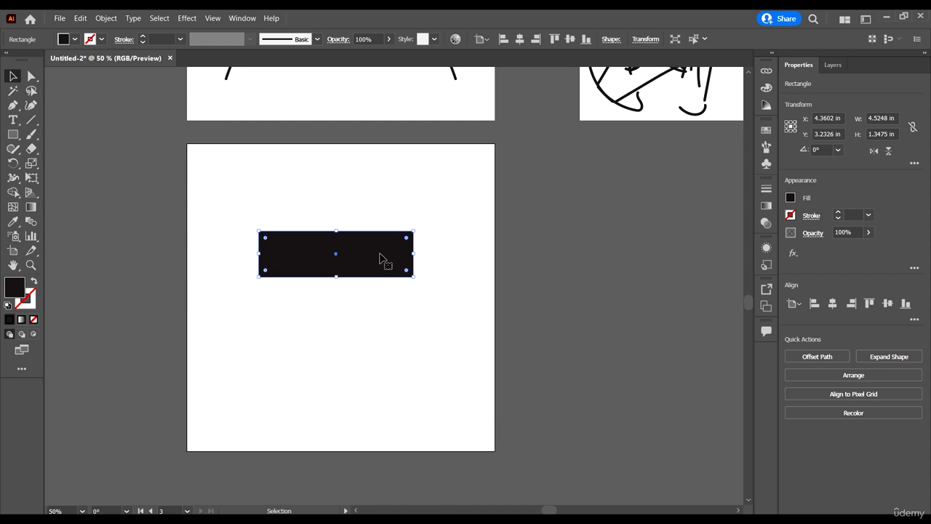
Move the rectangle down toward the artboard's right edge and centre it horizontally and vertically on the artboard
left_click_drag(379, 256, 463, 306)
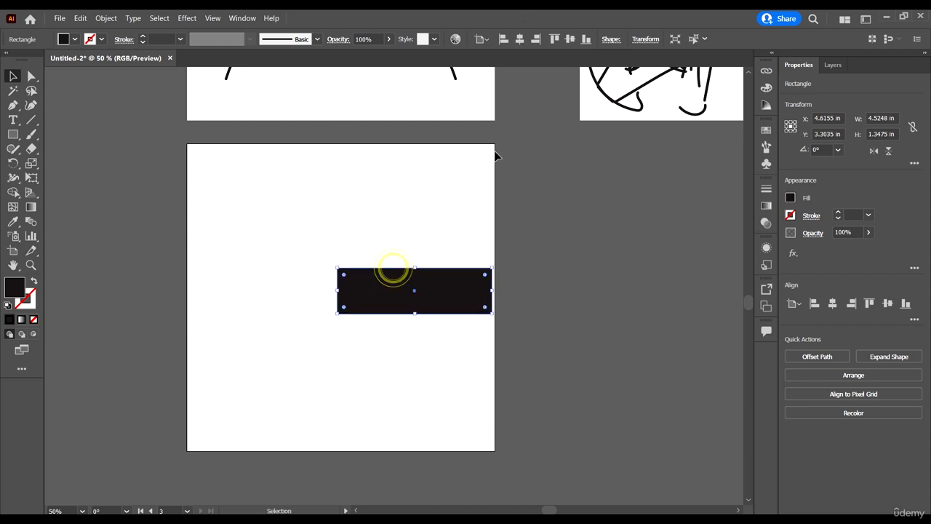
left_click(521, 38)
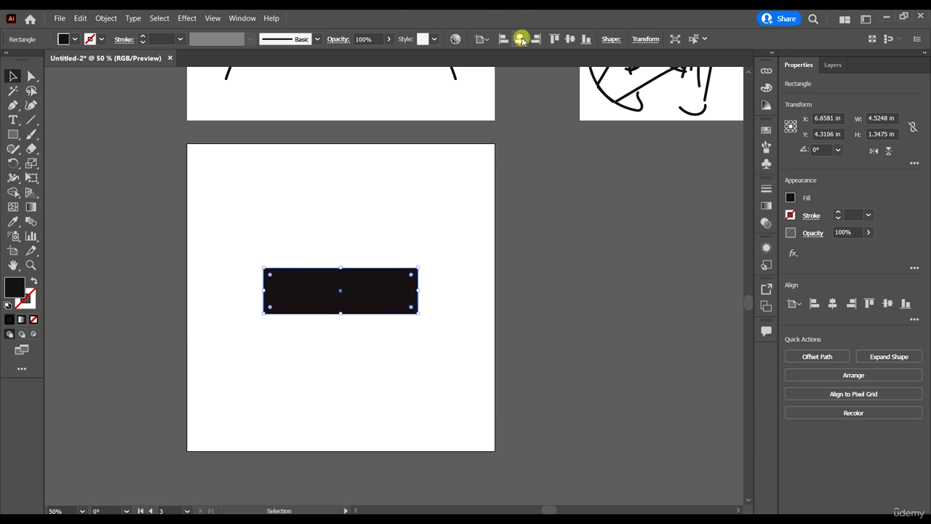
left_click(570, 38)
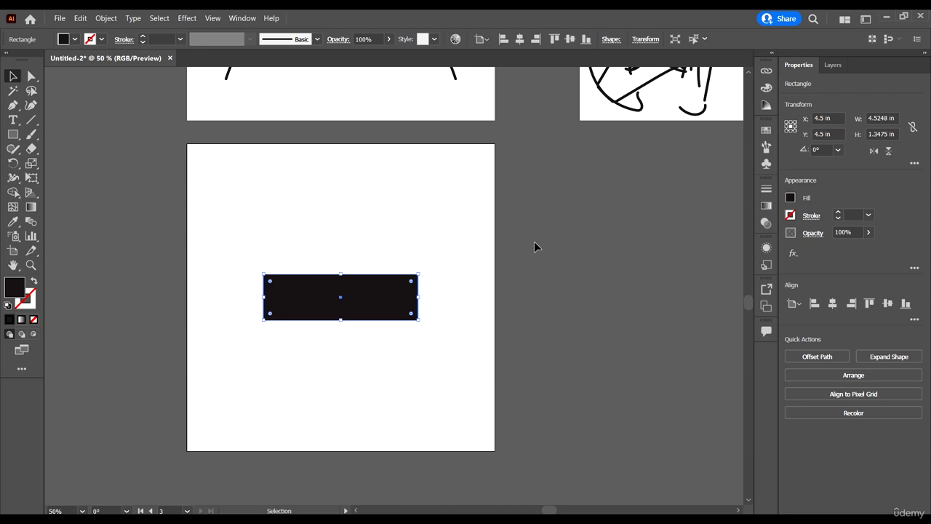
Draw a rectangle about 7.70 in wide and 6.24 in high over the black rectangle and send it to the back
left_click(482, 38)
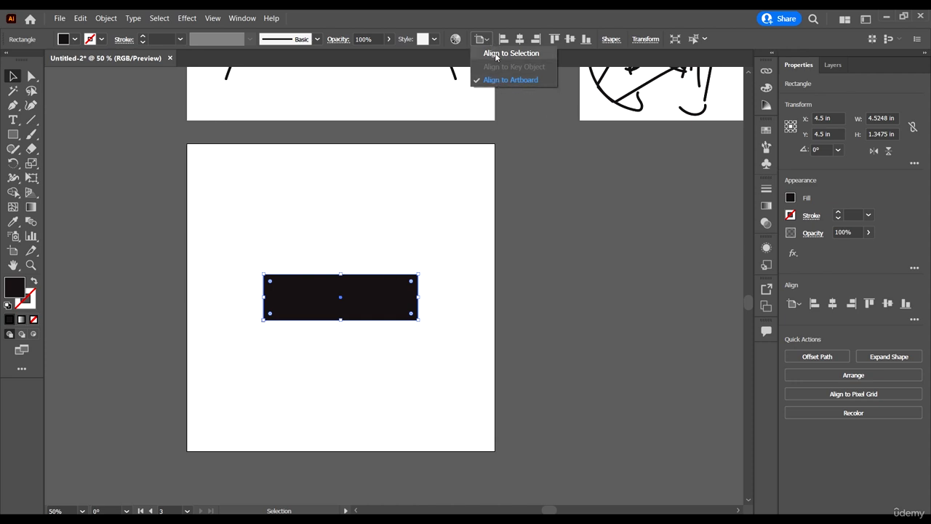
left_click(496, 54)
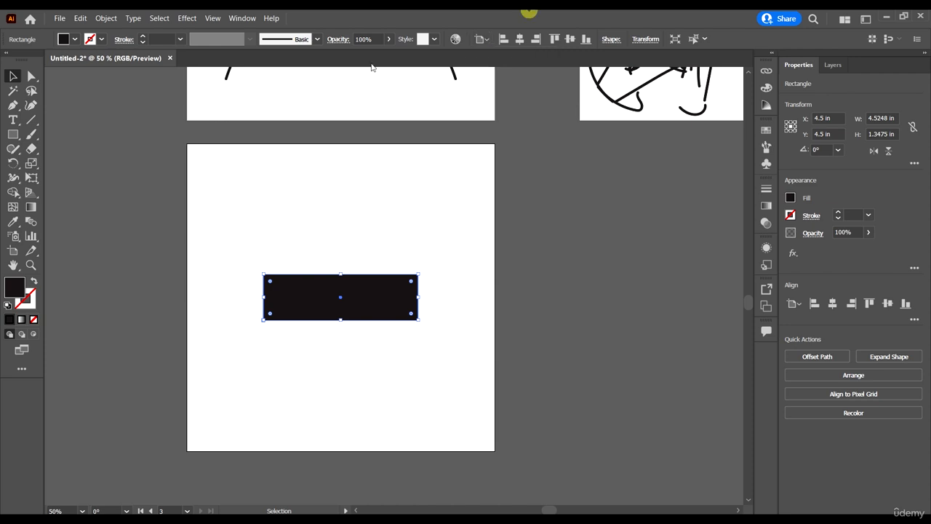
left_click(13, 134)
left_click_drag(198, 197, 462, 409)
key("v")
right_click(395, 237)
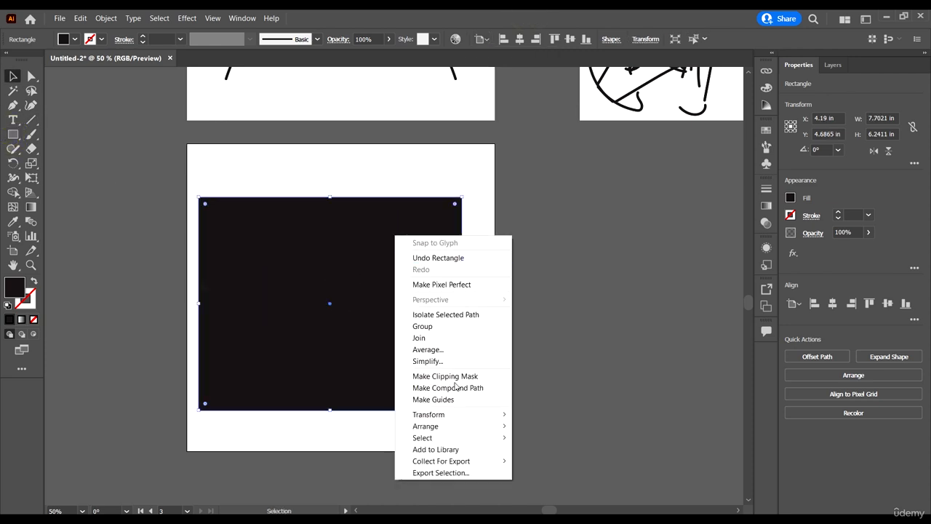
mouse_move(430, 427)
left_click(568, 458)
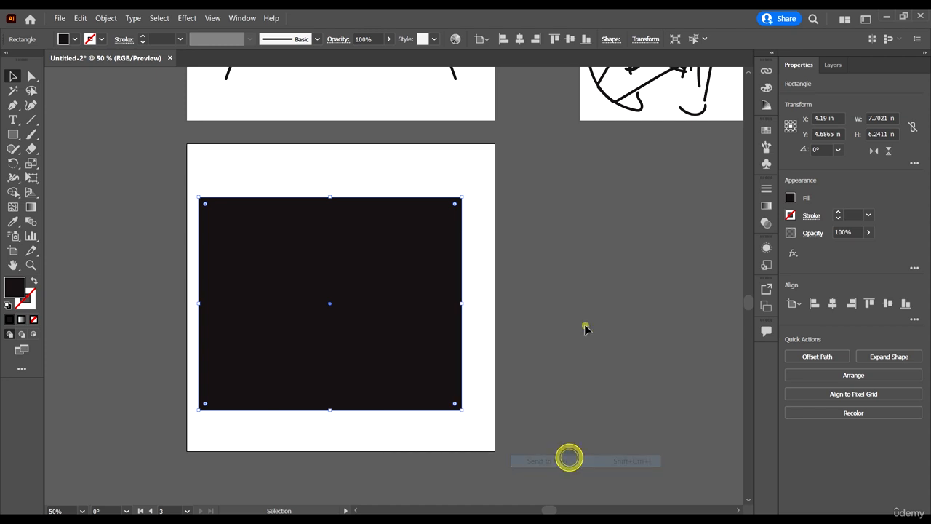
left_click(585, 325)
Fill the large back rectangle with yellow
left_click(386, 239)
left_click(74, 39)
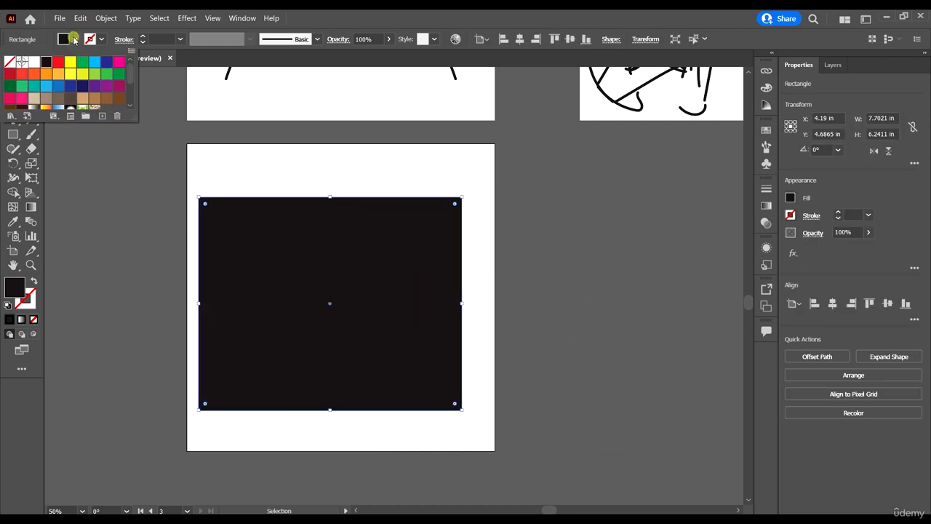
left_click(70, 63)
left_click(580, 321)
left_click(559, 310)
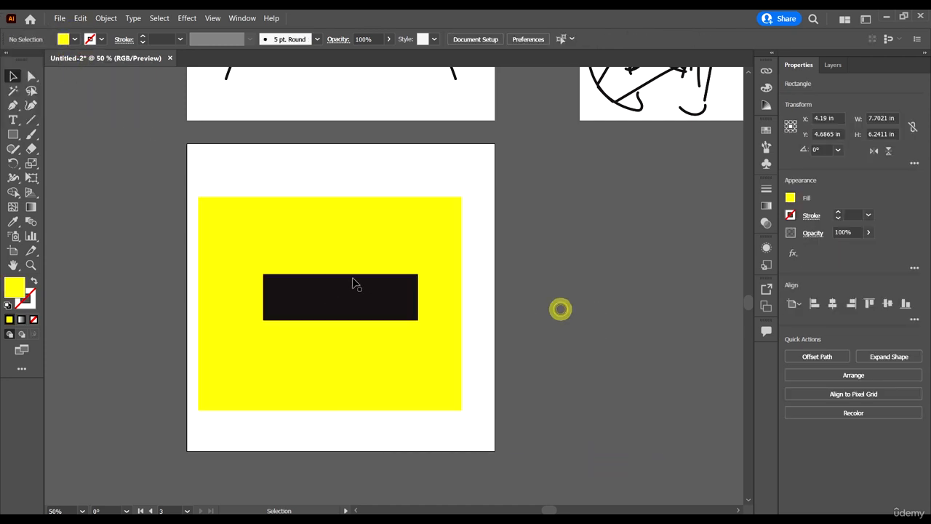
Try to set alignment to Align to Selection for the yellow rectangle alone and for the black rectangle alone
left_click(371, 221)
left_click(482, 40)
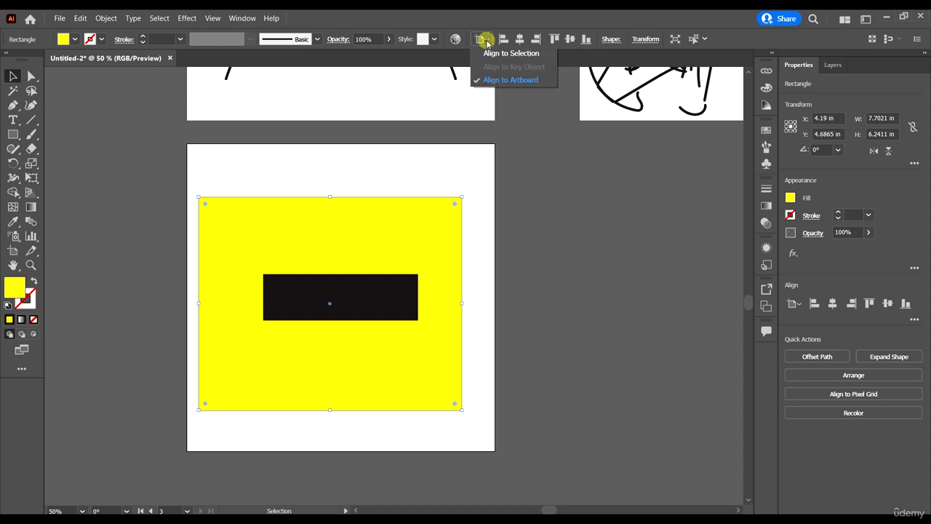
left_click(516, 61)
left_click(554, 270)
left_click(387, 281)
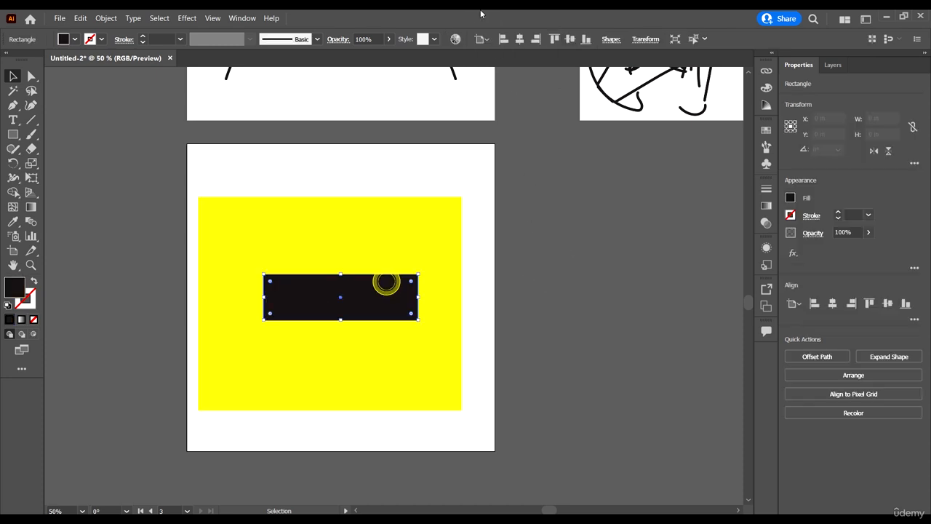
left_click(483, 40)
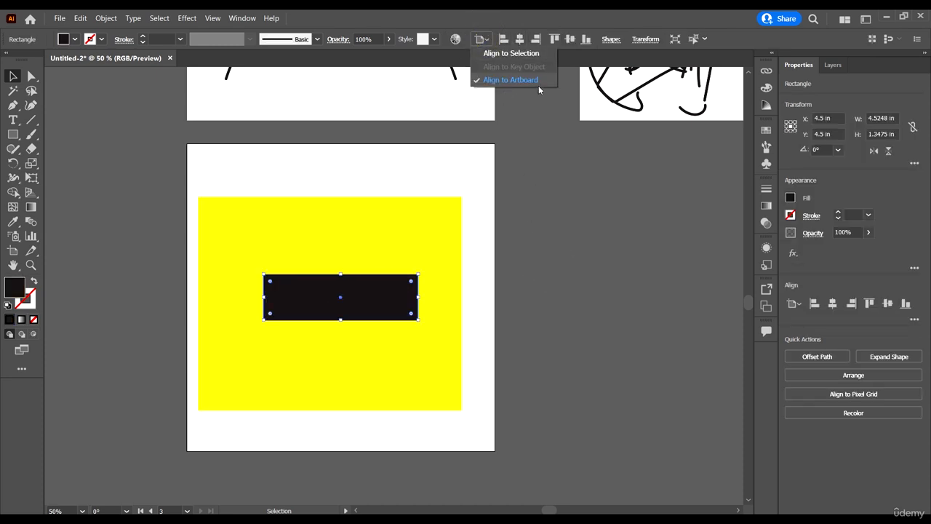
left_click(518, 53)
left_click(521, 264)
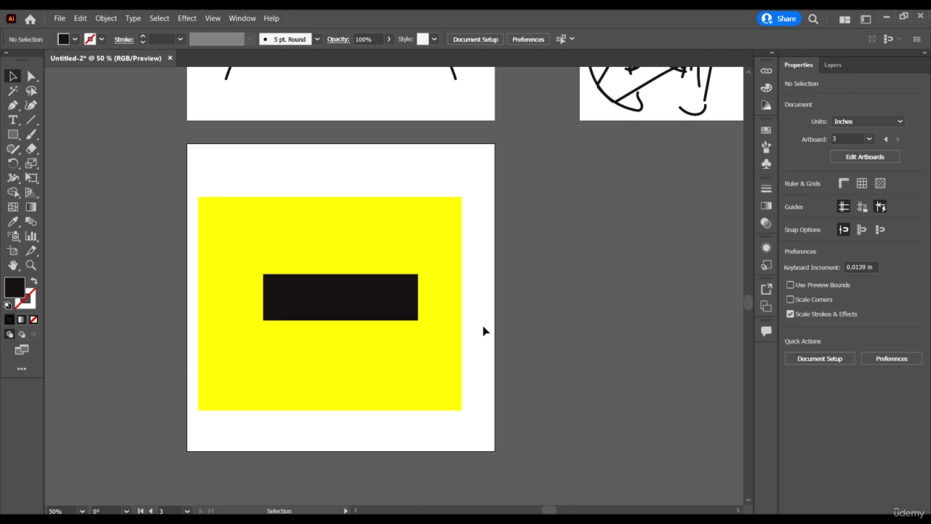
Select the black and yellow rectangles together and centre them on each other horizontally and vertically
left_click(376, 298)
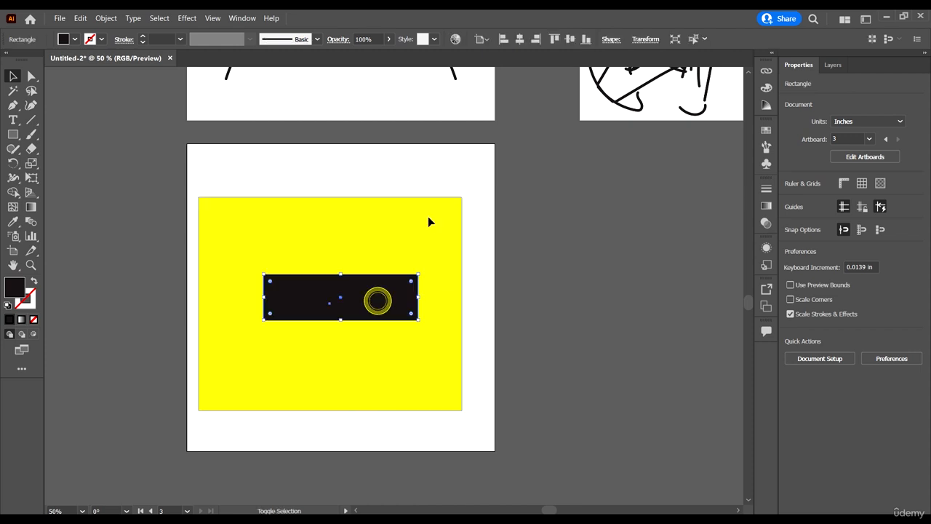
left_click(428, 221, "shift")
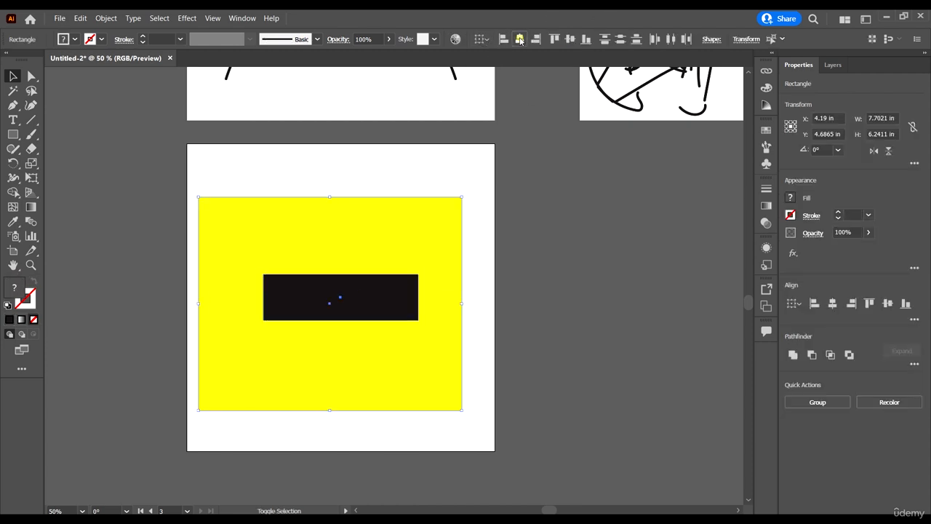
left_click(521, 39)
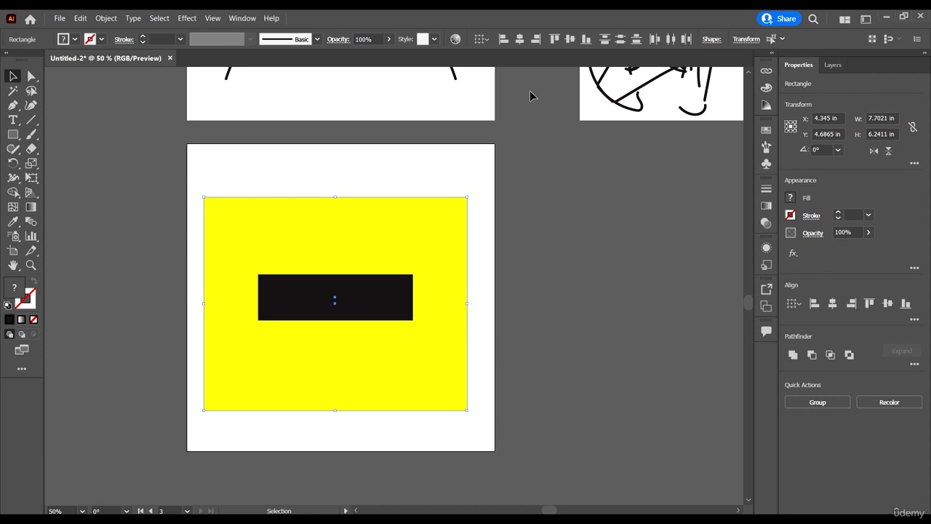
left_click(571, 39)
left_click(641, 382)
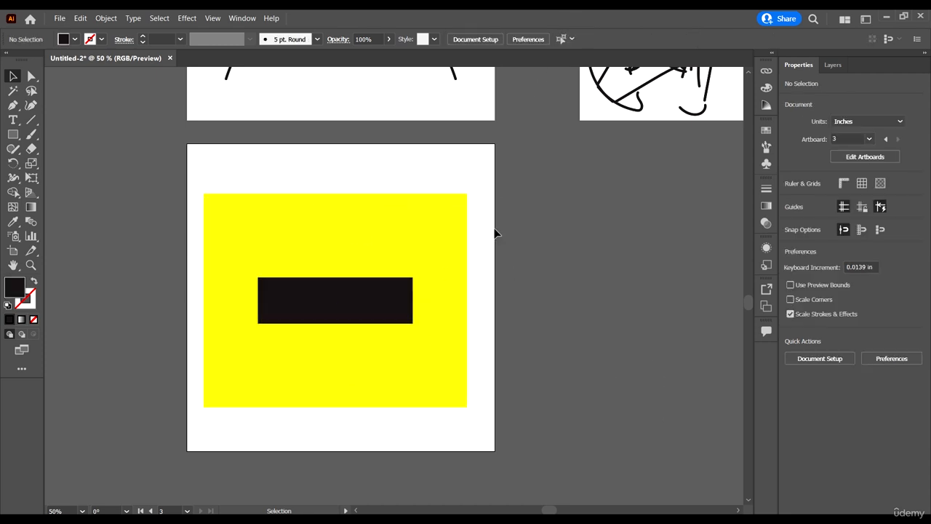
Align both rectangles by their horizontal centres, top edges, bottom edges, vertical centres and finally their top edges again
key("ctrl+a")
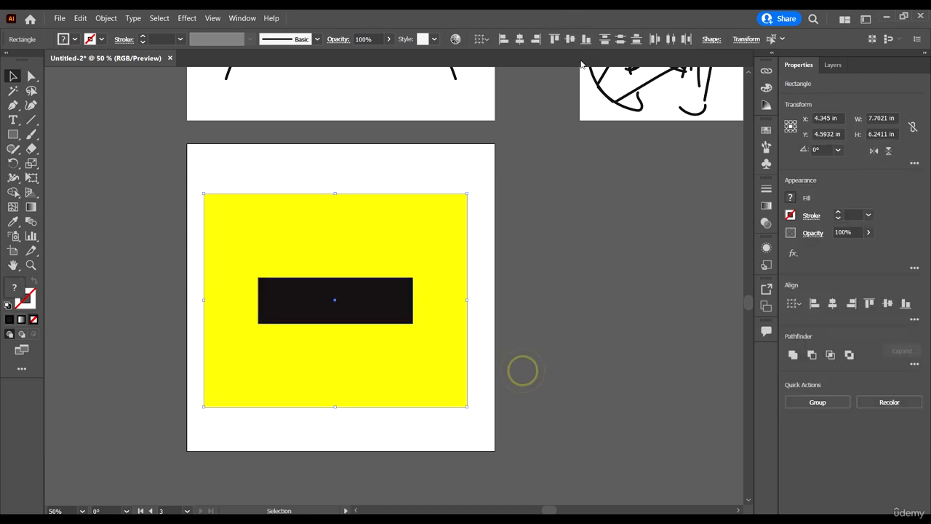
left_click(515, 41)
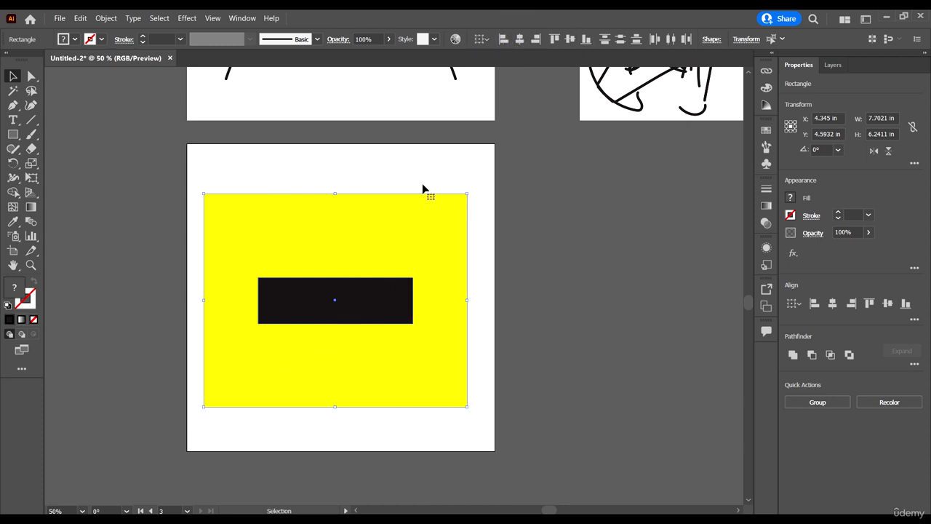
left_click(555, 38)
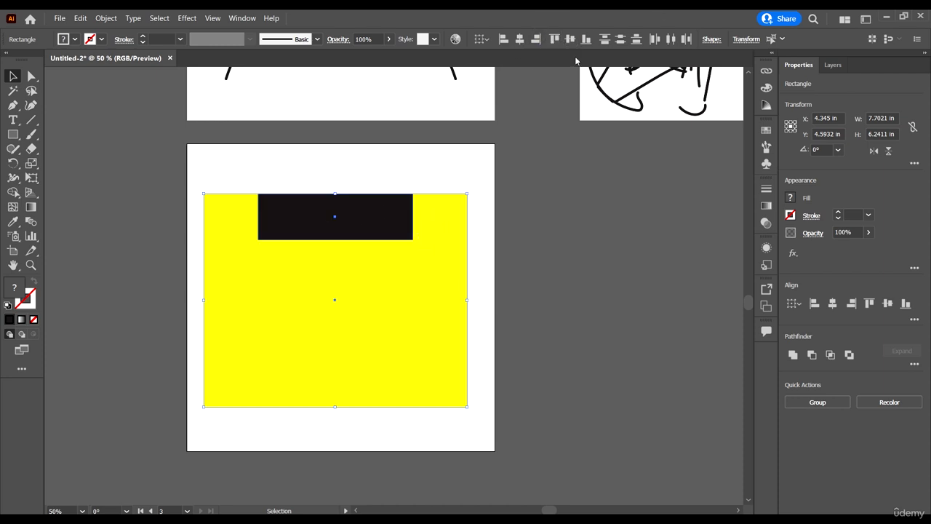
left_click(586, 39)
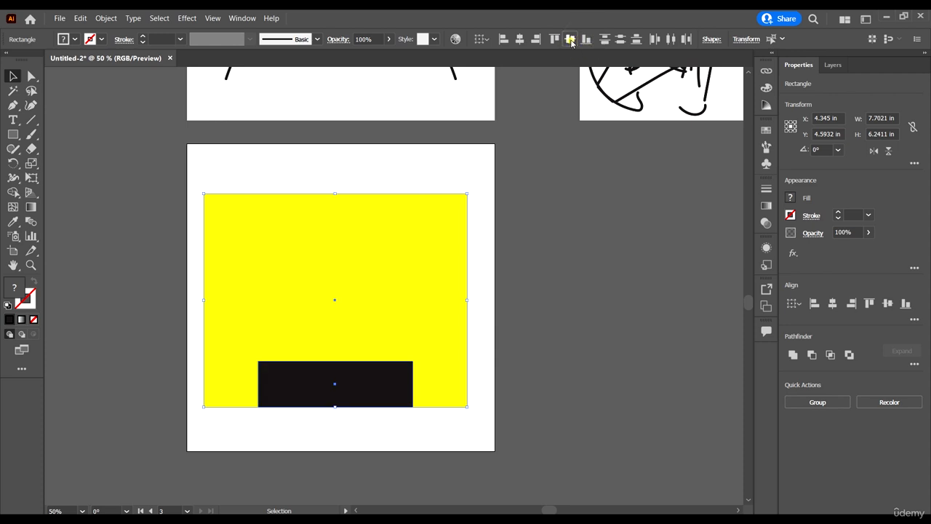
left_click(570, 40)
left_click(554, 39)
left_click(483, 38)
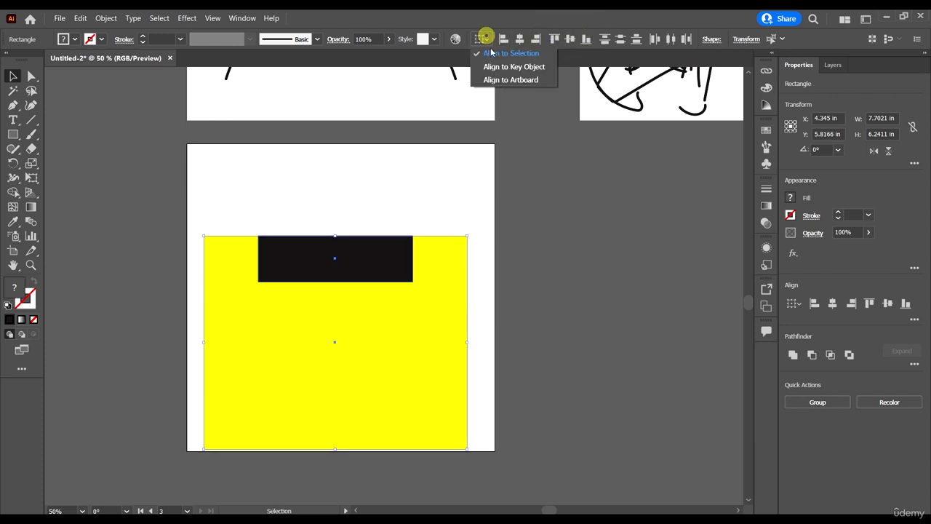
left_click(559, 246)
Select the black and yellow rectangles on the third artboard and delete them
left_click(12, 77)
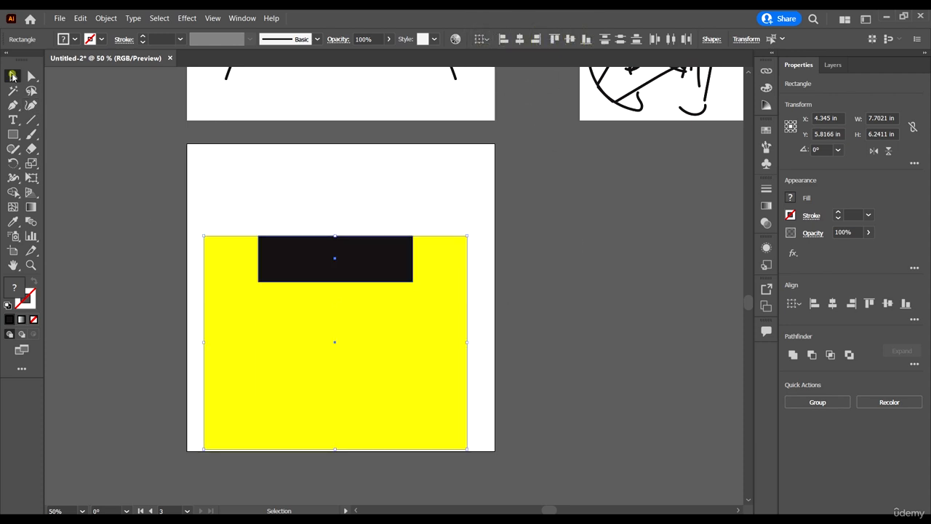
left_click_drag(146, 187, 459, 406)
key("Delete")
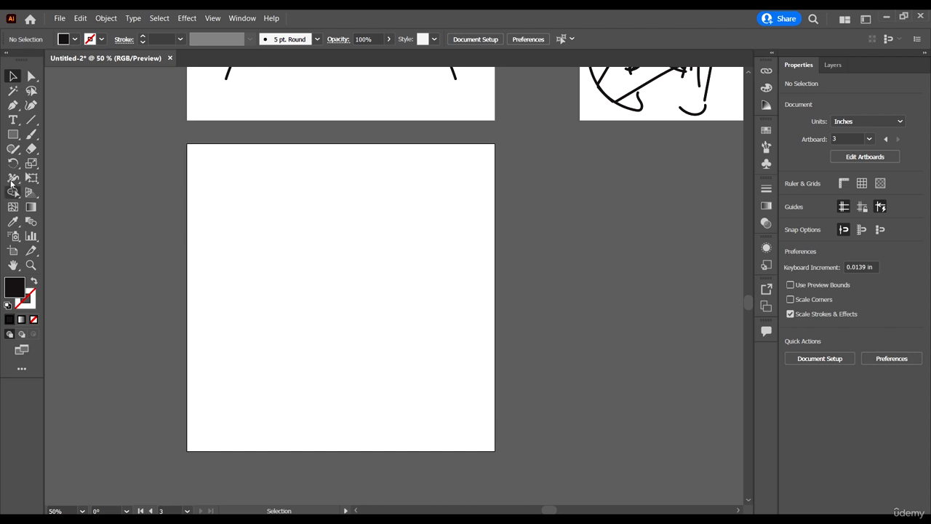
Draw a black rectangle about 5.90 in wide and 2.87 in high in the third artboard's upper half
left_click(12, 133)
left_click_drag(329, 261, 454, 321)
left_click(9, 76)
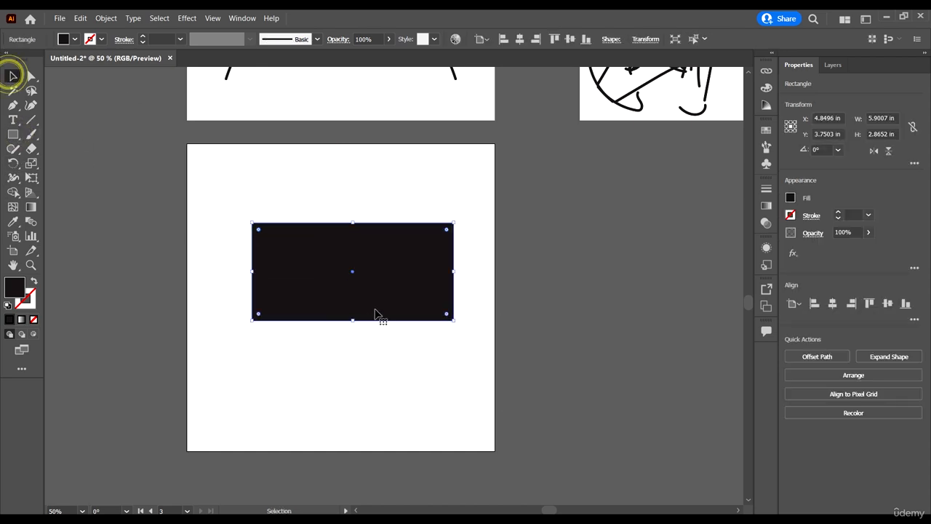
Move the black rectangle toward the artboard's upper left and resize it to about 5.12 in wide and 1.69 in high
left_click_drag(374, 314, 360, 323)
mouse_move(439, 281)
left_mouse_down()
mouse_move(453, 282)
mouse_move(430, 297)
left_mouse_up()
left_click_drag(455, 331, 423, 316)
left_click_drag(369, 274, 351, 231)
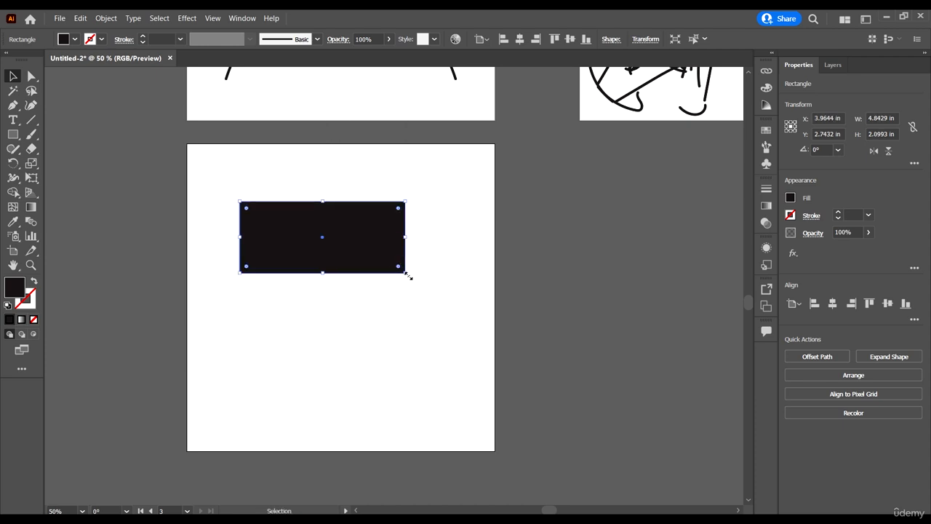
mouse_move(405, 272)
left_mouse_down()
mouse_move(409, 242)
mouse_move(414, 275)
mouse_move(415, 259)
left_mouse_up()
Slant the rectangle's bottom edge by shifting its lower corner anchors, and level the two anchors by aligning their vertical centres
key("a")
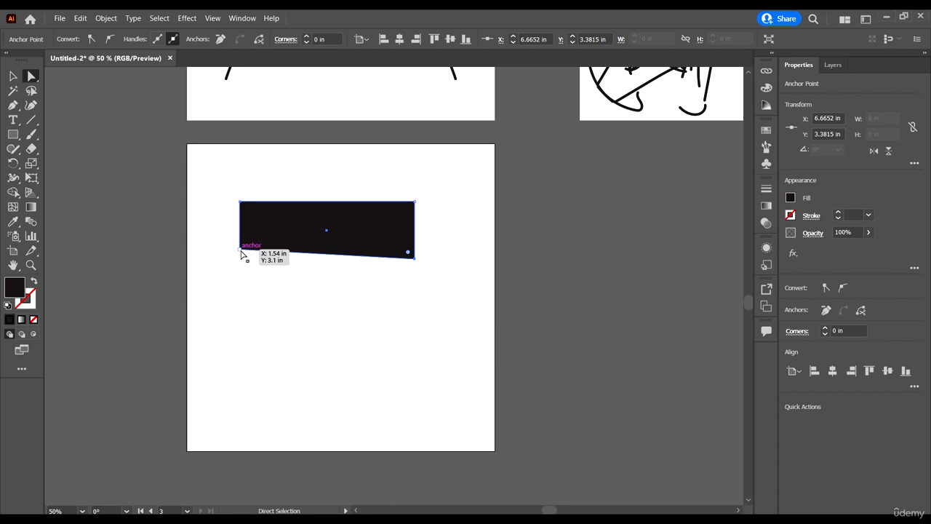
left_click(470, 326)
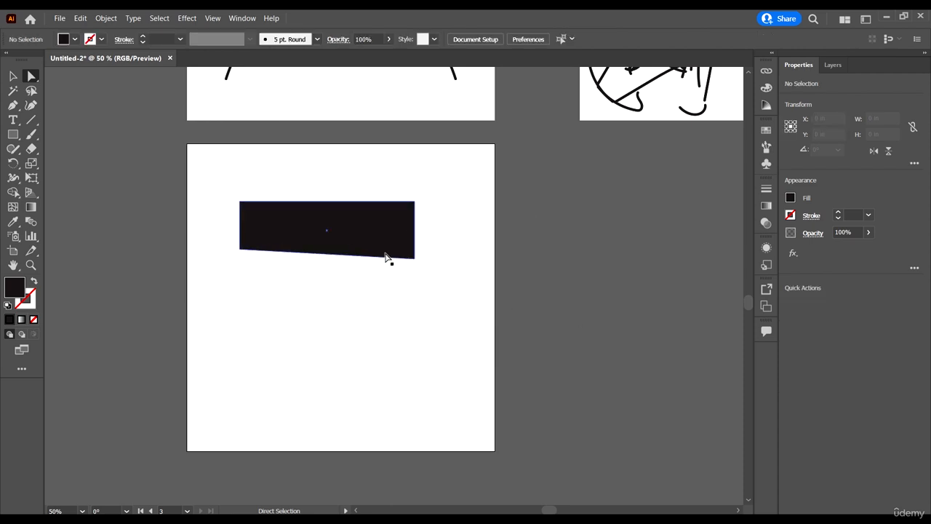
mouse_move(415, 257)
left_mouse_down()
mouse_move(417, 248)
mouse_move(415, 267)
left_mouse_up()
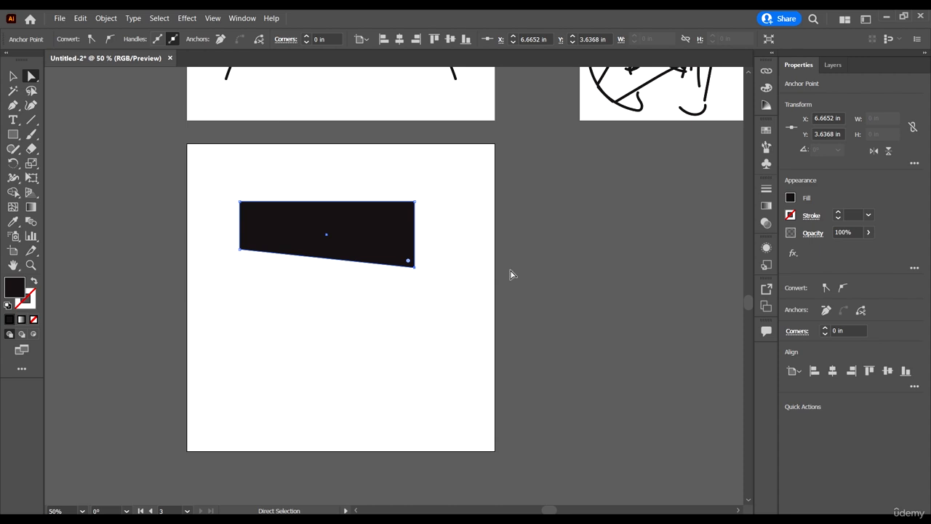
left_click_drag(227, 245, 485, 329)
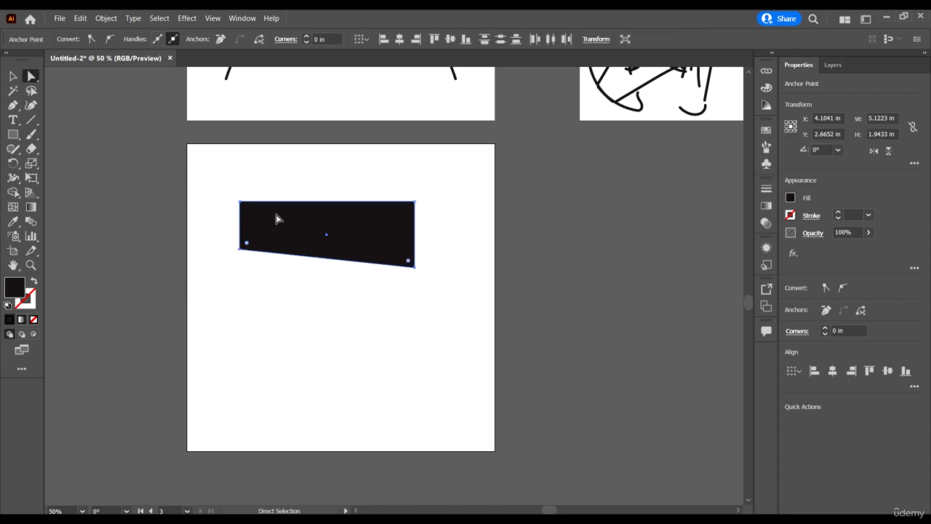
left_click(450, 40)
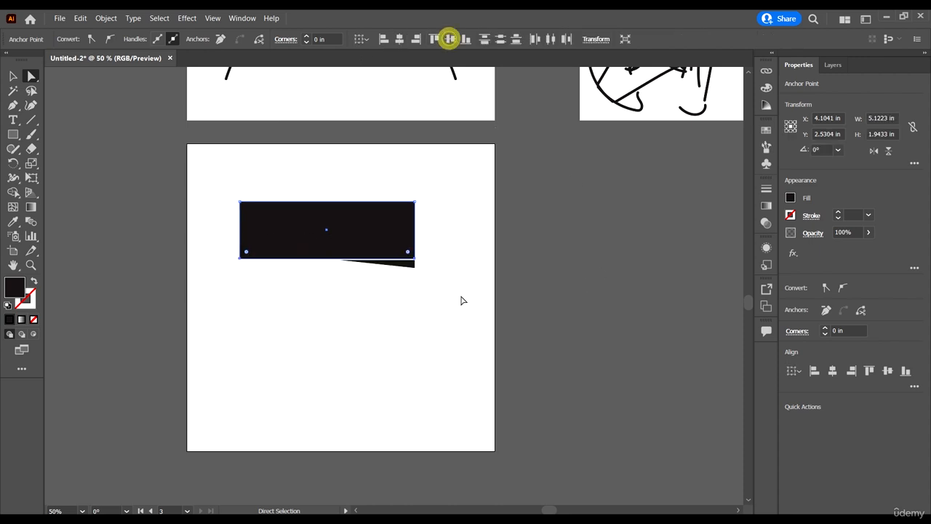
Pull the rectangle's upper-right corner inward to about X 5.51 in and align the two right anchors by their horizontal centres
scroll(243, 226, "up", 1)
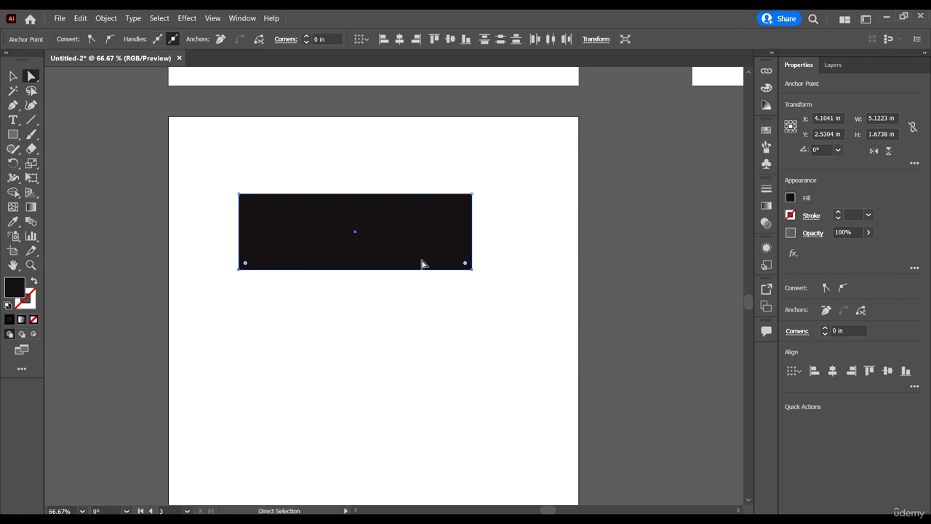
scroll(286, 274, "up", 1)
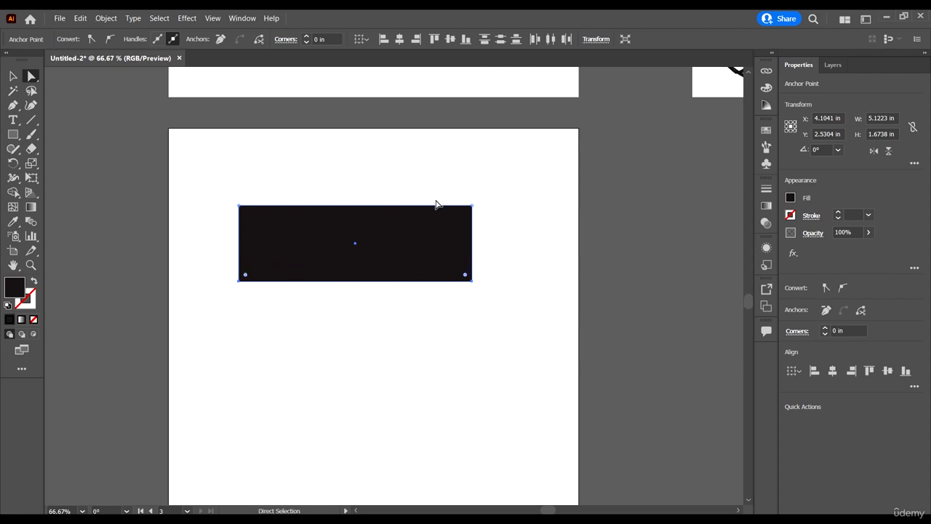
key("ctrl+1")
left_click(522, 162)
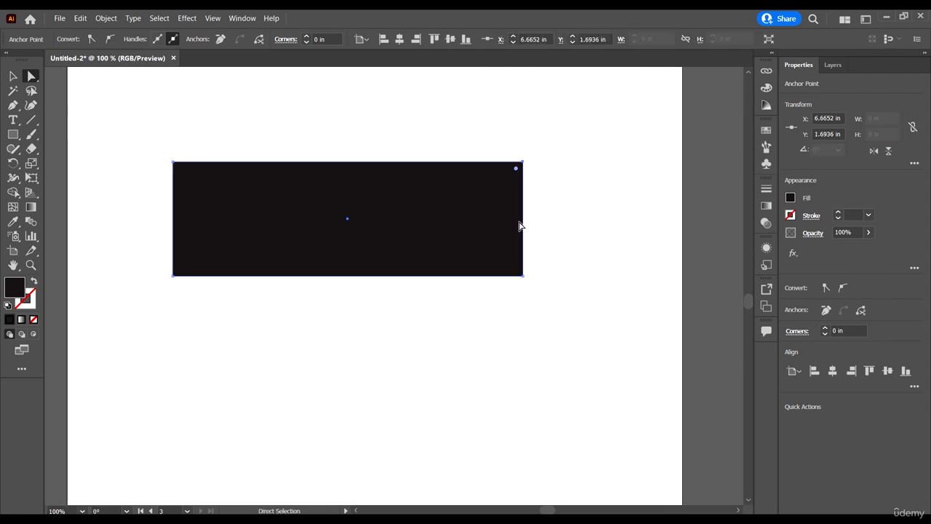
left_click_drag(522, 162, 444, 162)
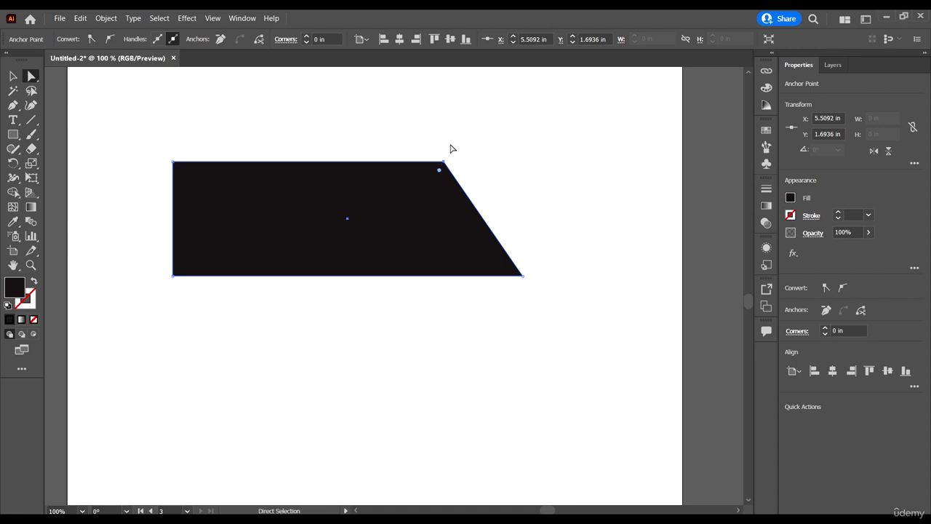
left_click_drag(437, 136, 628, 376)
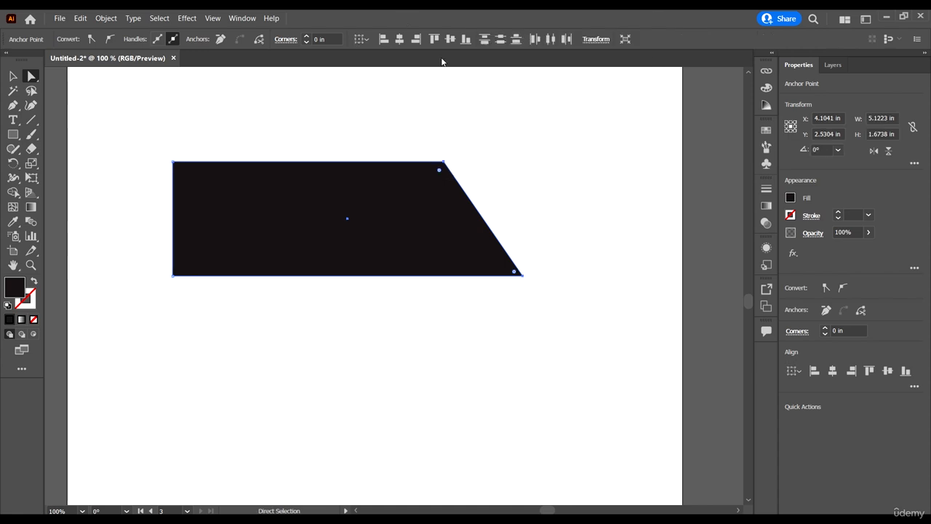
left_click(399, 39)
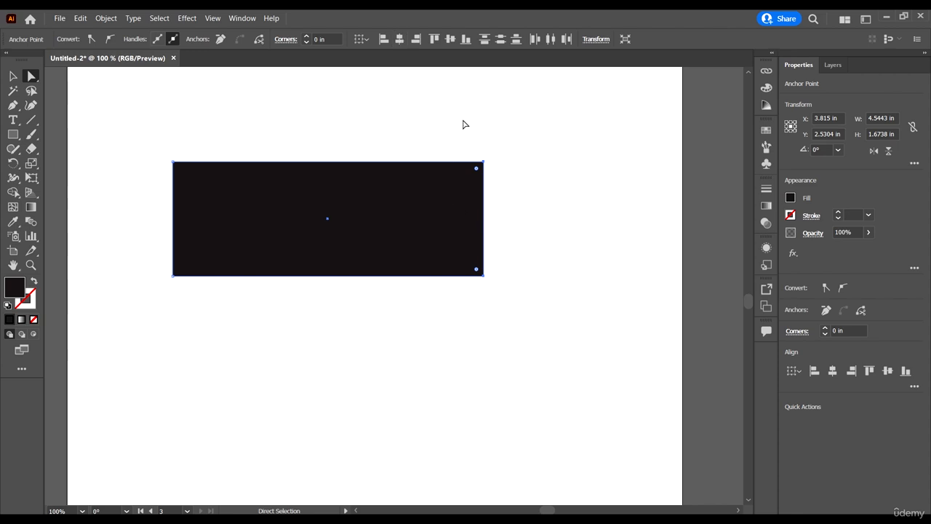
Select the reshaped black rectangle on the third artboard and delete it
scroll(473, 193, "down", 2)
scroll(436, 229, "up", 1)
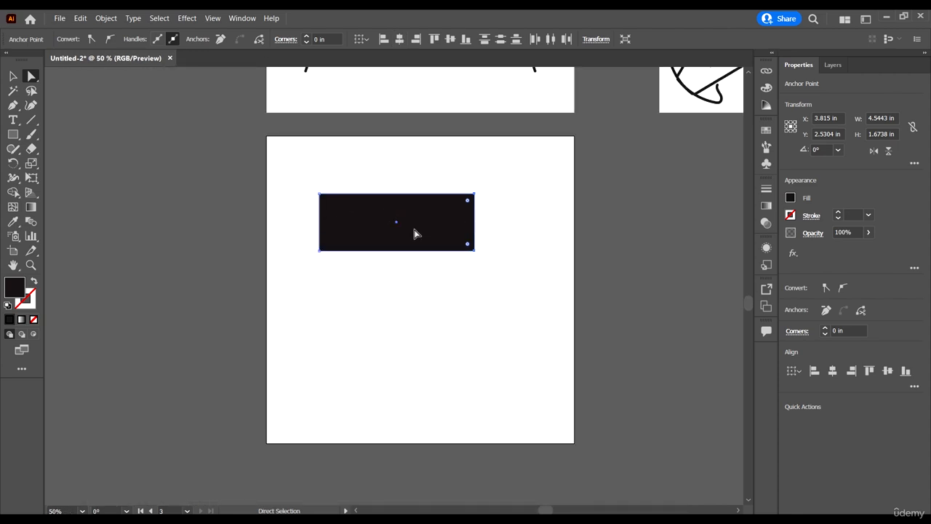
left_click(13, 75)
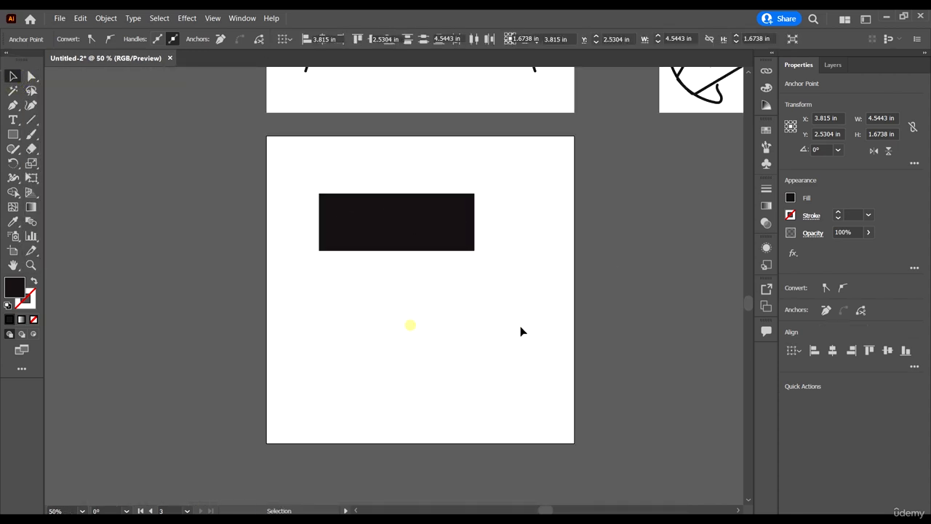
left_click(516, 313)
left_click_drag(195, 147, 329, 255)
key("Delete")
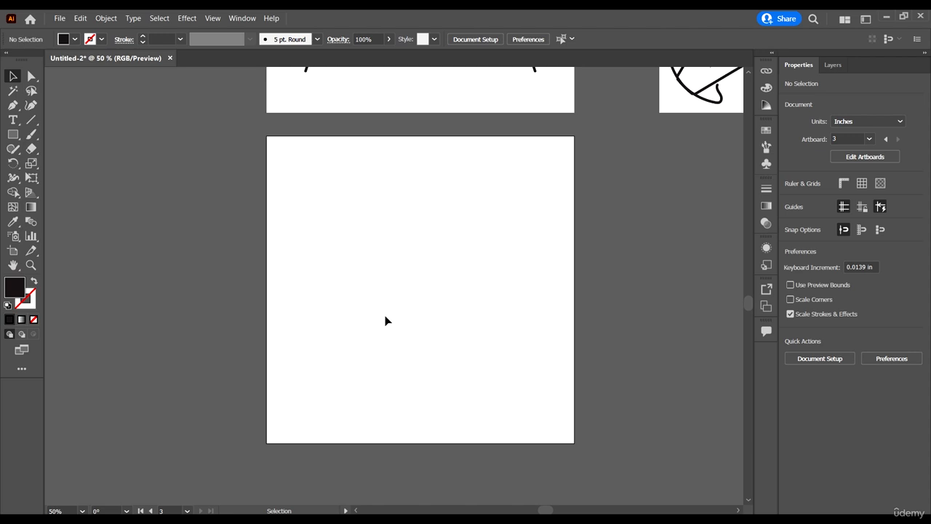
Draw a black square about 1.50 in on each side, slightly above the third artboard's centre
left_click(12, 134)
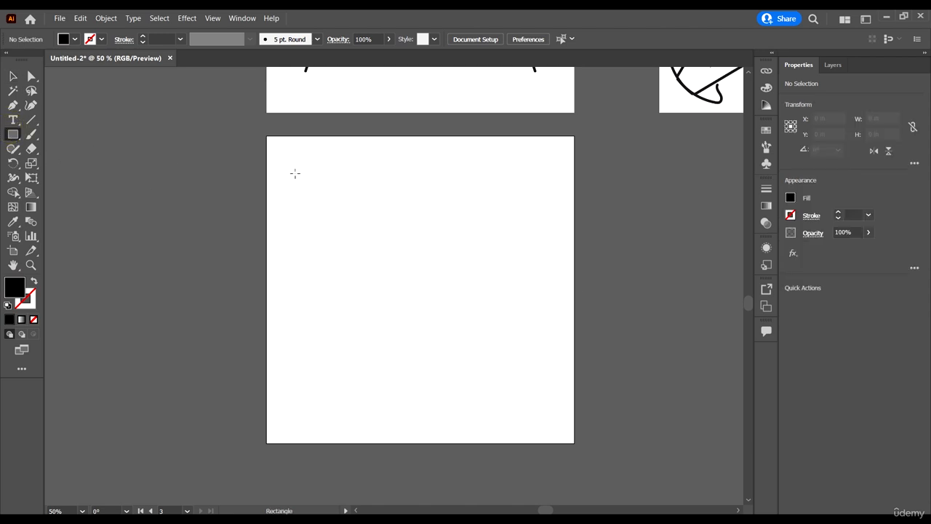
left_click_drag(399, 234, 412, 265)
left_click(13, 76)
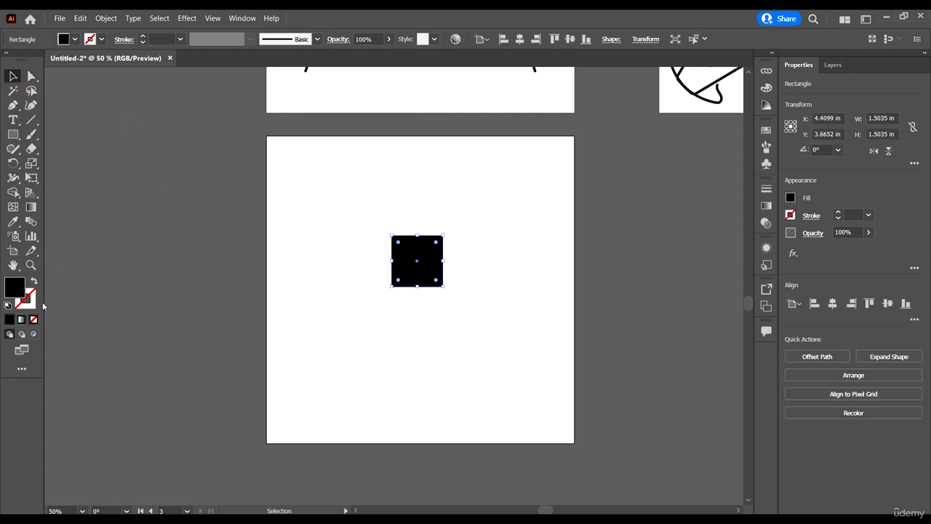
Open the Color Picker for the square's fill
left_click(19, 289)
double_click(19, 289)
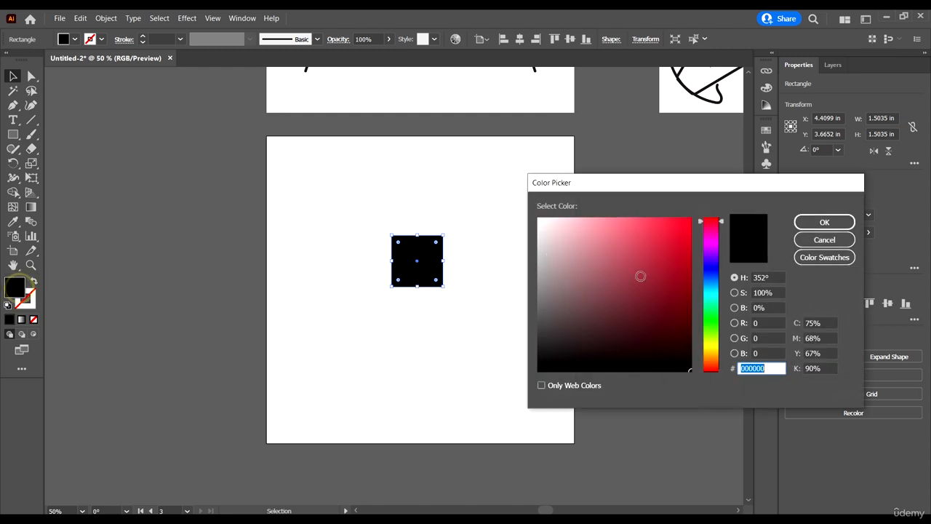
Change the black square's fill to a bright red, R 216, G 5, B 36
mouse_move(682, 233)
left_mouse_down()
mouse_move(695, 219)
mouse_move(697, 236)
mouse_move(686, 240)
left_mouse_up()
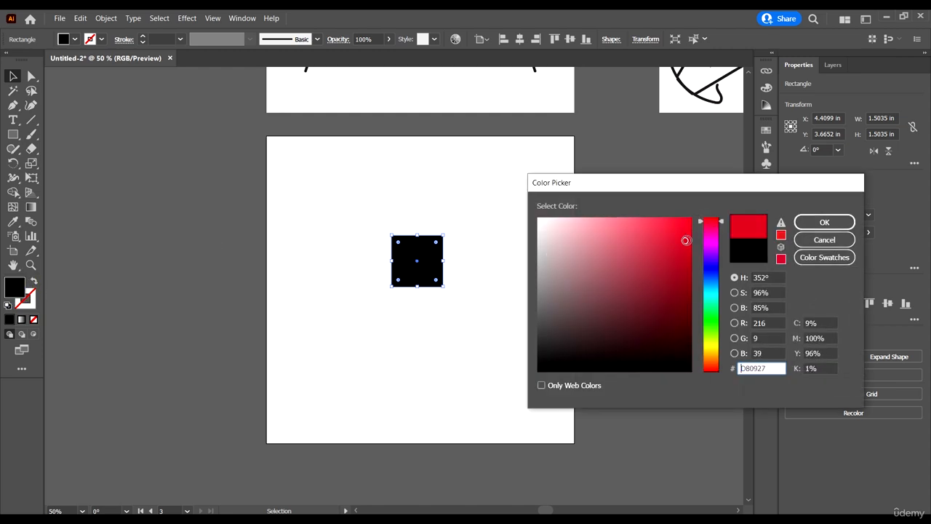
left_click(824, 222)
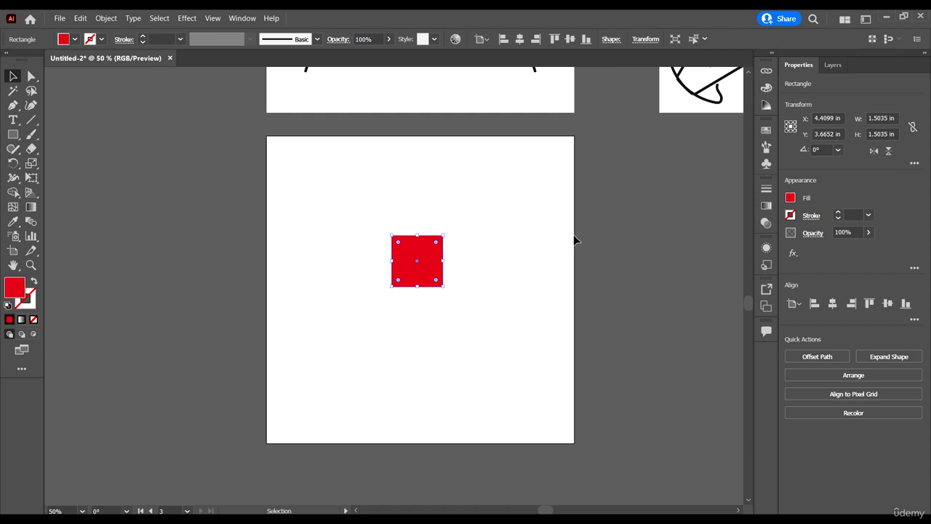
Inspect the red fill's R, G and B values and copy its hex code
left_click(64, 38)
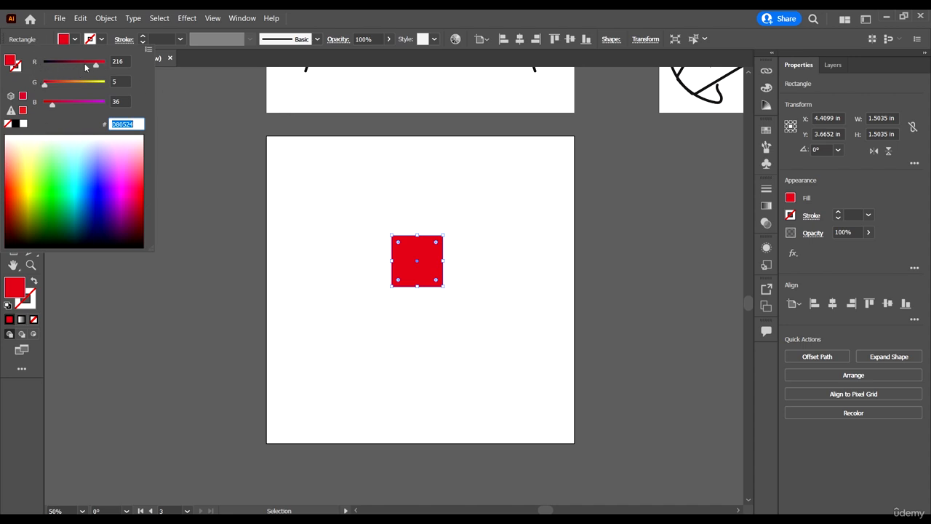
left_click(121, 62)
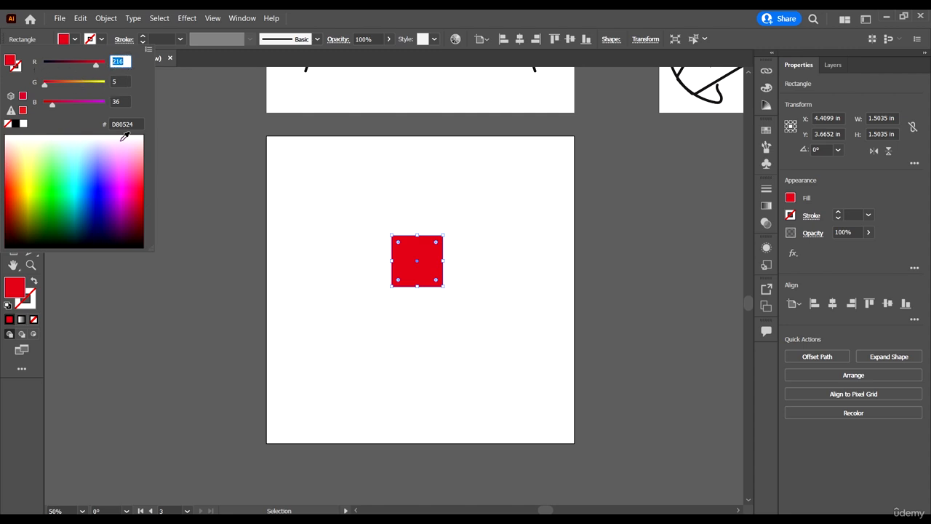
left_click(120, 81)
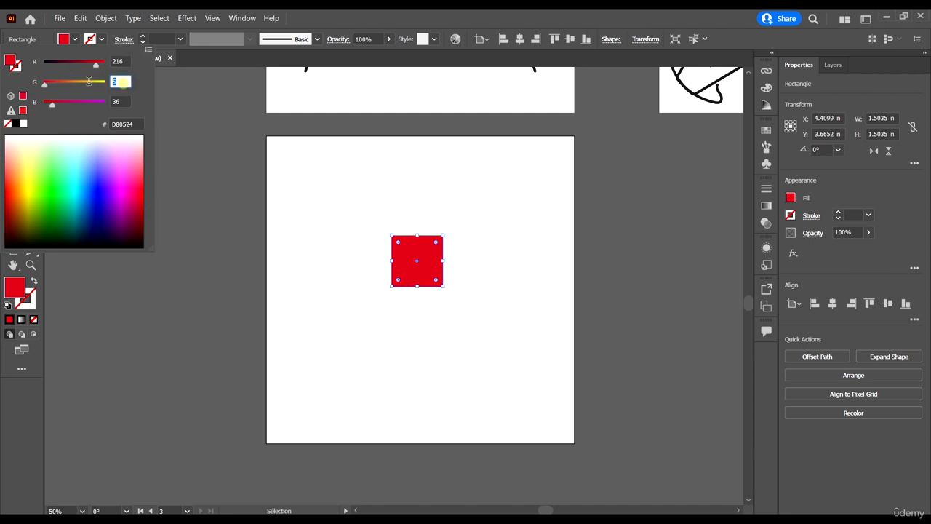
left_click(124, 102)
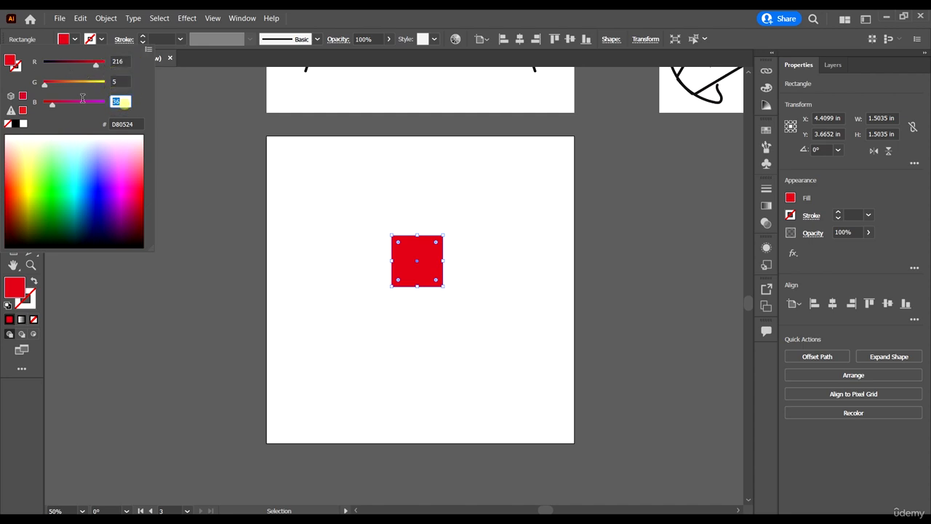
left_click_drag(136, 123, 121, 125)
double_click(136, 123)
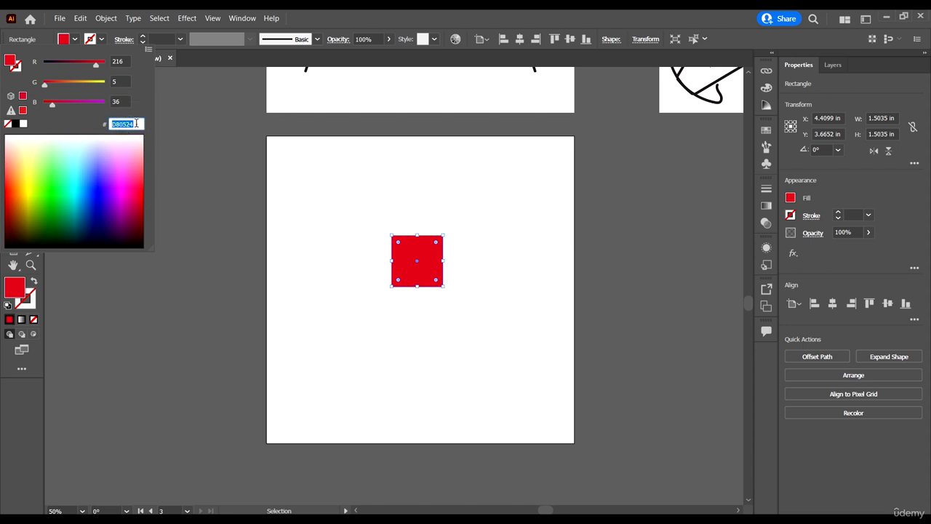
right_click(126, 124)
left_click(155, 160)
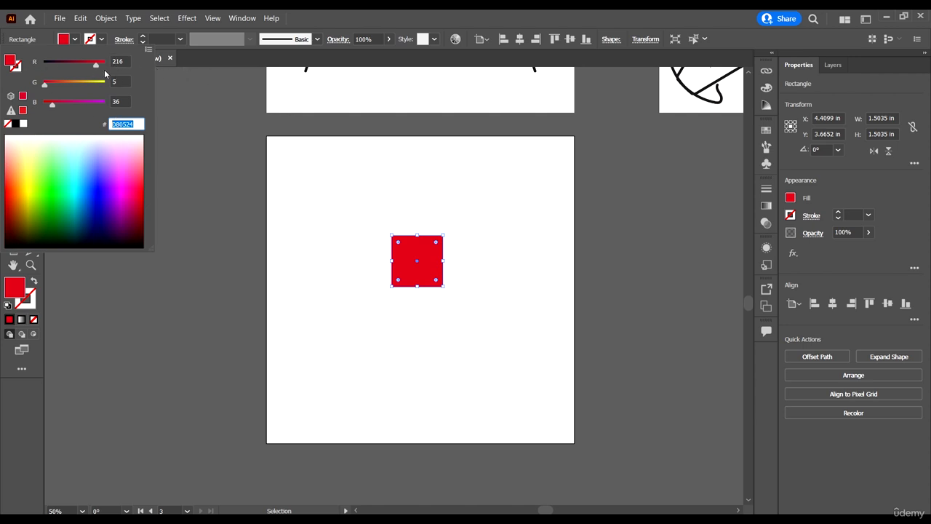
Darken the square's fill to R 190, G 0, B 32 and shrink the square to about 1 in wide
mouse_move(95, 68)
left_mouse_down()
mouse_move(56, 74)
mouse_move(91, 76)
mouse_move(52, 78)
mouse_move(107, 79)
mouse_move(44, 77)
mouse_move(102, 77)
mouse_move(89, 76)
left_mouse_up()
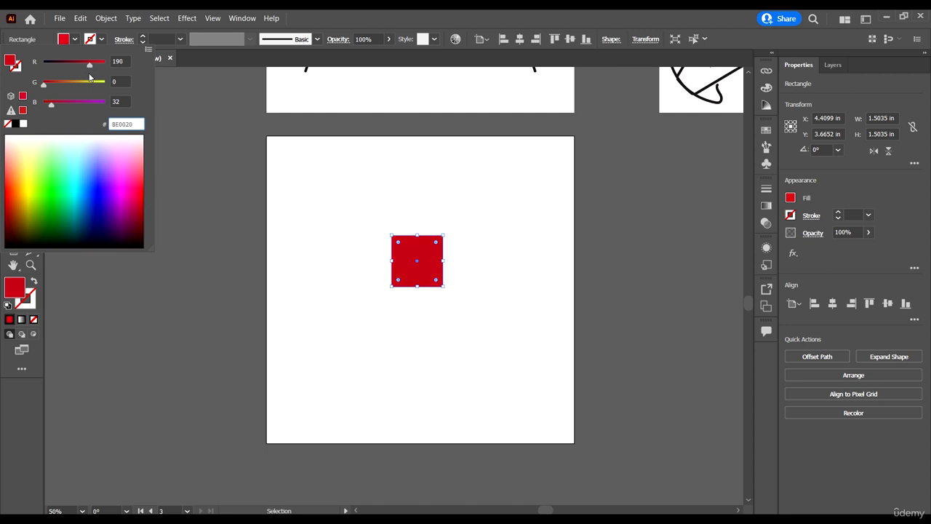
left_click(201, 150)
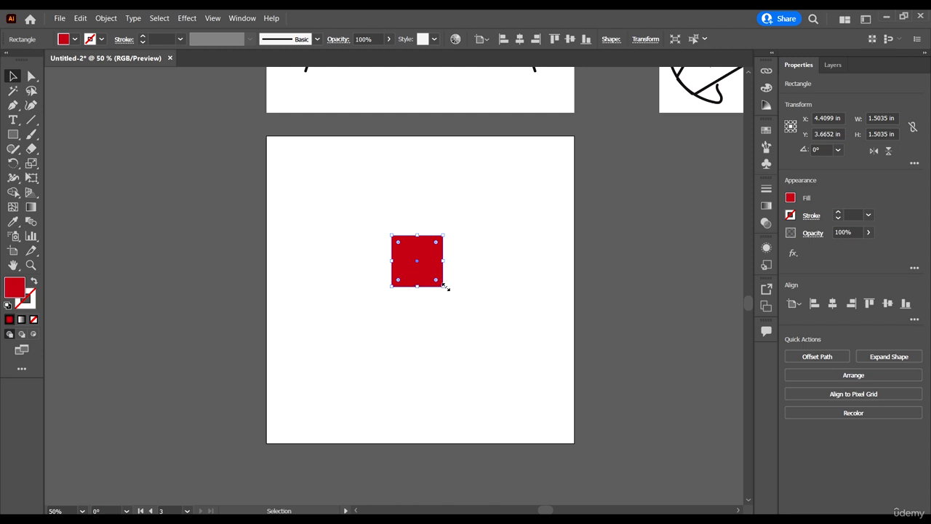
left_click_drag(442, 288, 426, 270)
Paste the copied hex code as the square's fill colour
double_click(13, 285)
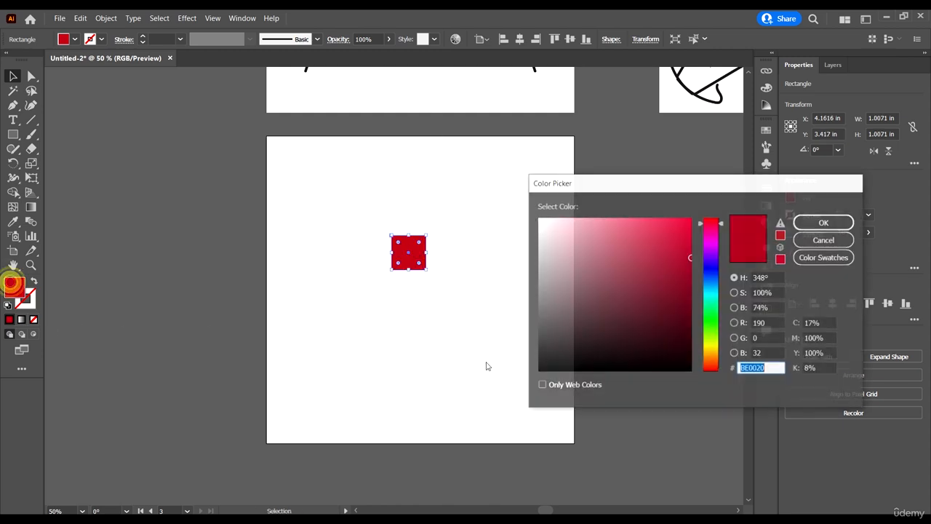
key("ctrl+v")
left_click(820, 223)
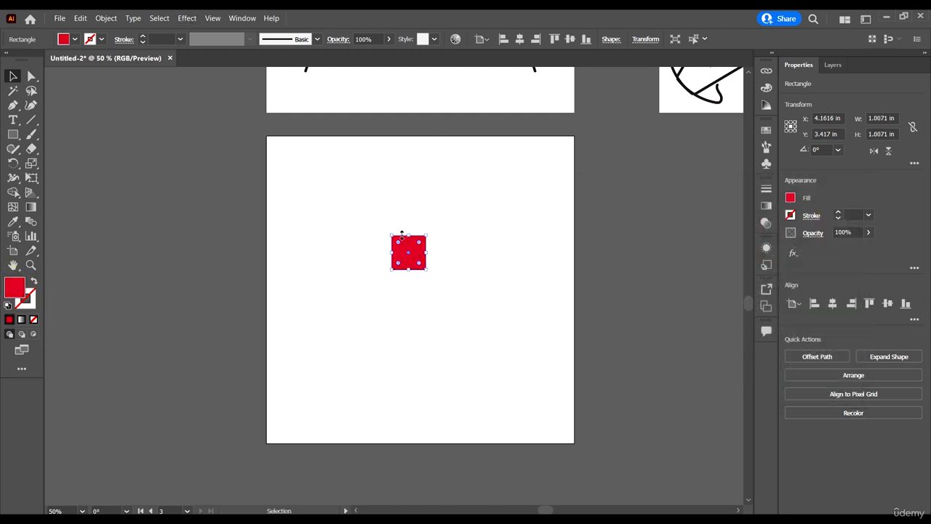
Change the square's fill to magenta, hex DB1BC9, and deselect the square
double_click(13, 290)
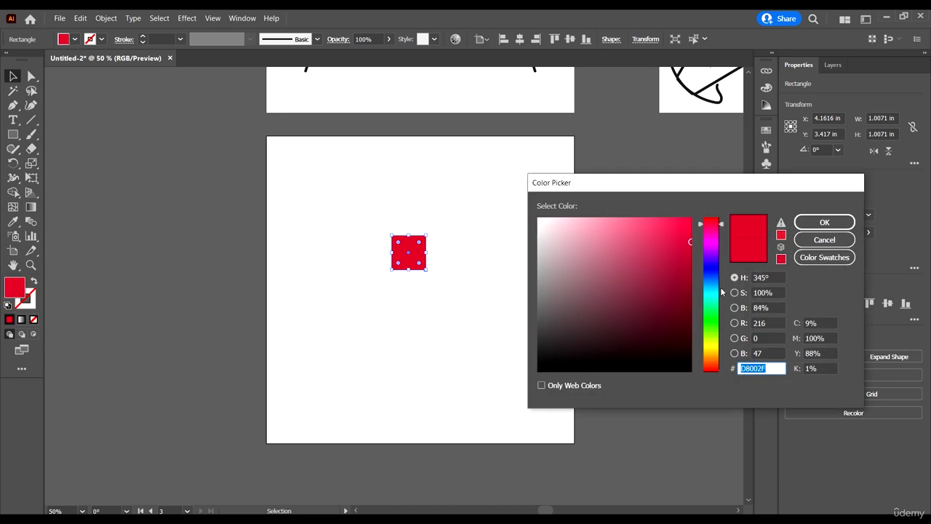
left_click(712, 275)
left_click_drag(712, 252, 673, 240)
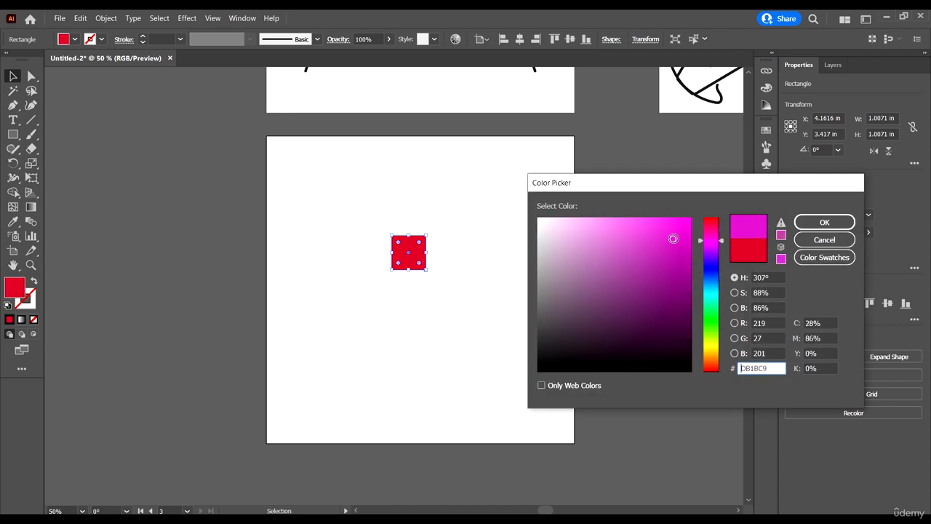
left_click(813, 226)
left_click(514, 283)
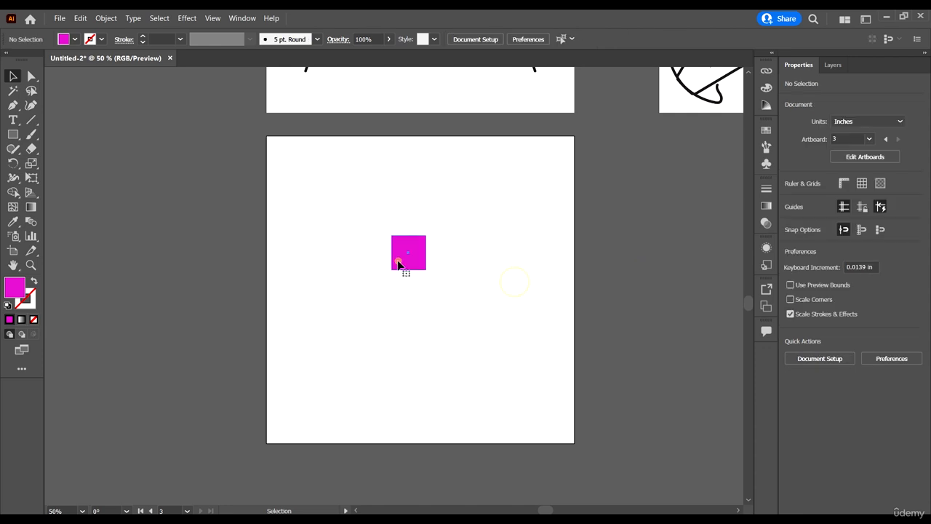
Start a new RGB process colour swatch from the square's magenta fill with the Global option enabled
left_click(399, 264)
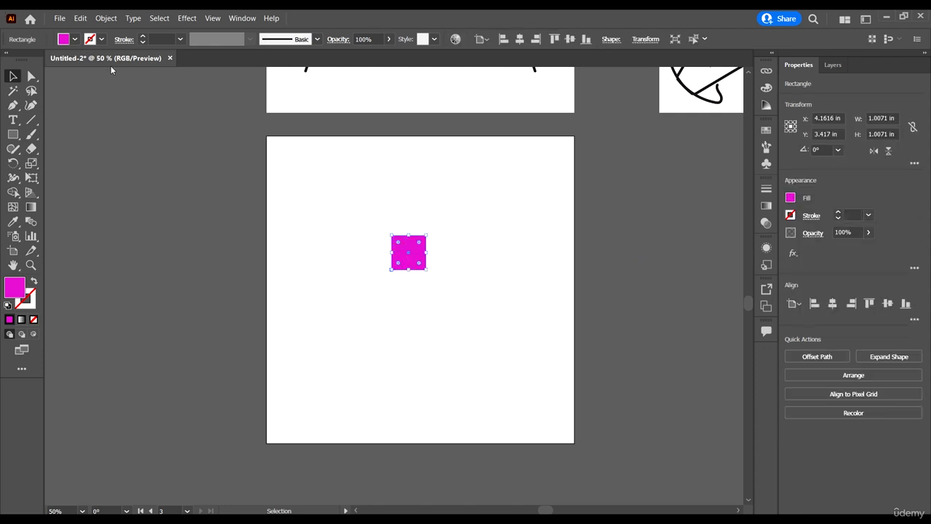
left_click(75, 40)
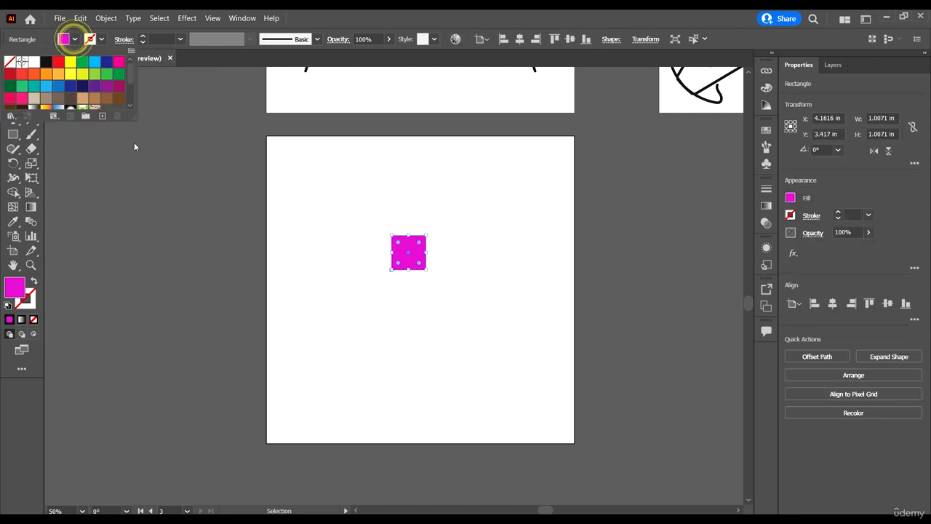
left_click(102, 118)
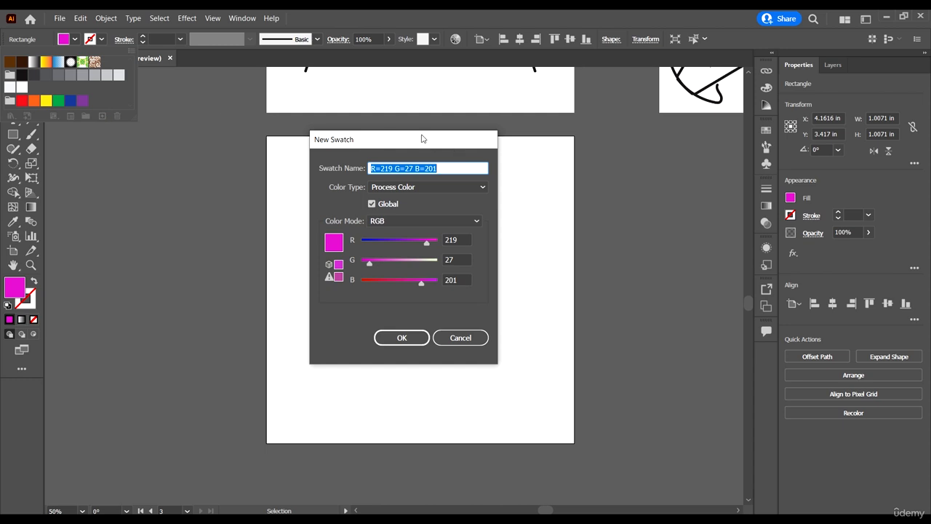
left_click_drag(422, 138, 446, 127)
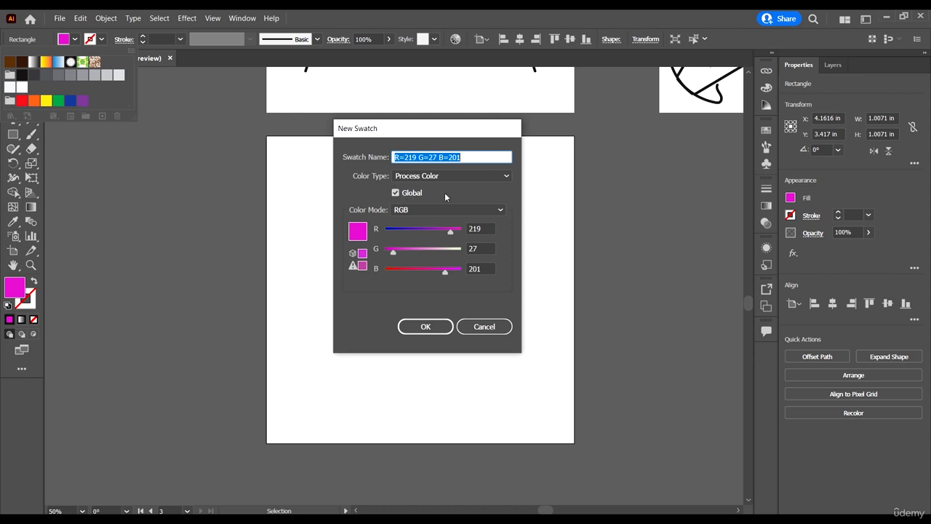
left_click(419, 193)
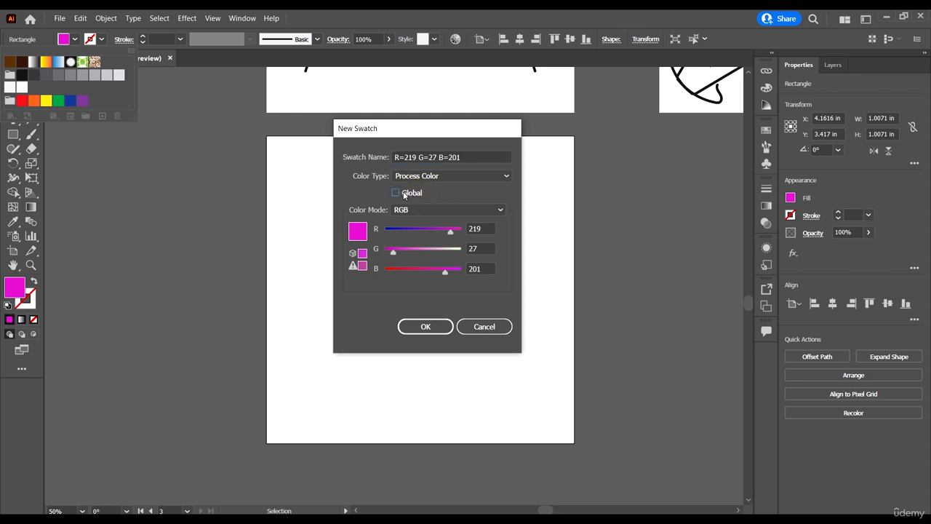
left_click_drag(419, 140, 581, 152)
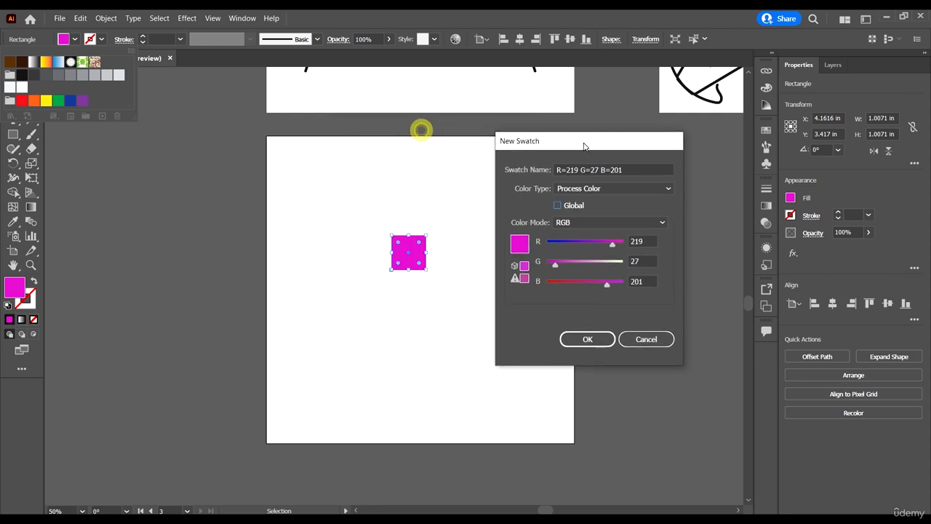
left_click(571, 208)
left_click_drag(603, 149, 600, 105)
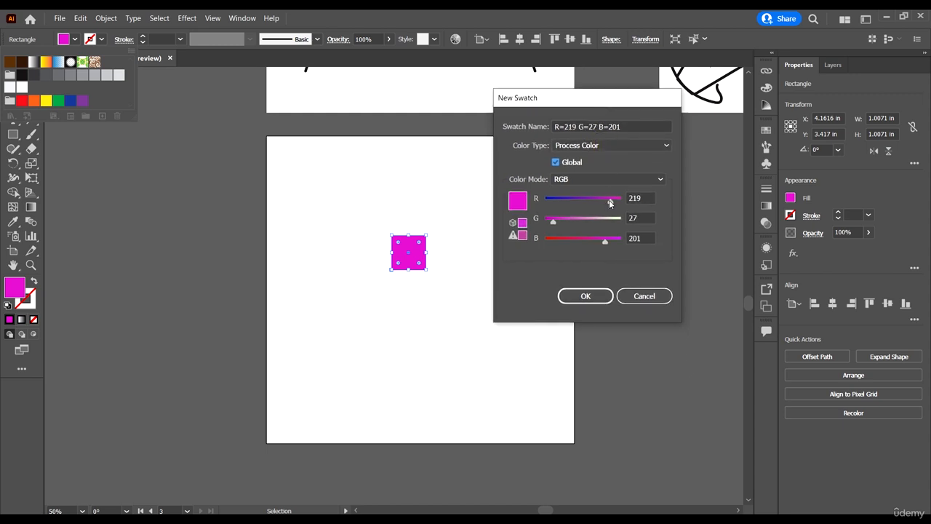
Lower the new swatch's red value until the colour turns purple, and add it to the swatches
mouse_move(610, 204)
left_mouse_down()
mouse_move(587, 204)
mouse_move(597, 204)
left_mouse_up()
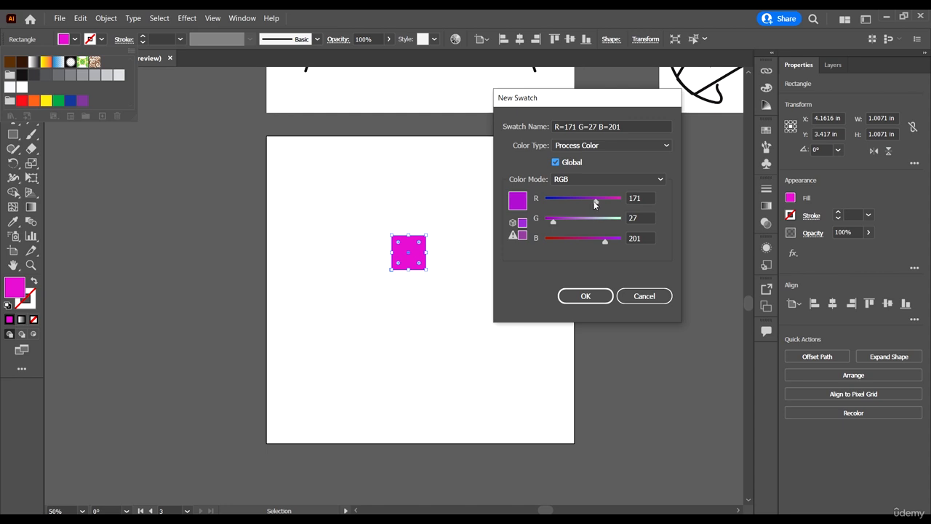
left_click(595, 202)
mouse_move(597, 205)
left_mouse_down()
mouse_move(561, 199)
mouse_move(588, 199)
left_mouse_up()
left_click(598, 296)
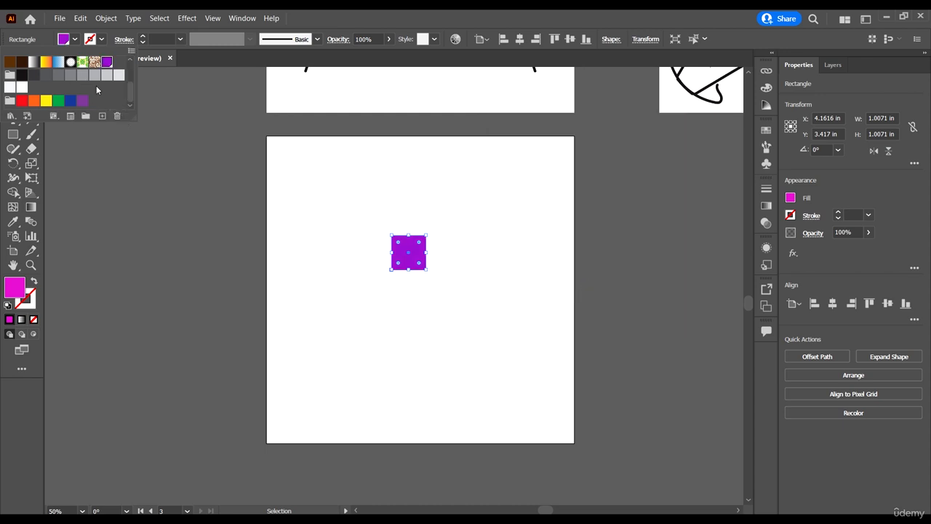
Shift the purple square slightly to the right and enlarge the fill swatch list to show every swatch
left_click(415, 253)
left_click_drag(412, 251, 416, 252)
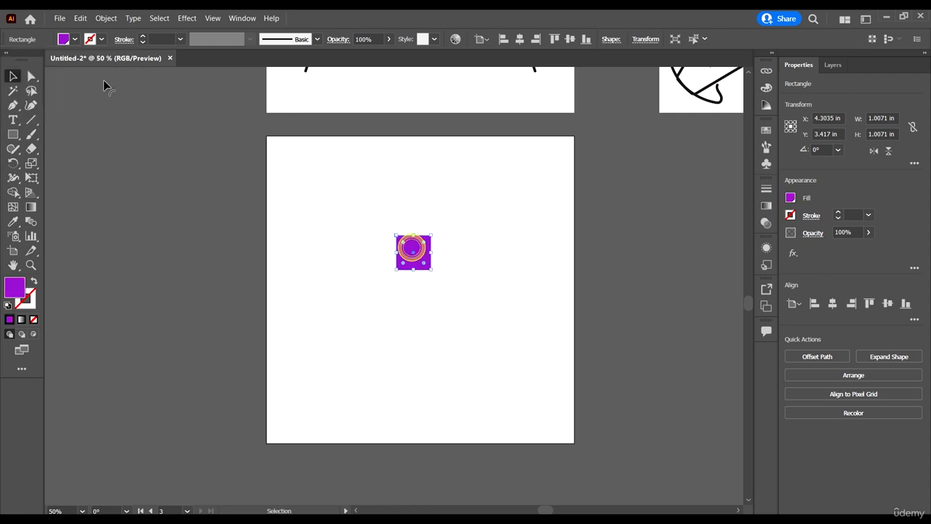
left_click(74, 39)
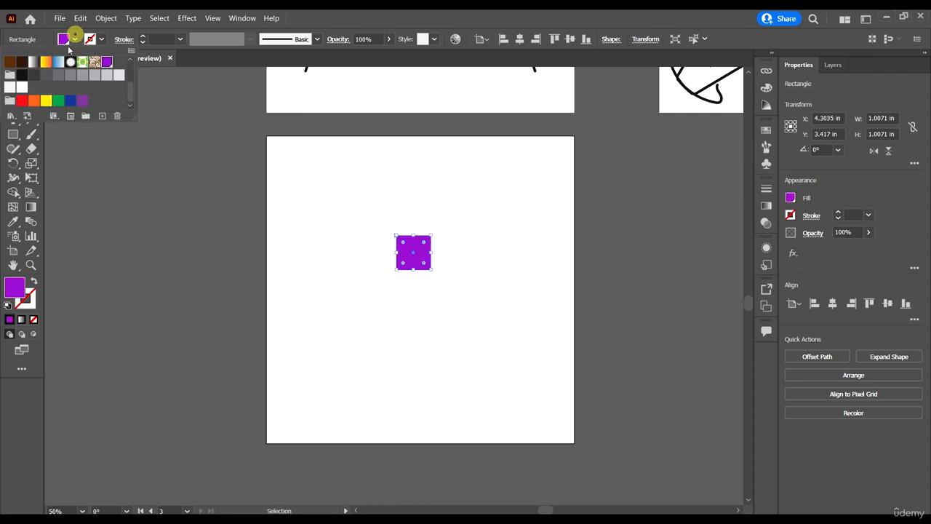
left_click(135, 123)
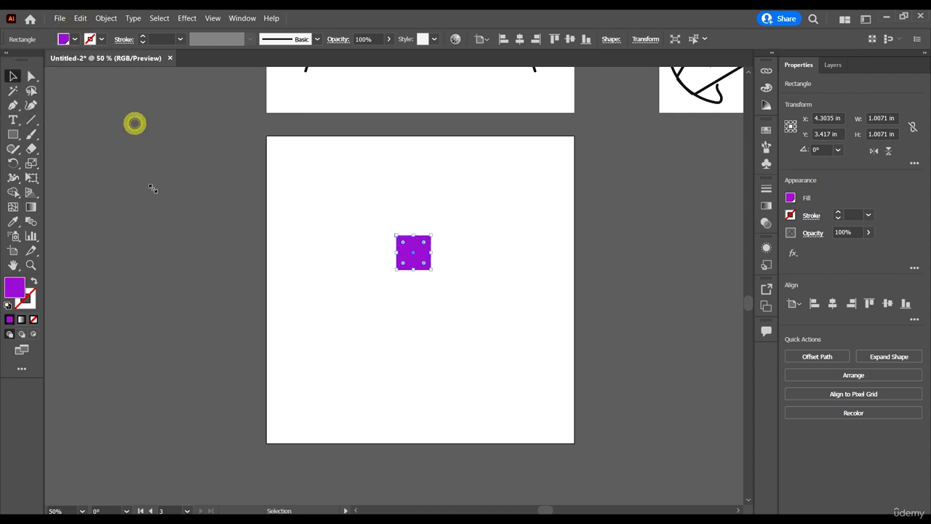
left_click(74, 39)
left_click_drag(135, 117, 153, 177)
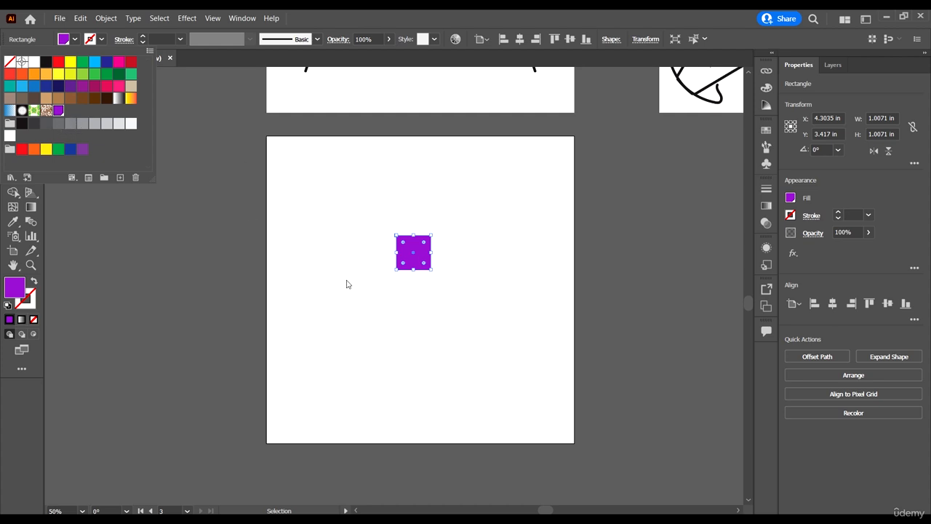
left_click(426, 258)
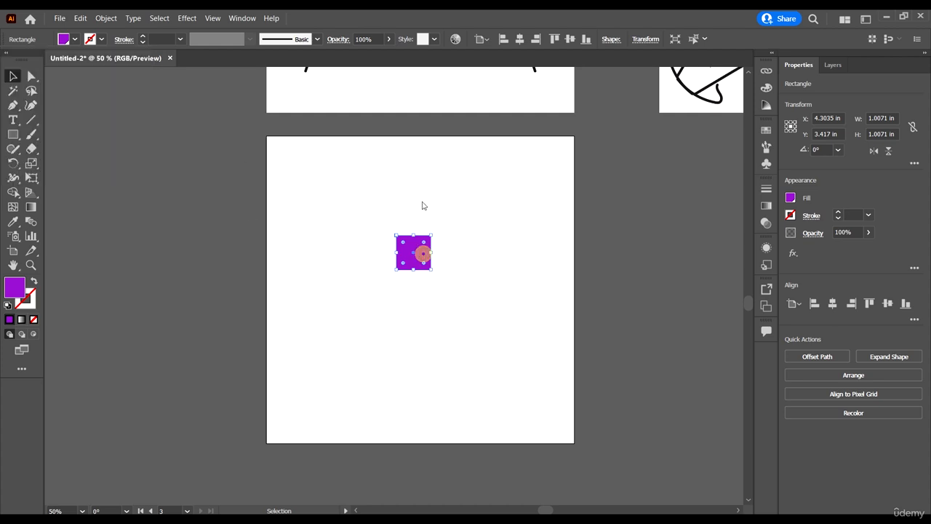
Duplicate the purple square side by side near the artboard's upper edge and fill the copy with the red swatch
left_click(468, 270)
left_click_drag(415, 252, 478, 198)
left_click(75, 38)
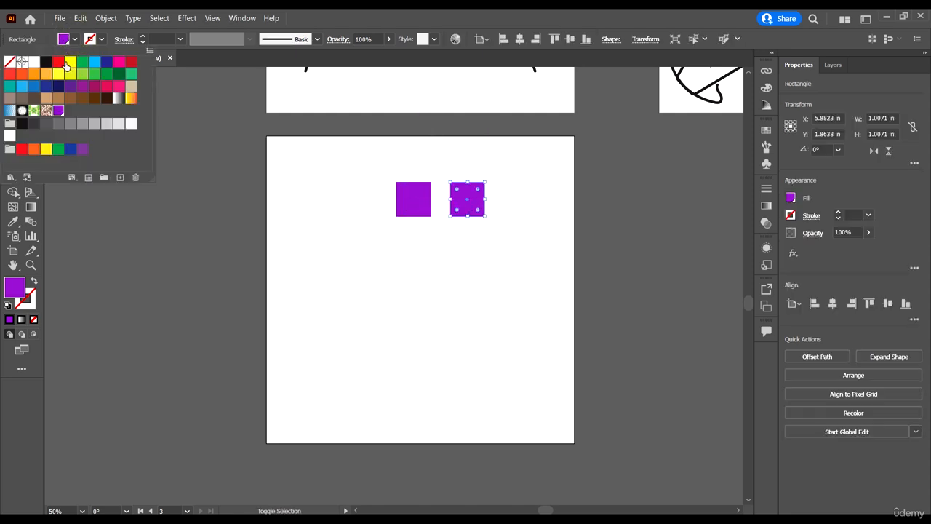
left_click(57, 63)
Duplicate the purple and red pair of squares downwards three times to form four rows
left_click(506, 257)
left_click_drag(505, 257, 425, 264)
left_click(424, 263, "shift")
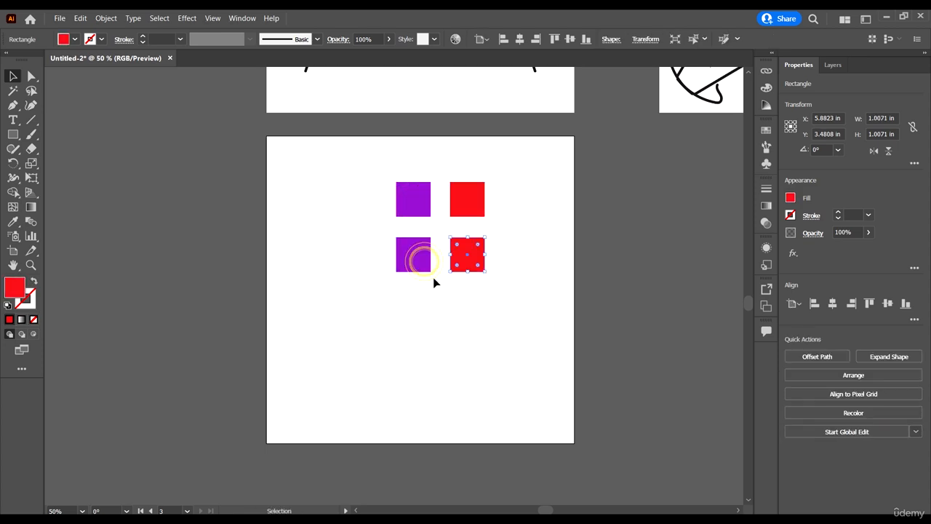
left_click_drag(509, 321, 429, 317)
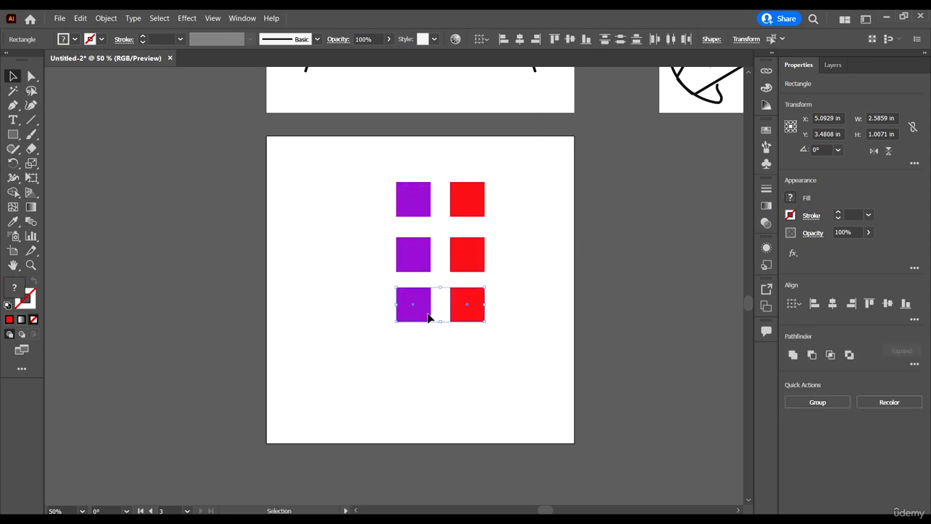
left_click_drag(484, 364, 416, 363)
Fill the red square in the first row with the light blue swatch and deselect it
left_click(547, 194)
left_click(467, 198)
left_click(64, 39)
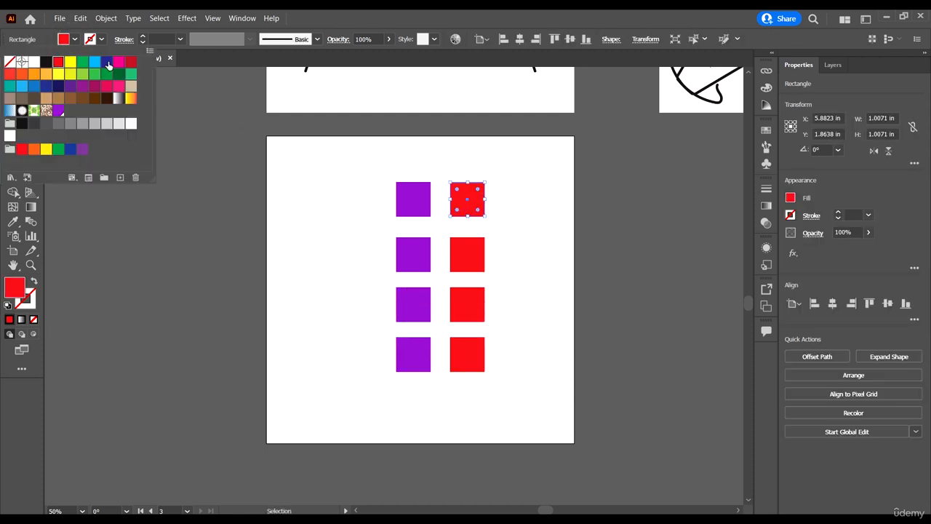
left_click(95, 62)
left_click(540, 160)
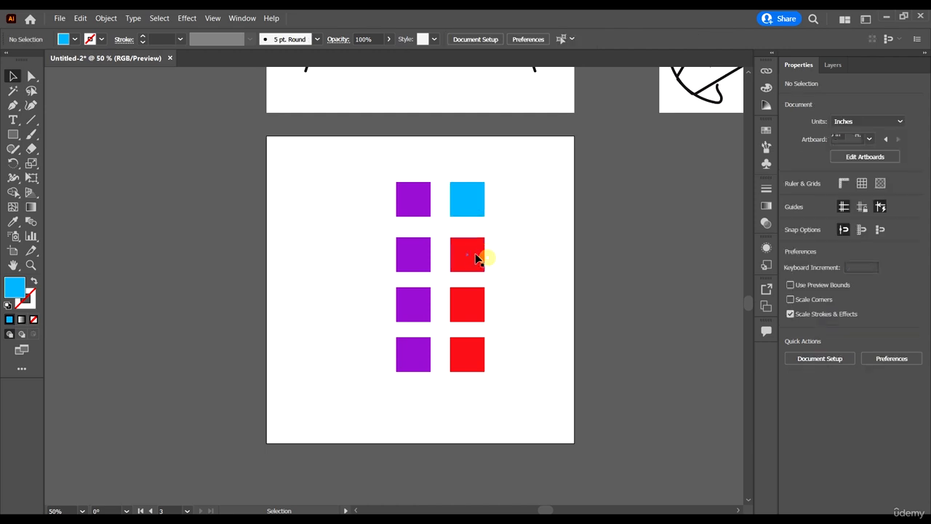
Fill the red square in the second row with the dark green swatch
left_click(476, 256)
left_click(63, 39)
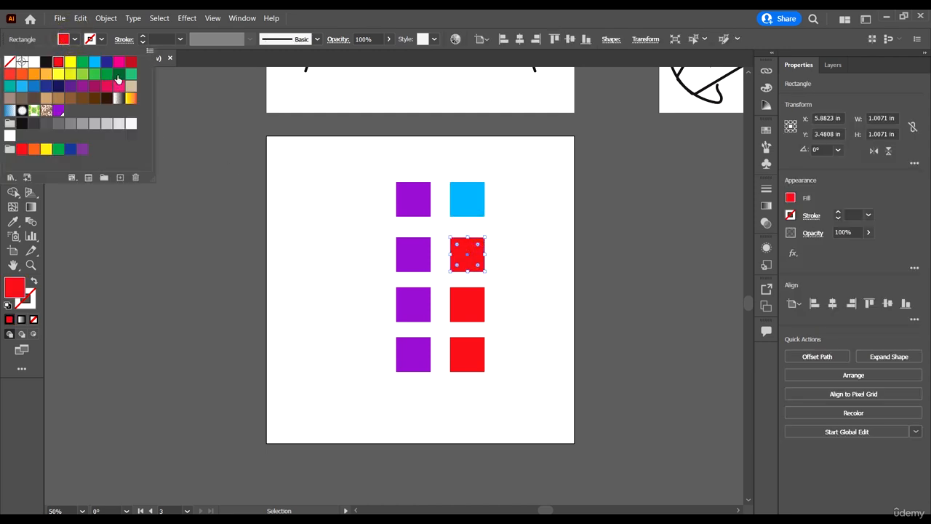
left_click(118, 75)
left_click(564, 281)
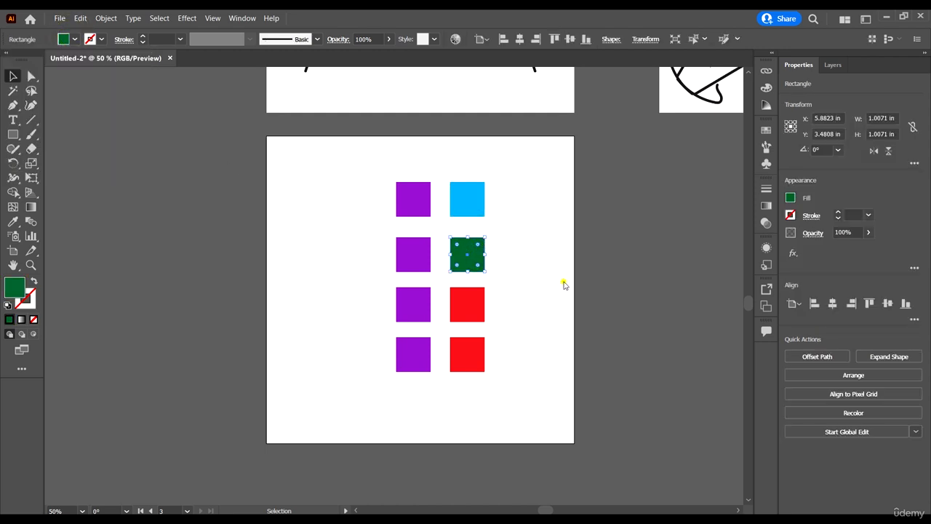
Edit the global purple swatch with preview turned on, setting its red value to 137
left_click(405, 204)
left_click(76, 40)
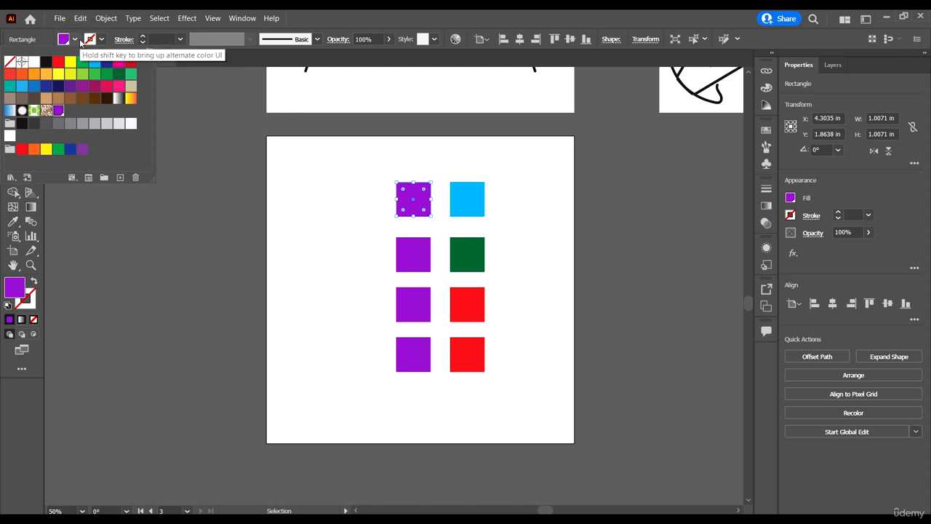
left_click(59, 110)
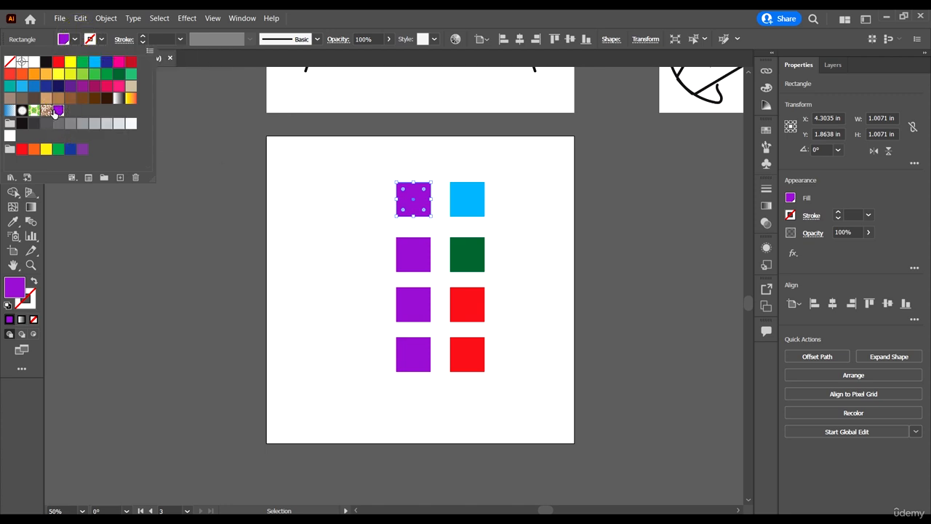
double_click(58, 110)
left_click_drag(484, 149, 652, 143)
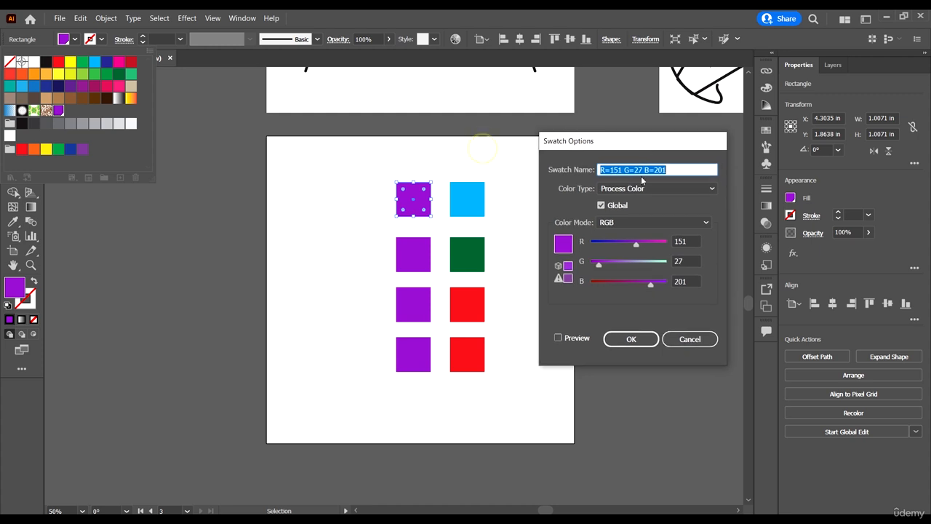
left_click(617, 244)
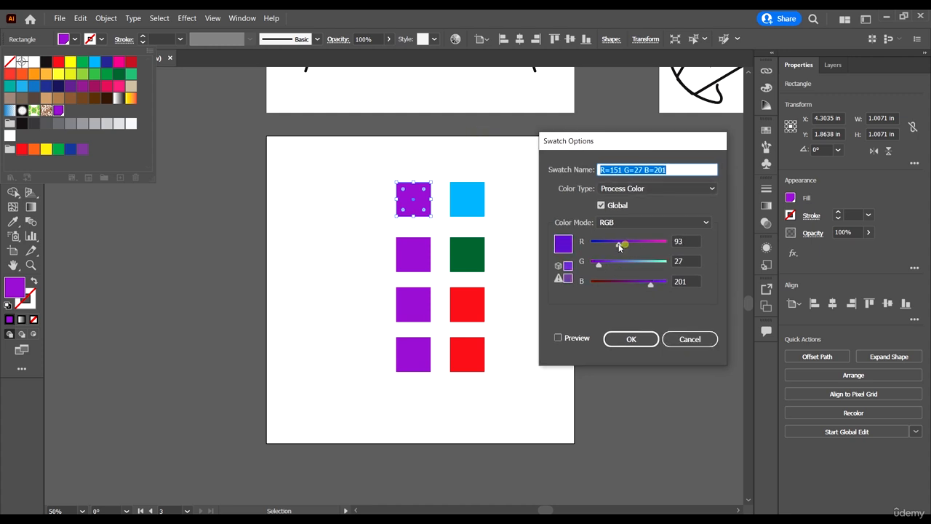
left_click(575, 340)
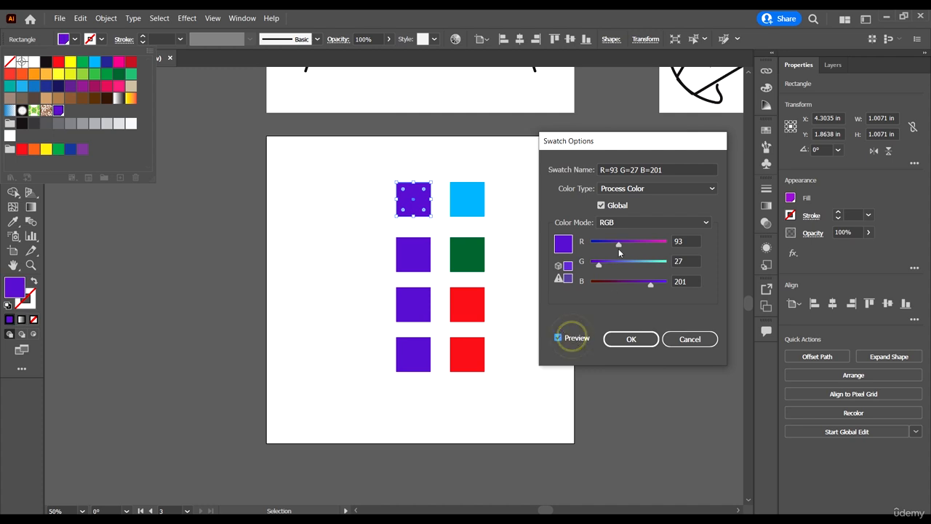
mouse_move(618, 245)
left_mouse_down()
mouse_move(603, 243)
mouse_move(661, 251)
mouse_move(631, 243)
left_mouse_up()
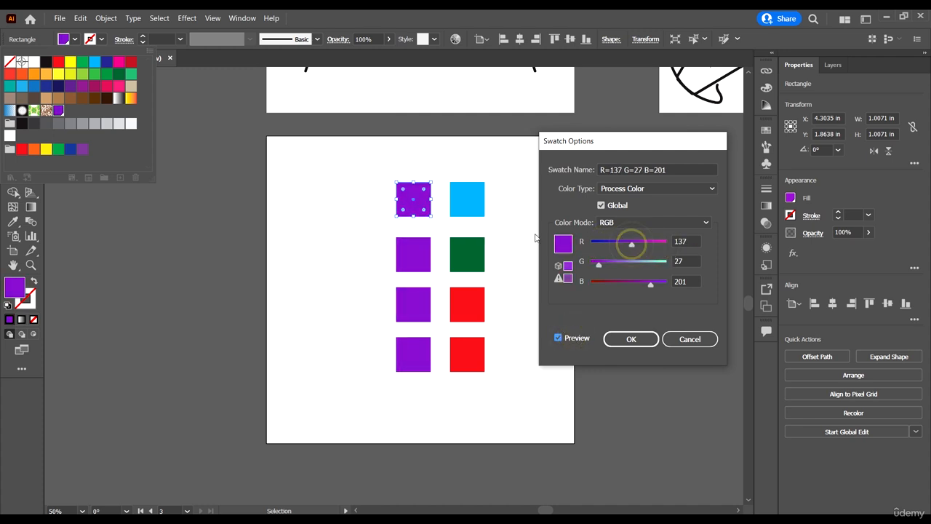
left_click(632, 342)
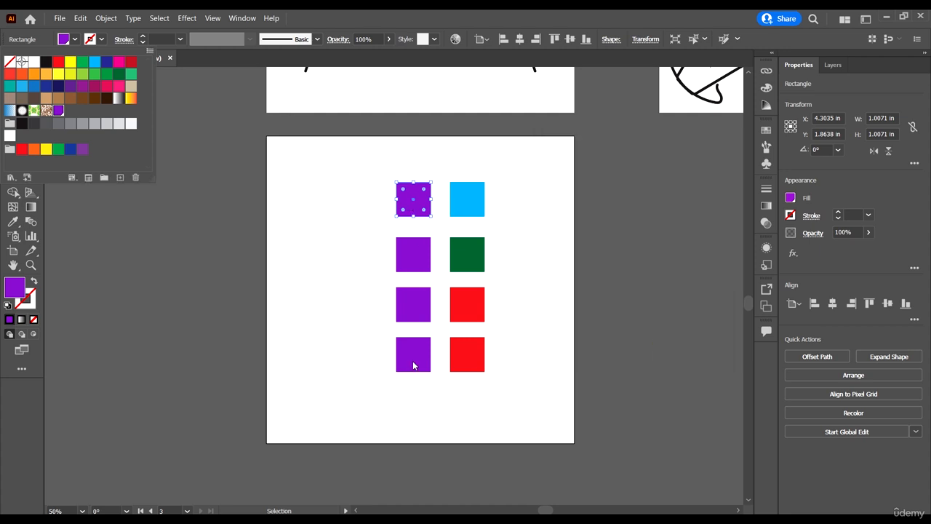
Set the global purple swatch's red value to 77 and its green value to 211 in two successive edits
double_click(57, 111)
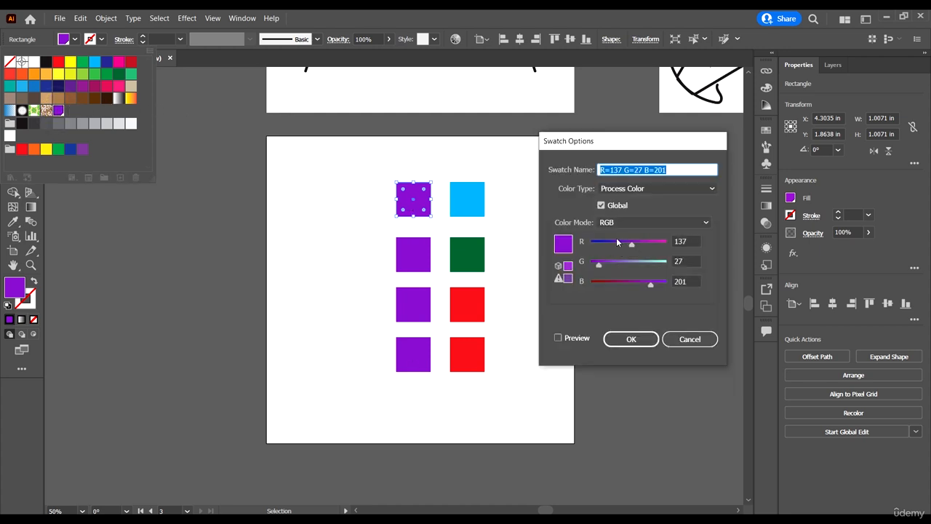
left_click(614, 243)
left_click(630, 341)
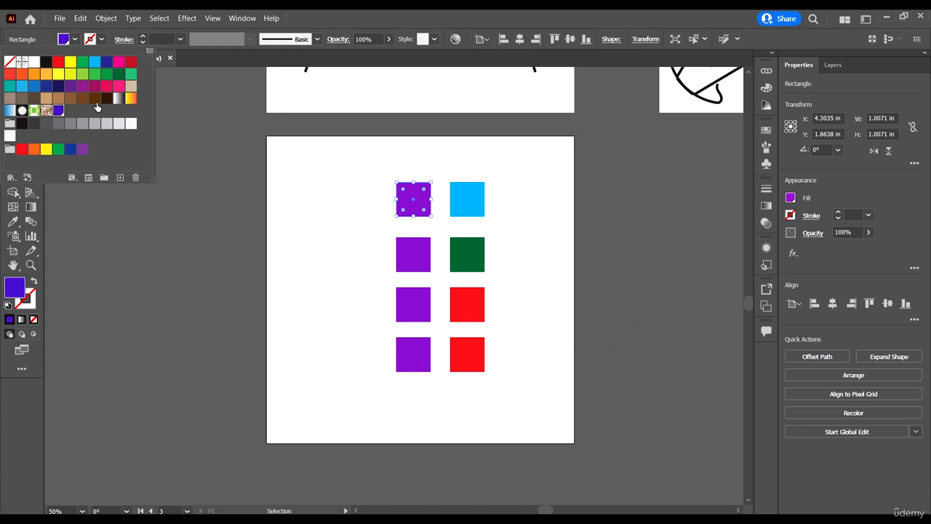
double_click(57, 113)
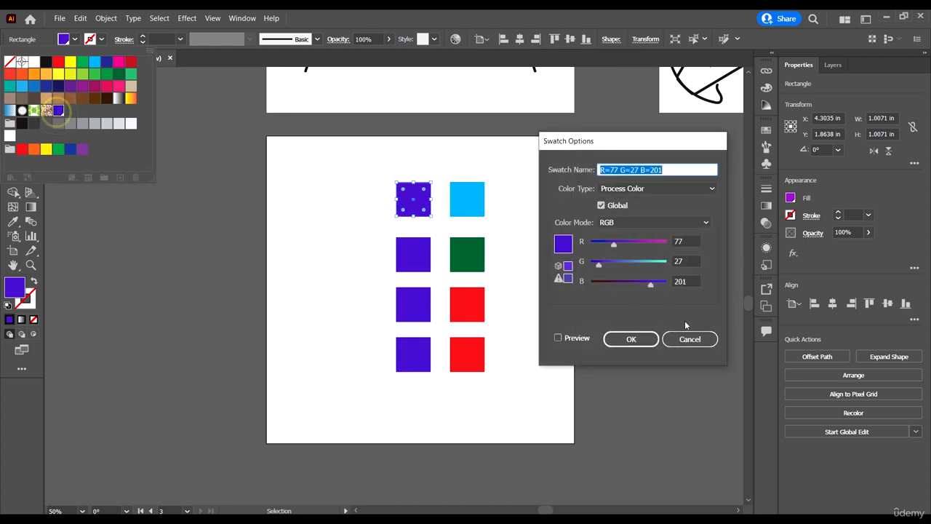
left_click(654, 263)
left_click(630, 339)
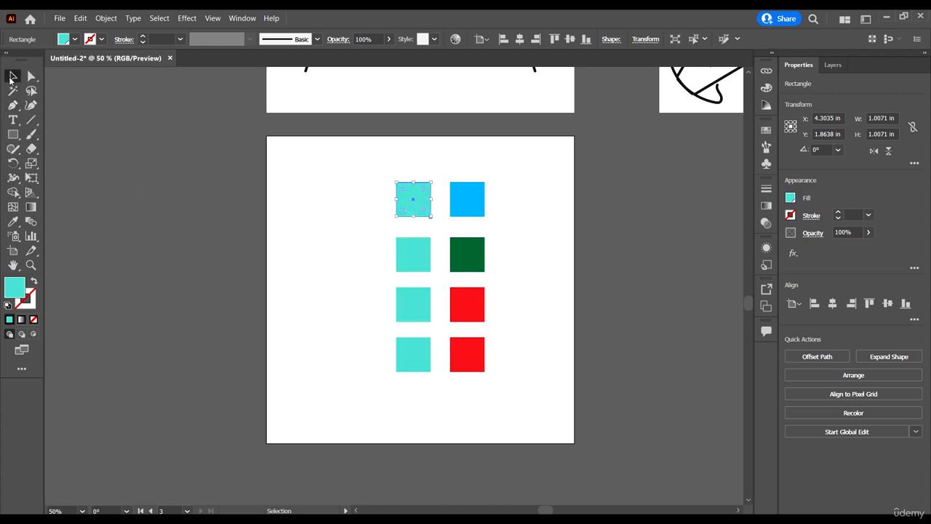
Select the light blue square in the first row and show its fill swatches
left_click(12, 77)
left_click(304, 260)
left_click(411, 201)
left_click(467, 199)
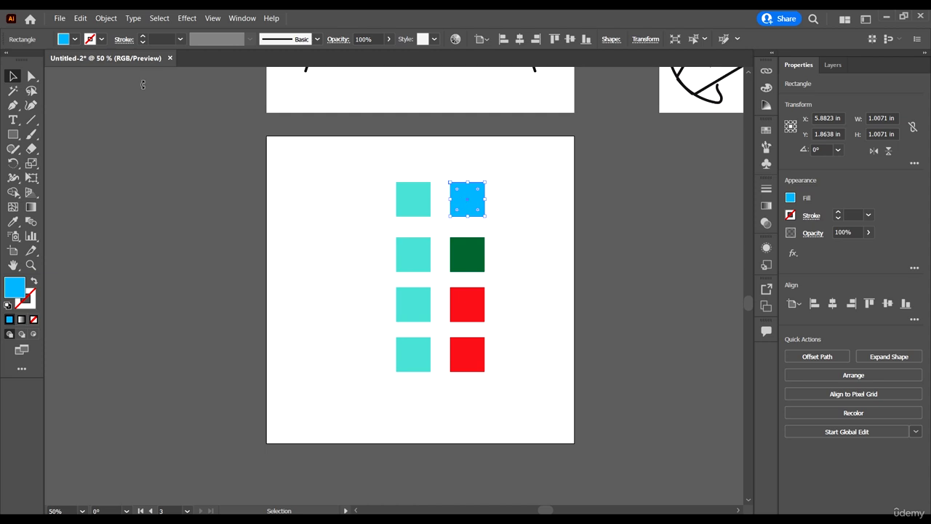
left_click(72, 37)
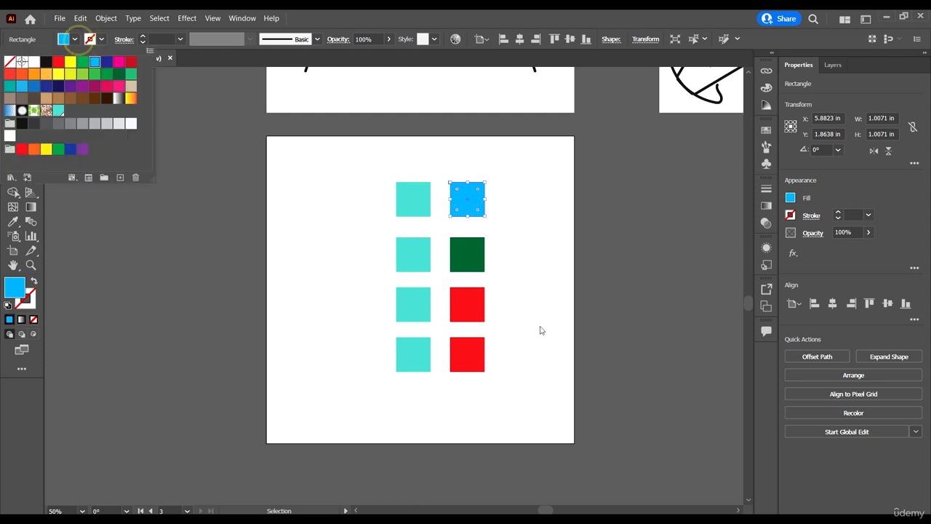
Try setting the non-global CMYK Red swatch's red value to 109 with preview on for the third-row red square, and cancel
left_click(473, 294)
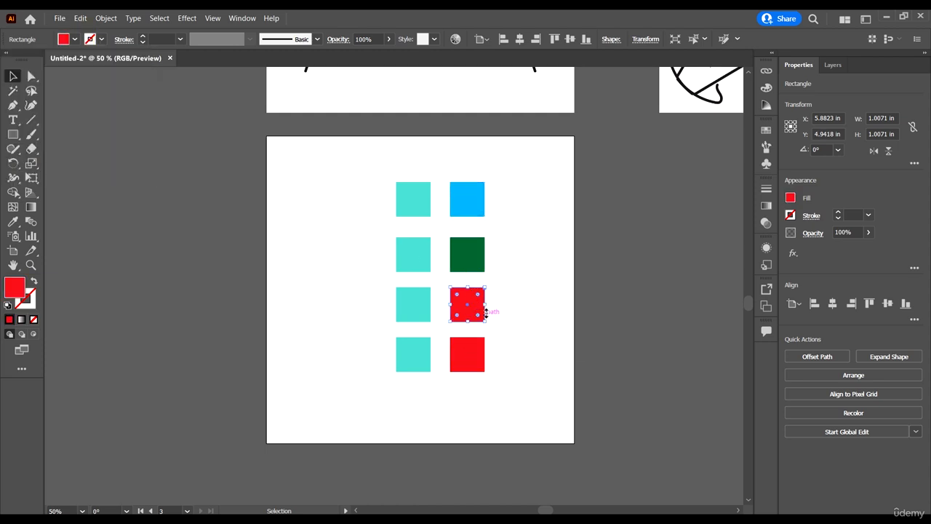
left_click(72, 38)
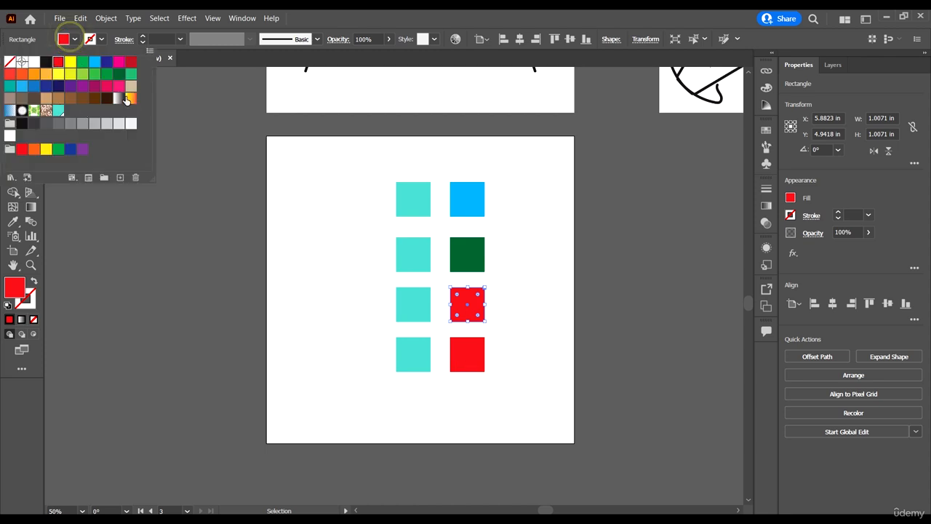
double_click(58, 65)
left_click(558, 338)
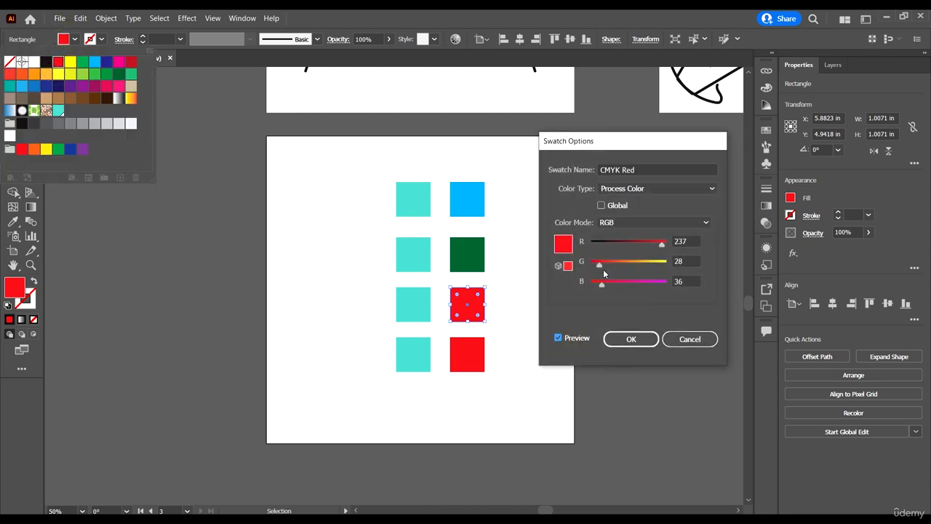
left_click_drag(640, 244, 623, 243)
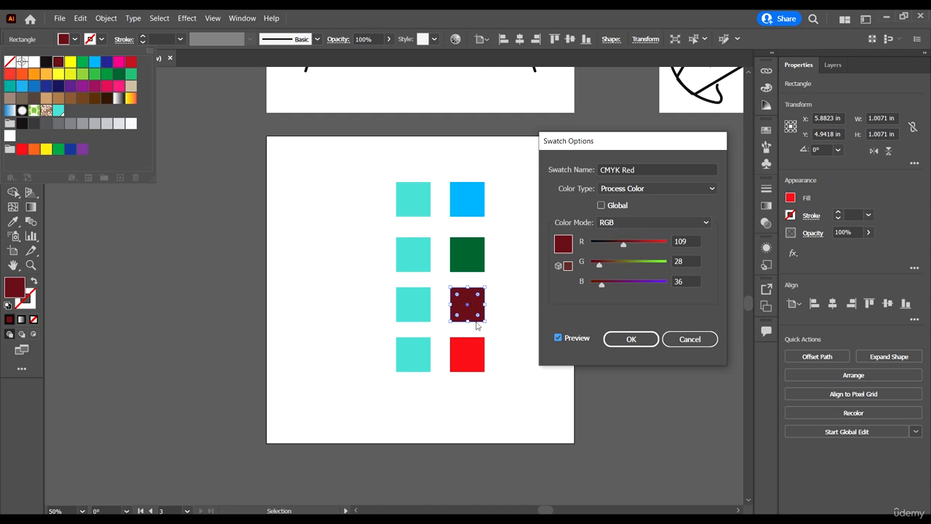
left_click(690, 339)
left_click(585, 407)
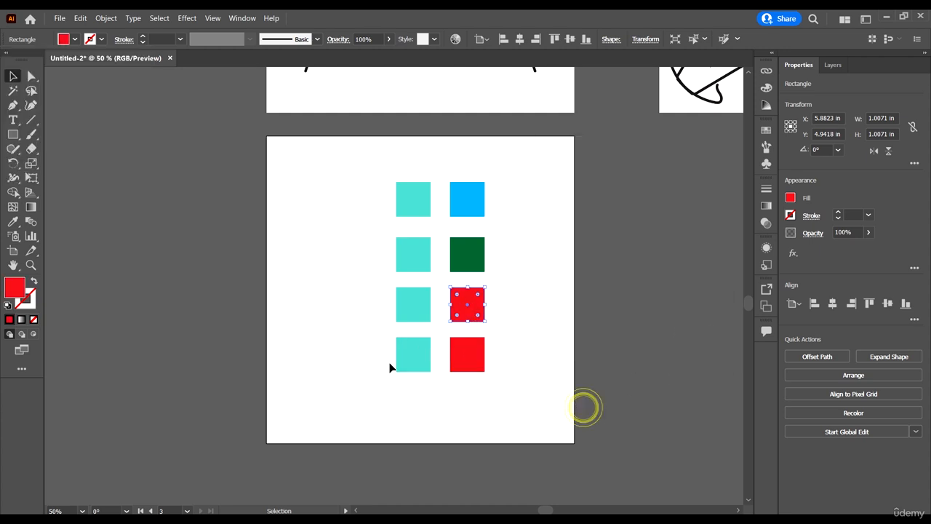
Try setting the global turquoise swatch's blue value to 26 with preview on, and cancel the edit
left_click(416, 360)
left_click(75, 38)
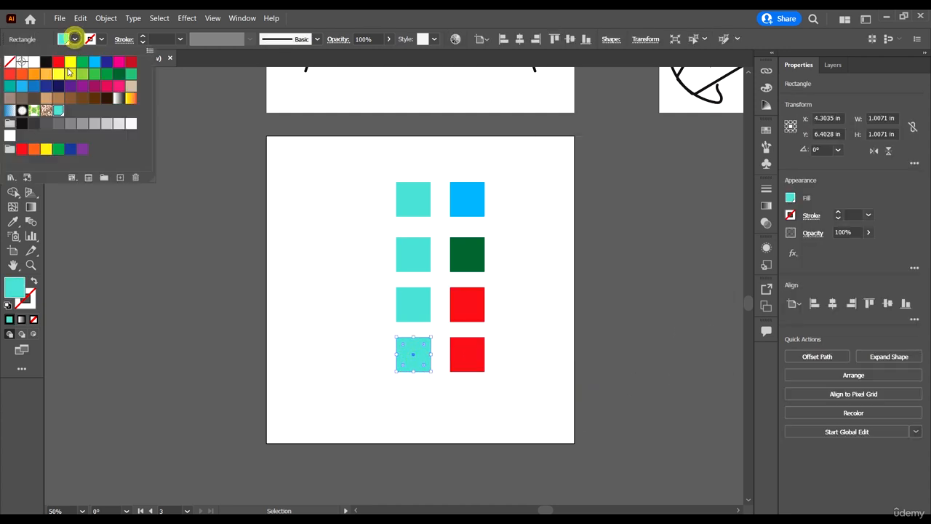
double_click(61, 111)
left_click(558, 338)
left_click_drag(654, 284, 598, 284)
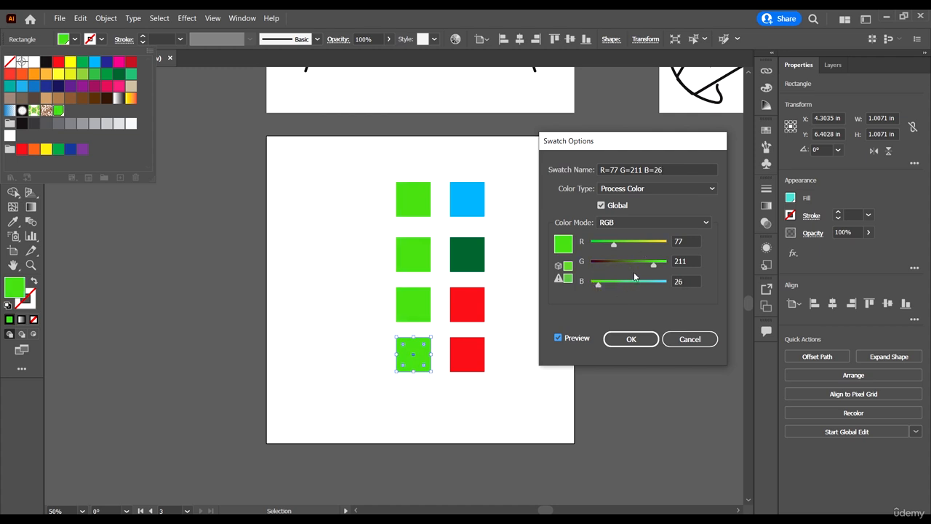
left_click(690, 339)
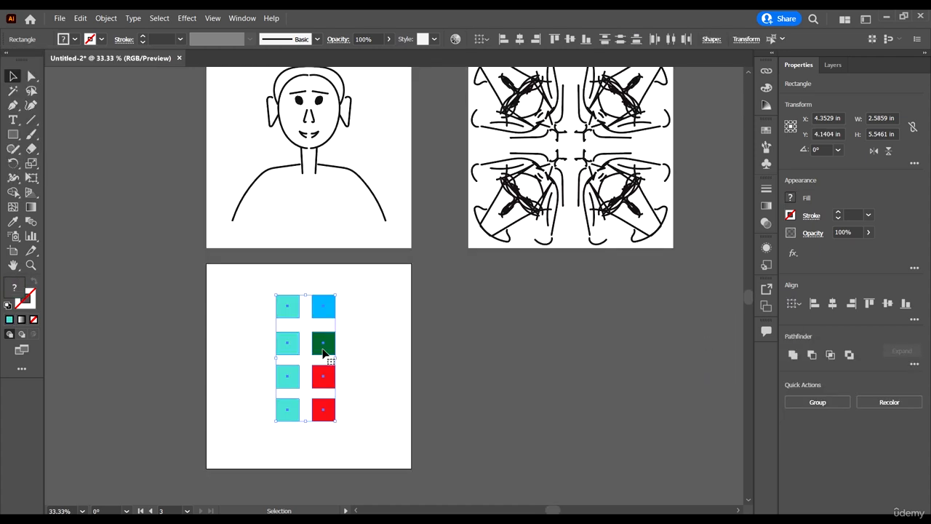
Delete all the coloured squares and the empty artboard that held them
key("Delete")
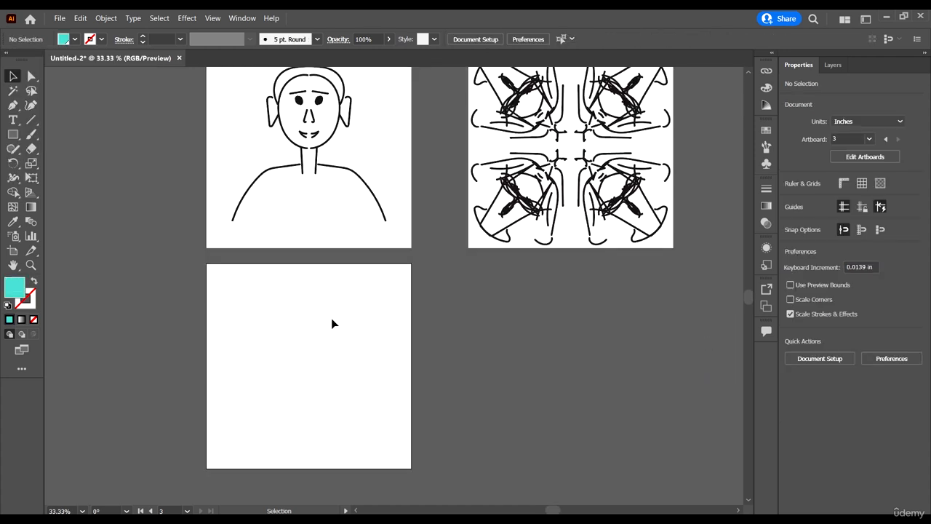
left_click(12, 251)
left_click(358, 356)
key("Delete")
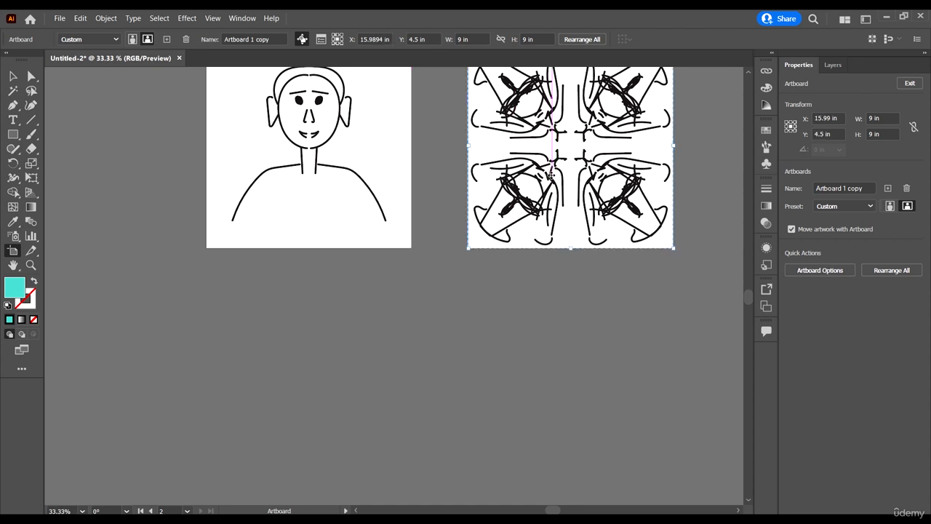
Delete the artboard named Artboard 1 copy
scroll(568, 156, "up", 1)
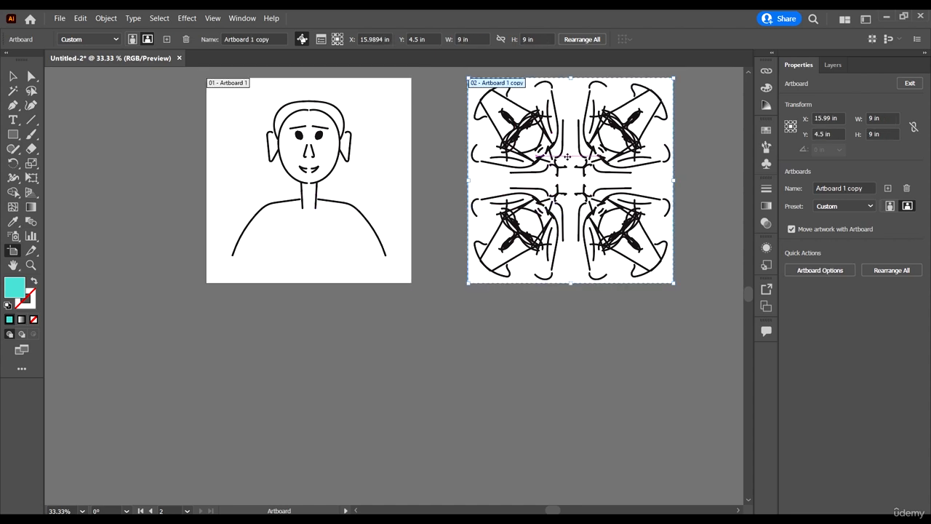
scroll(534, 185, "up", 1)
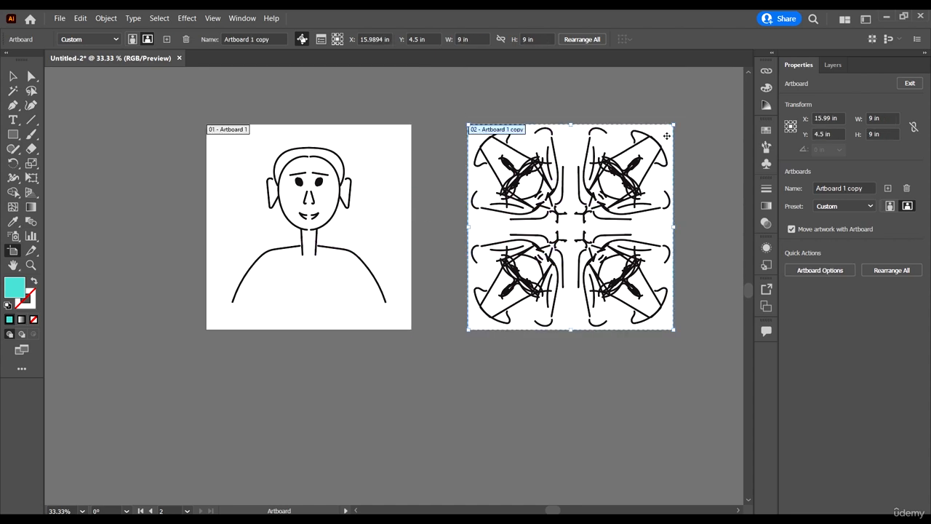
key("Delete")
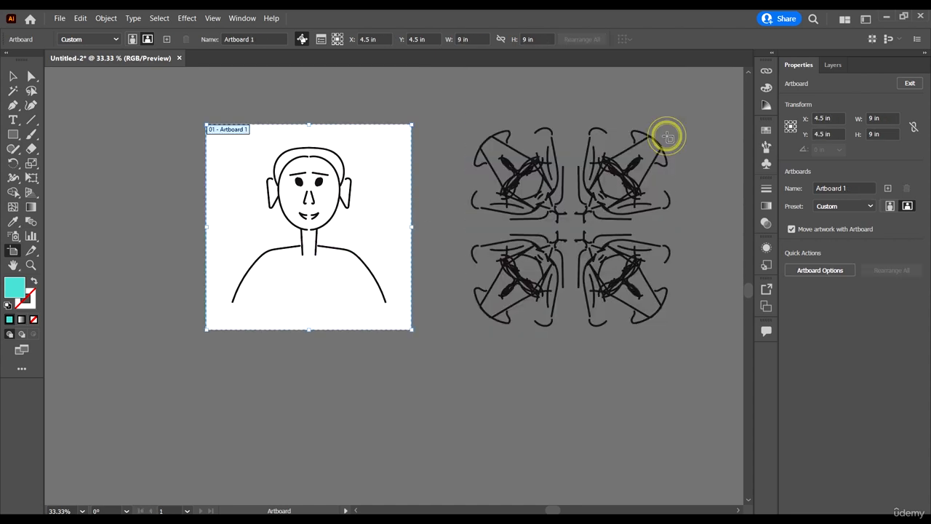
Delete all remaining artwork, including the portrait and the mirrored line drawing
left_click(12, 76)
left_click(131, 88)
key("ctrl+a")
key("Delete")
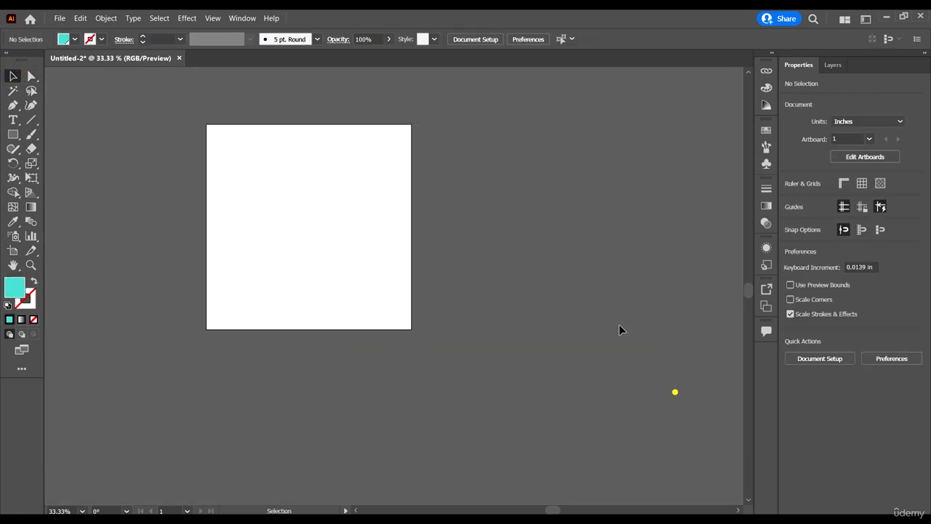
Add a new layer and move it to the top of the layer stack
left_click(833, 65)
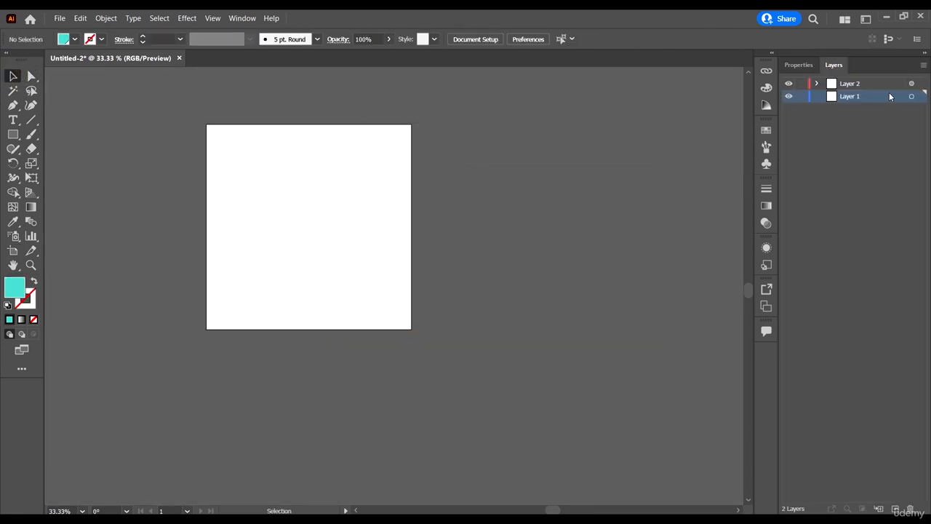
left_click(896, 509)
left_click_drag(887, 96, 874, 78)
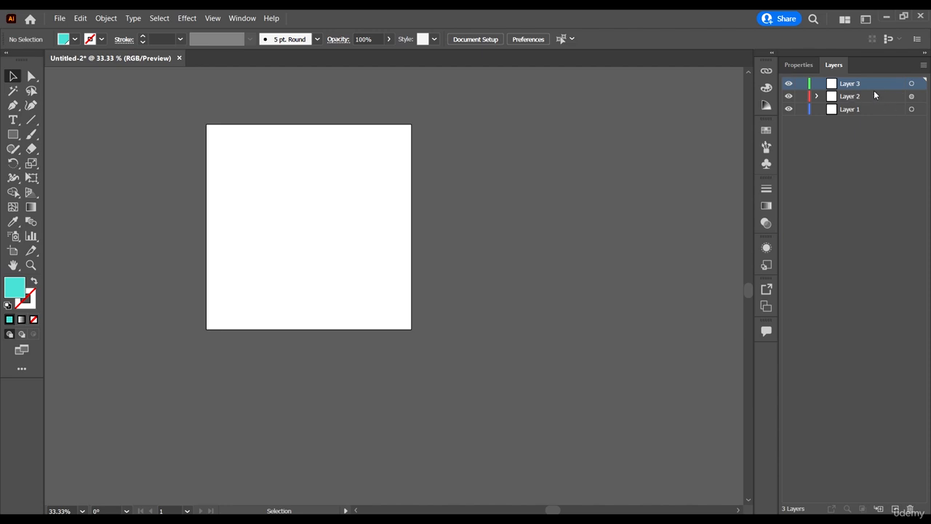
Delete Layer 2 and Layer 1 so that only the new layer is kept
left_click(895, 97)
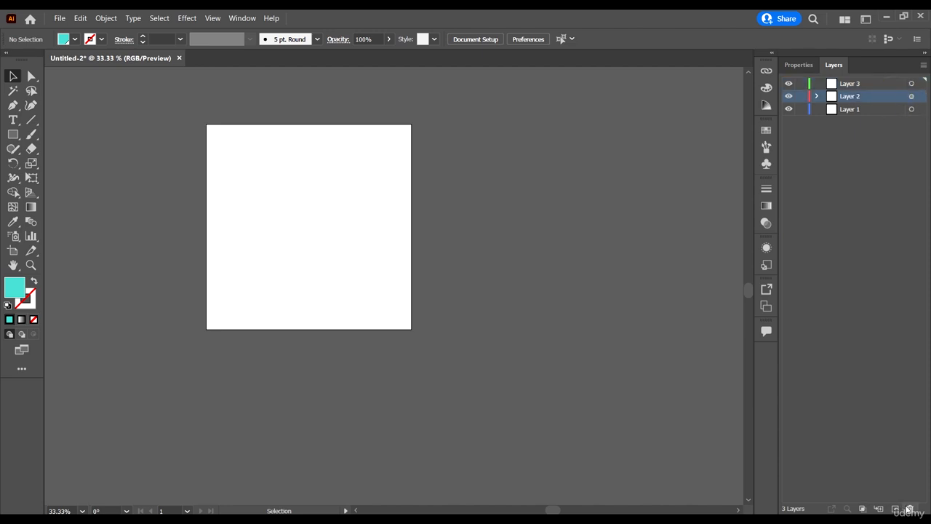
left_click(909, 508)
left_click(501, 286)
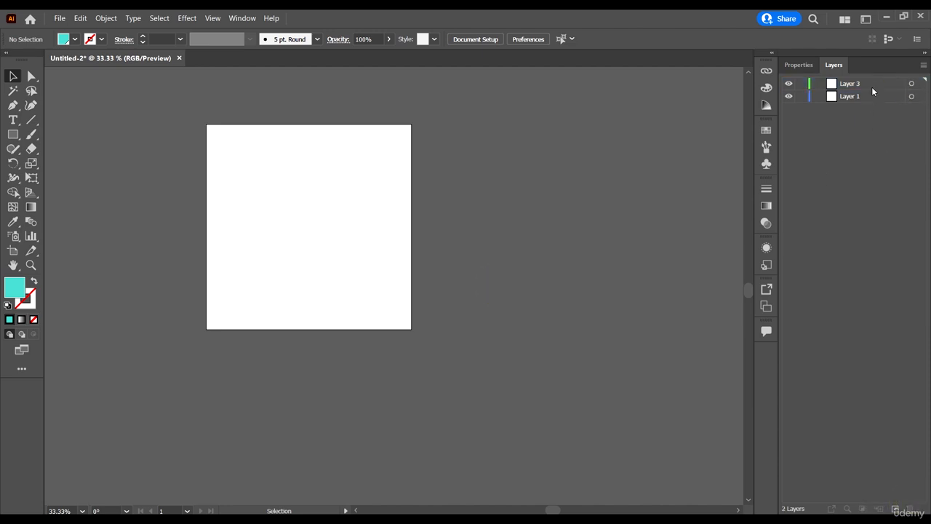
left_click(889, 96)
left_click(911, 96)
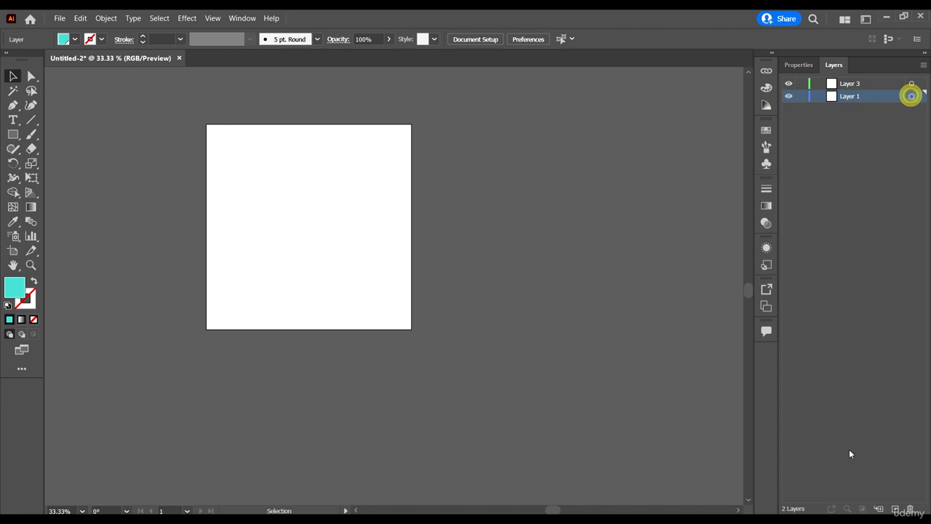
left_click(909, 509)
scroll(222, 165, "up", 1)
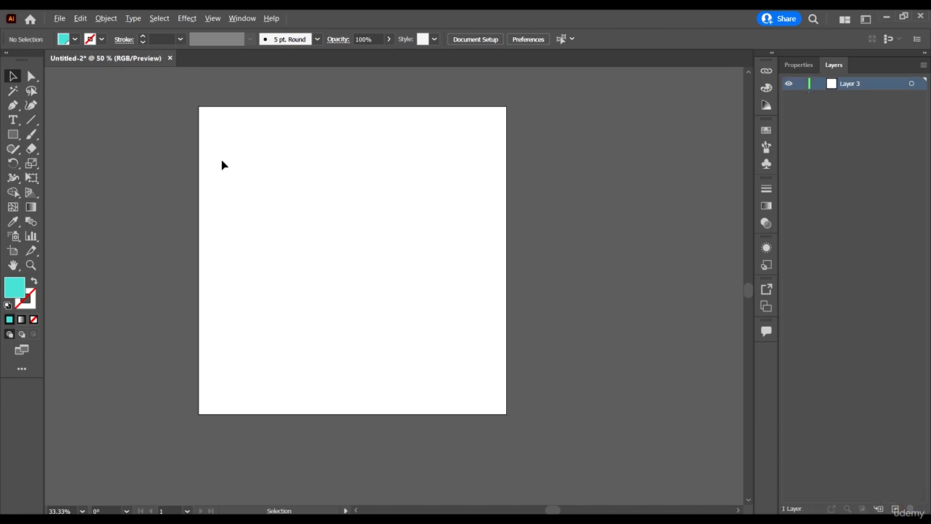
Draw a turquoise square near the centre of the artboard and round all four of its corners
scroll(269, 198, "up", 1)
scroll(268, 198, "left", 1)
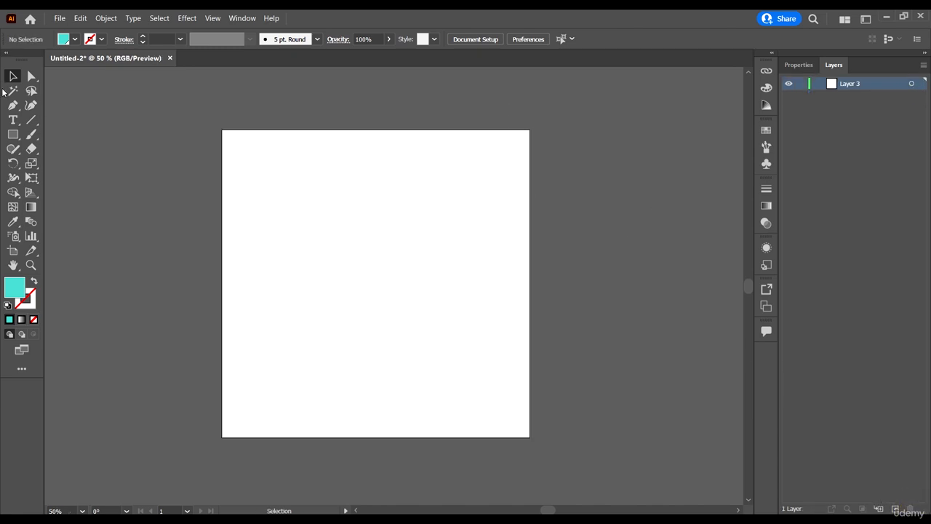
left_click(15, 136)
left_click_drag(308, 216, 433, 340)
key("v")
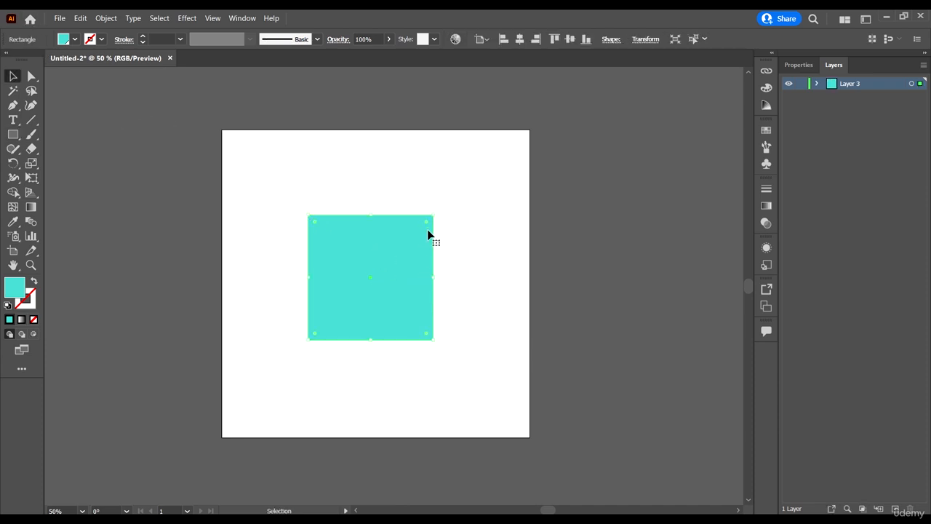
left_click_drag(427, 222, 421, 251)
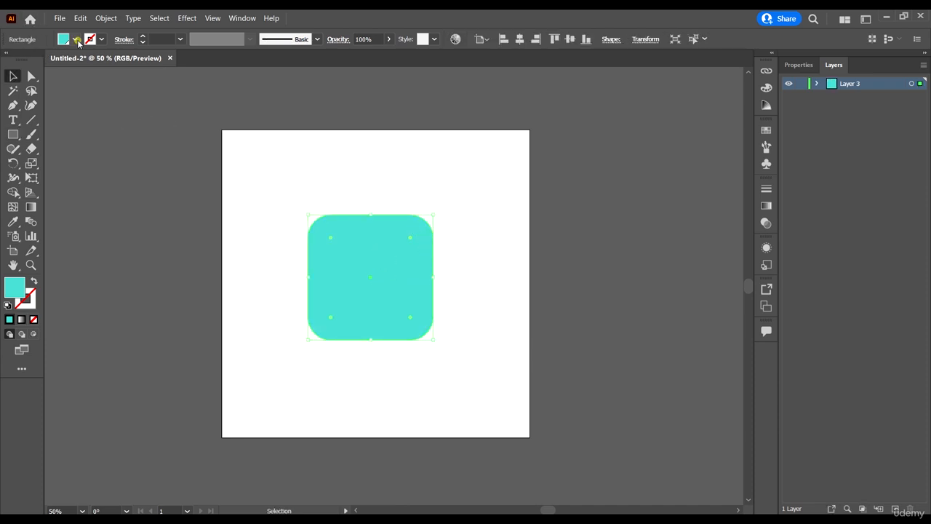
Change the rounded square's fill to black
left_click(77, 40)
left_click(43, 60)
left_click(441, 233)
left_click(482, 283)
Align the rounded square to the artboard's horizontal and vertical centre
left_click_drag(409, 284, 414, 285)
left_click(531, 38)
left_click(516, 38)
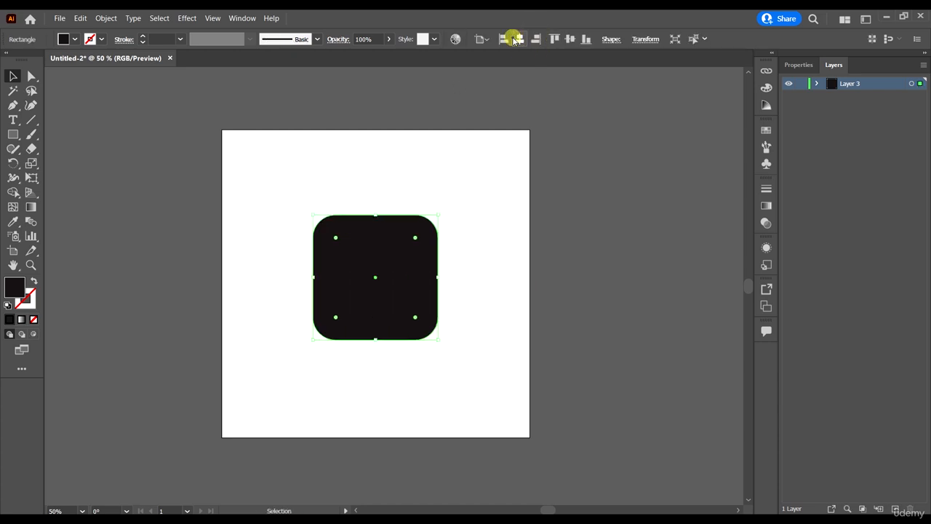
left_click(503, 38)
left_click(519, 38)
left_click(569, 39)
left_click(485, 249)
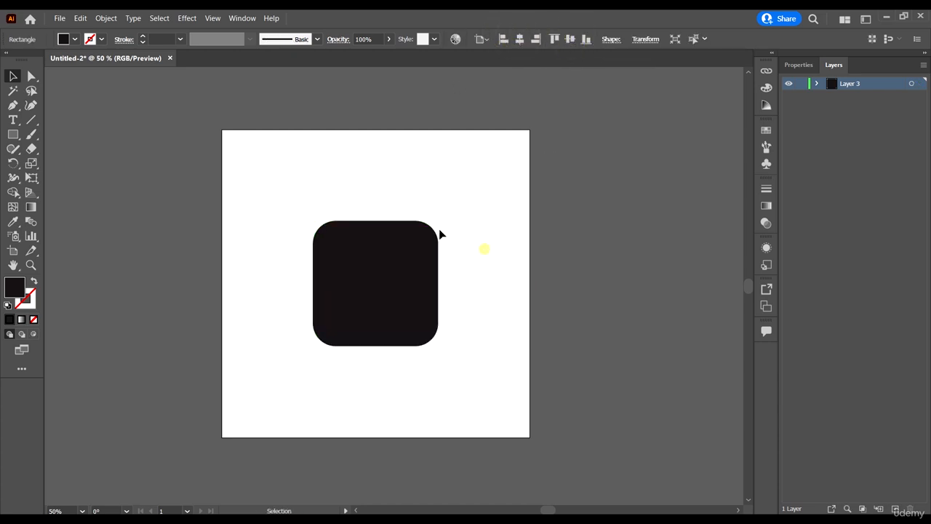
Scale the rounded square down proportionally about its centre to about 3.06 in wide
left_click(404, 258)
left_click_drag(439, 221, 433, 228)
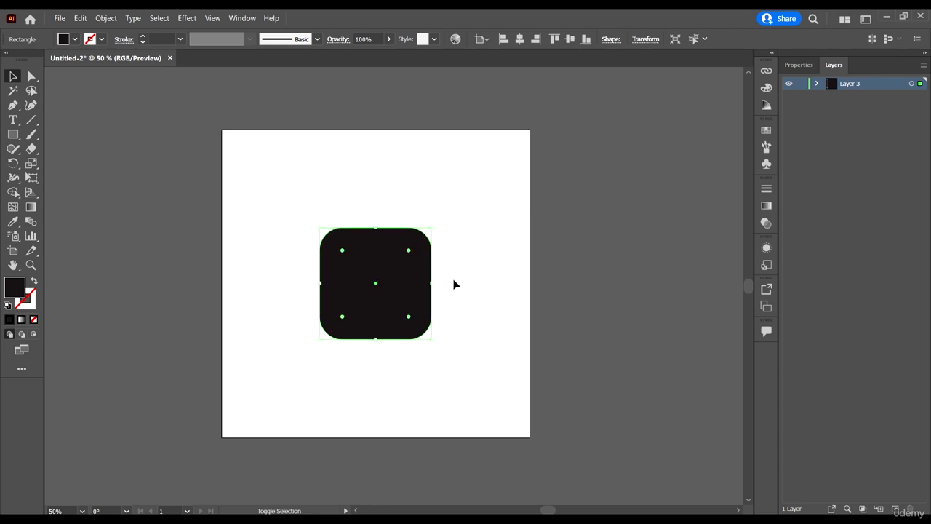
left_click(457, 284)
scroll(379, 315, "up", 1)
left_click(437, 246)
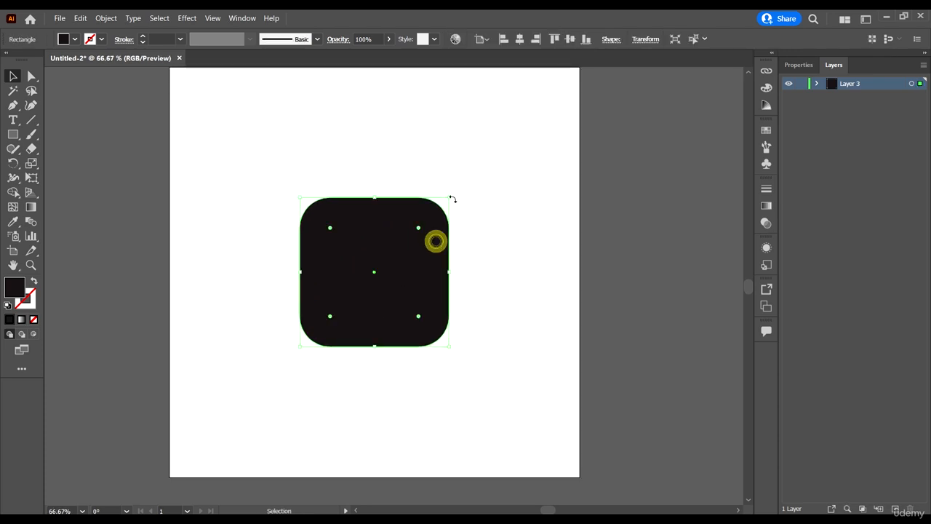
left_click_drag(451, 198, 444, 202)
left_click(505, 289)
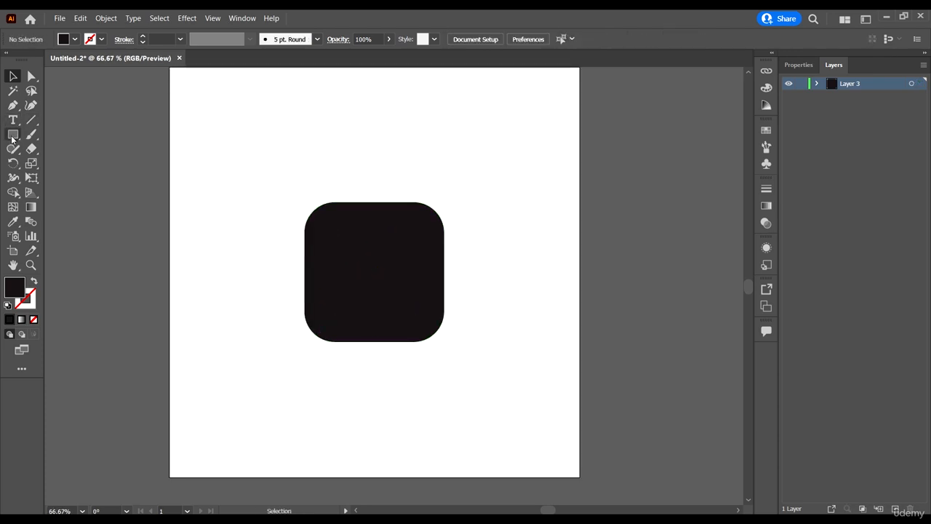
Draw a narrow vertical rectangle across the rounded square's lower edge and subtract it from the square with Minus Front
left_click(12, 134)
left_click_drag(355, 267, 383, 376)
key("v")
left_click_drag(443, 404, 291, 286)
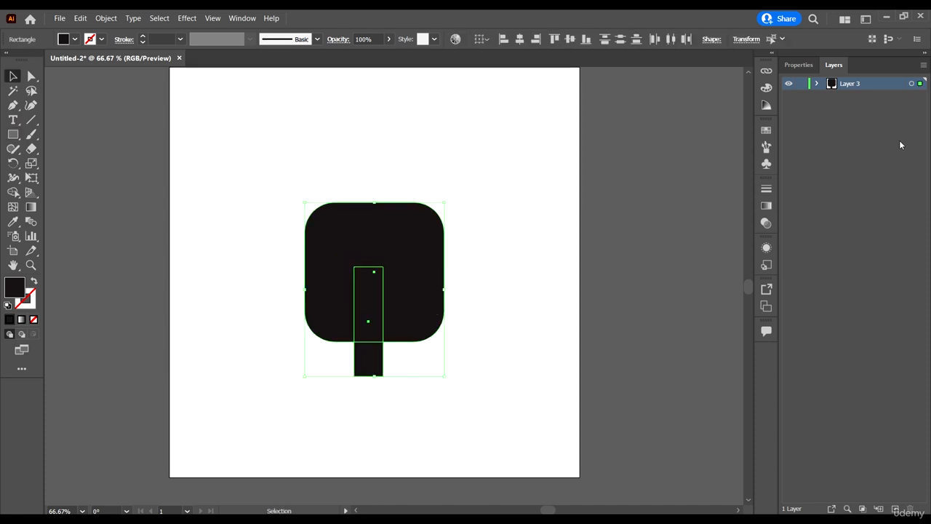
left_click(793, 65)
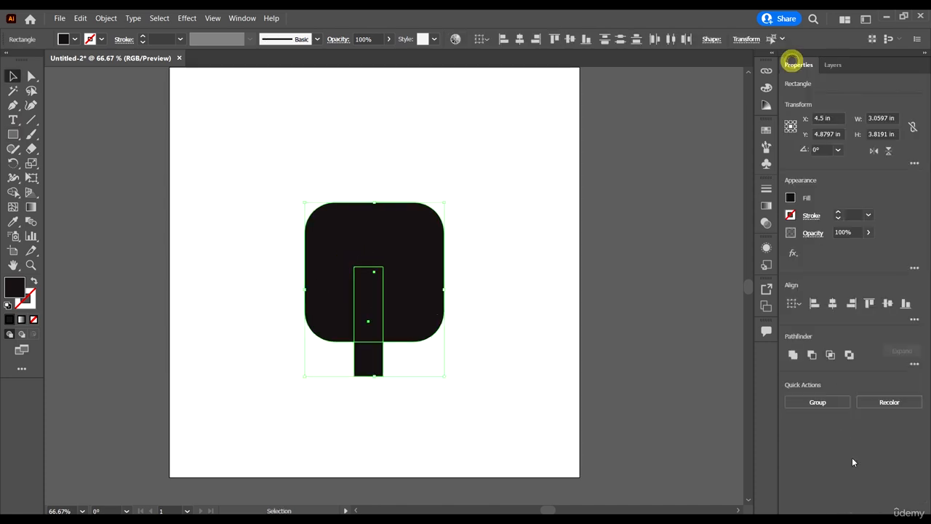
left_click(812, 355)
Round the inner bottom corner of the emblem's left leg and move the emblem up on the artboard
key("a")
left_click(507, 350)
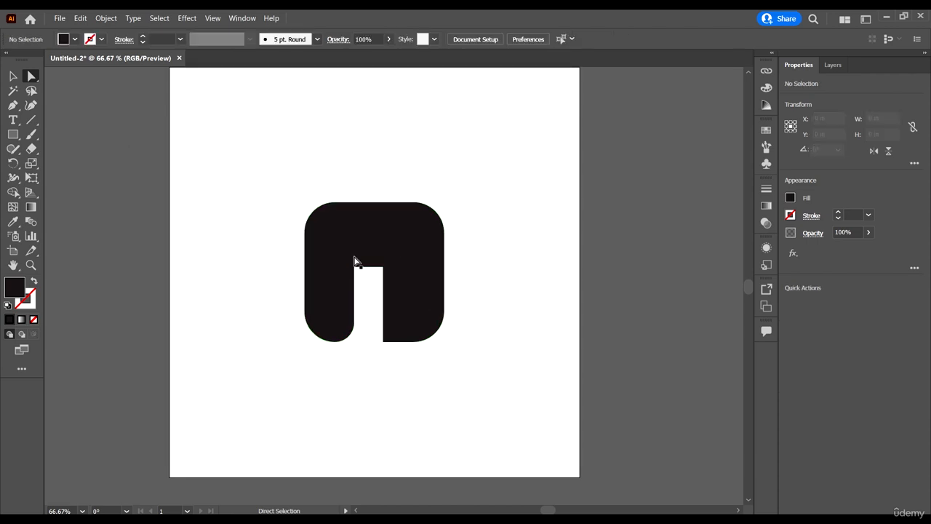
left_click_drag(403, 249, 403, 210)
key("v")
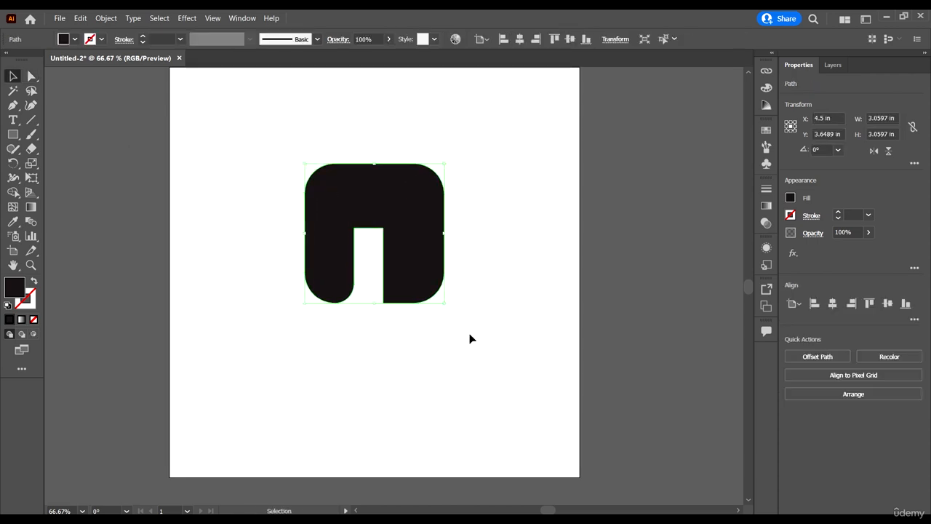
left_click(470, 338)
Add a text object below the emblem reading "logo"
left_click(12, 120)
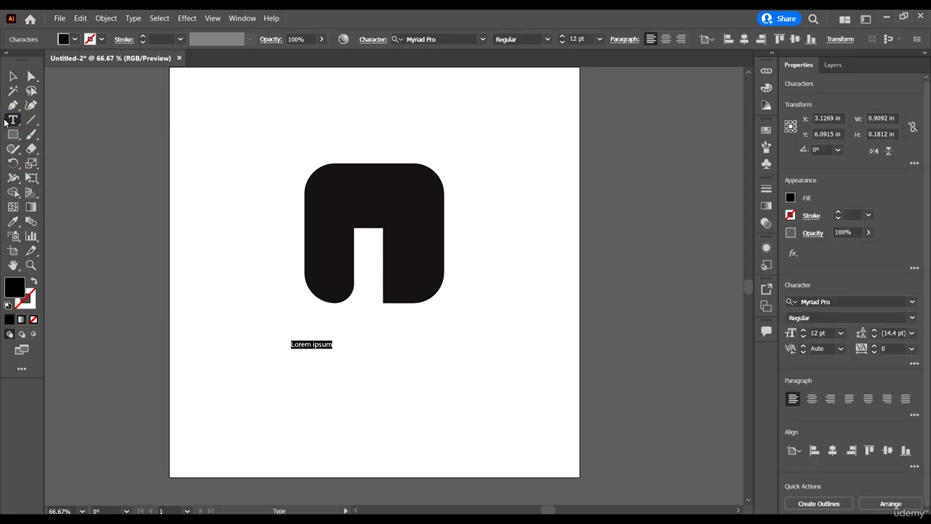
key("Escape")
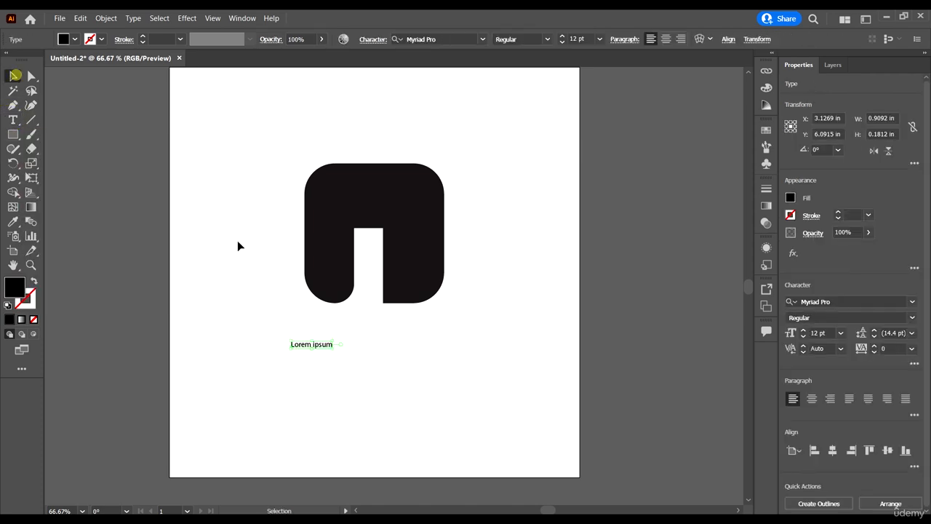
double_click(323, 345)
key("ctrl+a")
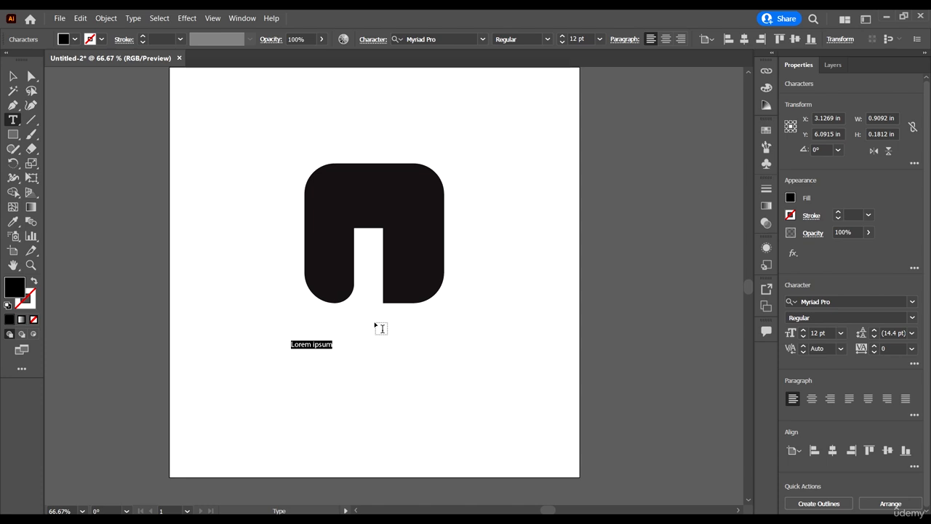
type("logo")
left_click(13, 76)
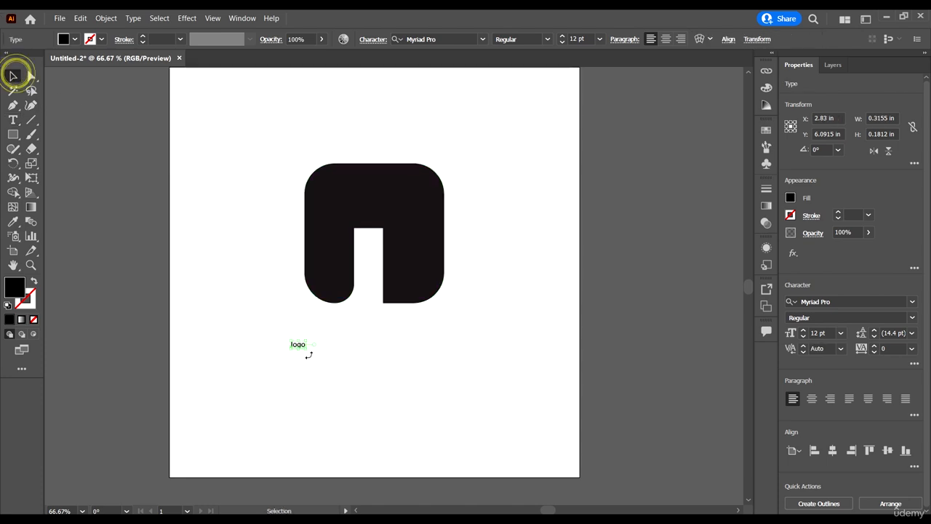
Enlarge the "logo" text to slightly wider than the emblem and arrange it directly beneath the raised emblem
left_click_drag(304, 348, 461, 443)
left_click_drag(434, 410, 429, 356)
left_click_drag(390, 237, 390, 213)
left_click(469, 316)
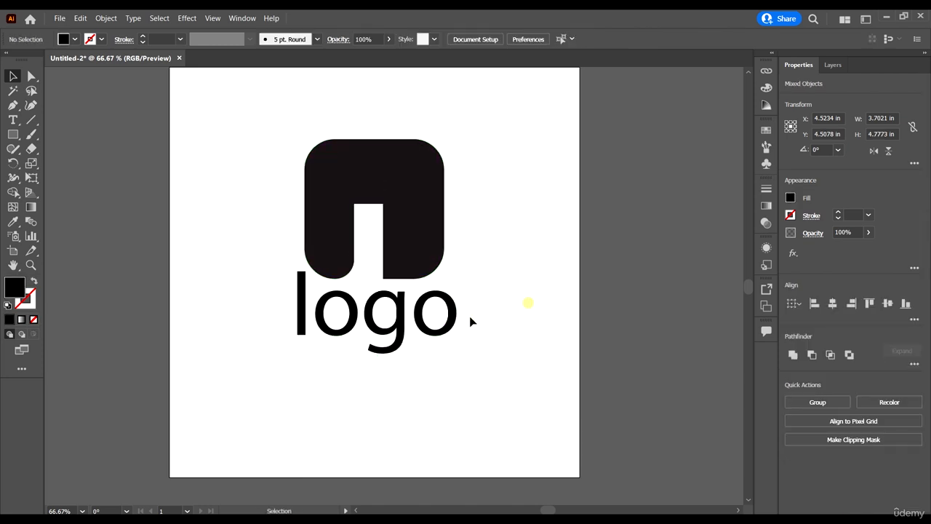
Reduce the "logo" text to about 113 pt and widen the gap between it and the emblem
left_click(456, 316)
left_click_drag(458, 259, 445, 270)
left_click_drag(381, 315, 381, 335)
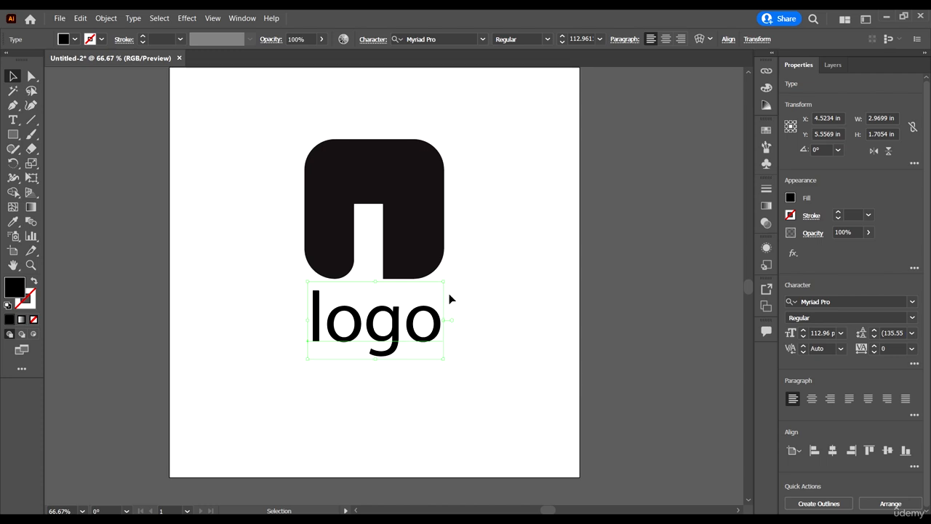
left_click(424, 221)
left_click_drag(424, 238, 423, 230)
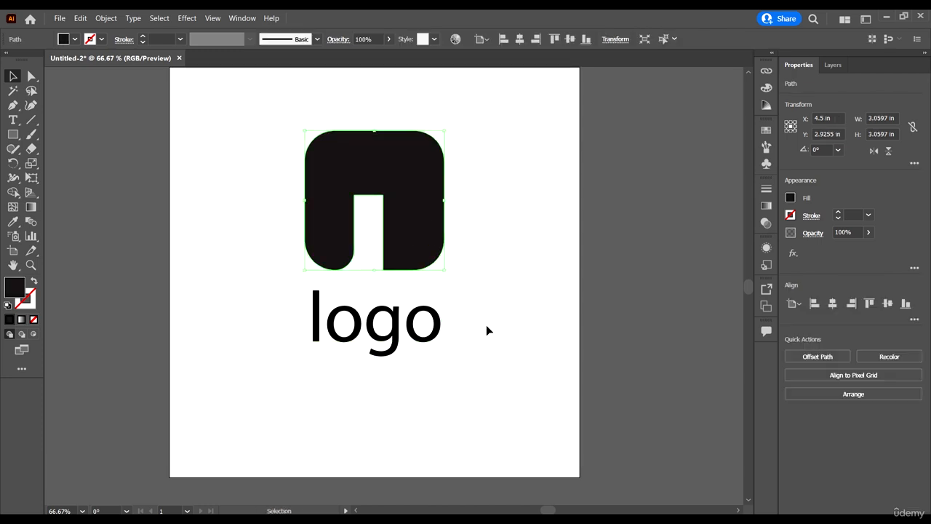
Move the emblem and text down together, and shrink the text about its centre to about 86 pt
scroll(491, 346, "up", 2)
scroll(487, 343, "down", 2)
left_click_drag(489, 371, 415, 268)
left_click(478, 284)
left_click(433, 341)
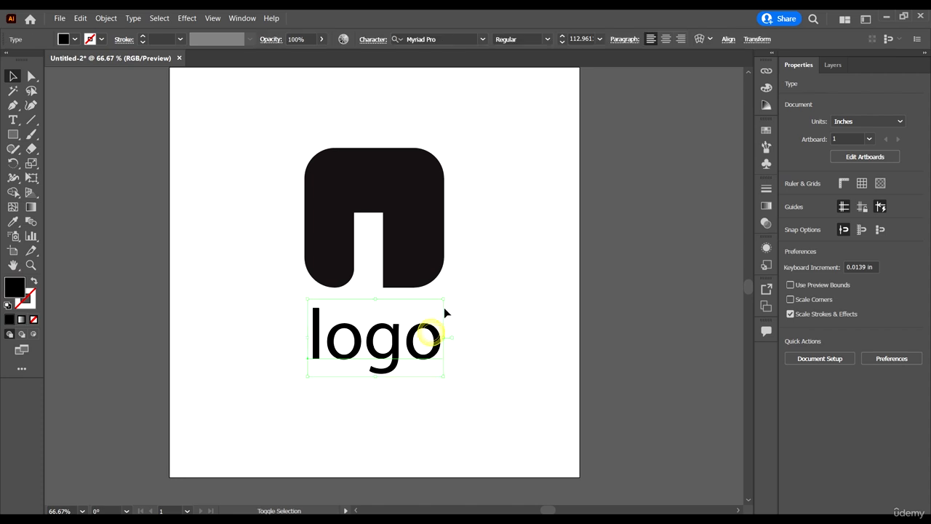
left_click_drag(442, 307, 427, 308)
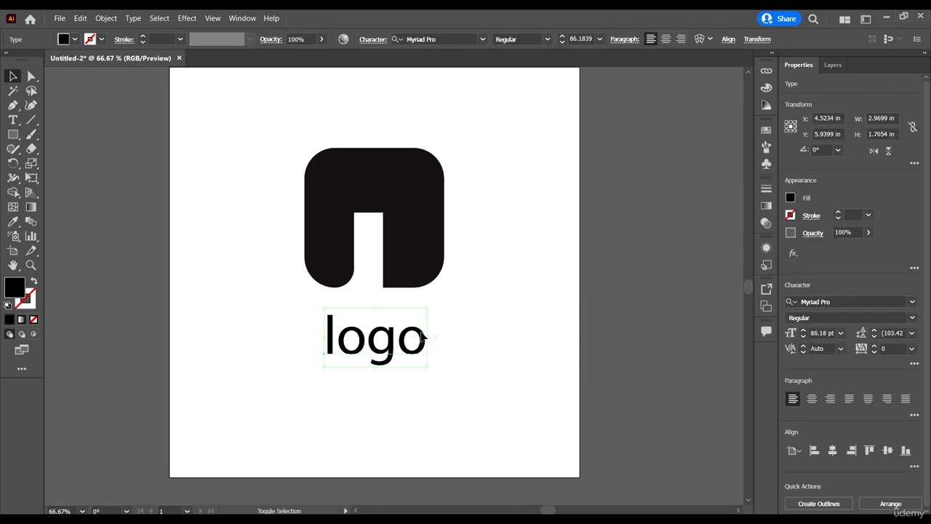
Examine the emblem and its text both close up and at reduced size on the artboard
scroll(381, 239, "down", 3)
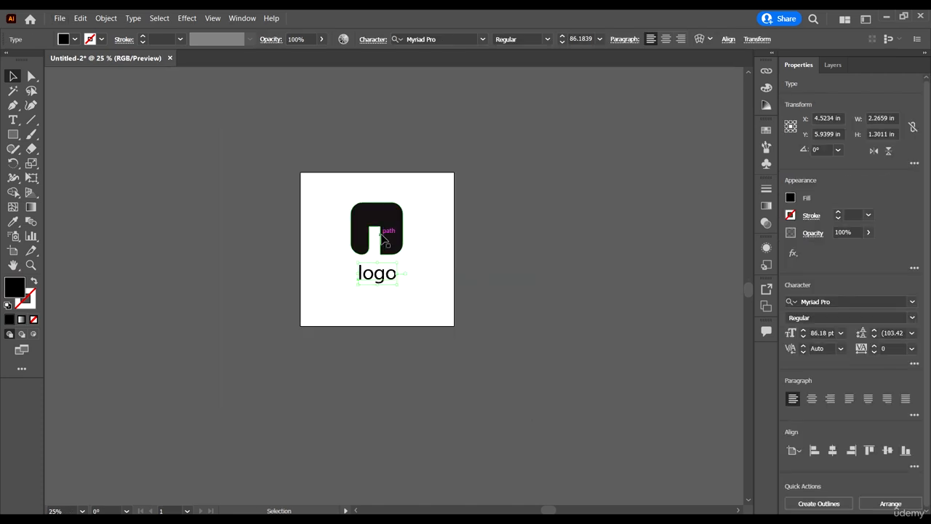
scroll(382, 240, "up", 3)
scroll(382, 239, "down", 1)
scroll(384, 241, "up", 2)
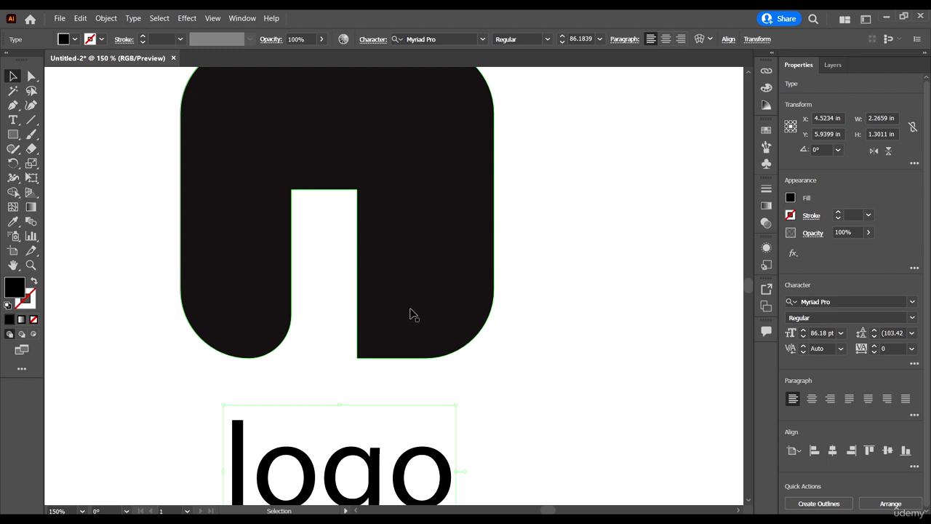
scroll(414, 309, "down", 1)
scroll(371, 273, "down", 2)
scroll(369, 269, "down", 6)
scroll(369, 283, "up", 5)
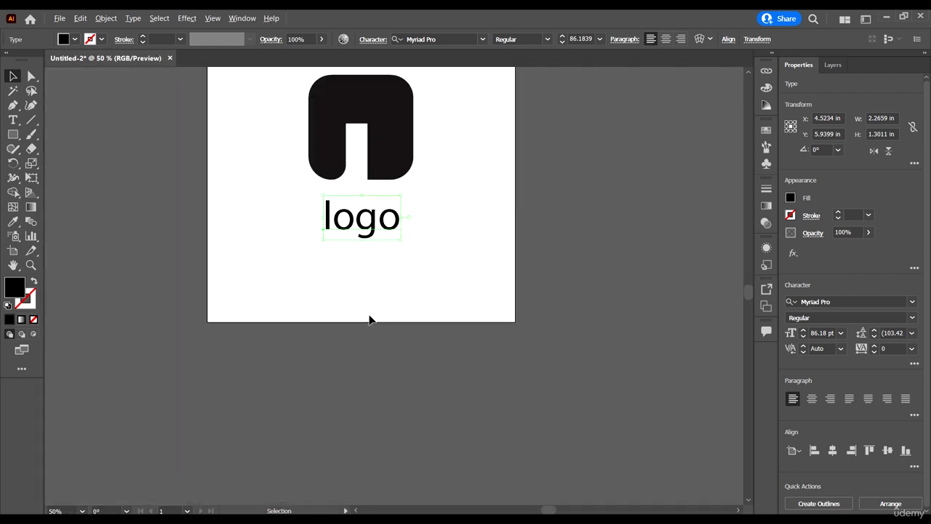
scroll(374, 188, "up", 2)
scroll(364, 222, "up", 2)
scroll(374, 232, "down", 2)
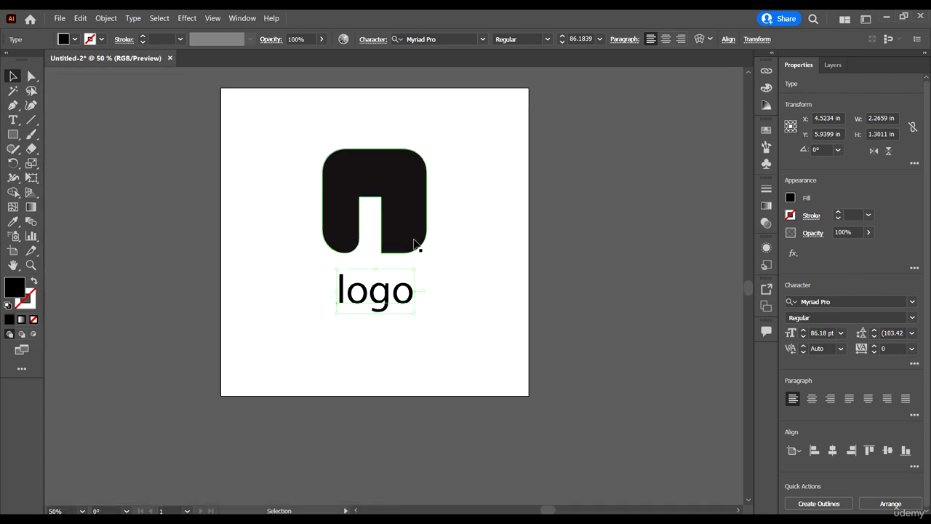
scroll(412, 244, "up", 1)
scroll(411, 239, "up", 1)
left_click(453, 227)
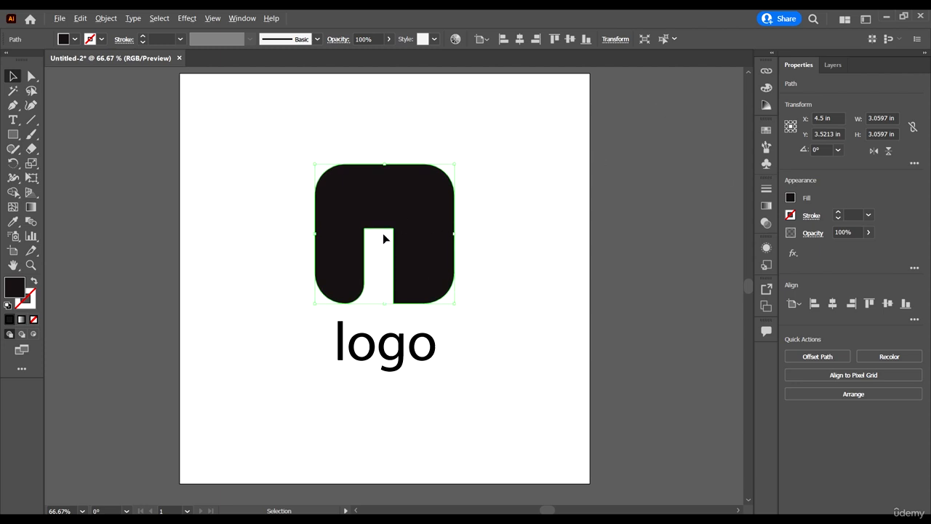
scroll(364, 229, "down", 3)
scroll(380, 243, "up", 4)
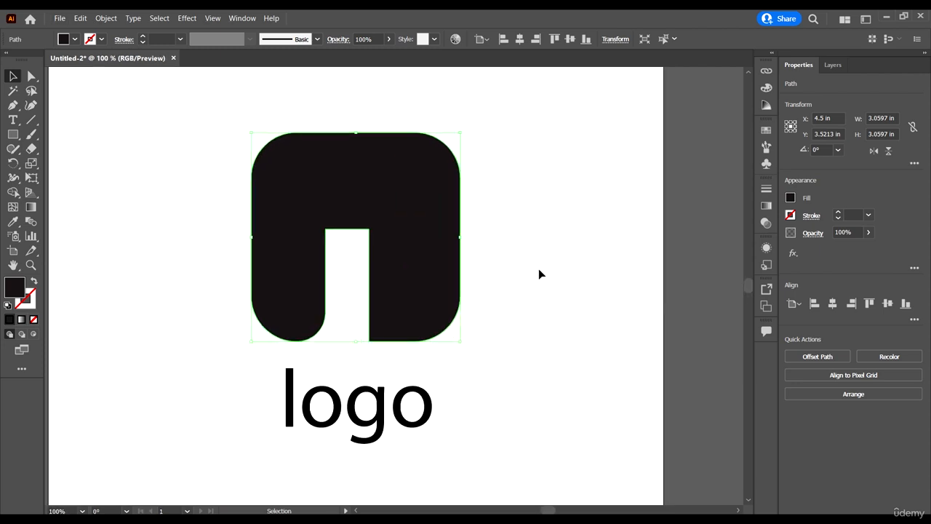
scroll(538, 273, "down", 2)
scroll(451, 349, "up", 1)
scroll(441, 364, "up", 1)
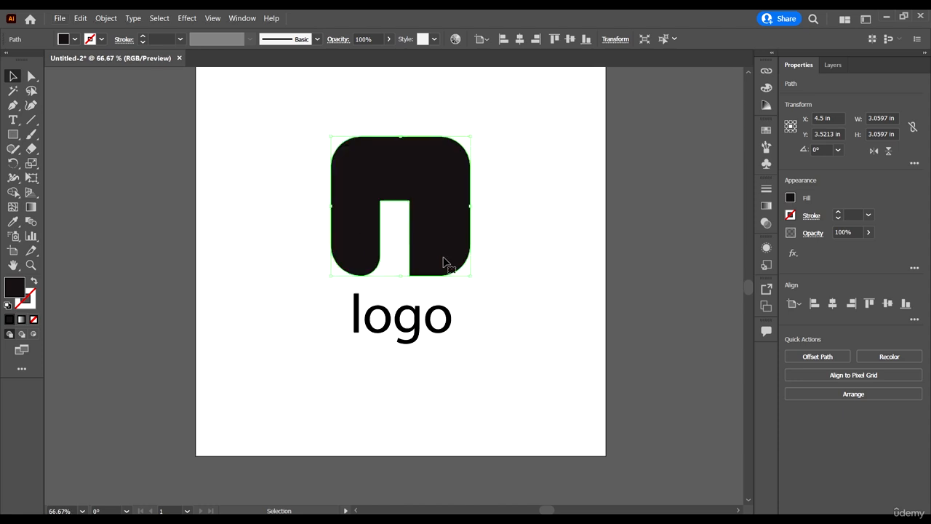
scroll(486, 310, "up", 1)
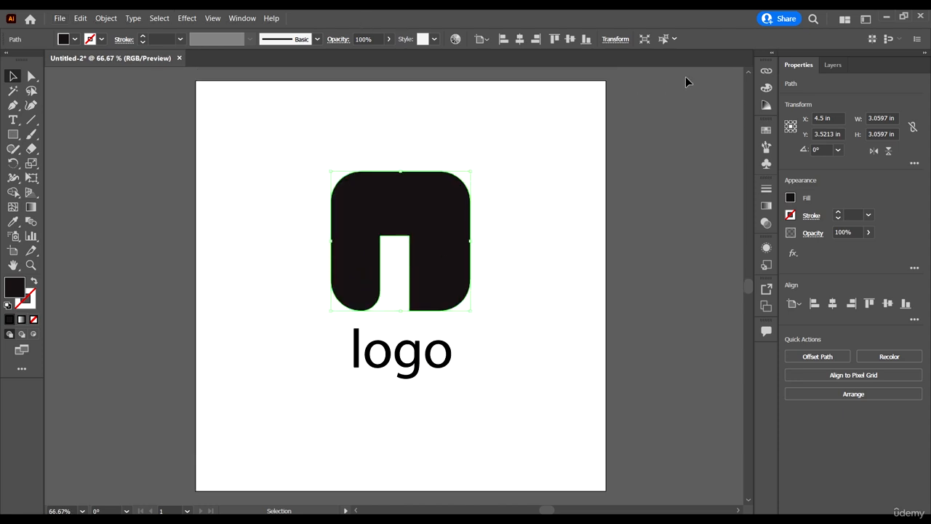
Open a second window of the same document and compare it with the first window
left_click(242, 18)
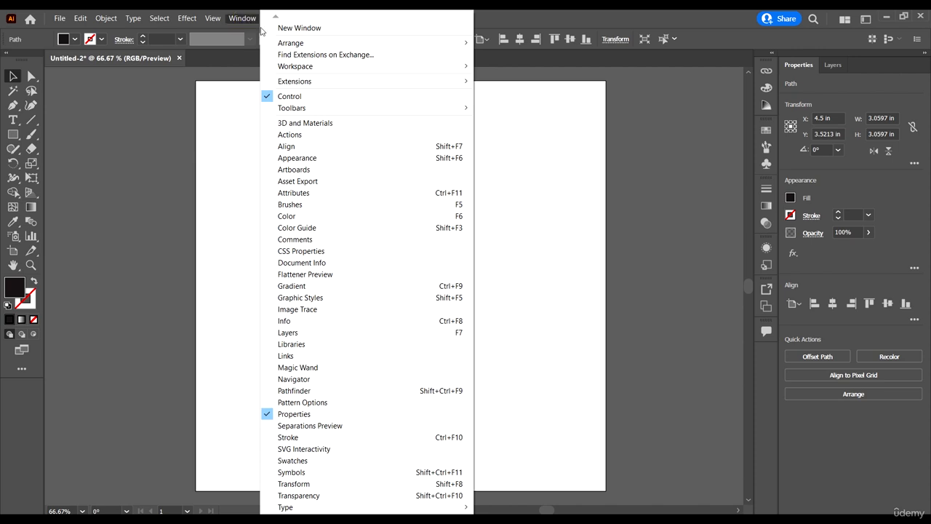
left_click(306, 27)
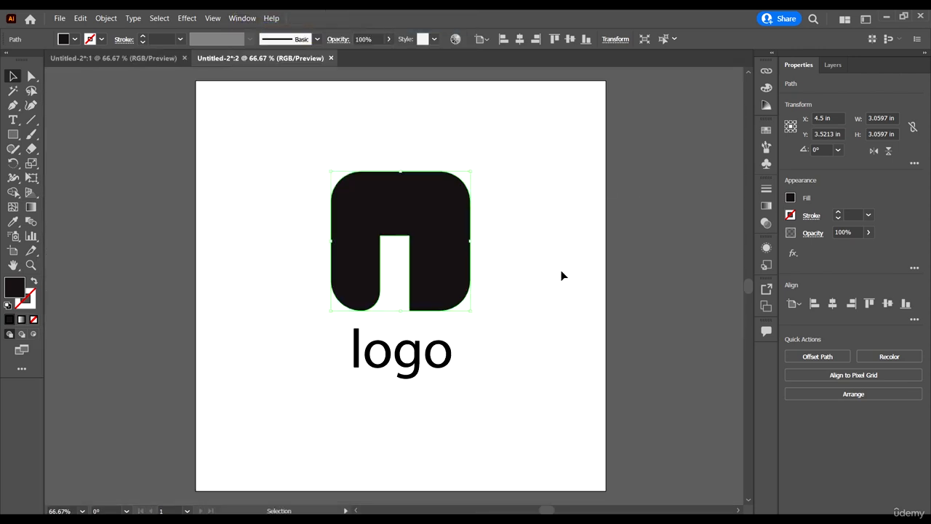
scroll(585, 186, "down", 1)
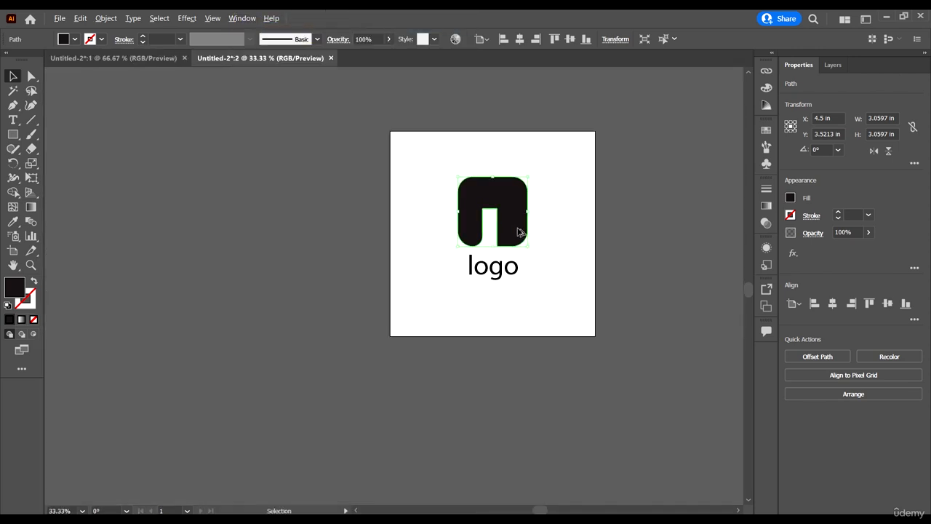
scroll(513, 203, "up", 1)
left_click(135, 62)
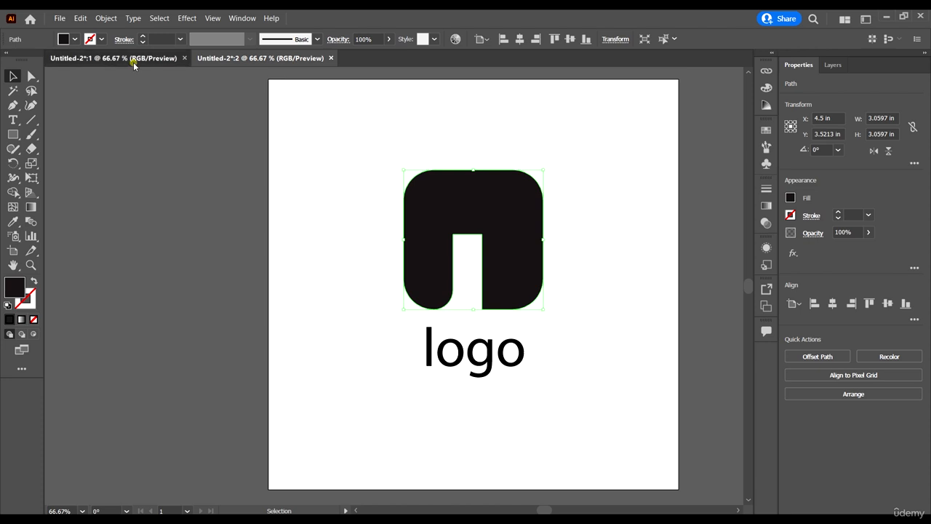
left_click(242, 58)
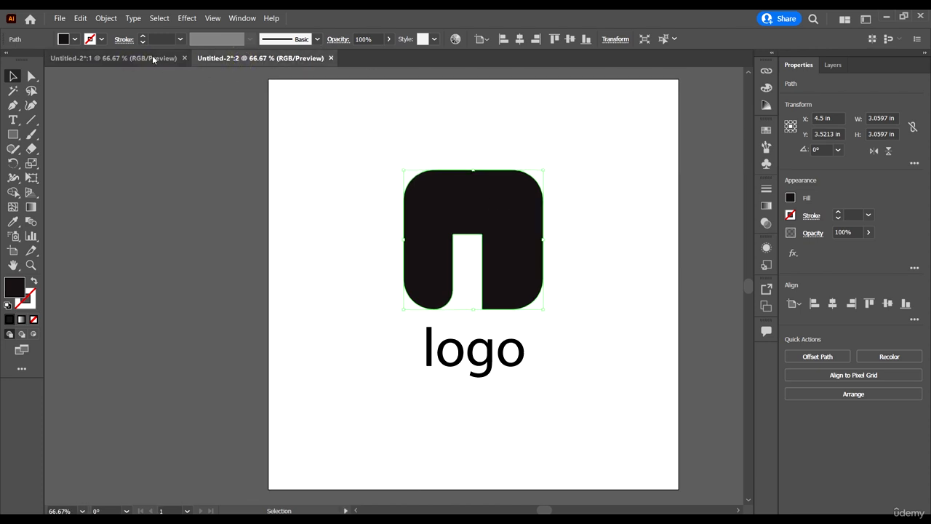
Tile the two document windows and display the whole emblem and text at 50% in both
left_click(243, 17)
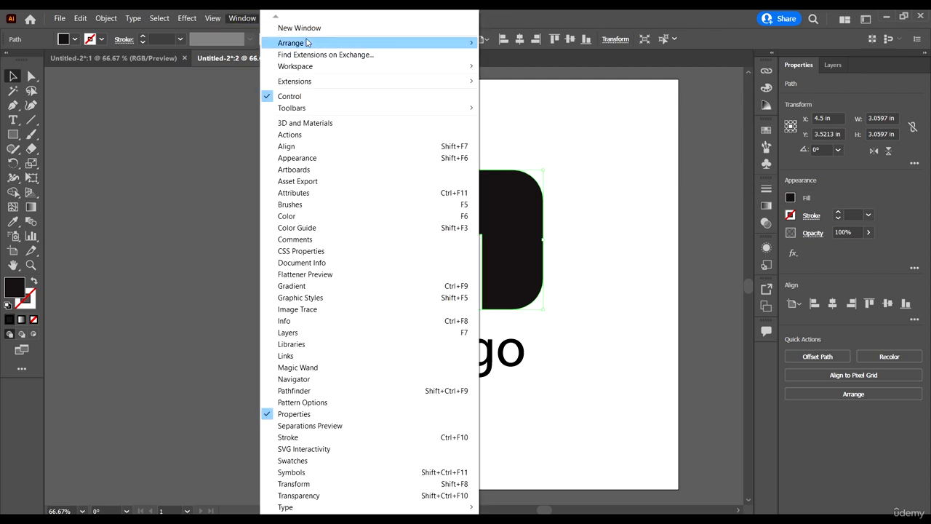
mouse_move(307, 42)
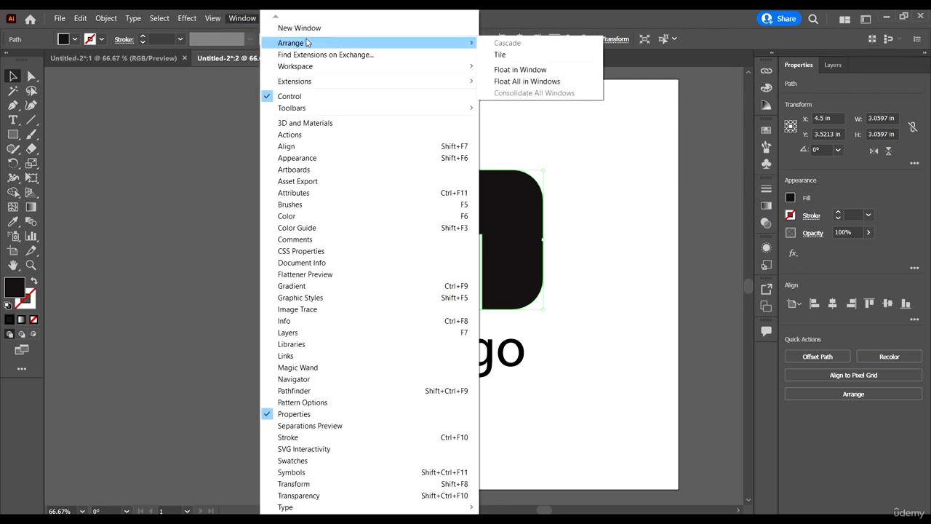
left_click(520, 55)
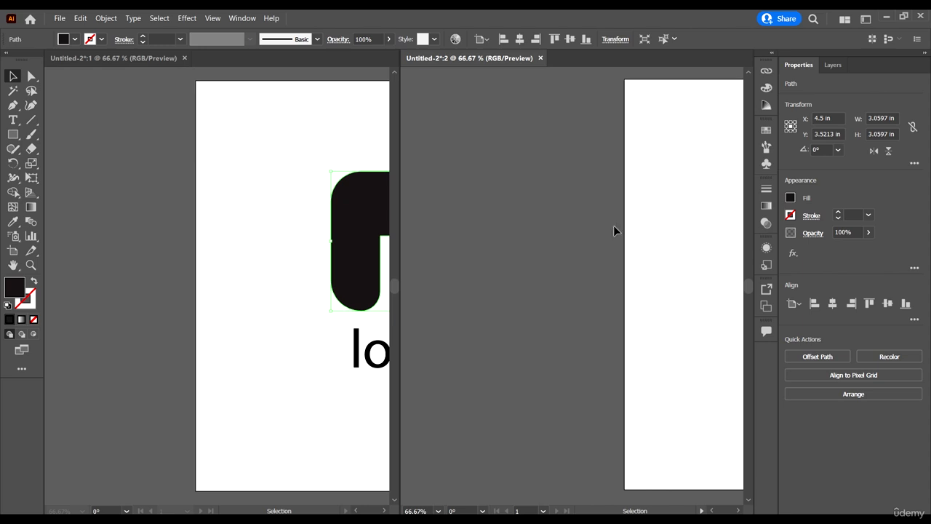
scroll(505, 141, "down", 1)
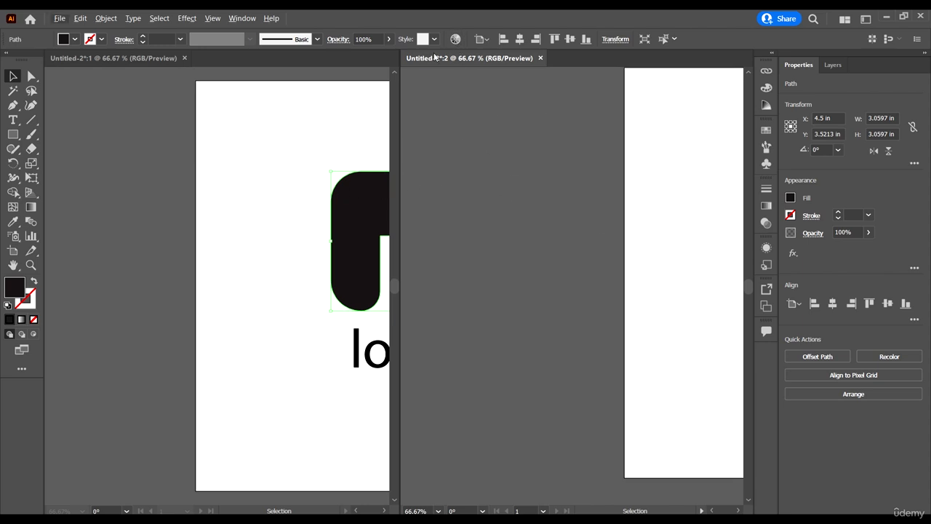
mouse_move(441, 64)
left_mouse_down()
mouse_move(517, 64)
mouse_move(492, 78)
mouse_move(453, 64)
left_mouse_up()
scroll(499, 213, "down", 4)
scroll(595, 219, "up", 3)
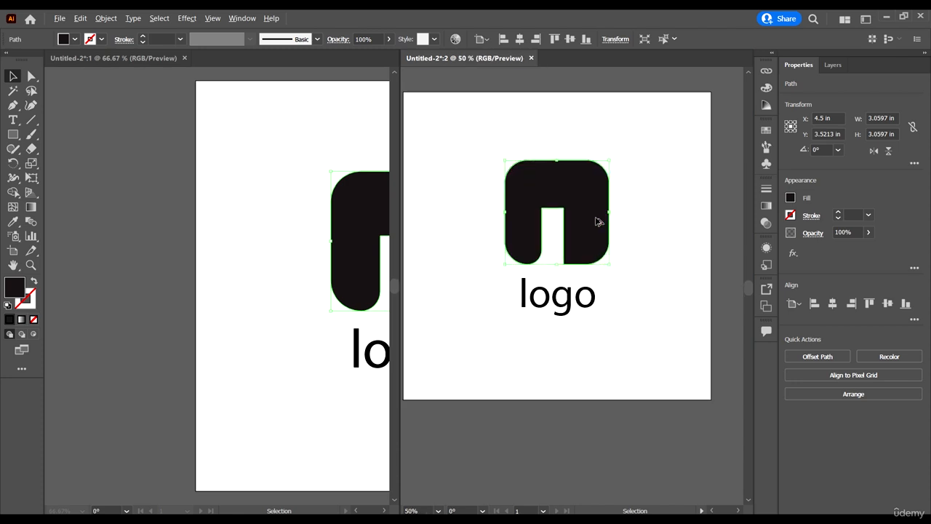
scroll(301, 235, "down", 2)
left_click(250, 290)
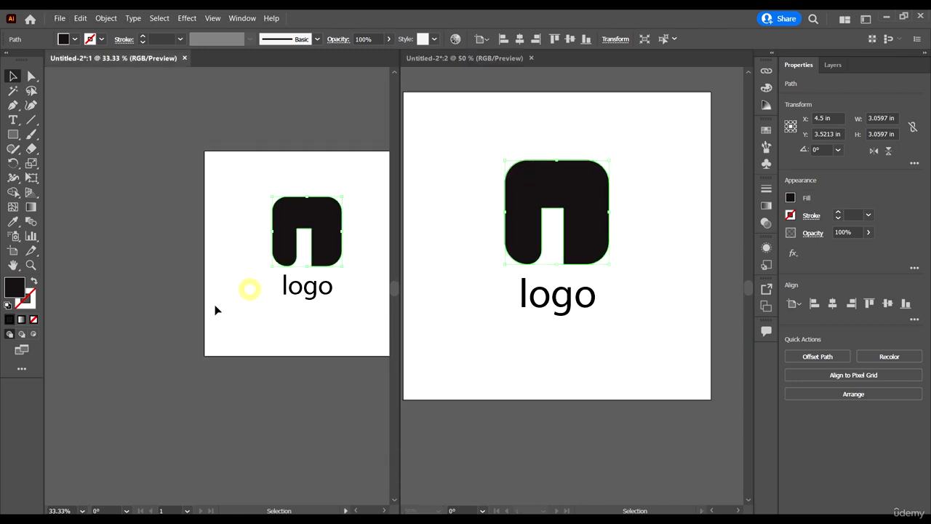
left_click_drag(317, 284, 286, 313)
scroll(265, 231, "up", 1)
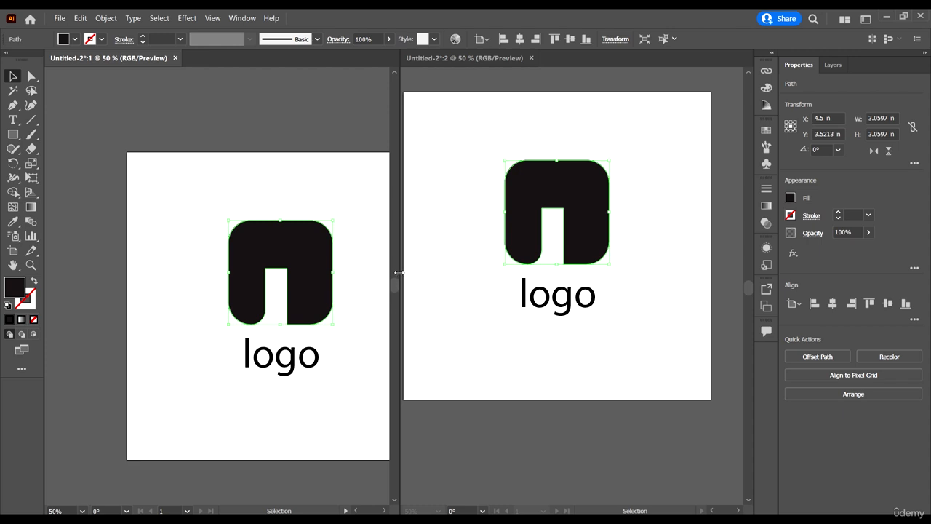
Narrow the first window so the second gets more room, and enlarge the logo to 100% in the first
left_click_drag(366, 273, 274, 274)
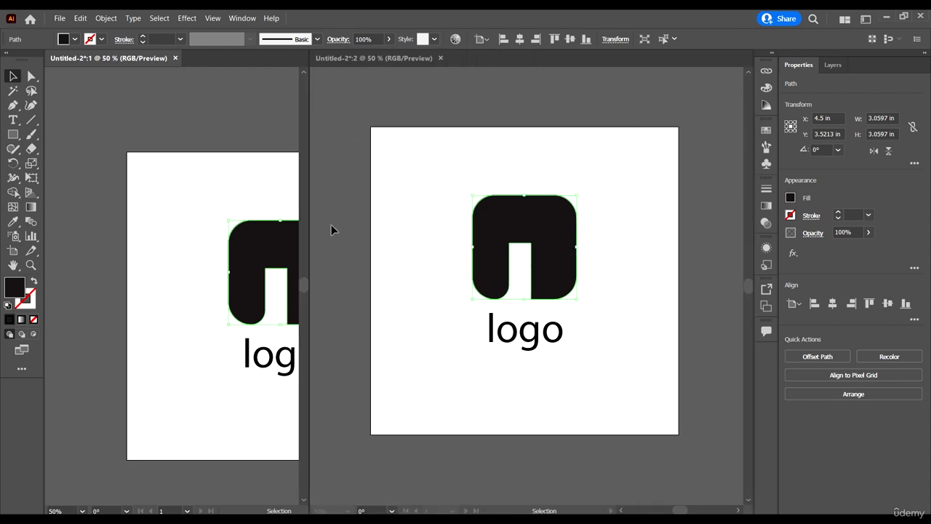
left_click(331, 225)
left_click(365, 184)
scroll(197, 264, "down", 2)
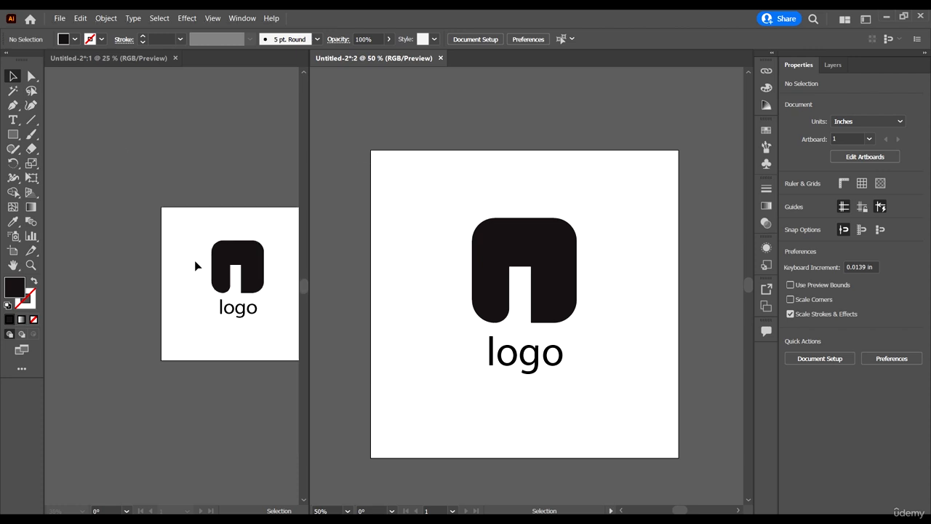
scroll(206, 272, "up", 5)
scroll(206, 272, "down", 2)
left_click(261, 330)
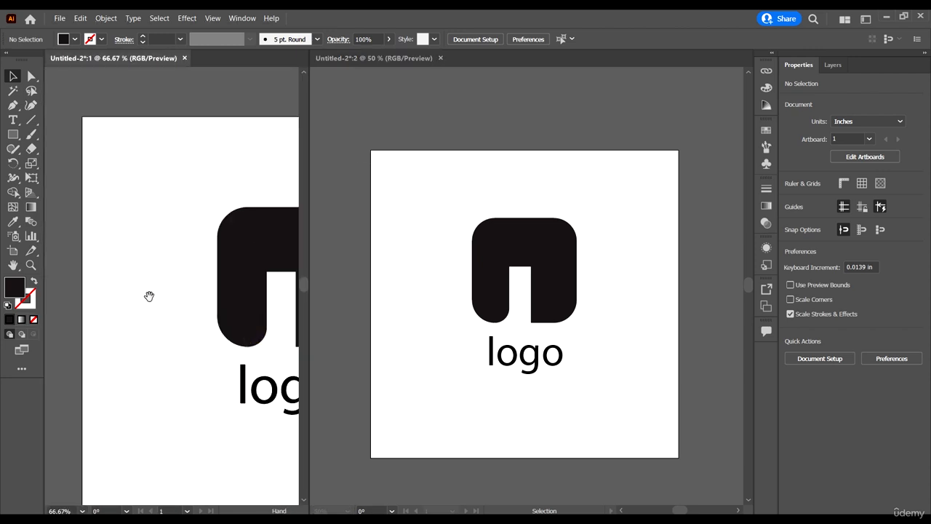
scroll(243, 316, "down", 1)
scroll(128, 254, "up", 2)
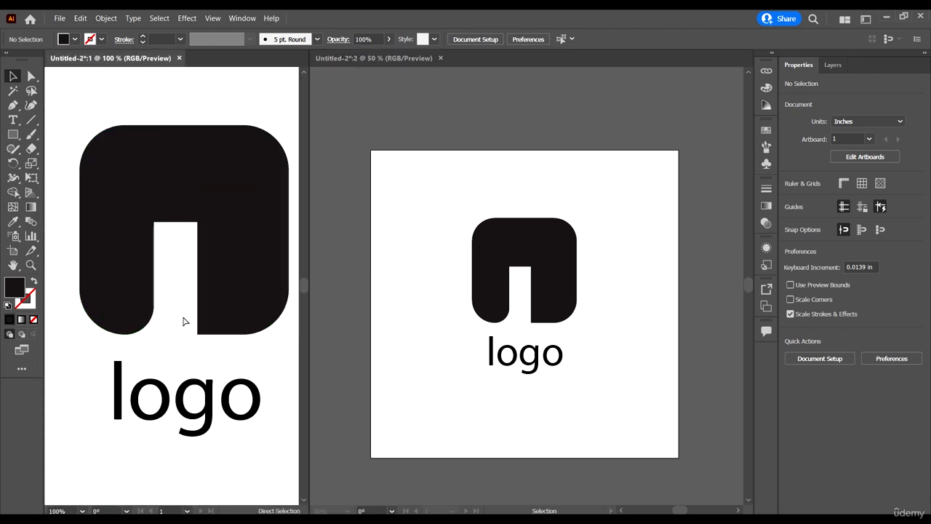
Move the emblem straight down closer to the text, to a Y position of about 3.69 in
left_click(228, 306)
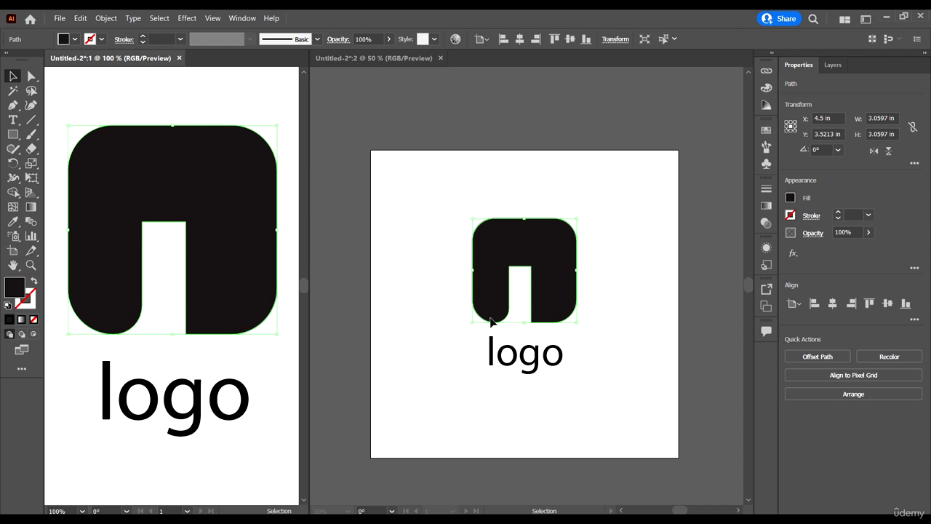
left_click(227, 352)
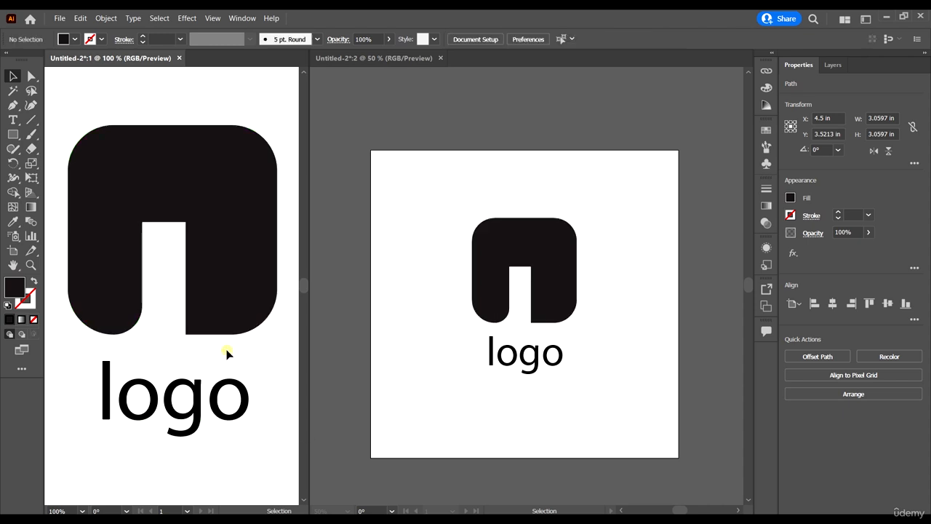
left_click(243, 308)
left_click_drag(243, 302, 244, 315)
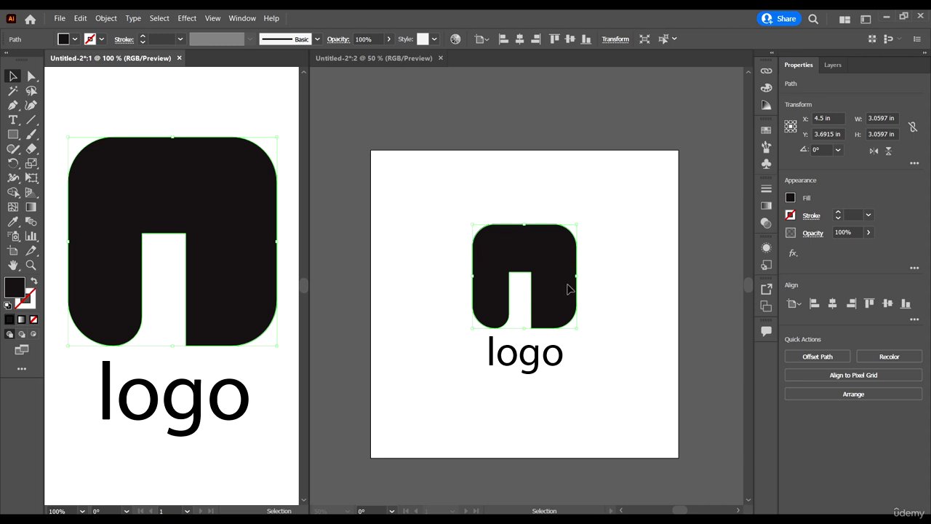
left_click(236, 400)
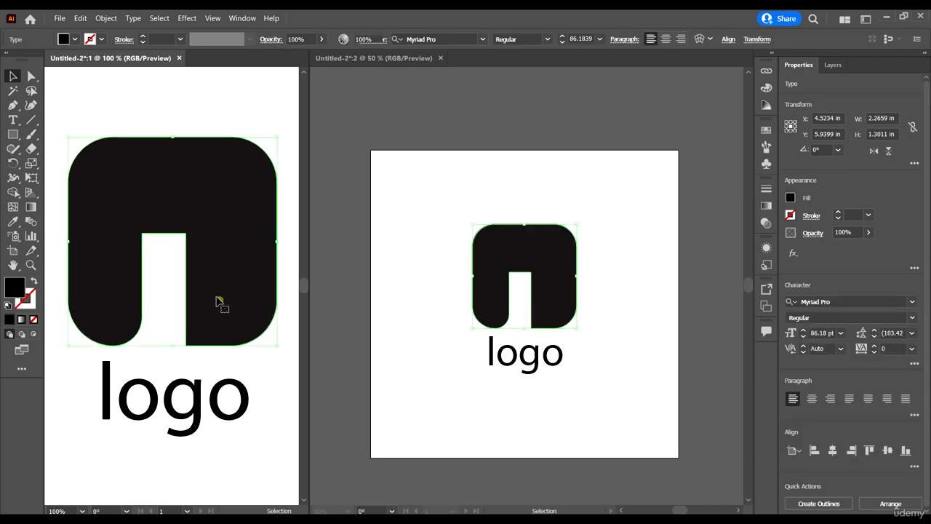
Round the upper-right corner of the emblem's inner cutout to a radius of about 0.37 in
left_click(218, 302)
left_click(31, 75)
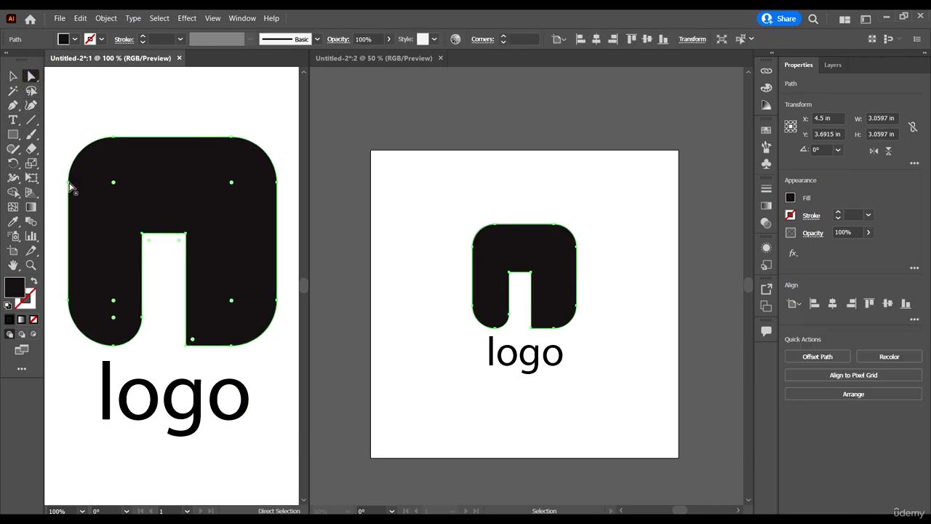
left_click(186, 235)
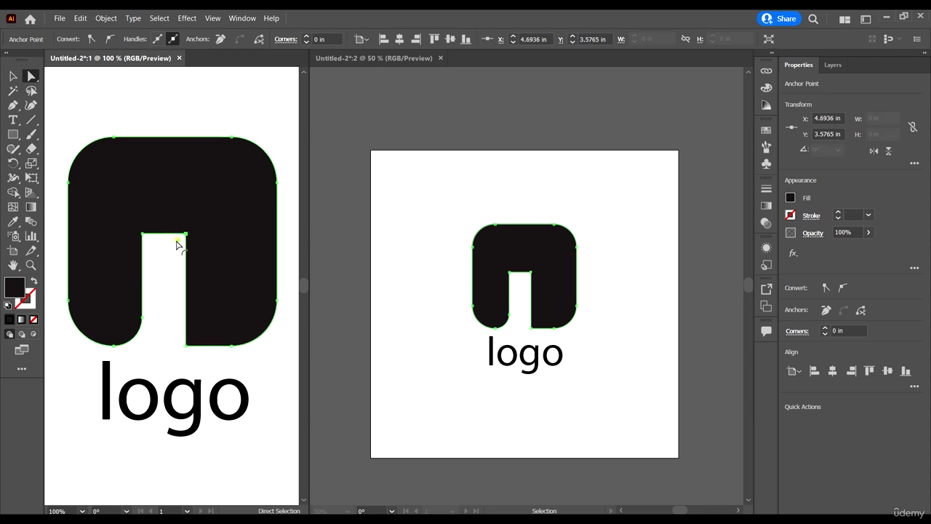
left_click_drag(176, 245, 176, 272)
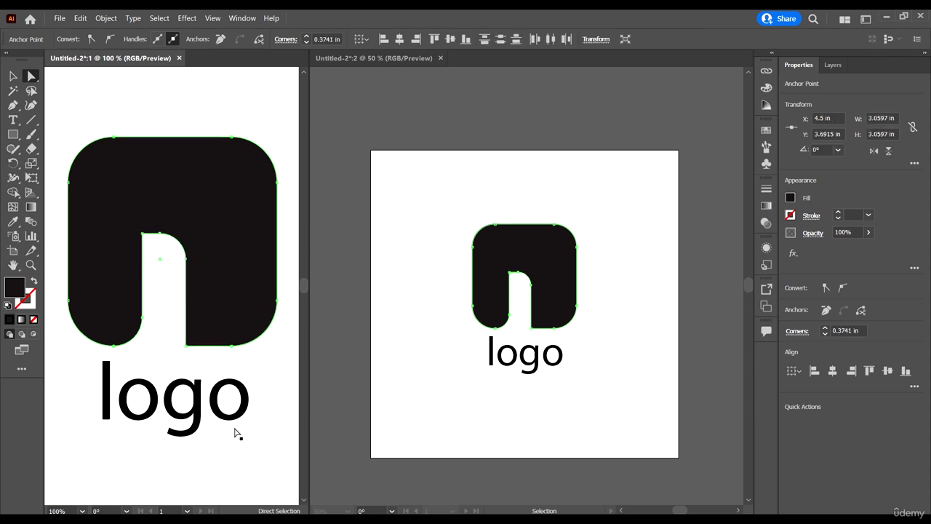
left_click(237, 434)
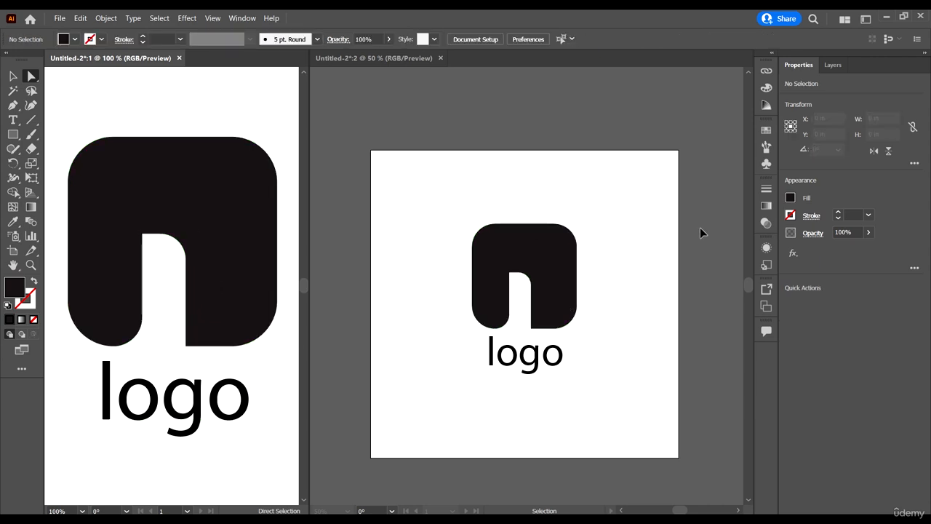
Compare the emblem's rounded cutout in the enlarged view with the whole logo at 33.33% in the second window
scroll(645, 237, "down", 1)
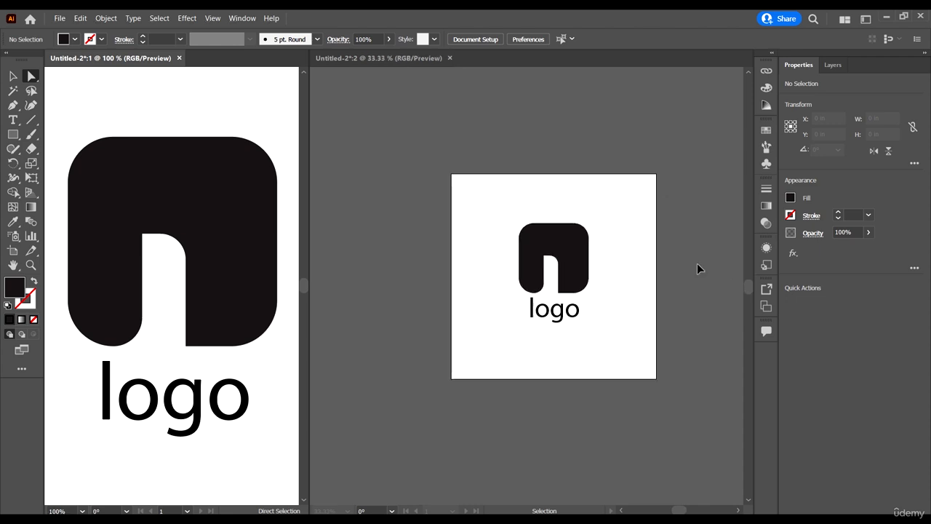
scroll(211, 277, "down", 2)
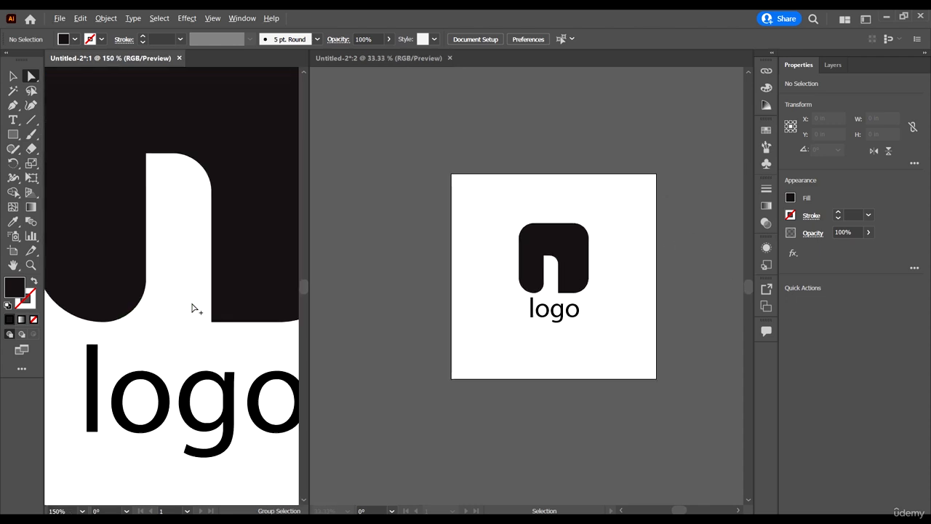
scroll(192, 305, "up", 3)
scroll(183, 279, "down", 3)
scroll(162, 270, "up", 2)
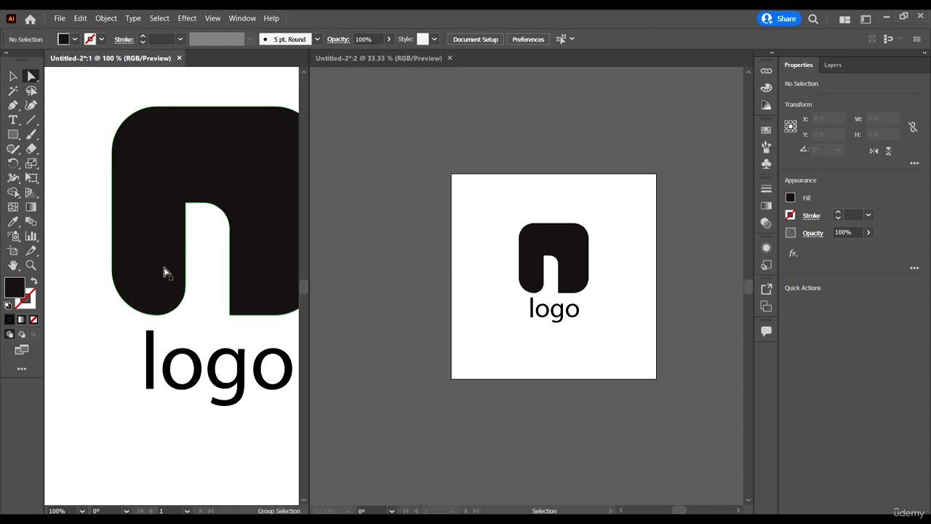
scroll(175, 271, "up", 1)
scroll(196, 268, "right", 1)
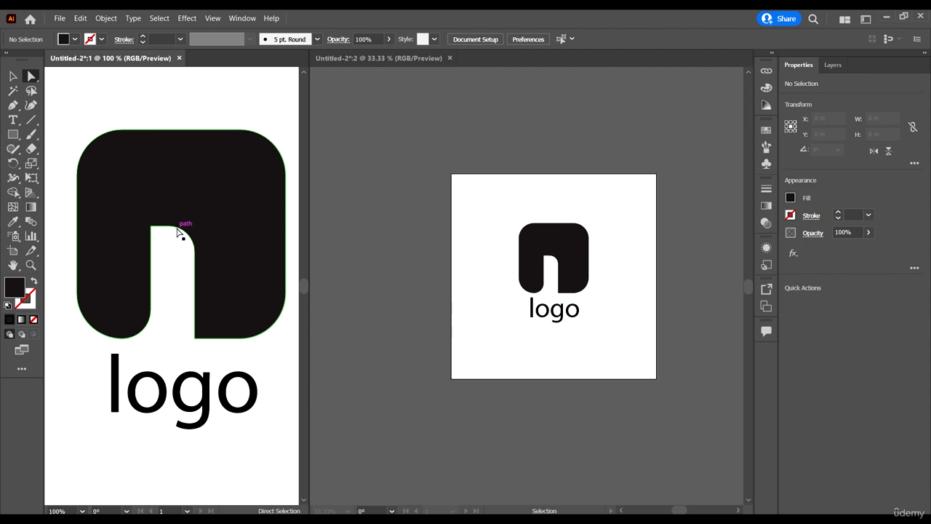
scroll(179, 234, "up", 1)
scroll(166, 274, "down", 2)
scroll(177, 270, "down", 1)
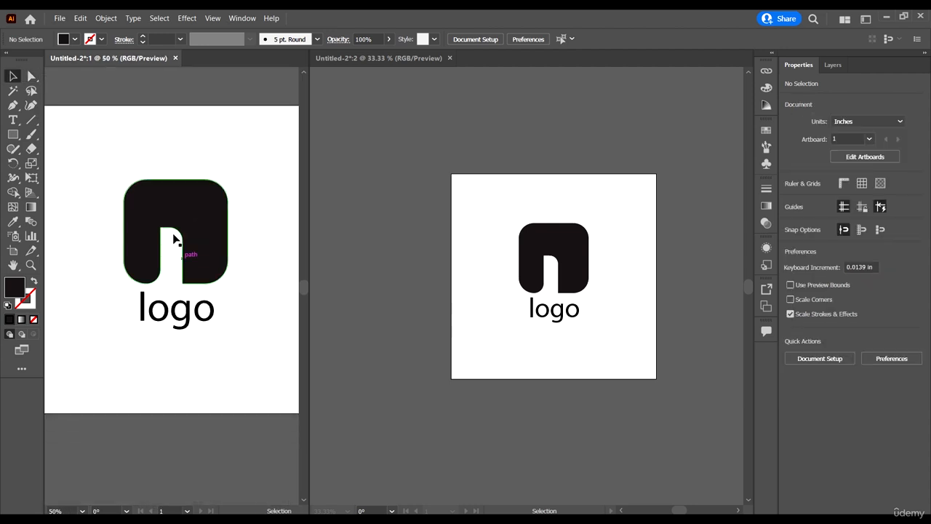
Delete the emblem and text from the artboard, and close the second window of the document
scroll(174, 240, "left", 1)
left_click_drag(127, 146, 277, 391)
scroll(216, 269, "up", 1)
key("Delete")
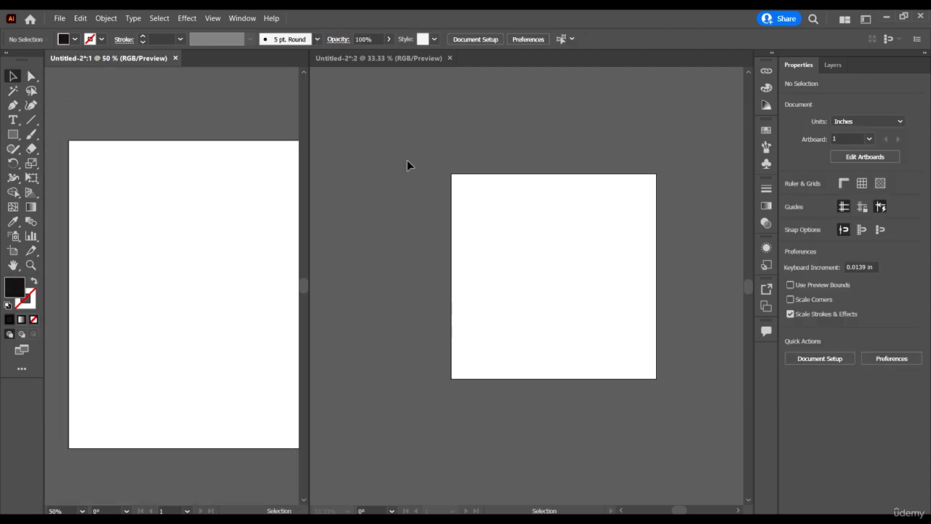
left_click_drag(426, 58, 456, 175)
left_click(873, 168)
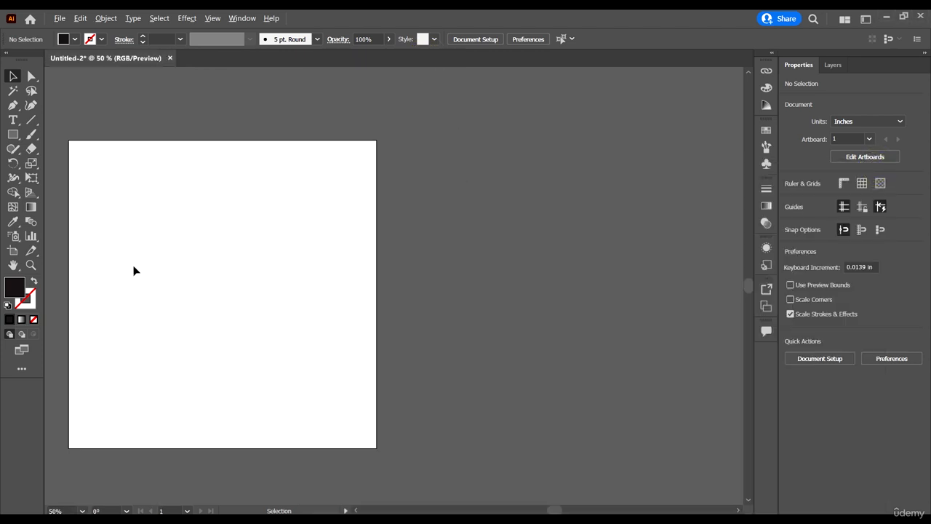
Draw a black-filled square about 4.56 in wide and position its centre at about X 4.65 in, Y 4.35 in
scroll(135, 273, "up", 1)
scroll(136, 290, "down", 1)
scroll(136, 290, "left", 1)
scroll(208, 288, "down", 1)
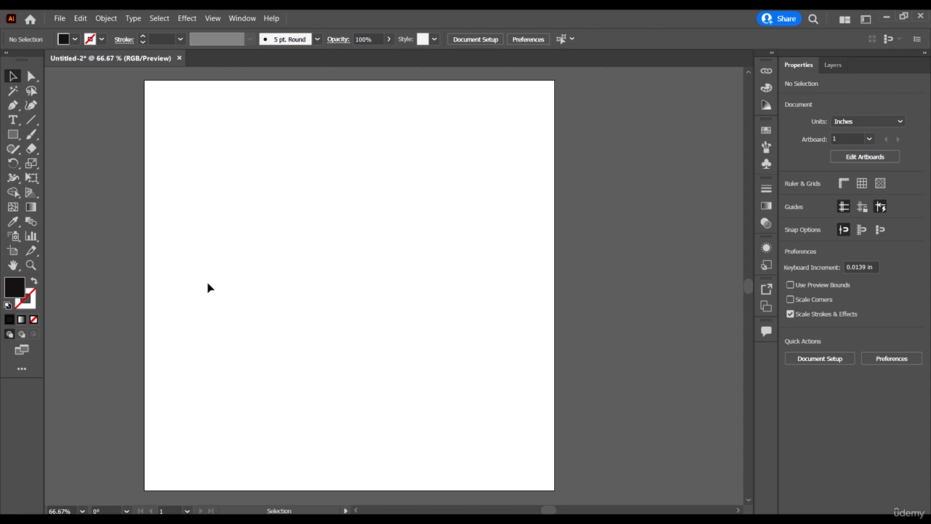
scroll(299, 295, "down", 1)
scroll(112, 204, "up", 1)
left_click(14, 134)
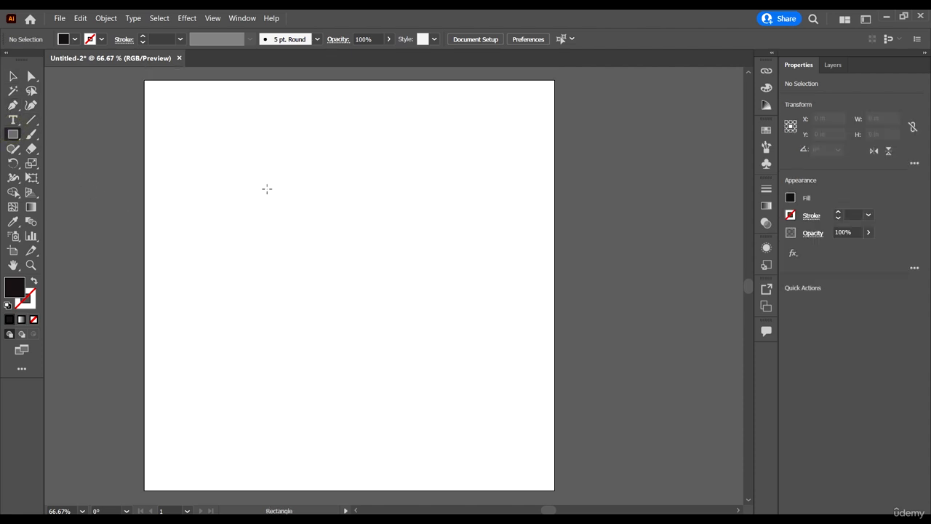
left_click_drag(268, 190, 464, 396)
key("v")
left_click_drag(413, 343, 396, 326)
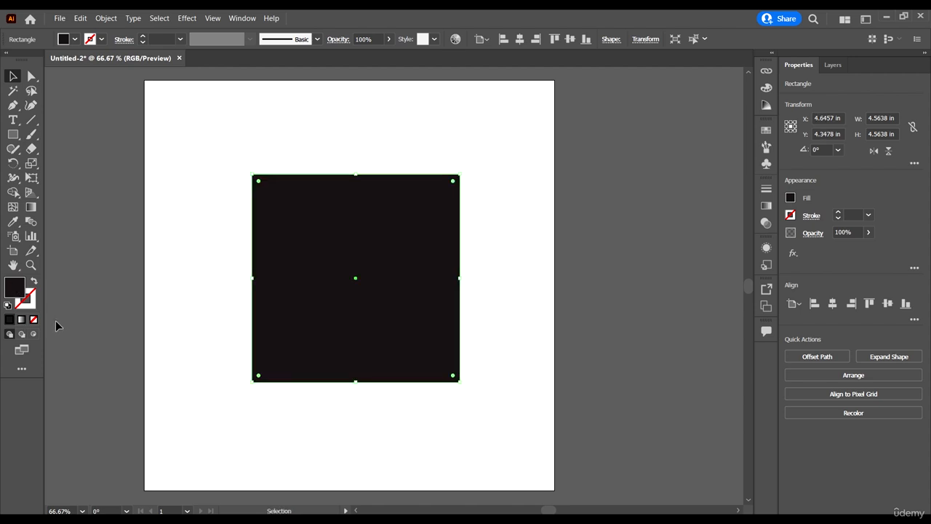
Swap the square's fill and stroke so it becomes a black outline, and set the stroke weight to 5 pt
key("shift+x")
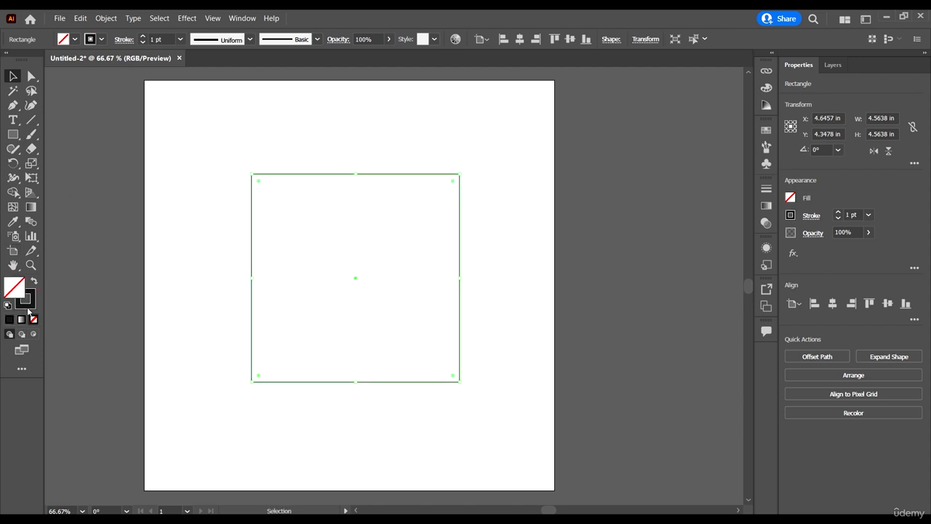
left_click(160, 39)
type("5")
key("Return")
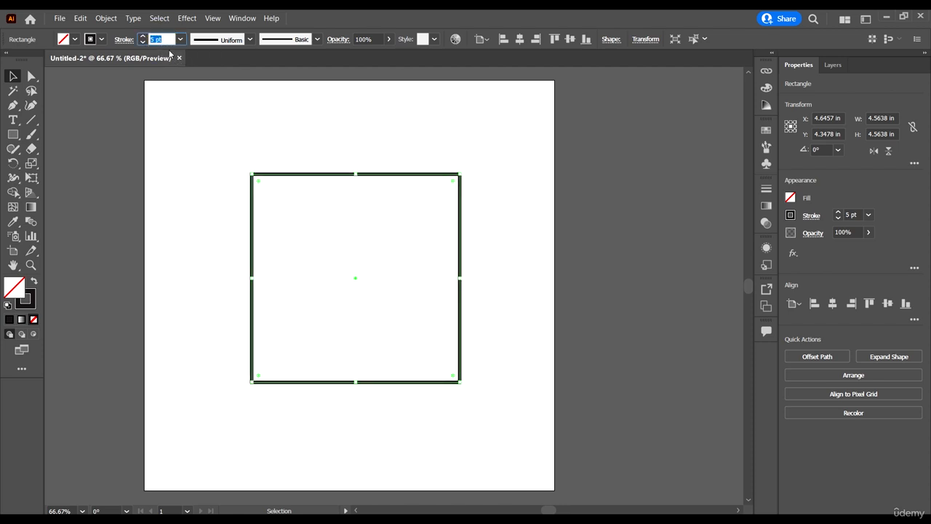
left_click(578, 221)
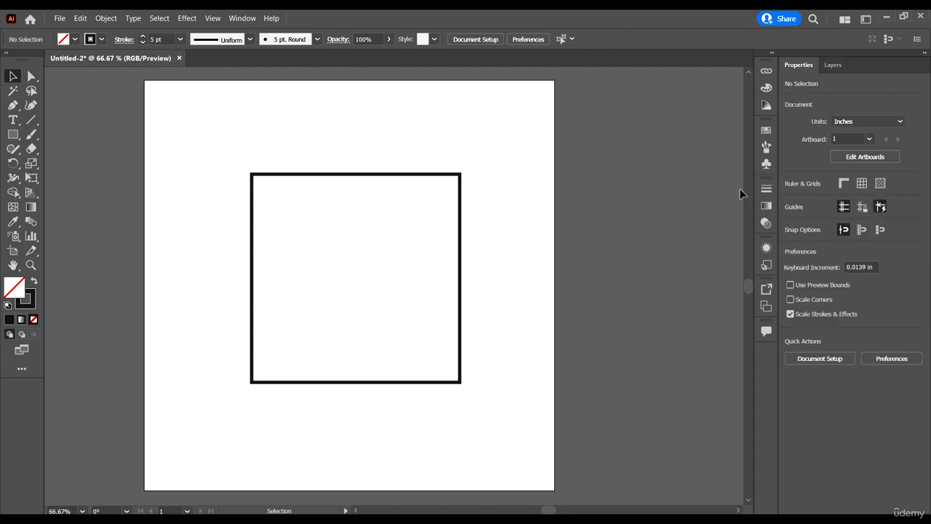
Try shrinking the square outline about its centre to a small fraction of its size, and undo the scaling
left_click_drag(533, 250, 391, 270)
left_click(370, 323)
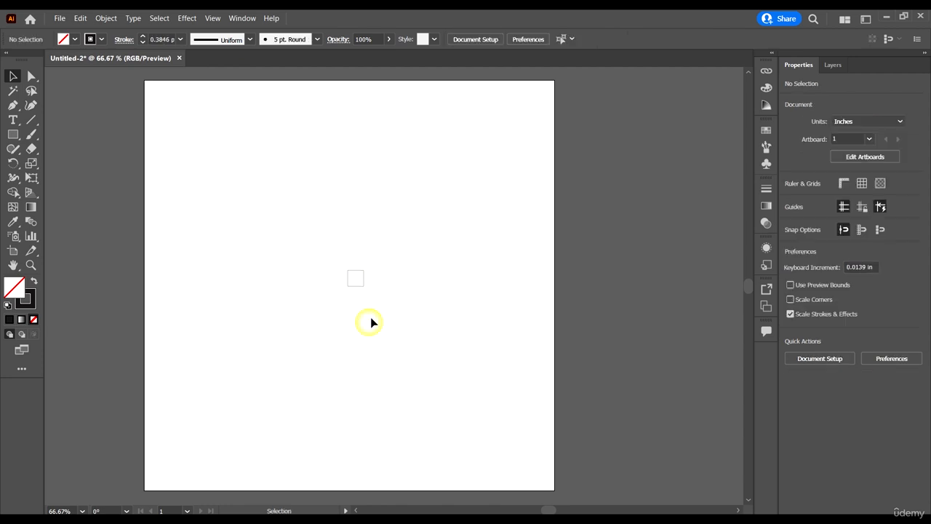
key("ctrl+z")
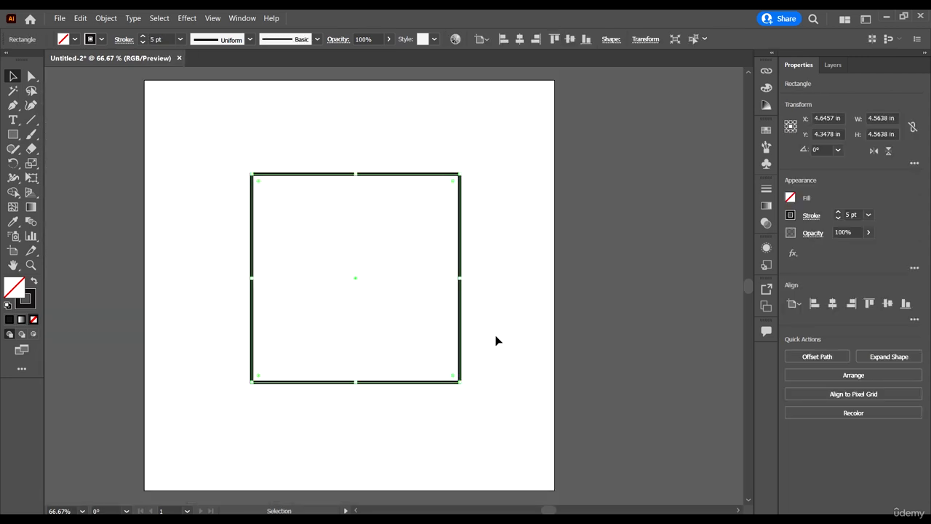
left_click(519, 342)
key("ctrl+z")
left_click(618, 376)
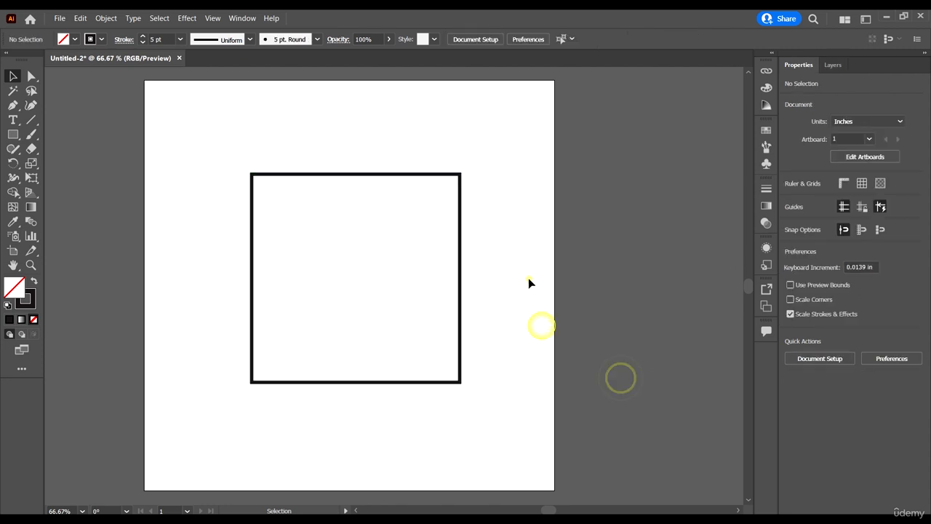
Turn off Scale Strokes & Effects and centre the square outline horizontally and vertically on the artboard
left_click(791, 315)
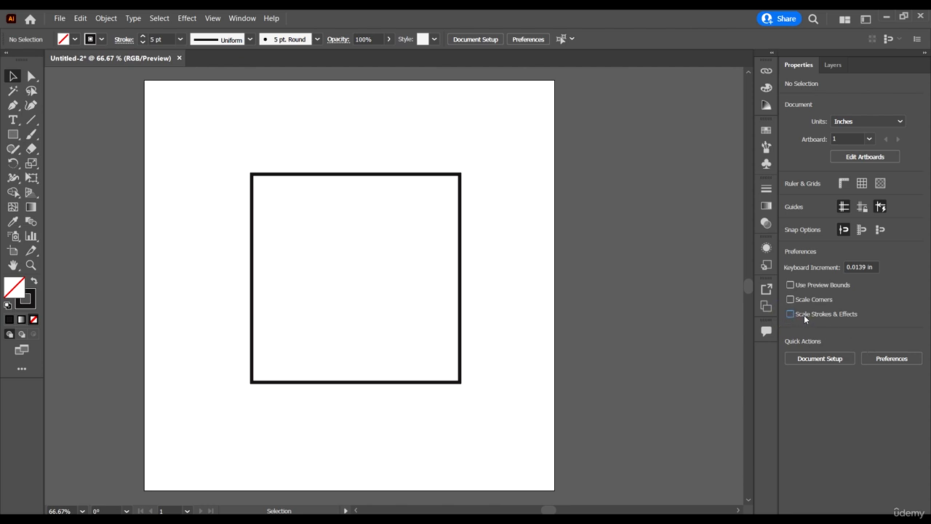
left_click(568, 411)
key("ctrl+a")
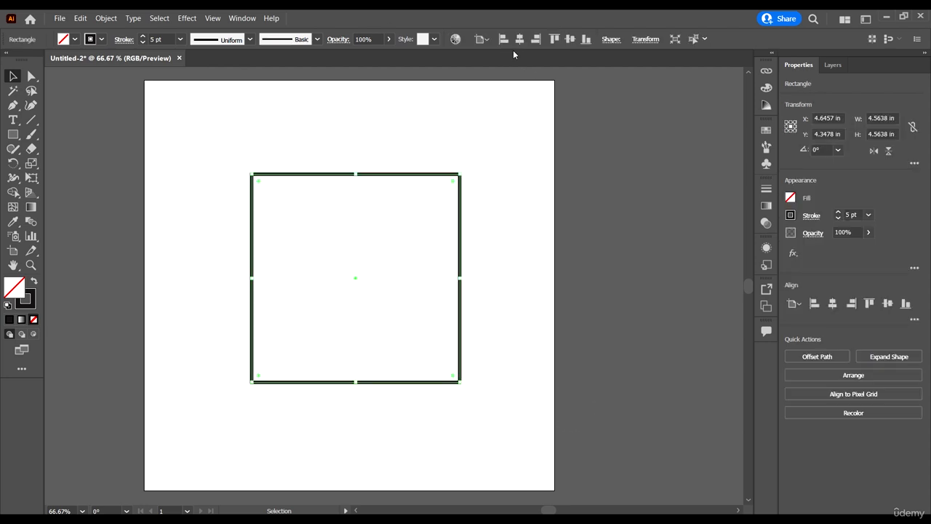
left_click(519, 40)
left_click(570, 39)
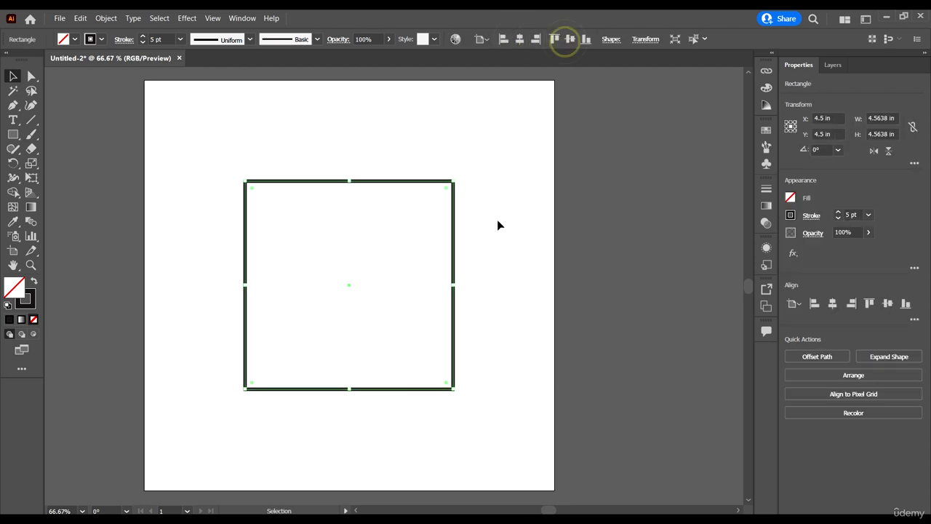
left_click(475, 189)
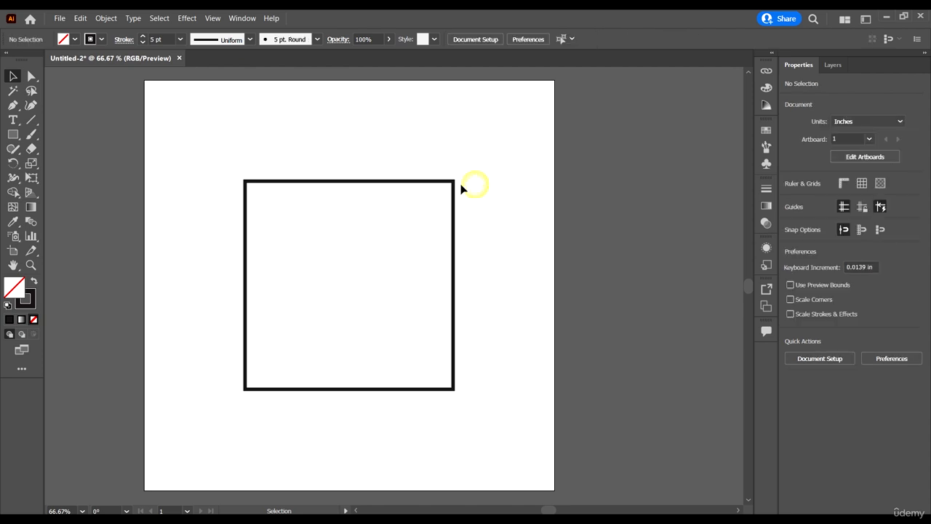
Shrink the square outline about its centre to about 0.21 in wide and examine its stroke up close
left_click(455, 181)
left_click_drag(454, 181, 382, 281)
left_click(380, 316)
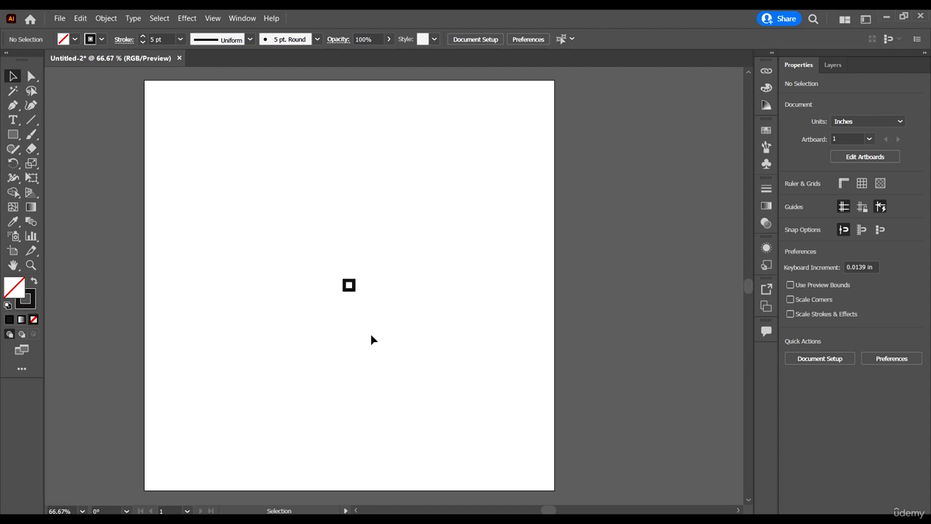
left_click_drag(387, 339, 336, 271)
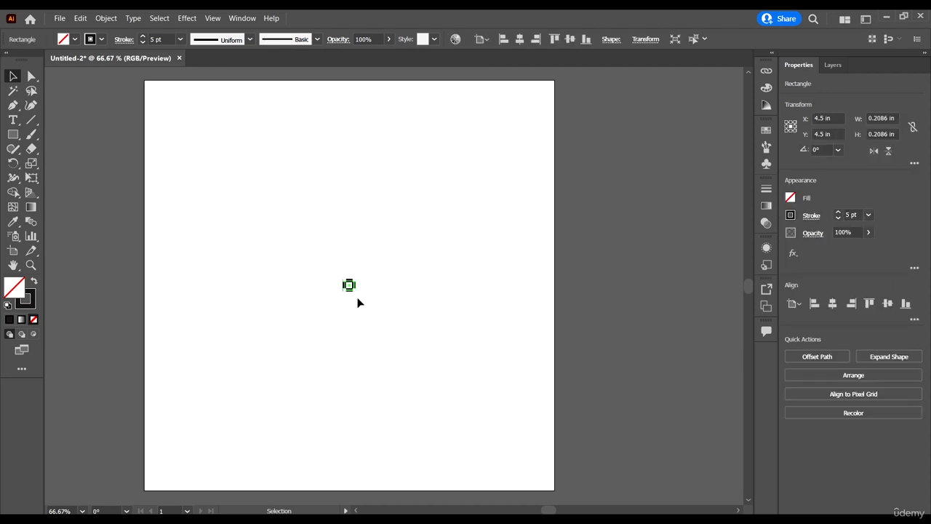
scroll(358, 298, "up", 5)
scroll(320, 223, "up", 5)
scroll(389, 222, "down", 4)
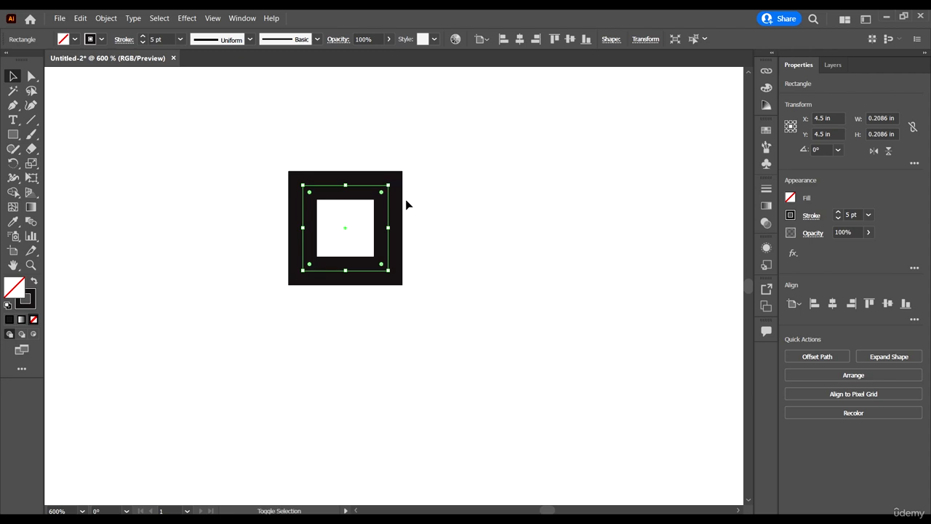
Enlarge the tiny square about its centre to roughly two fifths of the artboard's width
key("ctrl+0")
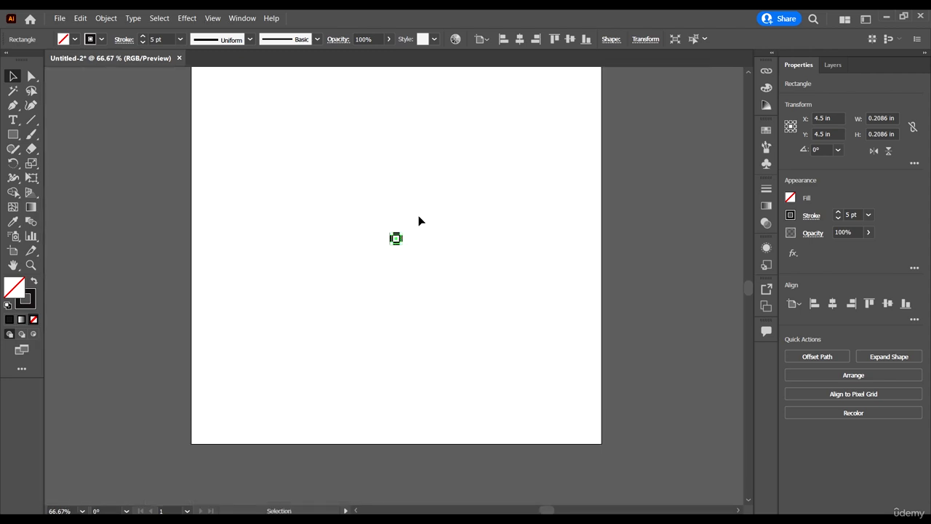
scroll(407, 243, "up", 5)
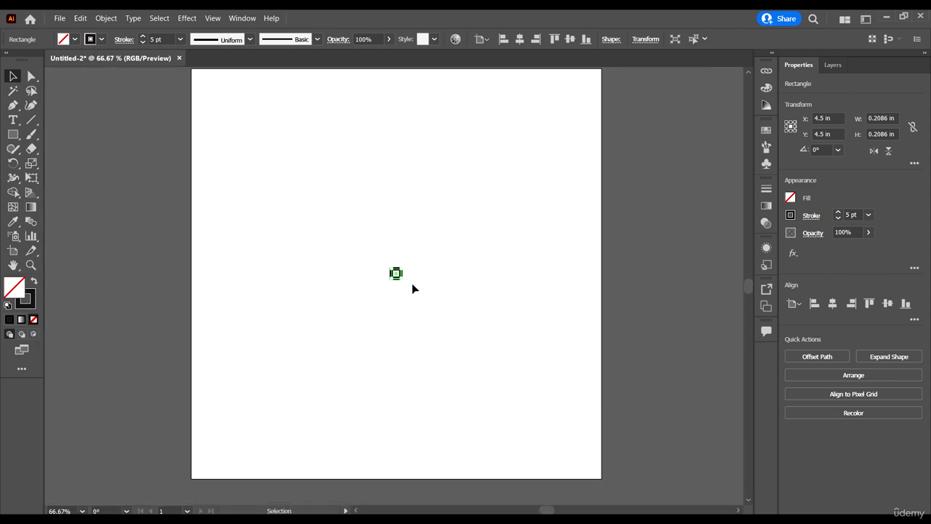
scroll(419, 298, "down", 1)
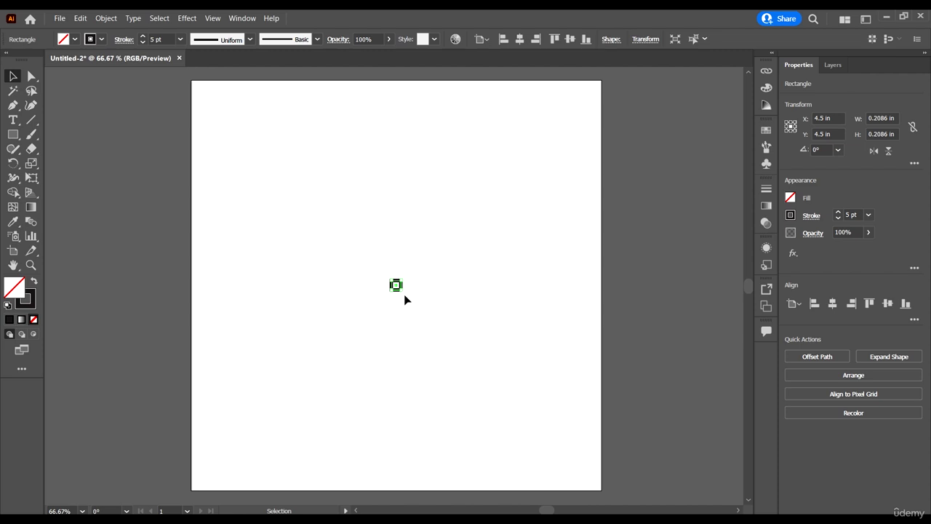
left_click_drag(405, 291, 466, 357)
left_click(528, 168)
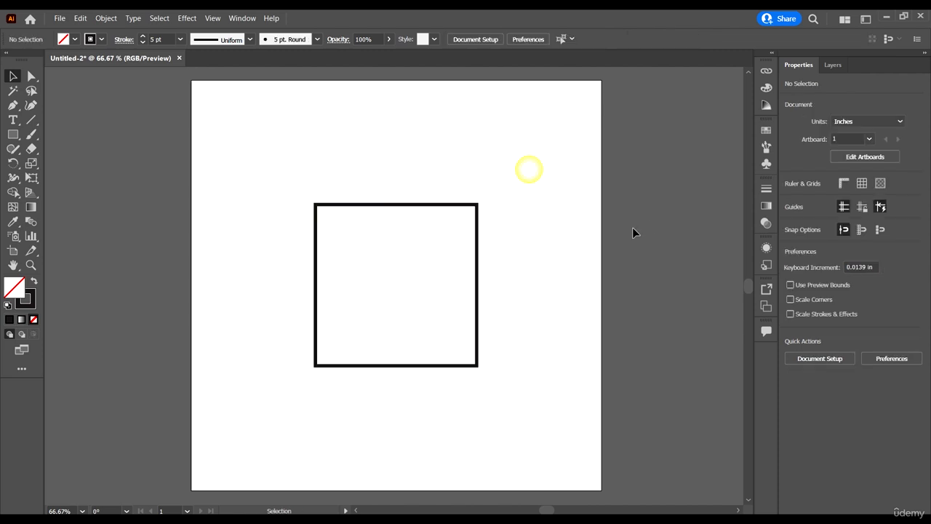
Turn on Scale Strokes & Effects and shrink the square about its centre to about 0.26 in wide
left_click(791, 315)
left_click_drag(545, 416, 289, 207)
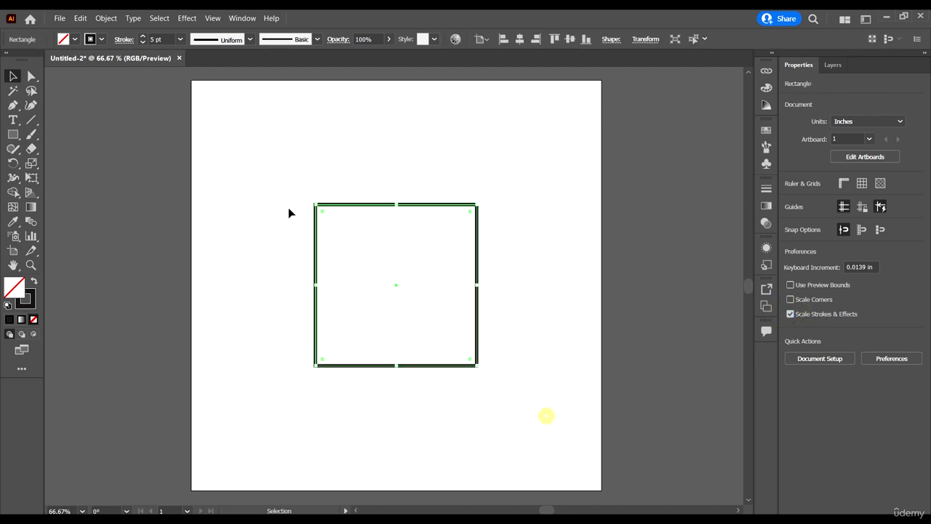
left_click_drag(478, 369, 415, 292)
left_click(426, 334)
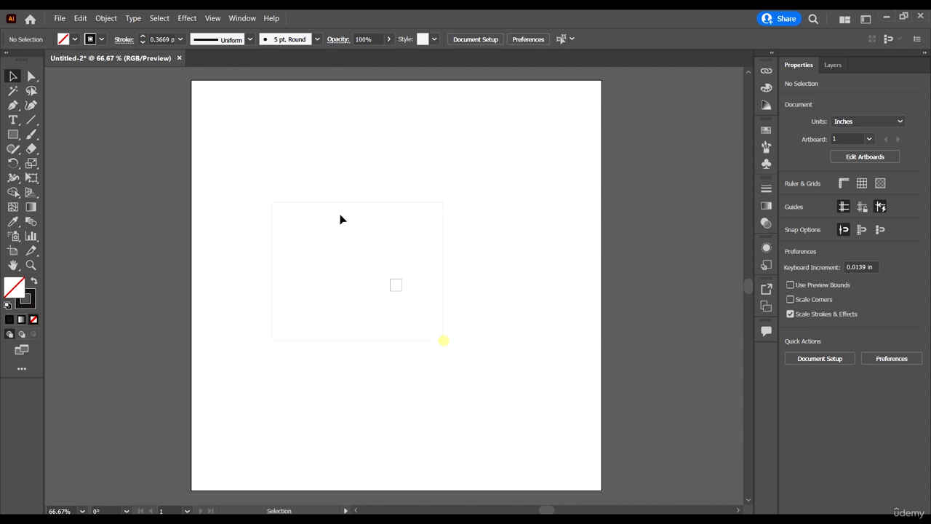
Examine the small square's scaled stroke up close and shrink the square further about its centre to about 0.07 in wide
left_click(396, 286)
key("ctrl+equal")
key("ctrl+equal")
key("ctrl+equal")
key("ctrl+equal")
key("ctrl+equal")
key("ctrl+equal")
key("ctrl+equal")
key("ctrl+equal")
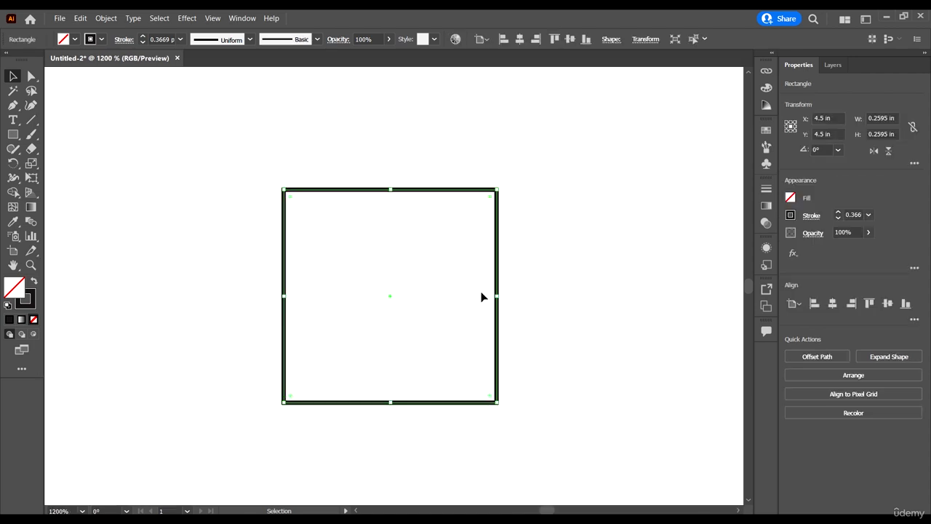
left_click_drag(497, 402, 417, 323)
Enlarge the tiny square about its centre to about 5.78 in wide, scaling the stroke with it
scroll(430, 305, "down", 6)
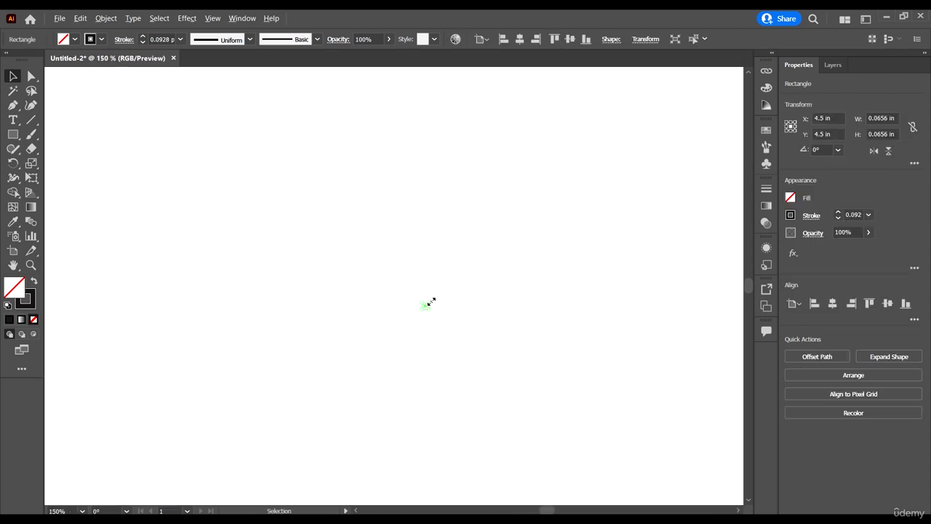
scroll(431, 302, "down", 6)
scroll(435, 300, "up", 3)
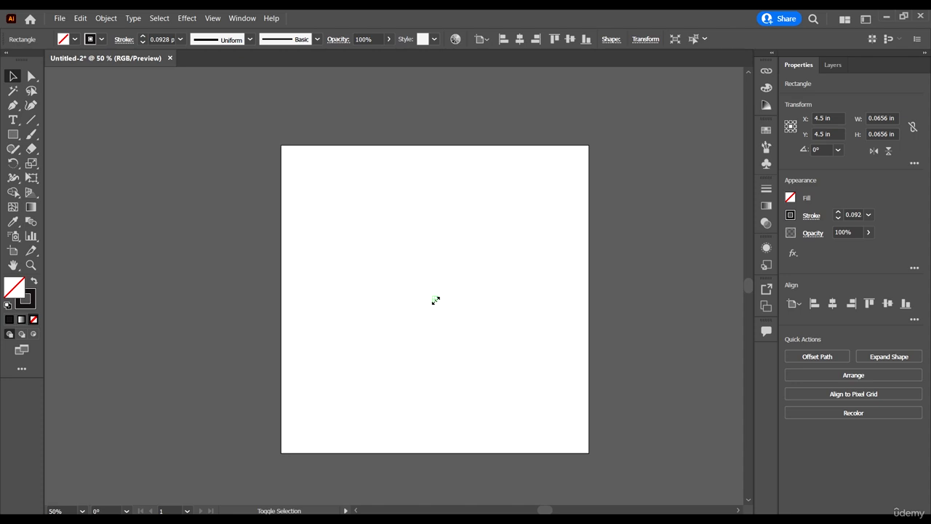
left_click_drag(439, 305, 491, 388)
scroll(543, 310, "up", 3)
scroll(462, 330, "down", 3)
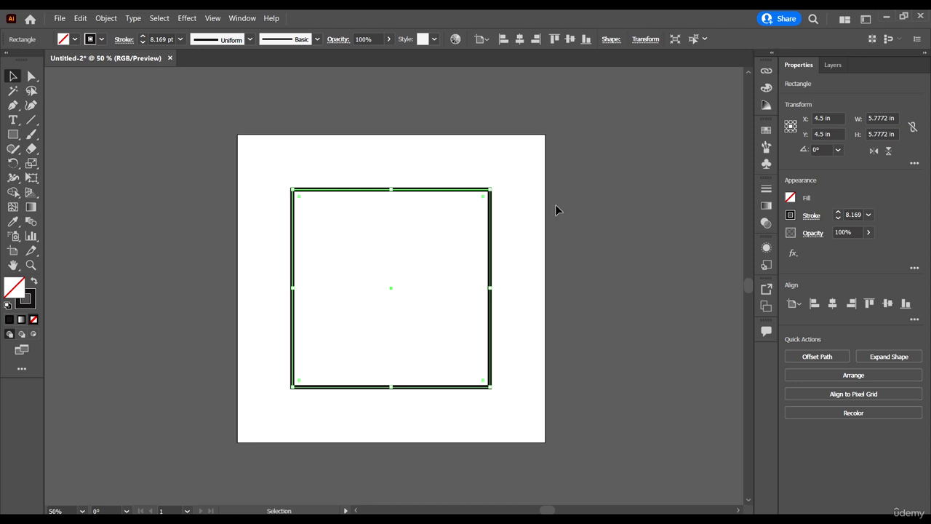
scroll(556, 205, "right", 2)
scroll(501, 205, "down", 1)
scroll(510, 205, "up", 1)
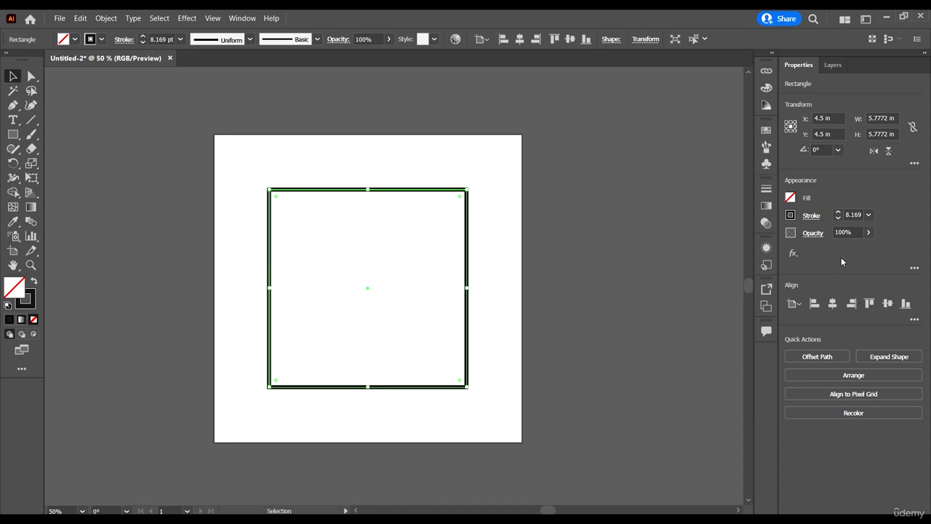
left_click(511, 270)
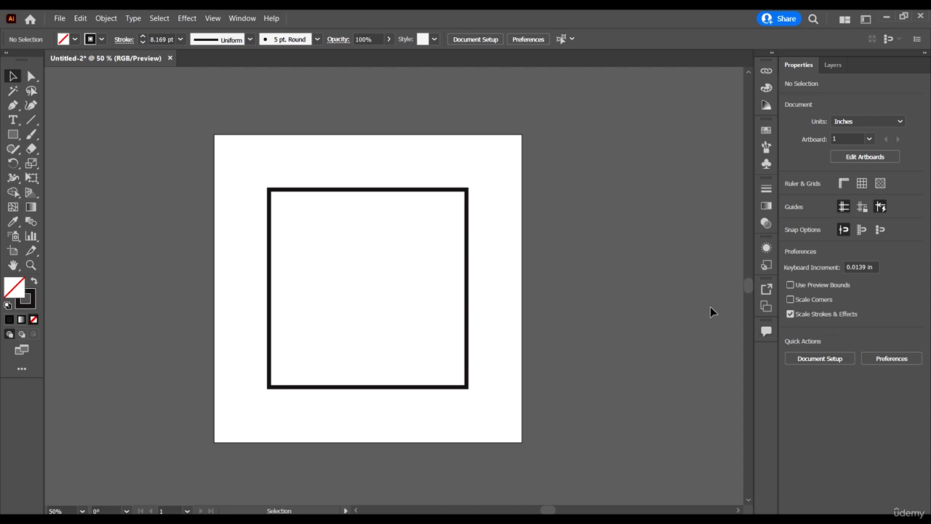
Scale the square outline down about its centre to about 4.83 in wide
left_click(424, 190)
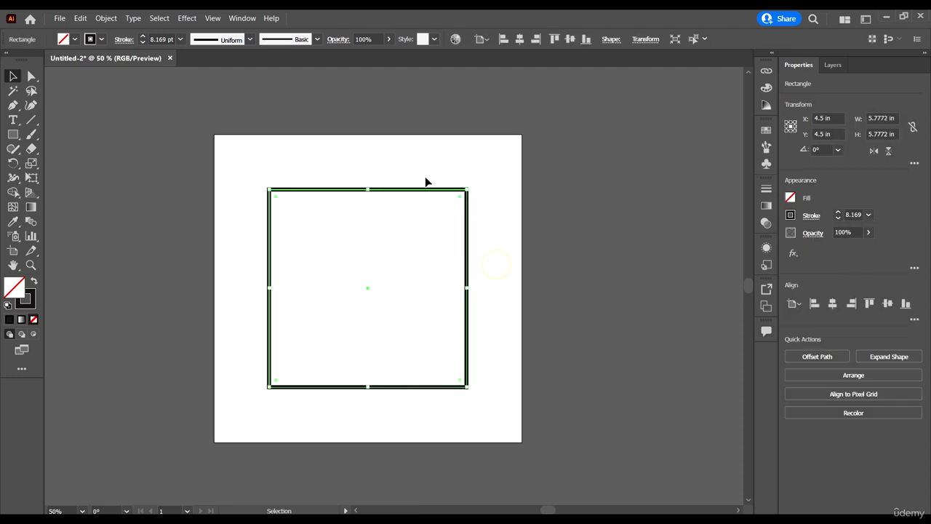
left_click(615, 210)
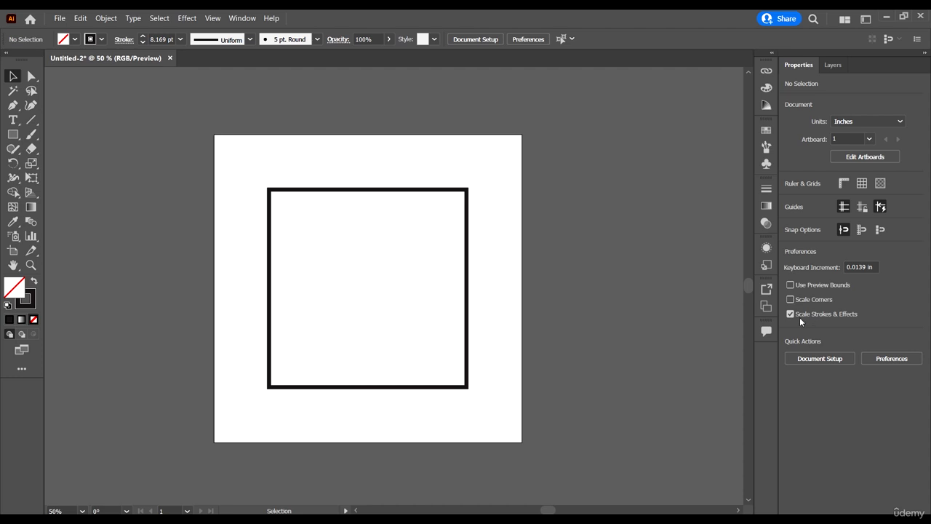
left_click_drag(514, 264, 404, 232)
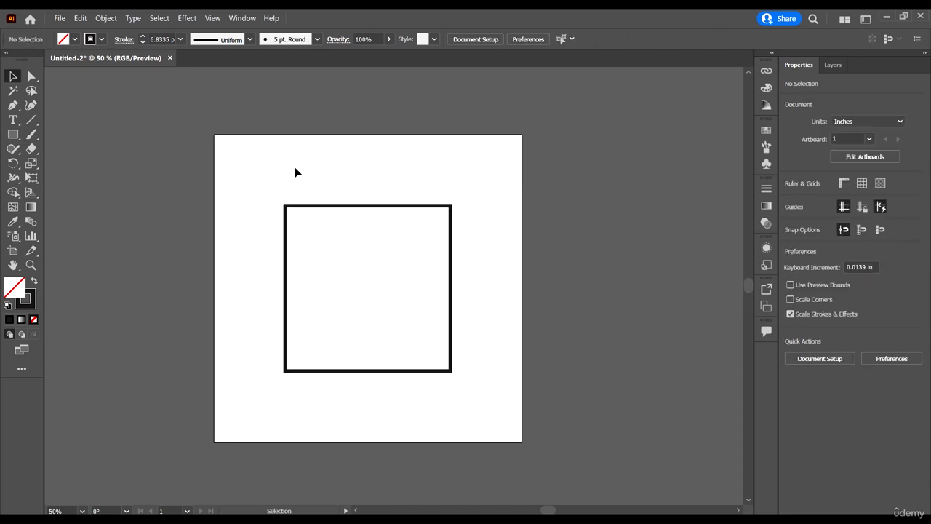
left_click(451, 211)
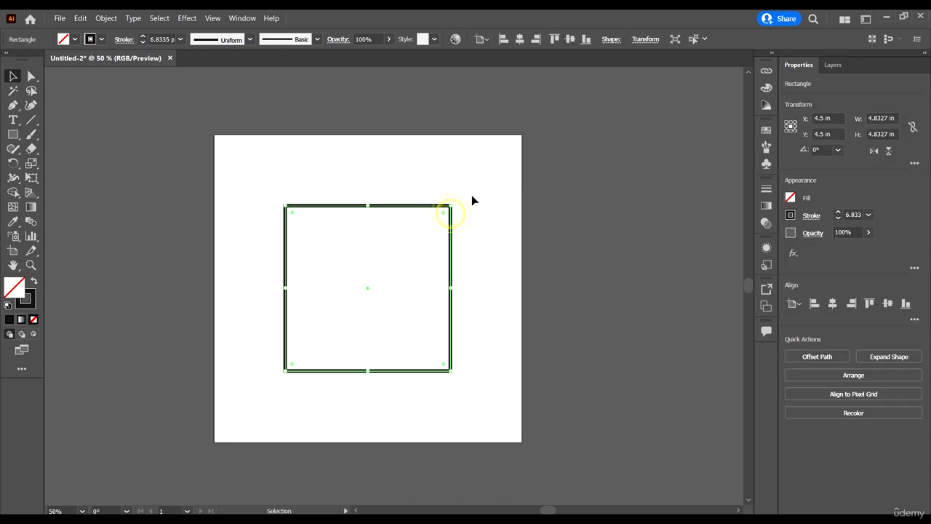
left_click(474, 198)
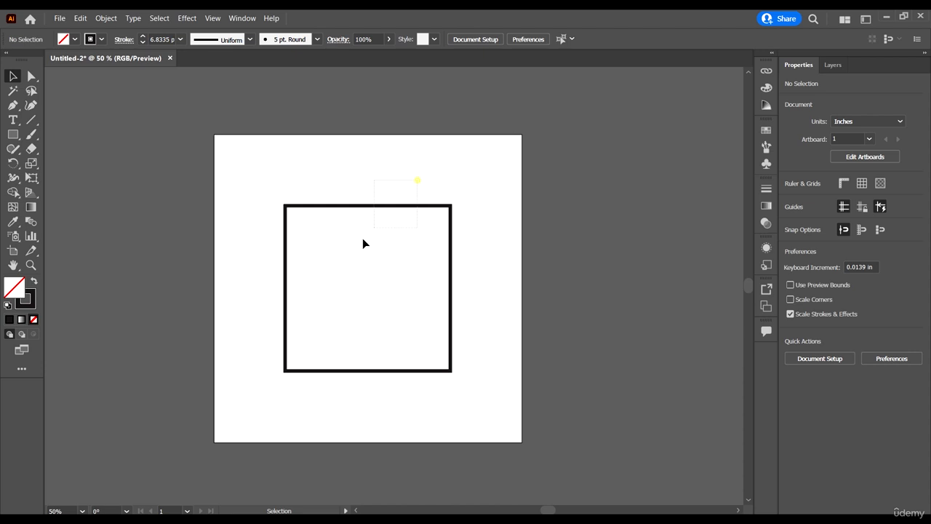
Fill the square with the brown swirl pattern swatch
left_click_drag(362, 239, 357, 243)
left_click(75, 39)
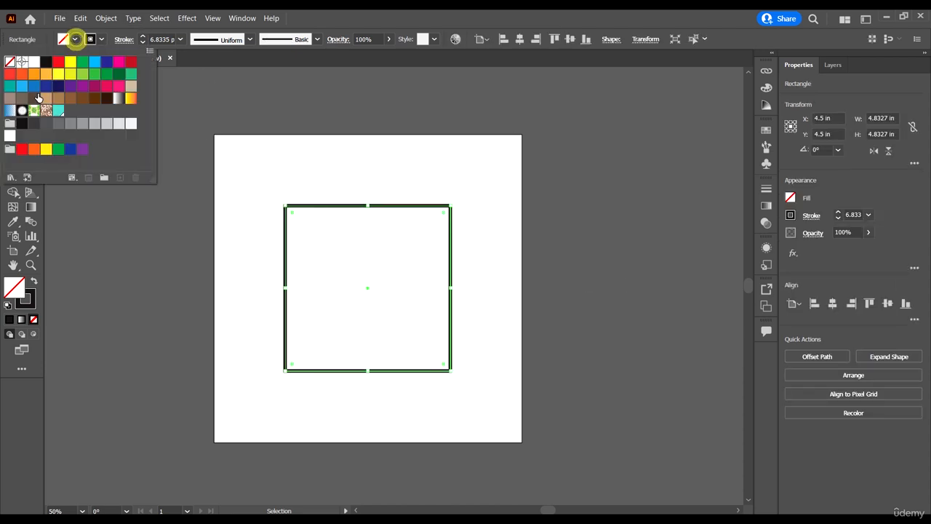
left_click(46, 110)
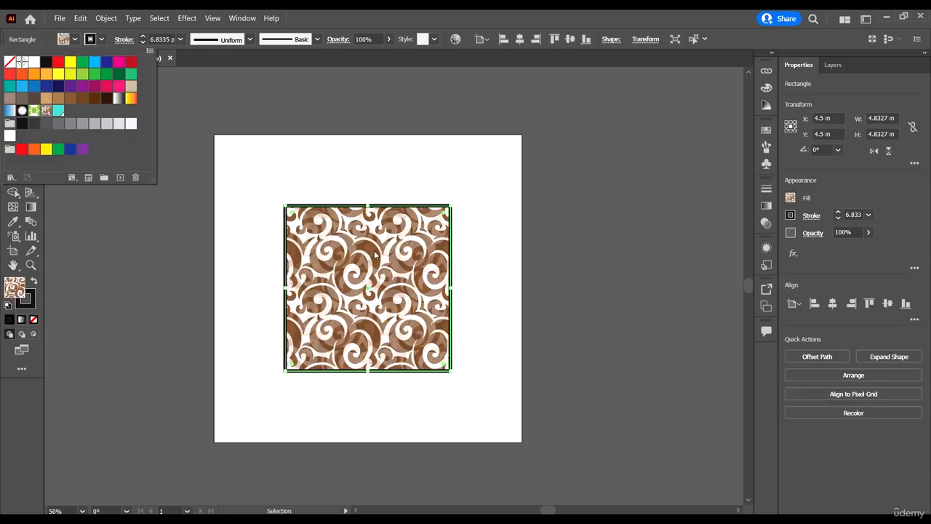
left_click(385, 14)
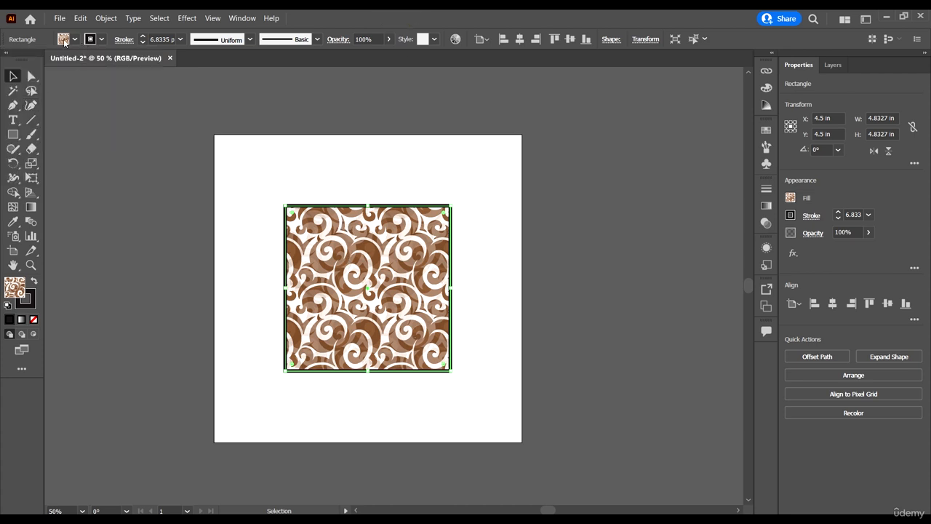
left_click(667, 194)
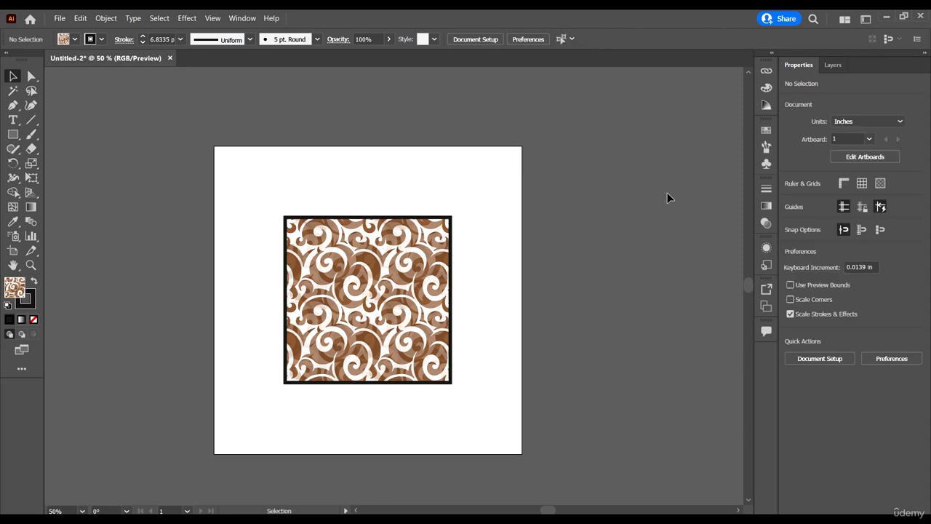
Preview a 64° rotation of the patterned square with both Transform Objects and Transform Patterns enabled
left_click(499, 202)
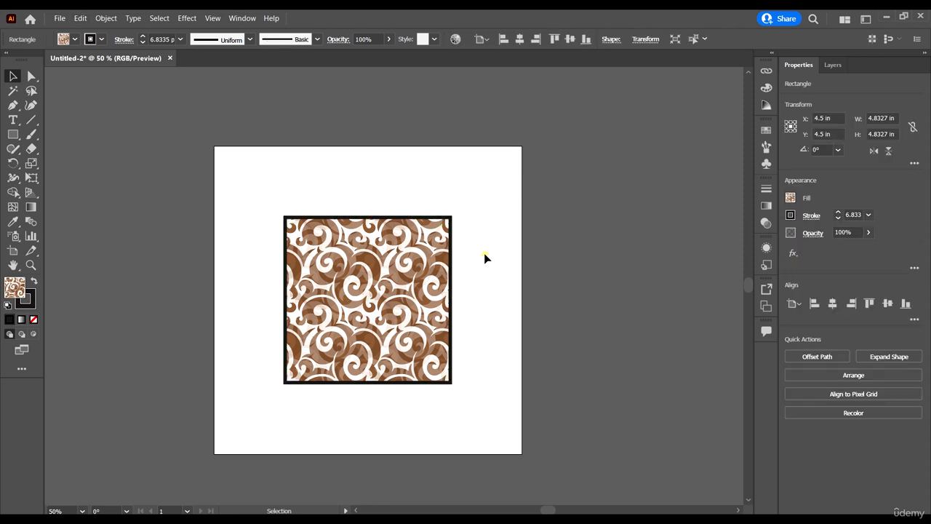
left_click(370, 233)
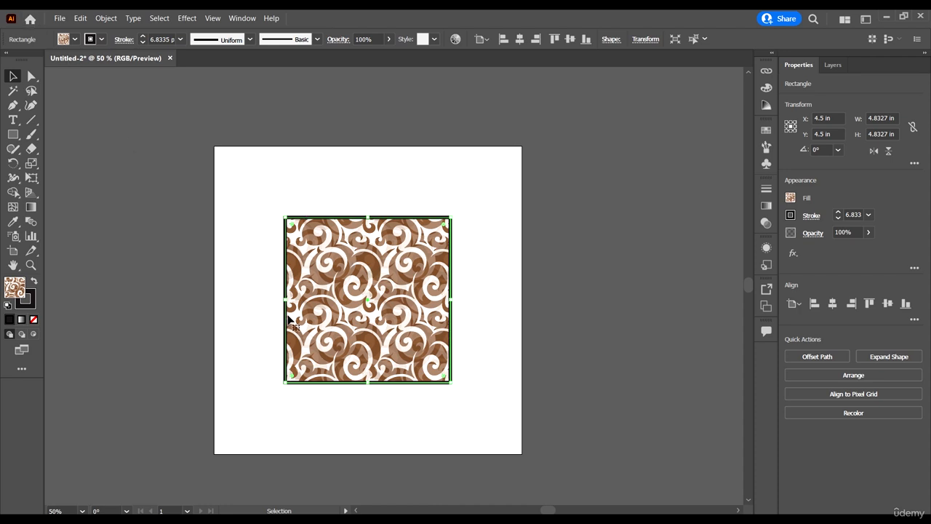
left_click(107, 18)
mouse_move(142, 33)
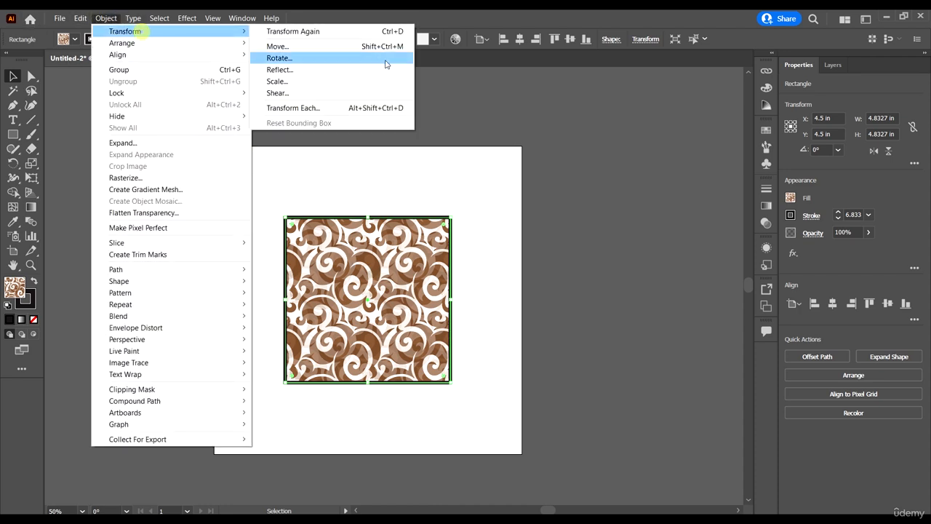
left_click(314, 58)
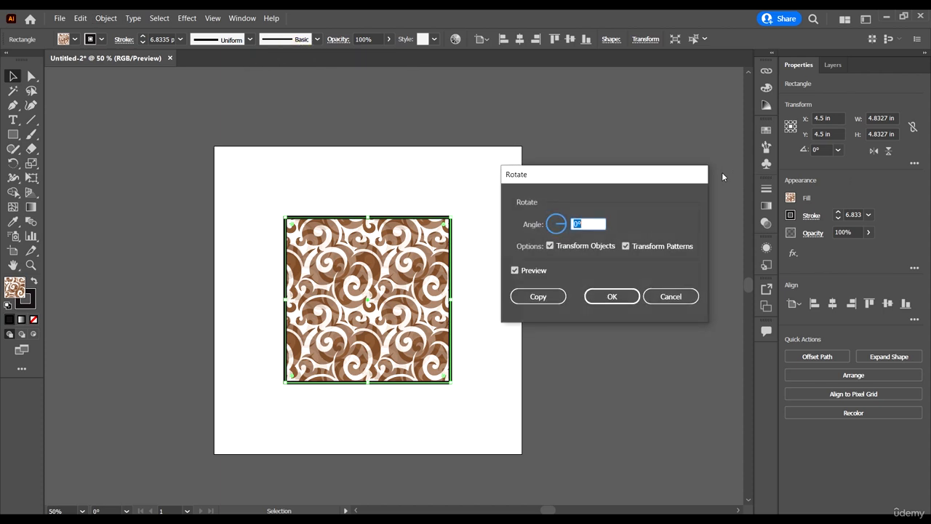
left_click_drag(640, 174, 711, 162)
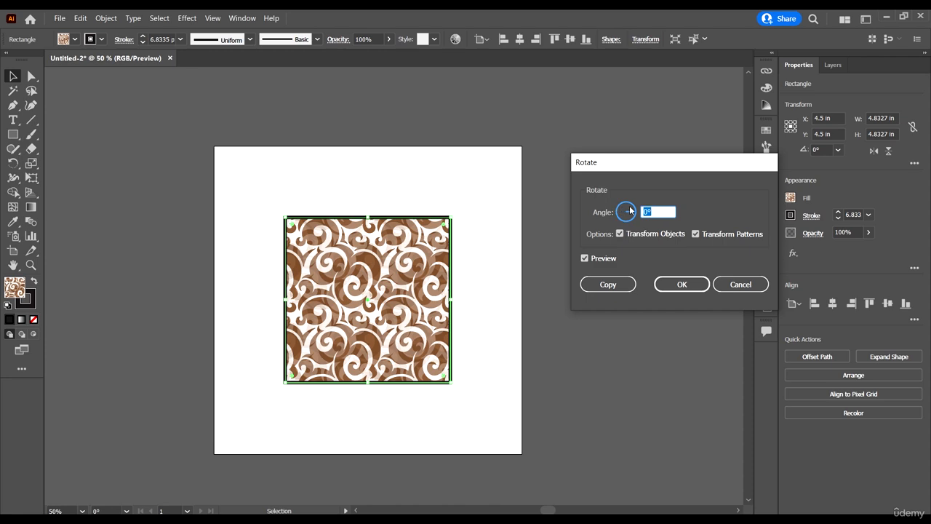
mouse_move(630, 210)
left_mouse_down()
mouse_move(619, 212)
mouse_move(637, 217)
mouse_move(628, 206)
left_mouse_up()
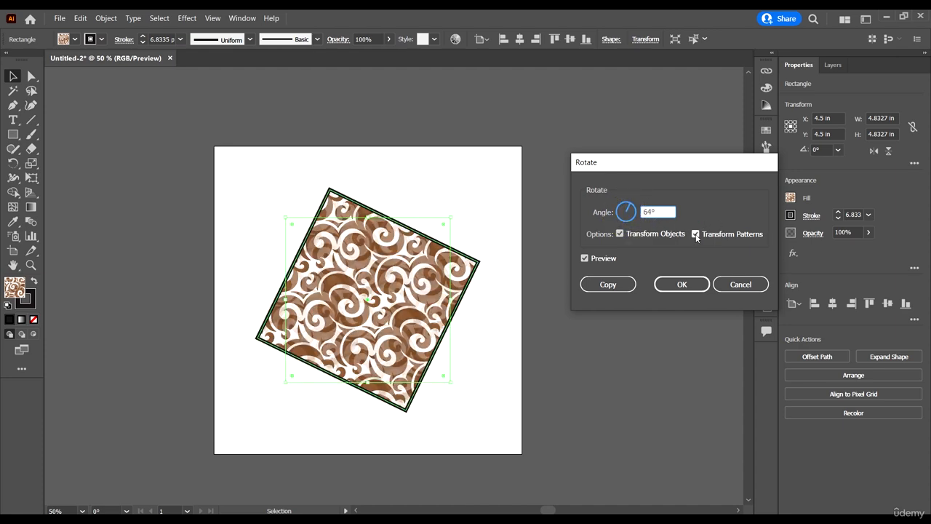
Preview rotating the square by 118° and 39° with Transform Patterns disabled, and cancel the rotation
left_click(695, 235)
left_click(626, 211)
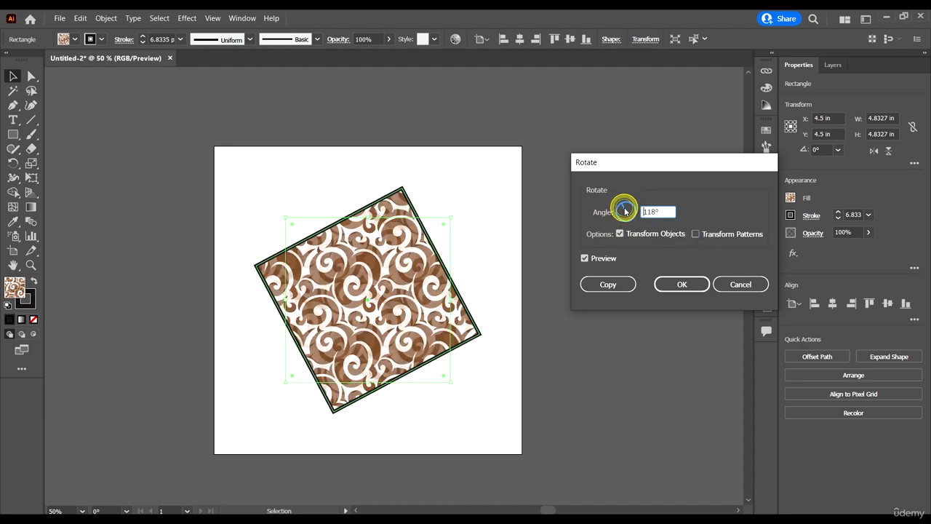
mouse_move(626, 212)
left_mouse_down()
mouse_move(623, 201)
mouse_move(633, 217)
mouse_move(621, 211)
mouse_move(630, 207)
left_mouse_up()
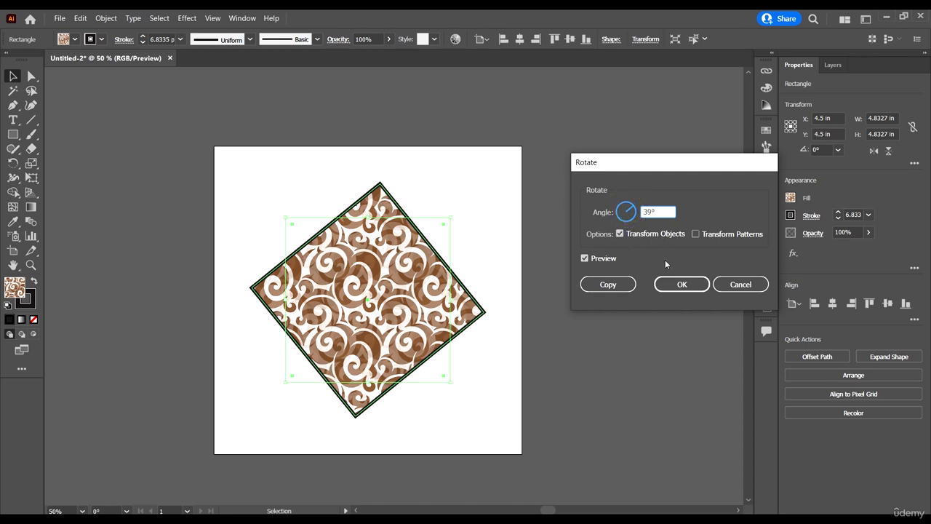
left_click(741, 284)
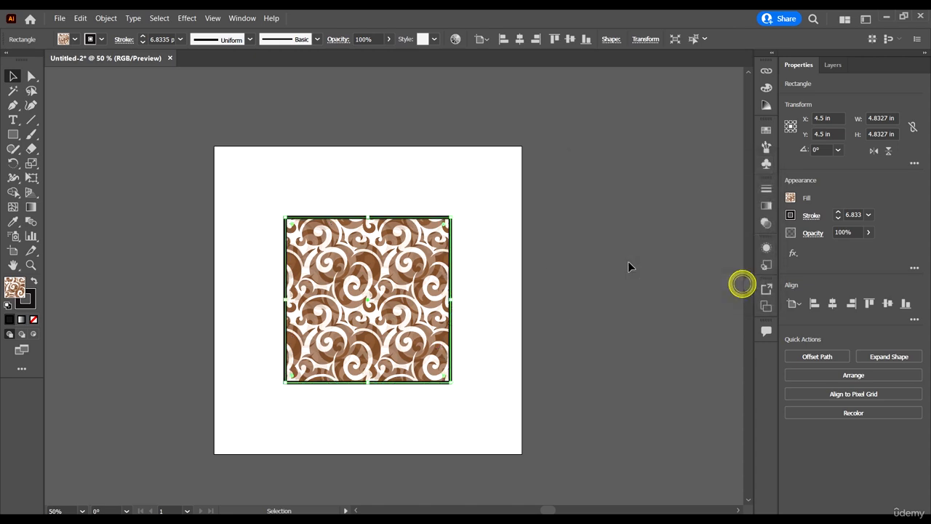
left_click(241, 16)
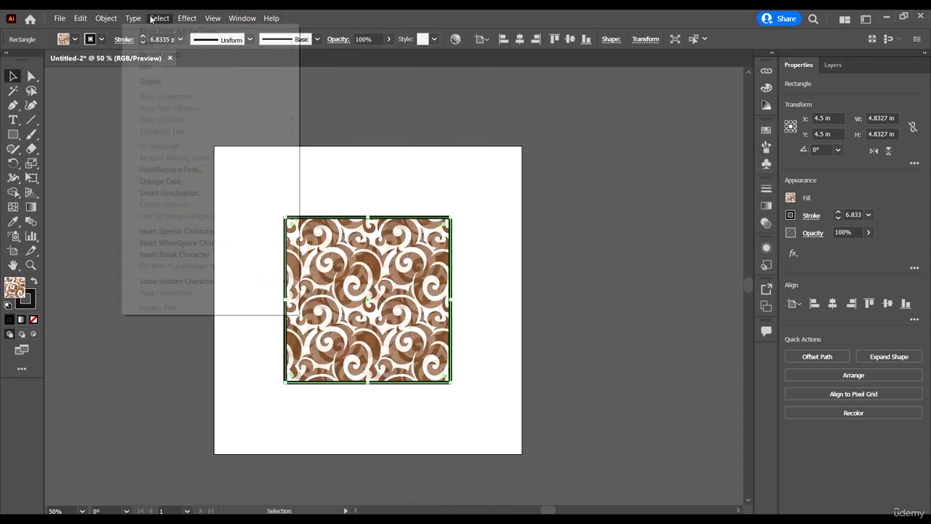
mouse_move(242, 18)
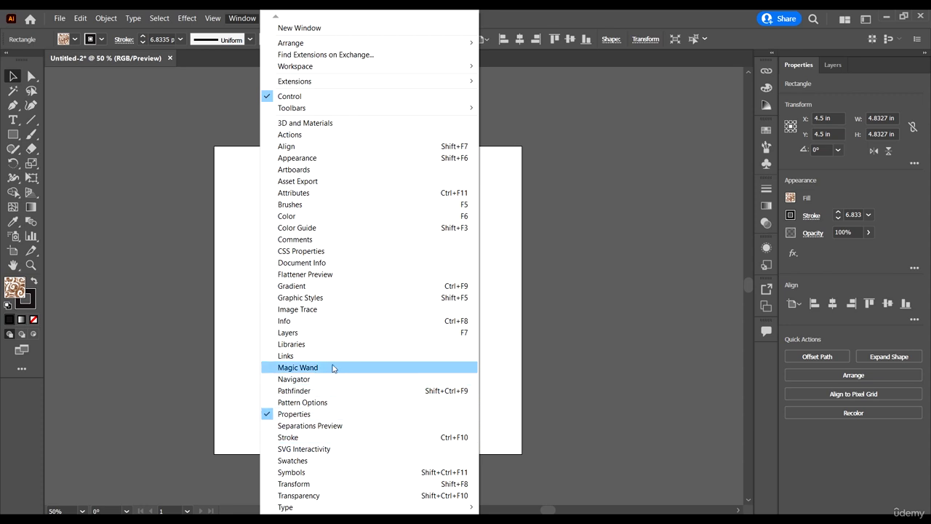
left_click(322, 483)
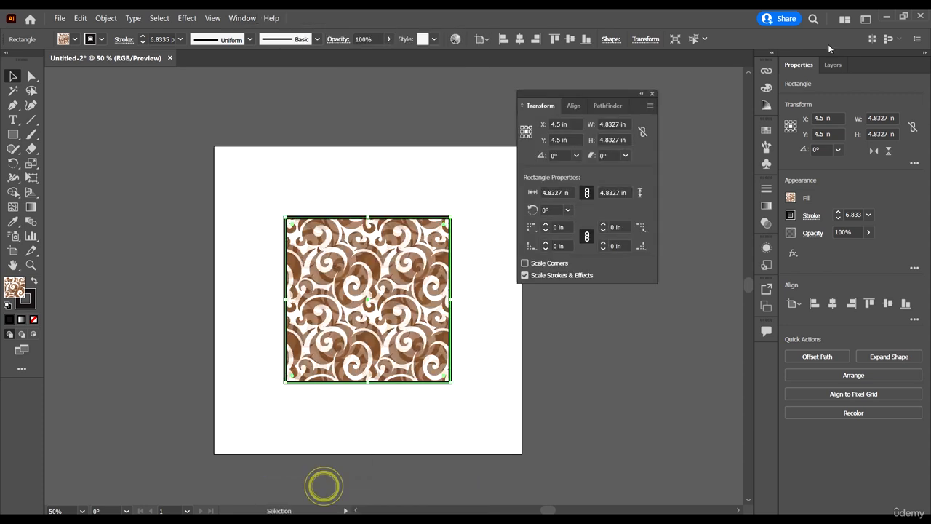
mouse_move(612, 102)
left_mouse_down()
mouse_move(670, 110)
mouse_move(617, 101)
left_mouse_up()
left_click(652, 94)
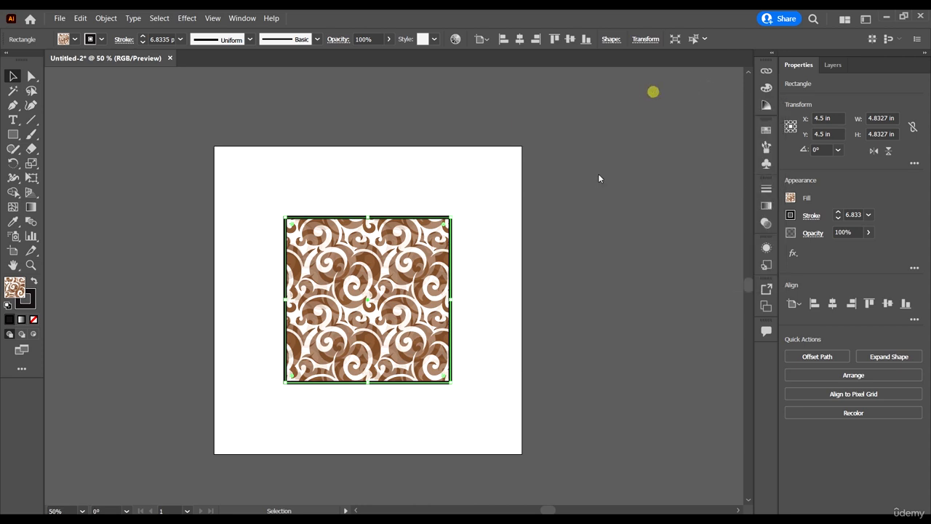
Show the floating Transform panel beside the artboard and check its object and pattern transform options
left_click(242, 18)
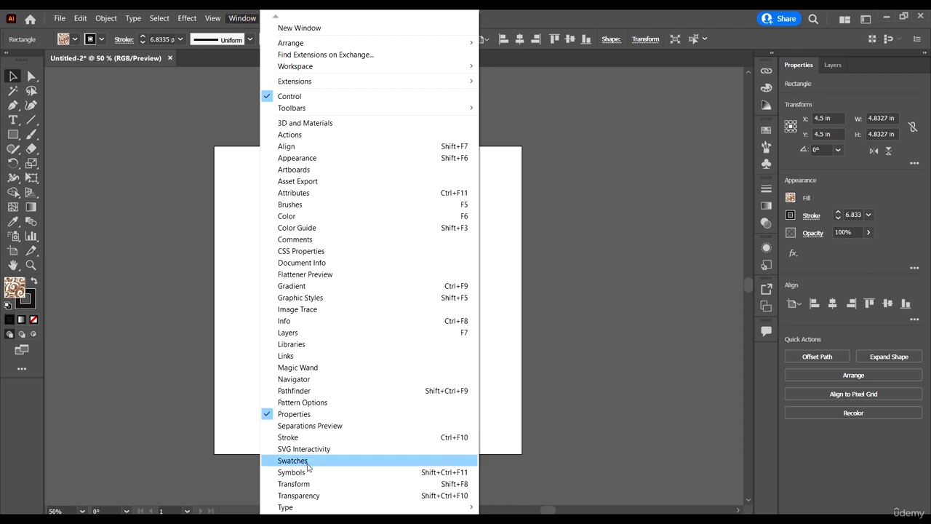
left_click(329, 483)
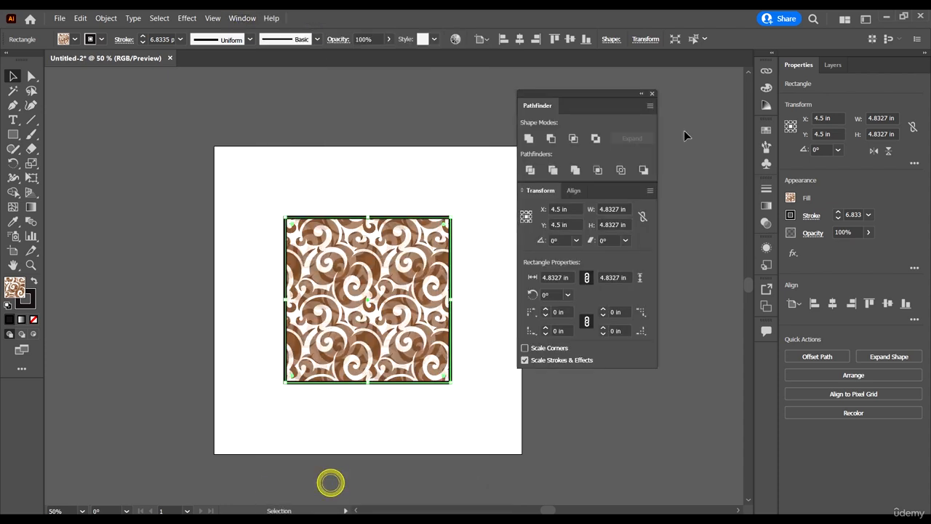
left_click_drag(561, 105, 600, 126)
left_click(571, 137)
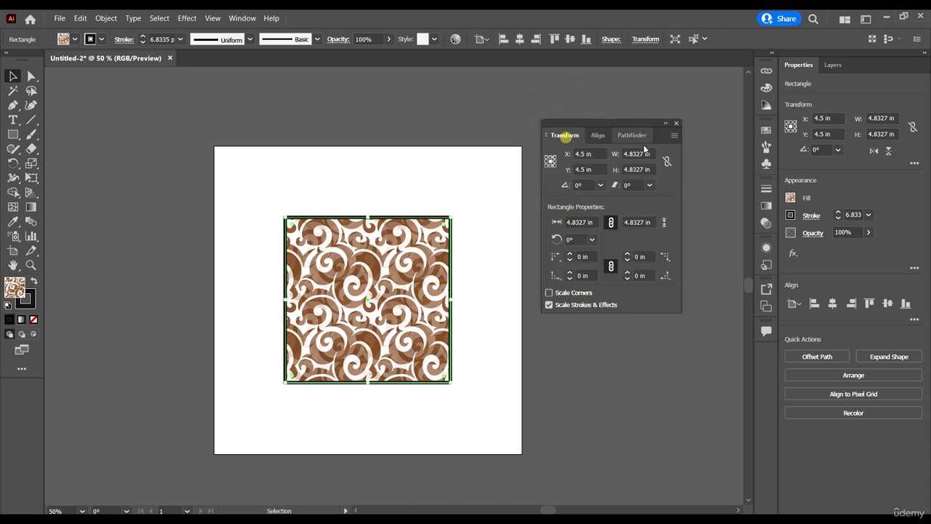
left_click(676, 135)
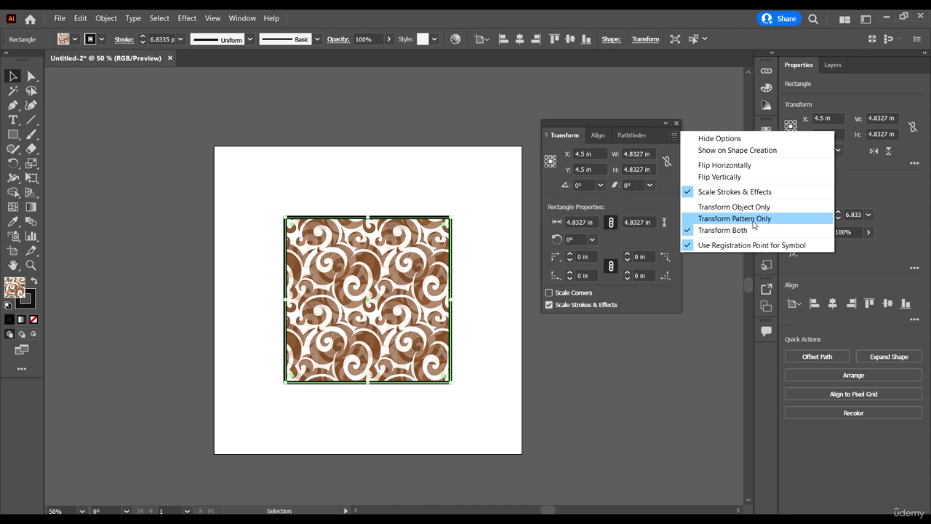
left_click(617, 121)
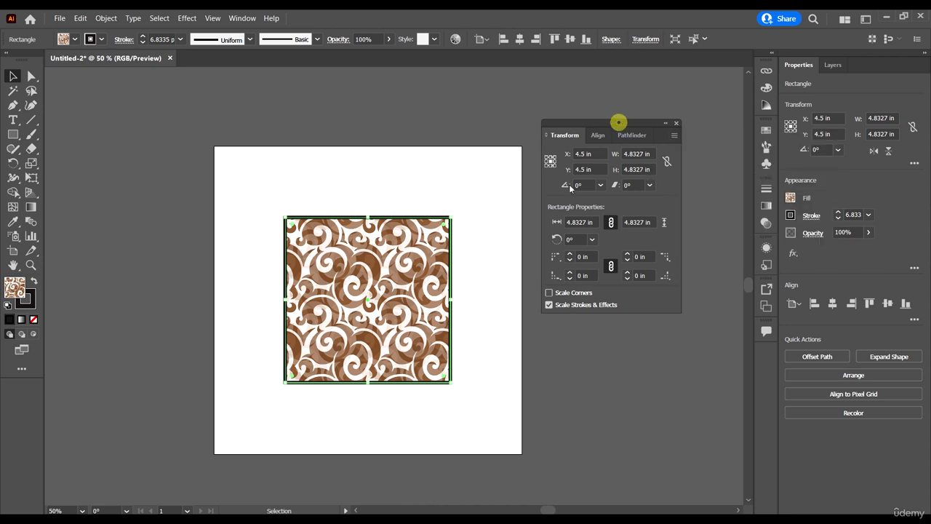
Enable Transform Object Only and scale the square about its centre to about 5.35 in wide
left_click(430, 343)
left_click(674, 136)
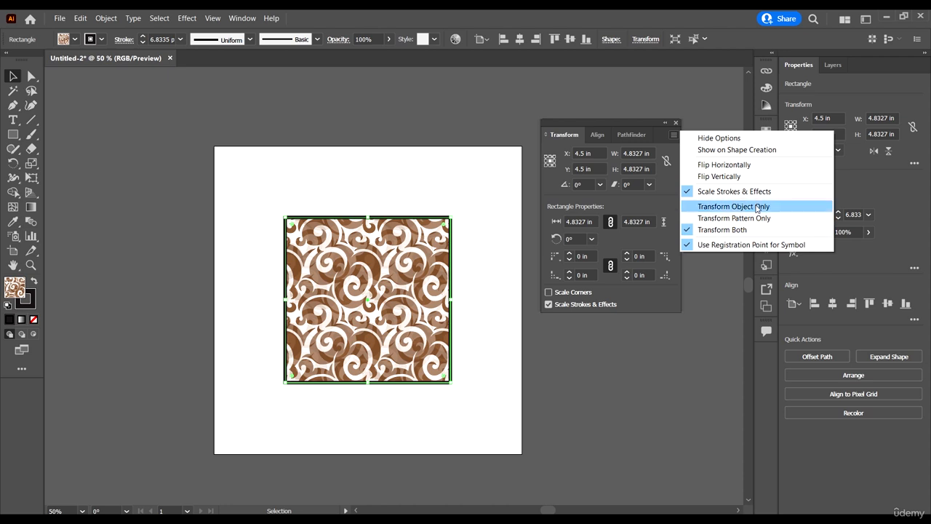
left_click(757, 206)
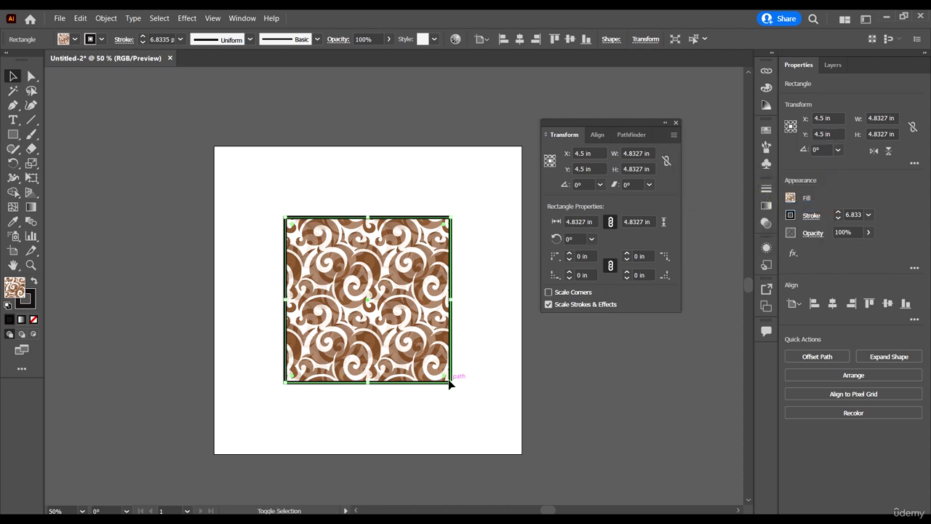
left_click_drag(451, 383, 473, 404)
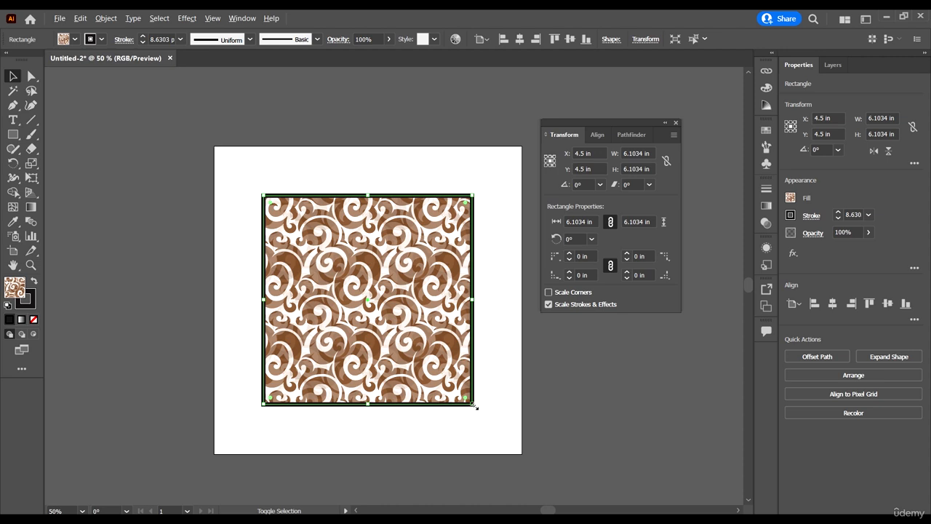
left_click_drag(476, 407, 459, 391)
Switch to Transform Pattern Only and enlarge the square about its centre to about 5.8 in wide
left_click(674, 136)
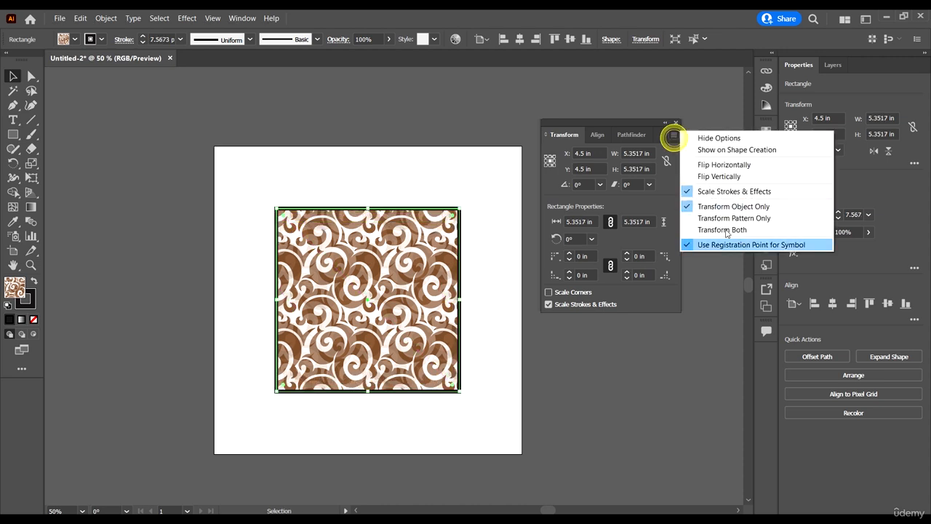
left_click(746, 220)
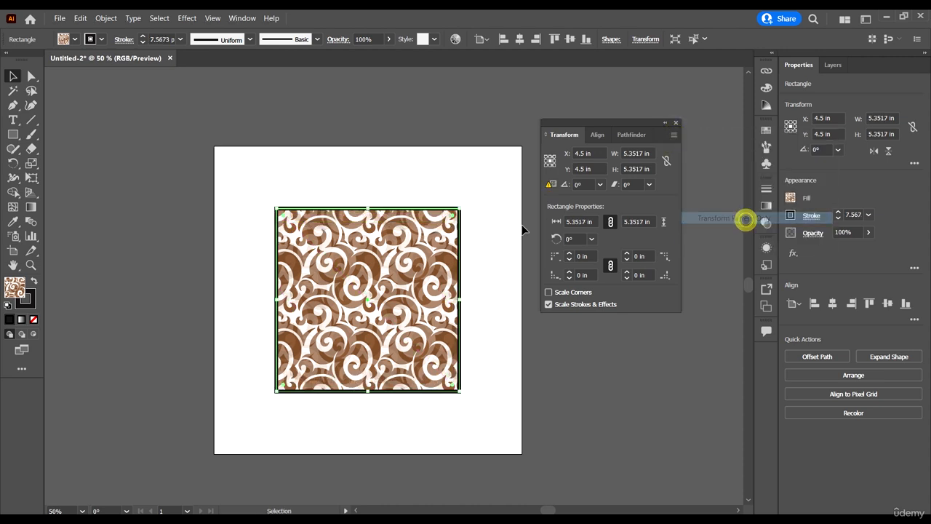
mouse_move(461, 208)
left_mouse_down()
mouse_move(439, 229)
mouse_move(476, 204)
mouse_move(490, 223)
mouse_move(499, 218)
mouse_move(459, 225)
mouse_move(493, 201)
left_mouse_up()
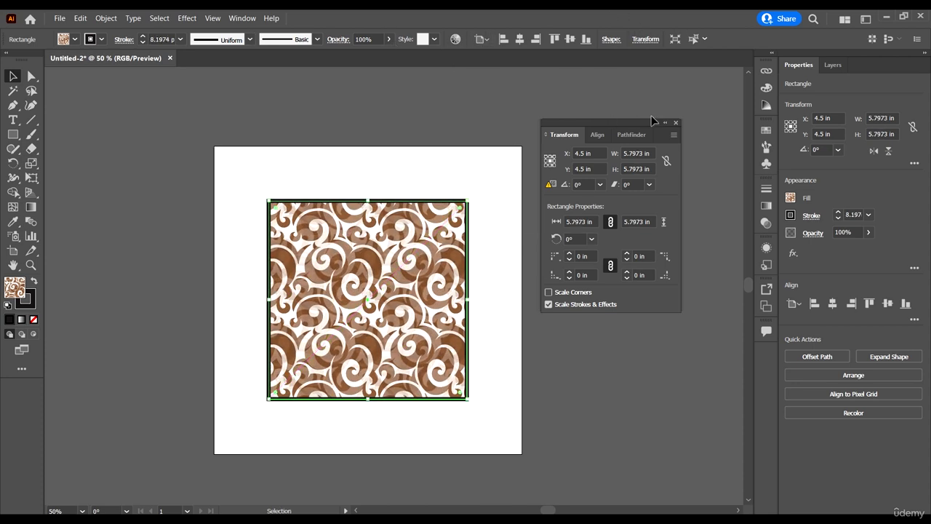
Restore Transform Both, try scaling the square from its corner, and close the Transform panel
left_click(674, 134)
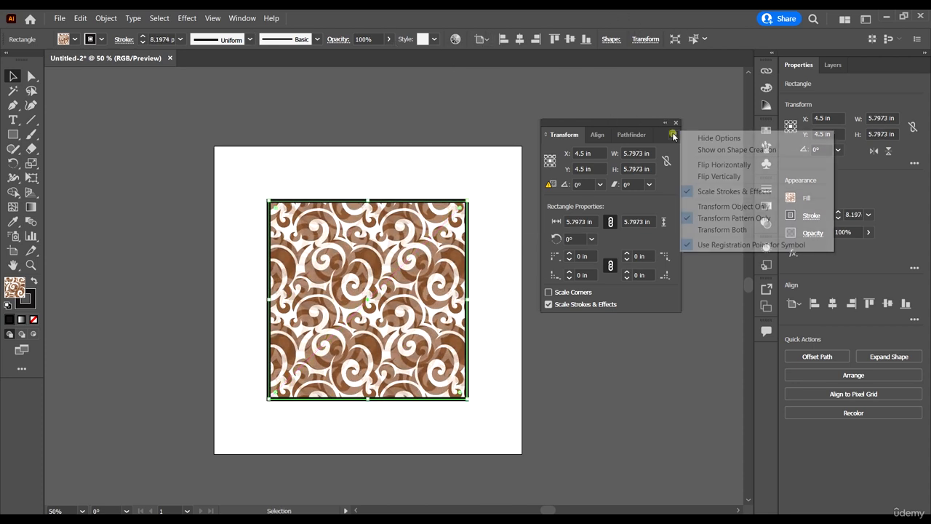
left_click(713, 231)
left_click_drag(468, 198, 503, 204)
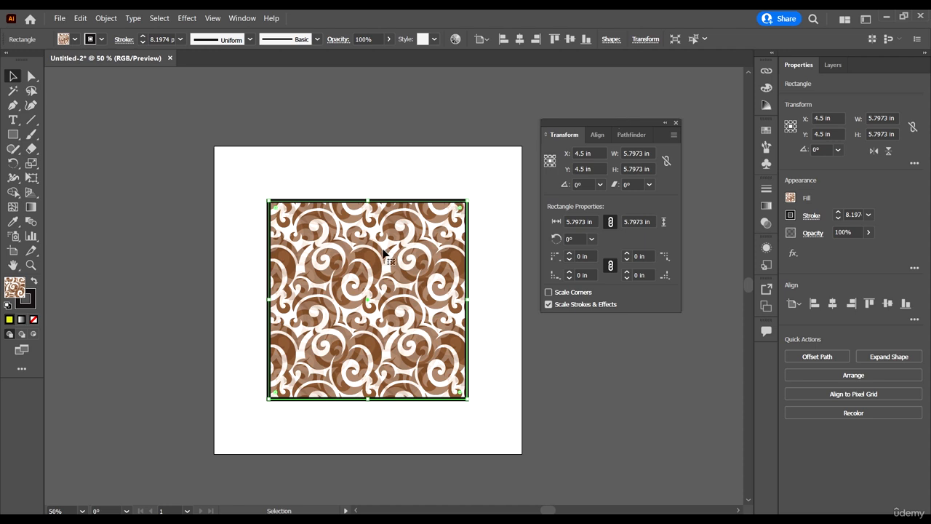
left_click(676, 126)
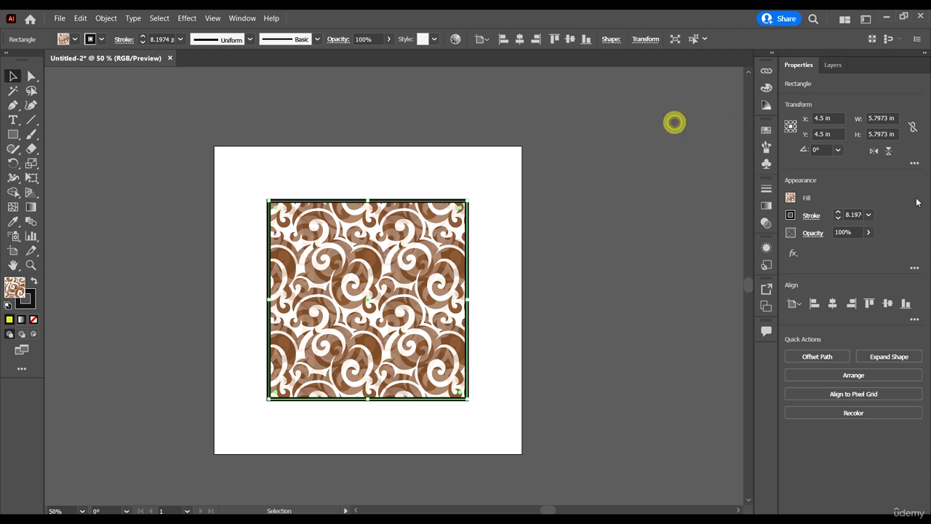
Replace the square's pattern fill with the solid purple swatch
left_click(364, 275)
left_click(75, 40)
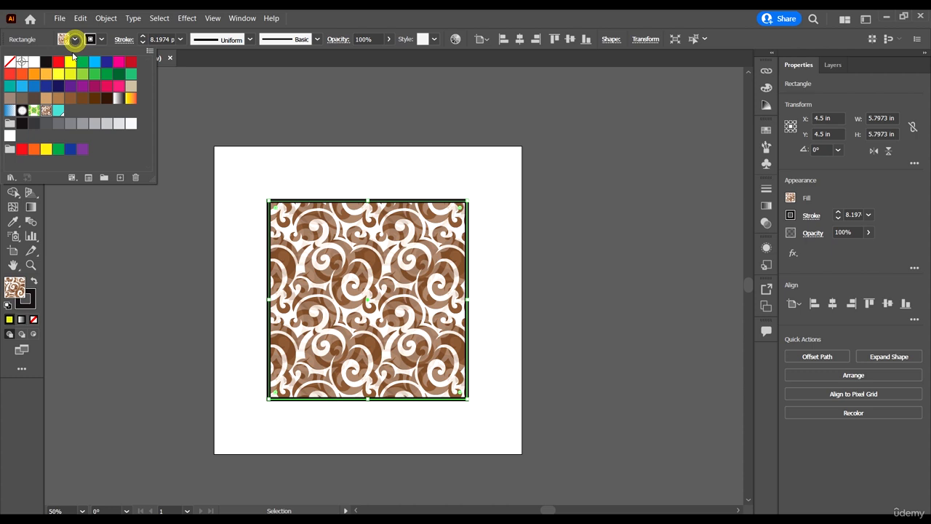
left_click(70, 86)
left_click(358, 273)
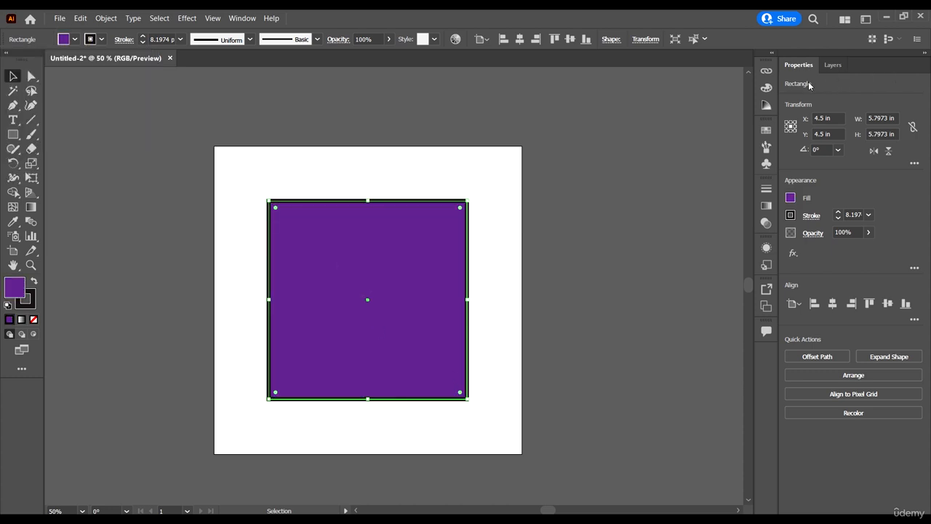
Examine the square's additional transform options, including the rectangle width, height and angle values
left_click(915, 164)
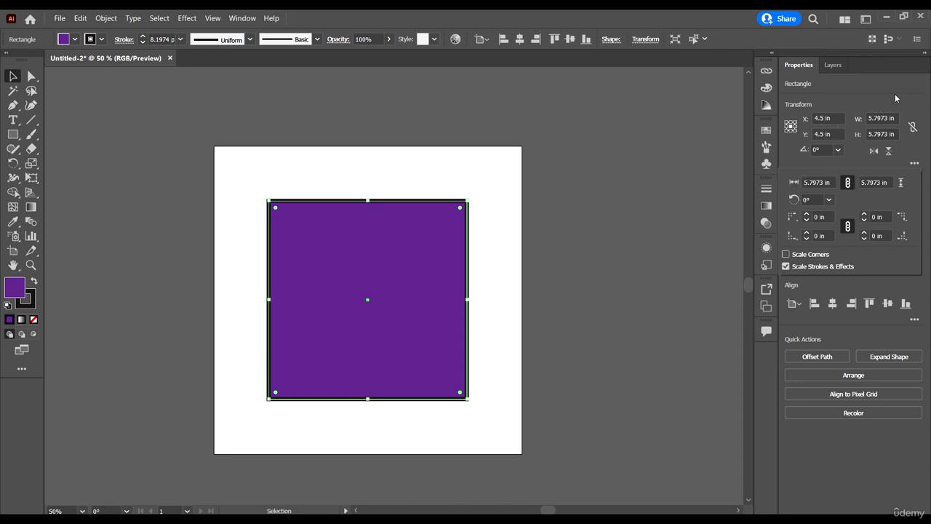
left_click(851, 102)
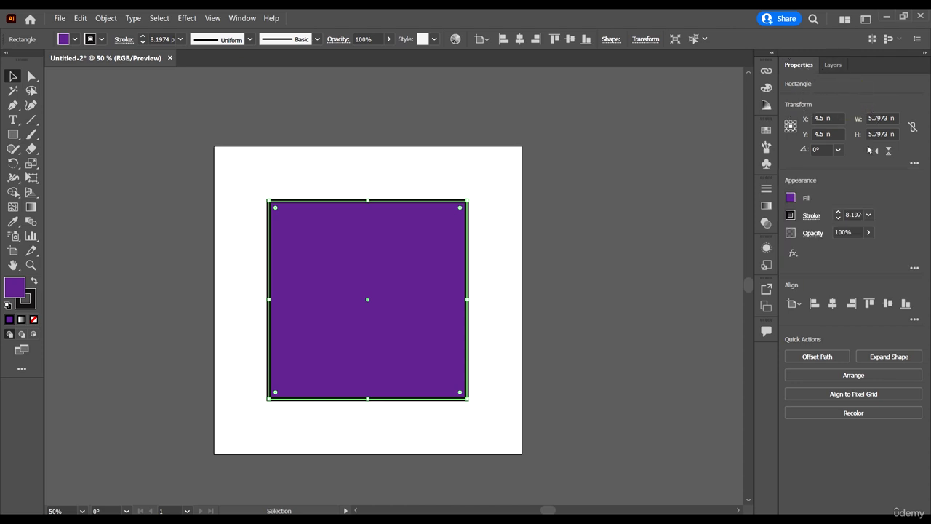
left_click(915, 163)
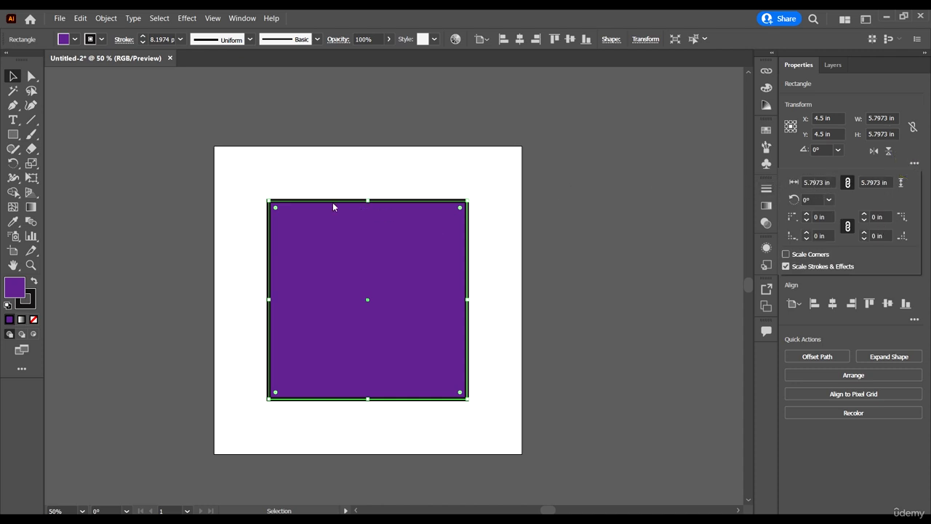
left_click(831, 183)
left_click(868, 182)
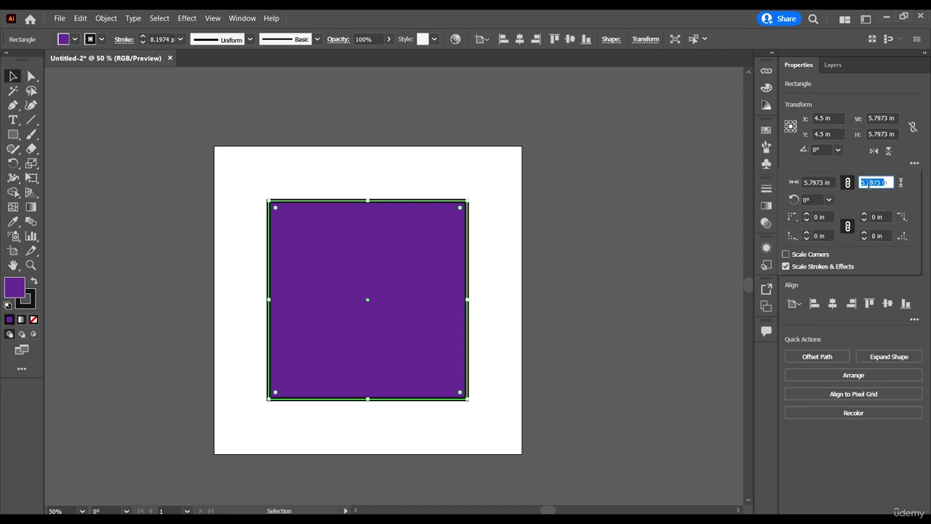
left_click(814, 200)
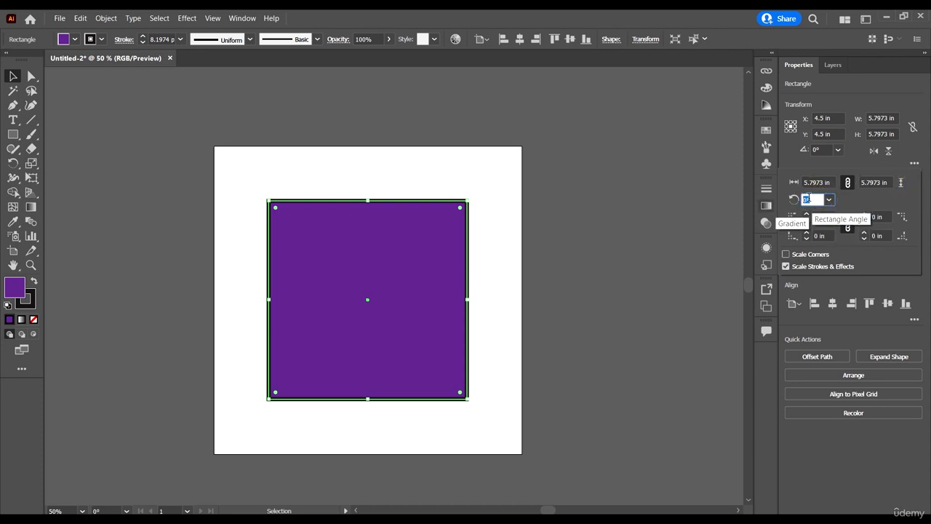
double_click(810, 200)
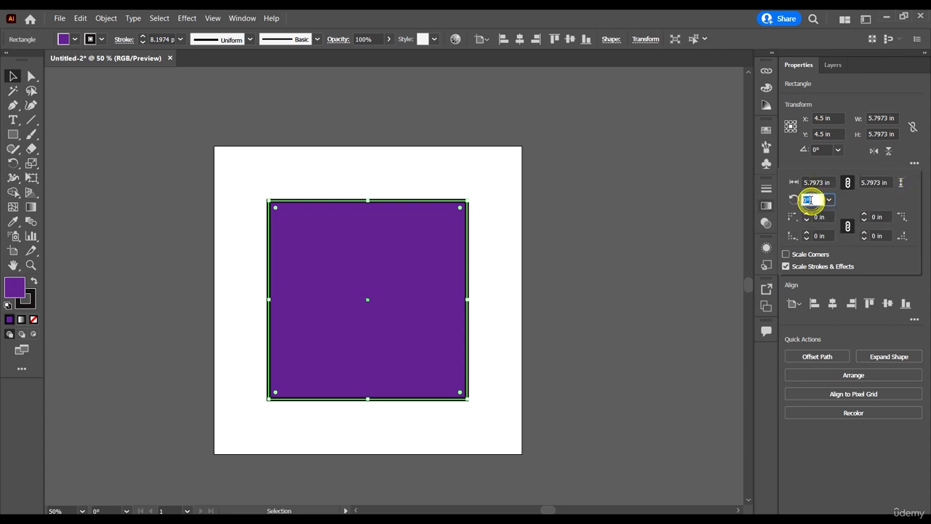
left_click(848, 199)
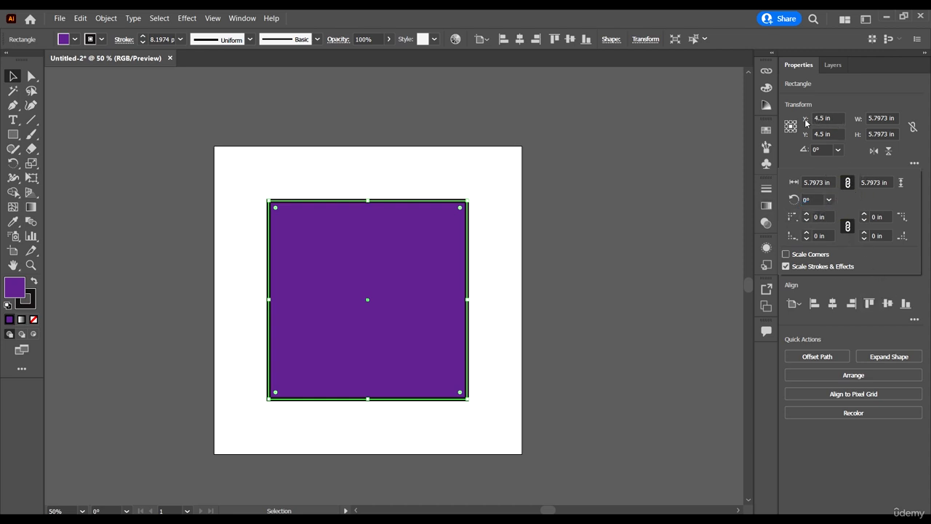
left_click(819, 181)
Double the square's X position with a multiplication in the value, moving its centre to 9 in
left_click(824, 117)
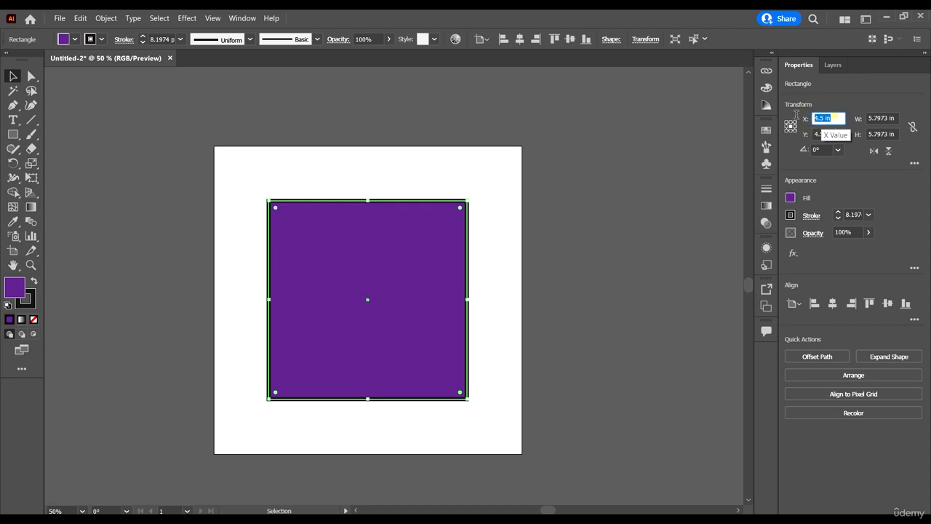
type("4.5")
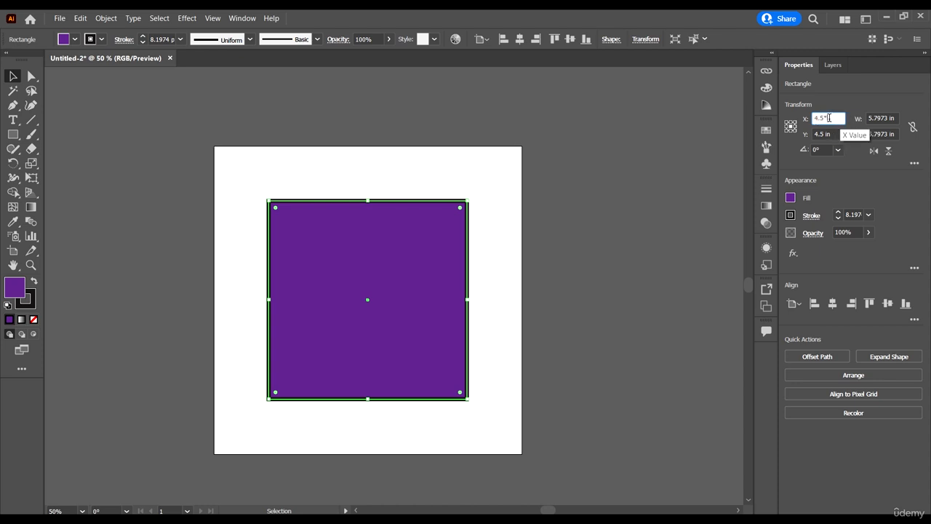
type("@")
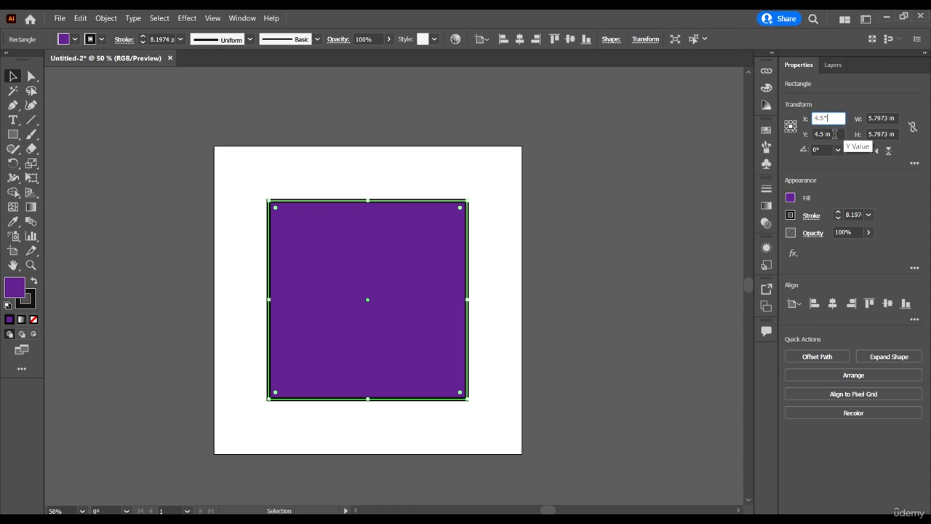
key("Return")
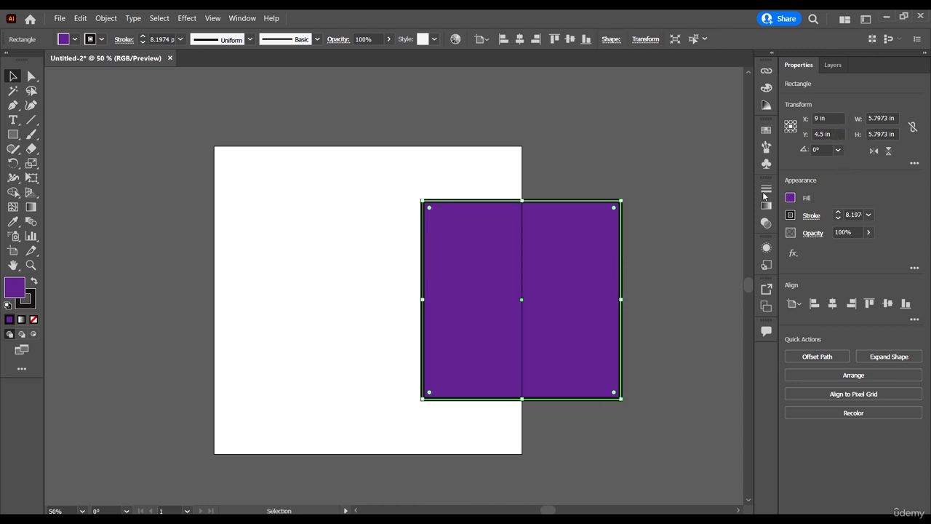
Divide the square's X position by 2 and its linked rectangle width by 5, using math in the values
left_click(824, 118)
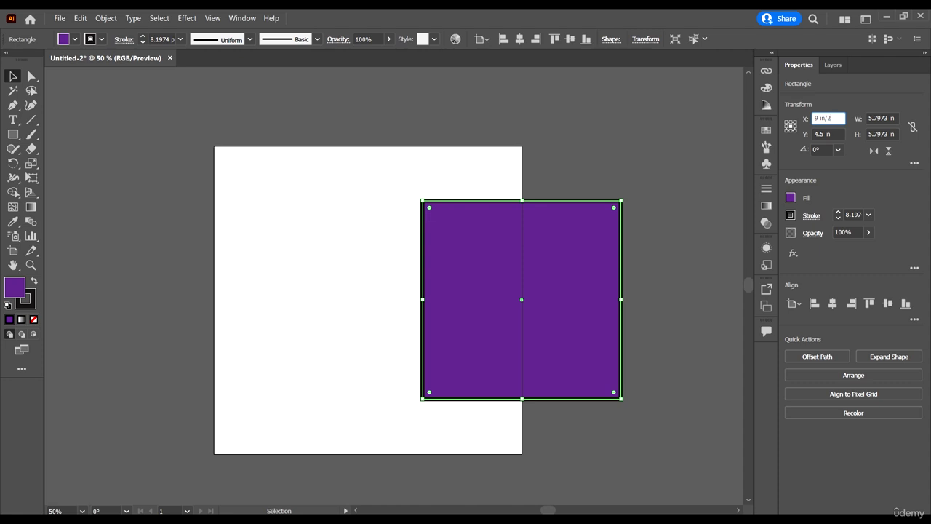
key("Return")
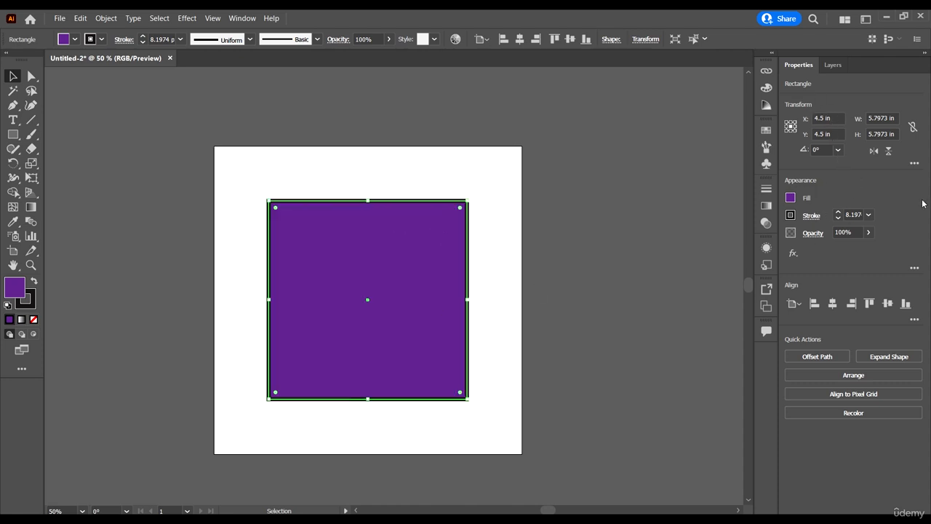
left_click(914, 163)
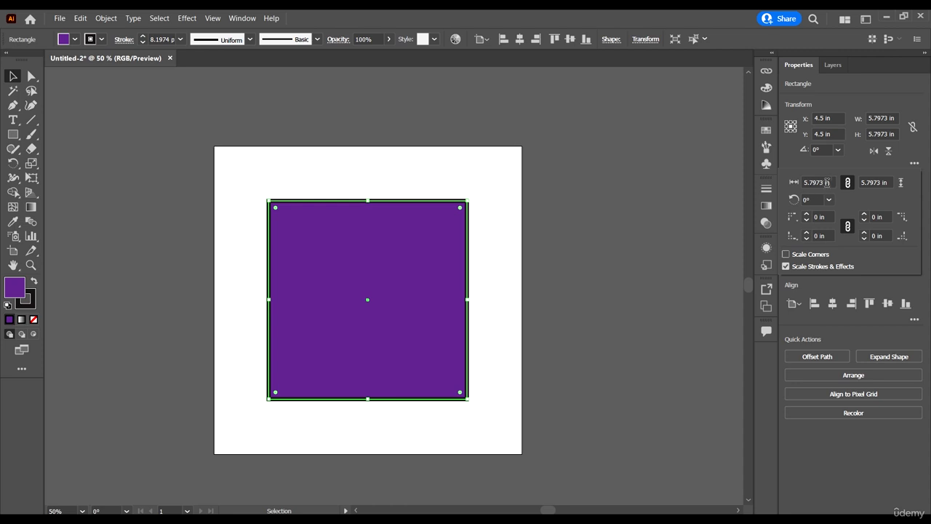
left_click(828, 182)
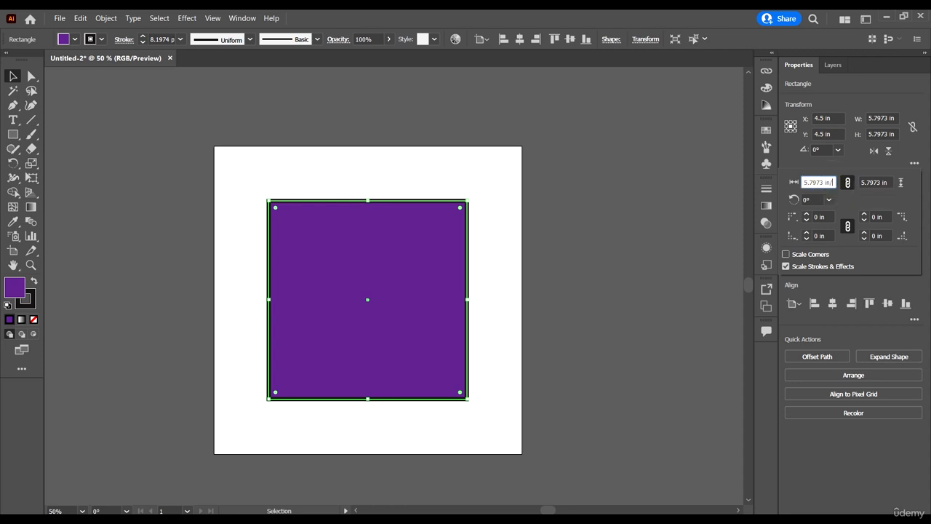
type("/5")
key("Return")
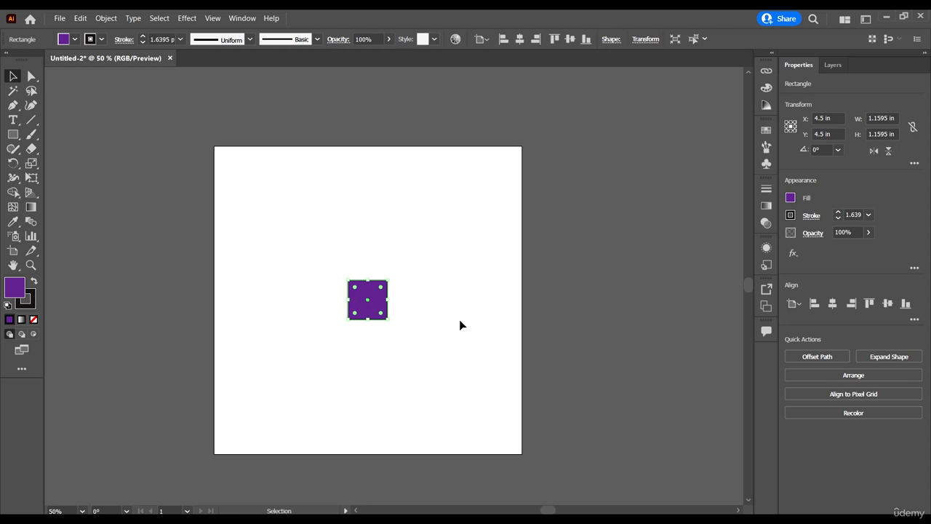
Enlarge the square proportionally from its centre to about 5.64 in wide, and delete it from the artboard
left_click(914, 162)
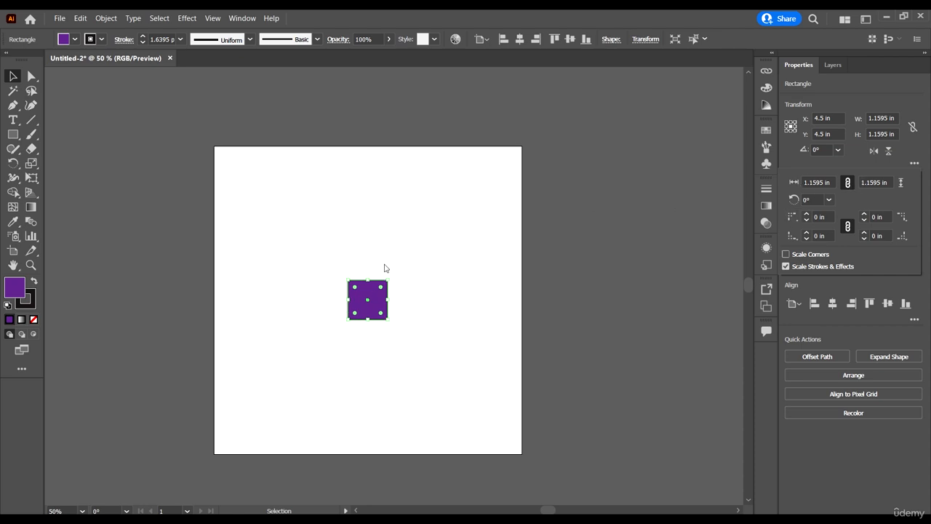
left_click(462, 384)
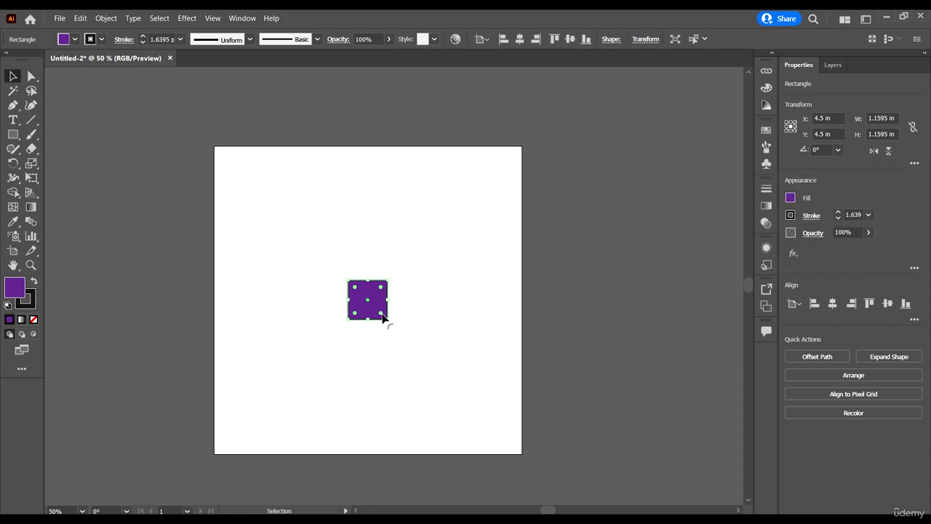
left_click_drag(389, 318, 481, 405)
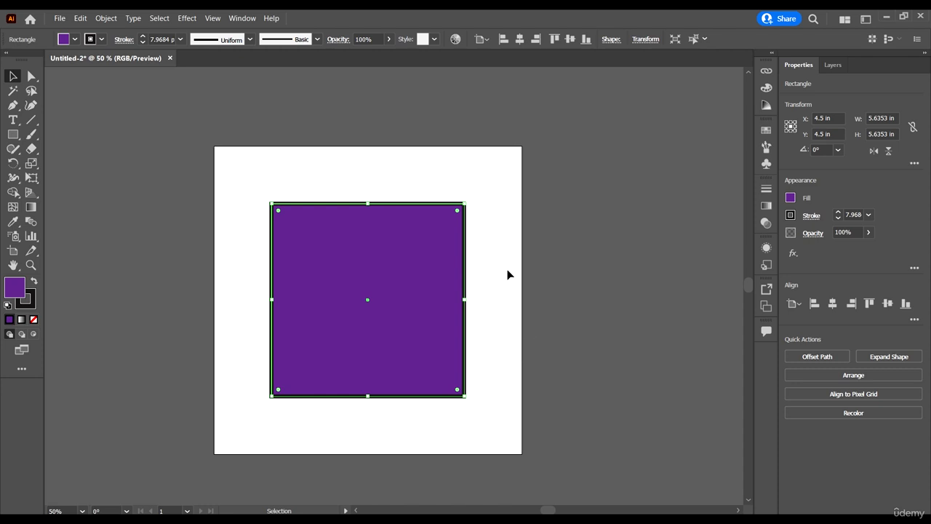
key("Delete")
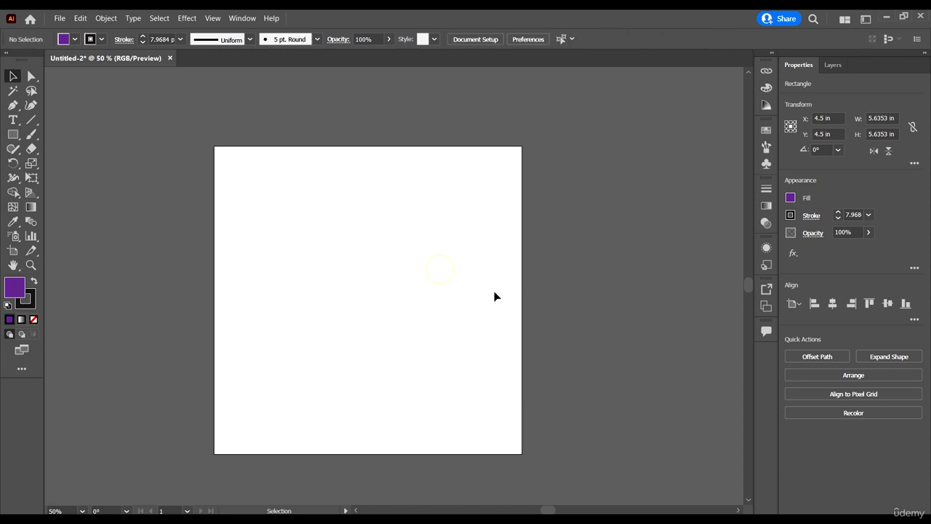
Place the default "Lorem ipsum" point text on the artboard with the Type tool and enlarge it to about 111.4 pt
scroll(447, 264, "down", 1)
scroll(394, 268, "right", 1)
scroll(393, 268, "right", 1)
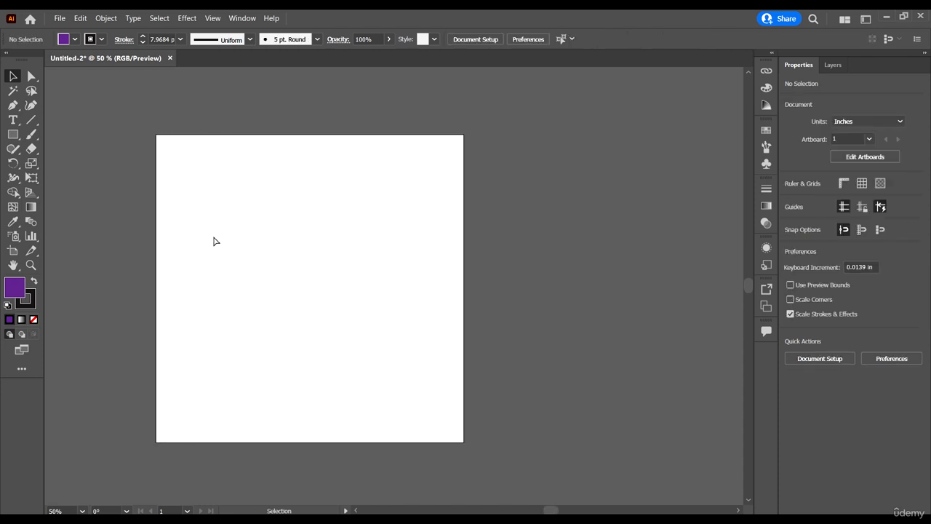
scroll(211, 241, "left", 1)
left_click(14, 121)
left_click(14, 124)
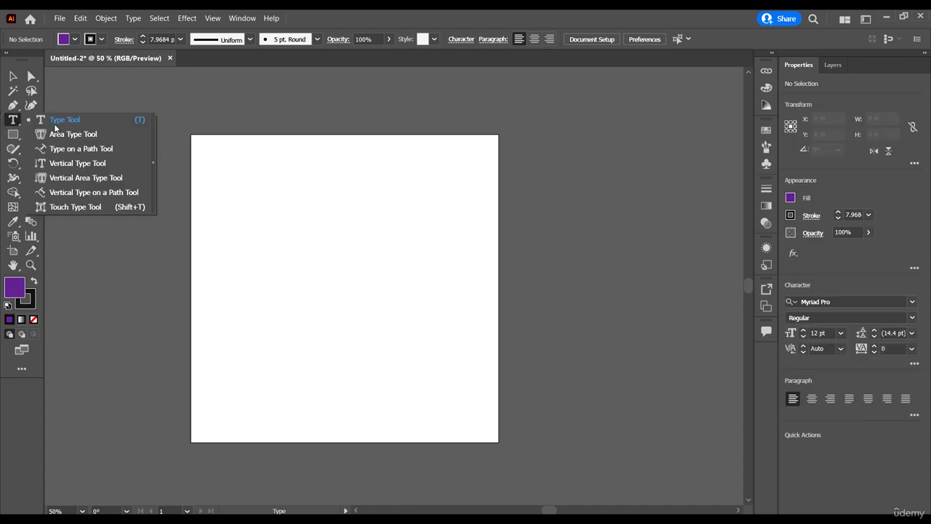
left_click(13, 122)
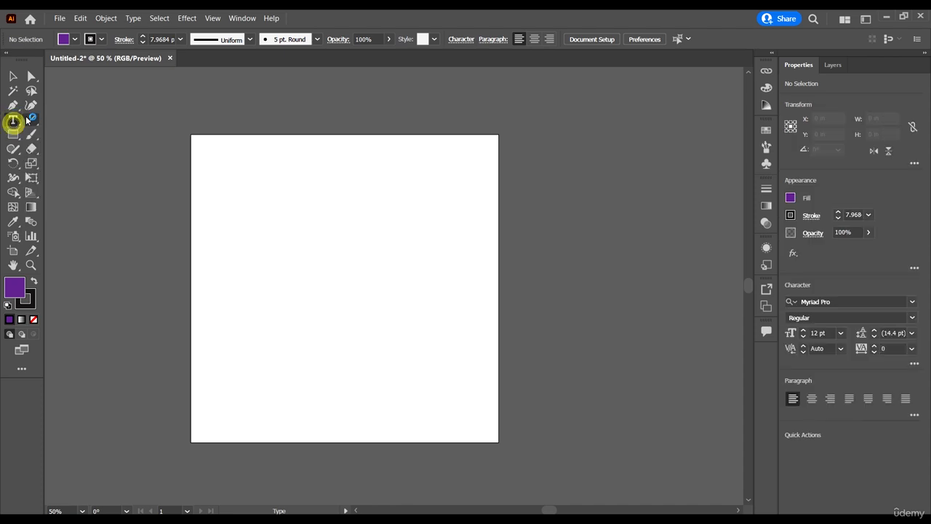
left_click(270, 245)
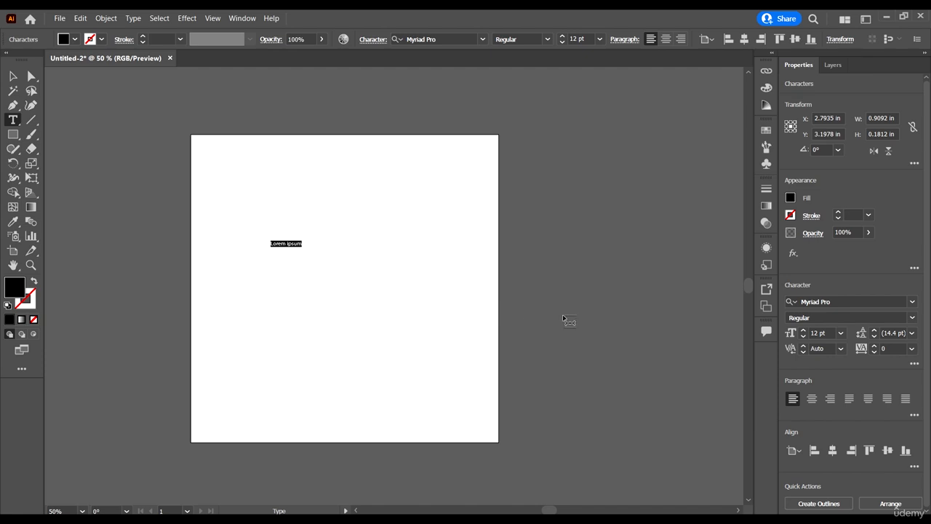
left_click(12, 76)
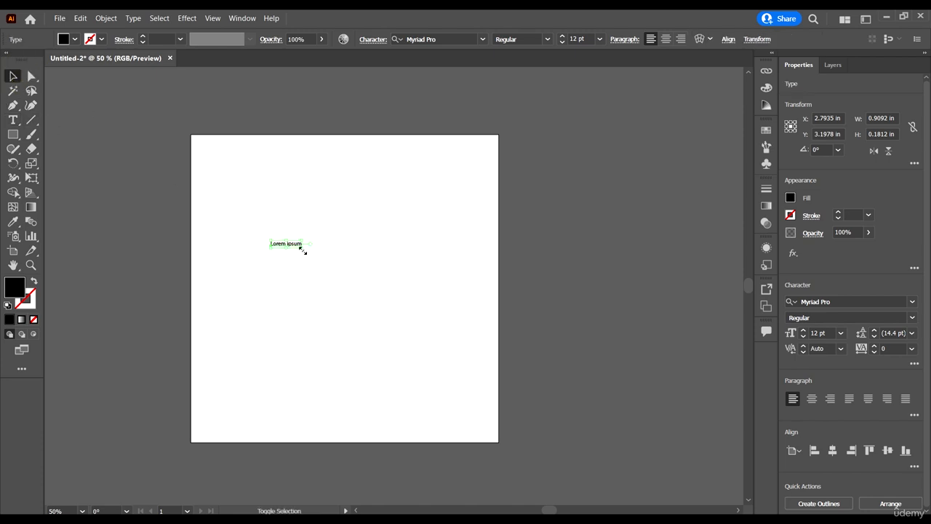
left_click_drag(302, 249, 476, 273)
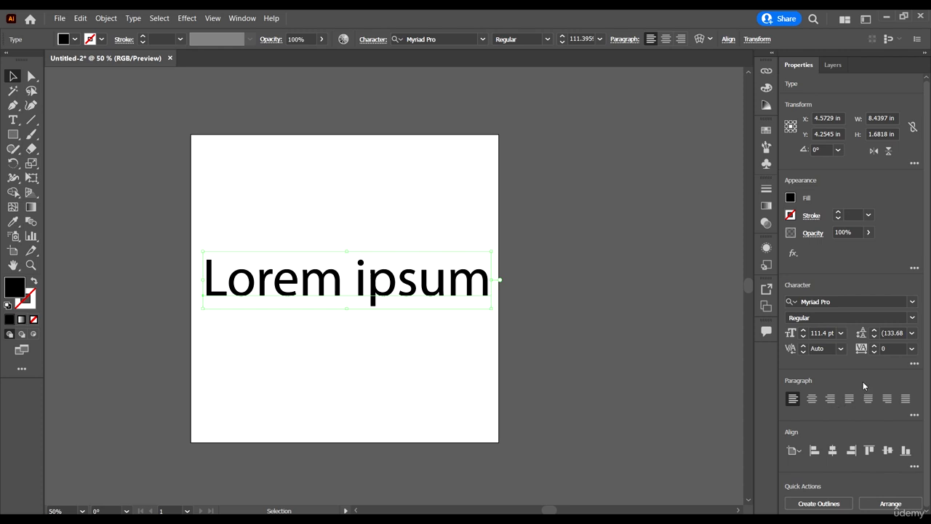
Set the text's tracking to -100 and reposition it near the artboard's centre, at about X 4.37 in, Y 4.38 in
left_click(912, 349)
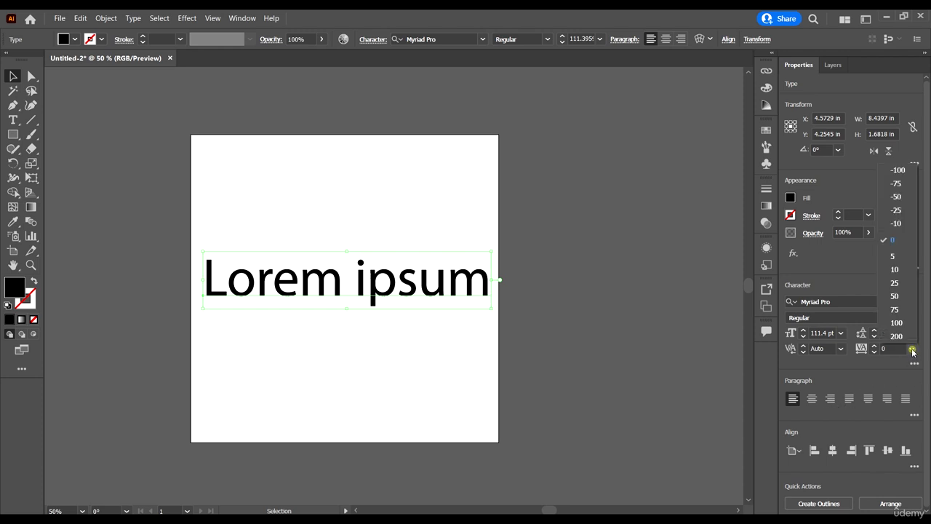
left_click(899, 169)
left_click_drag(421, 291, 446, 291)
left_click(446, 387)
left_click_drag(332, 290, 326, 296)
left_click_drag(295, 303, 304, 311)
scroll(300, 310, "up", 1)
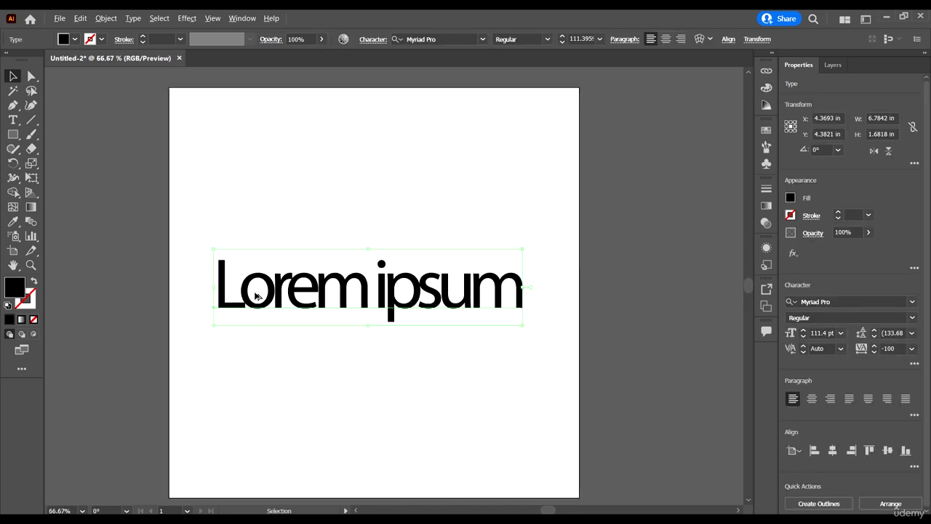
scroll(255, 294, "up", 1)
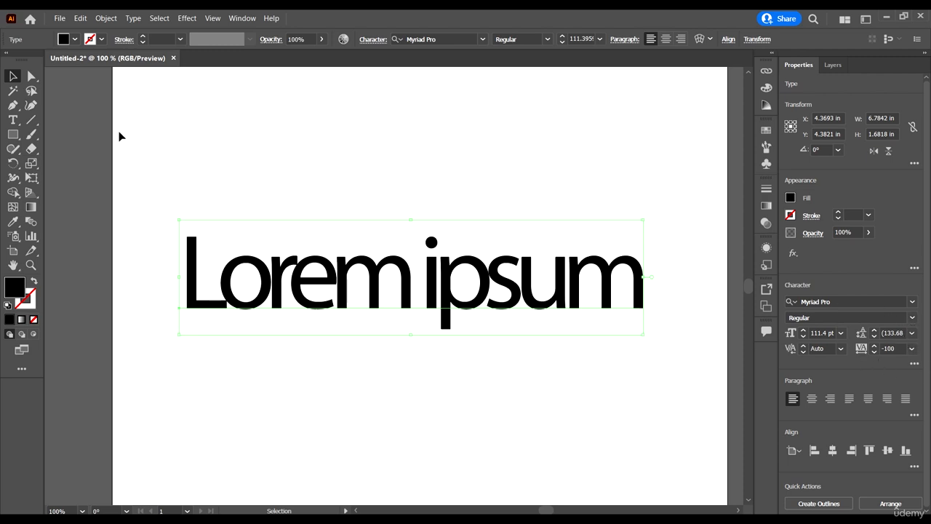
Enlarge only the "m" of "Lorem" with the Touch Type tool, keeping that character selected
left_click(15, 124)
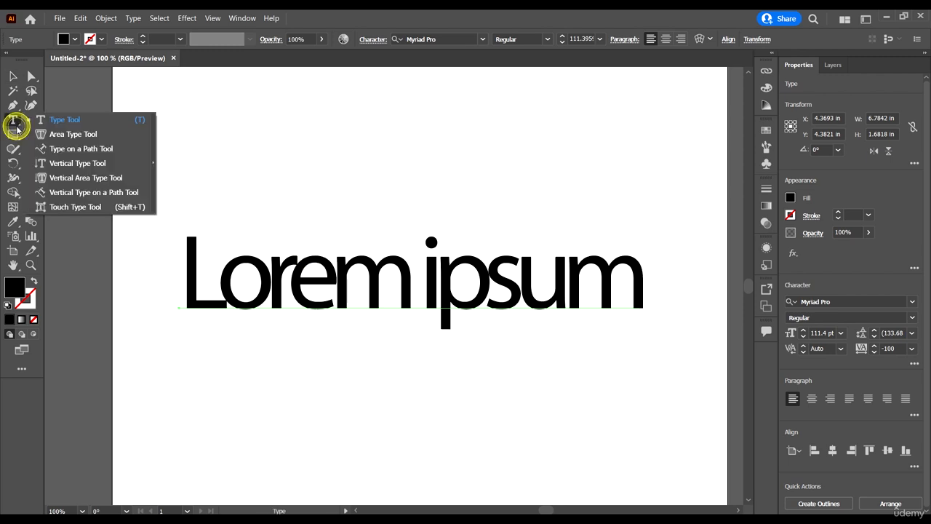
left_click(76, 207)
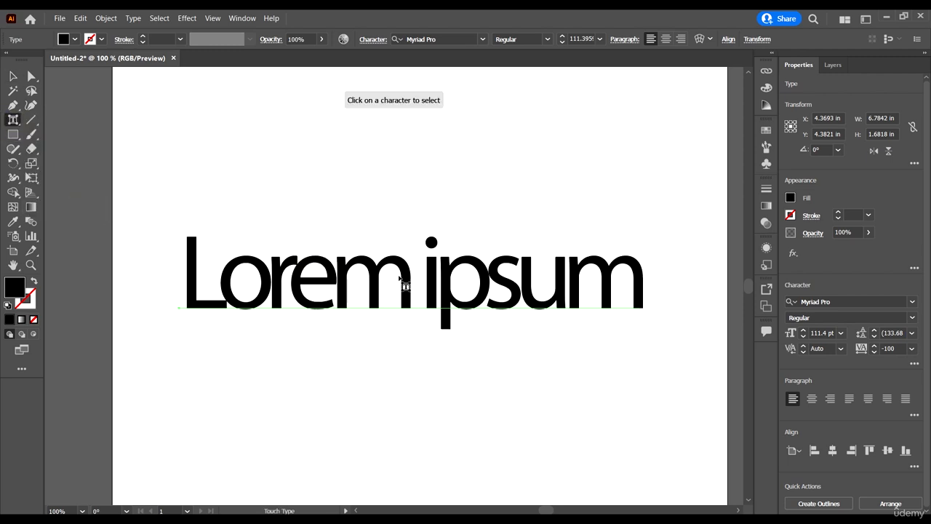
left_click(370, 271)
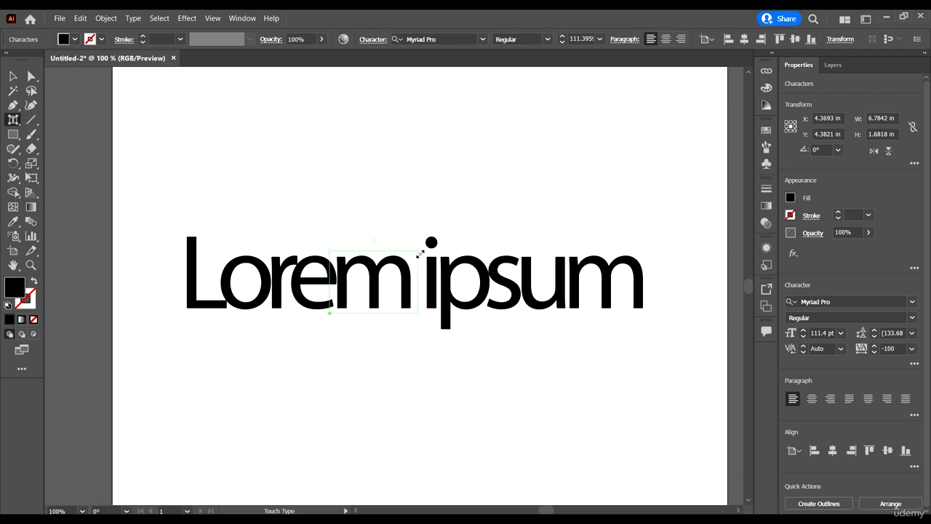
left_click_drag(420, 254, 474, 214)
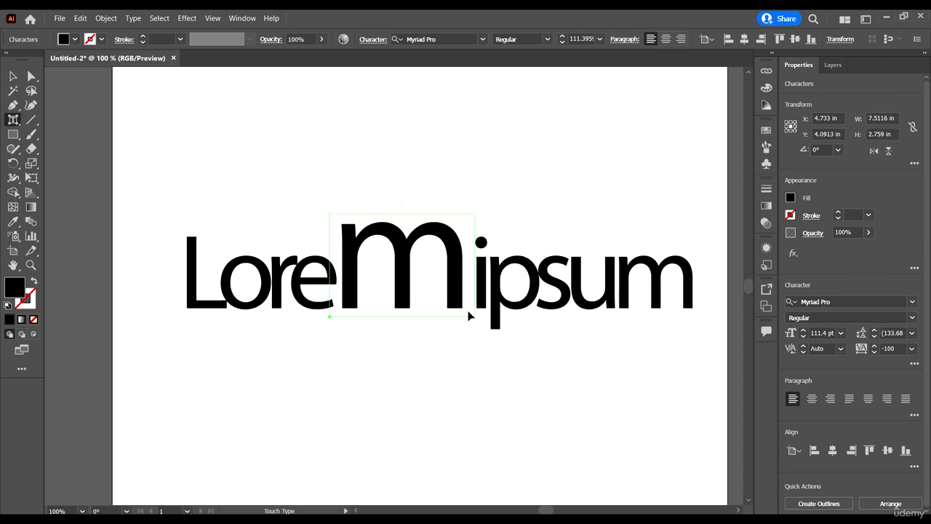
left_click(480, 321)
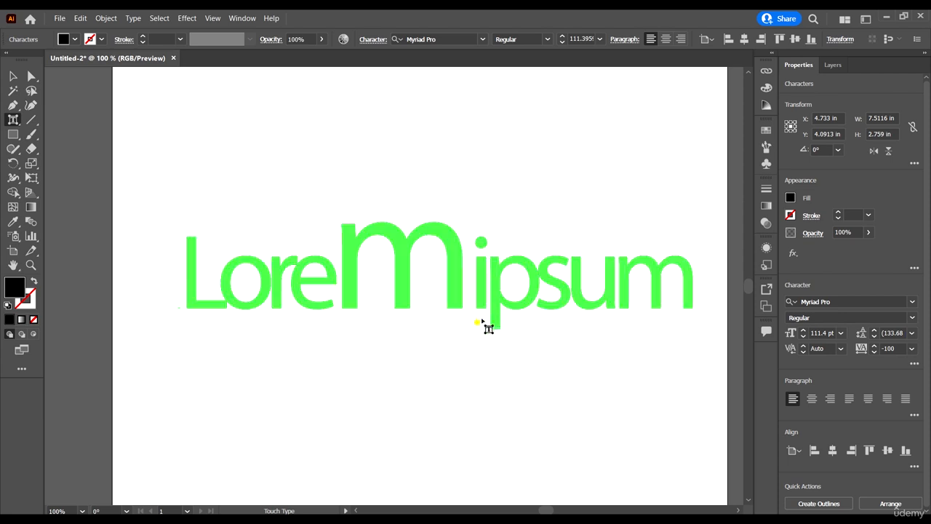
left_click(453, 268)
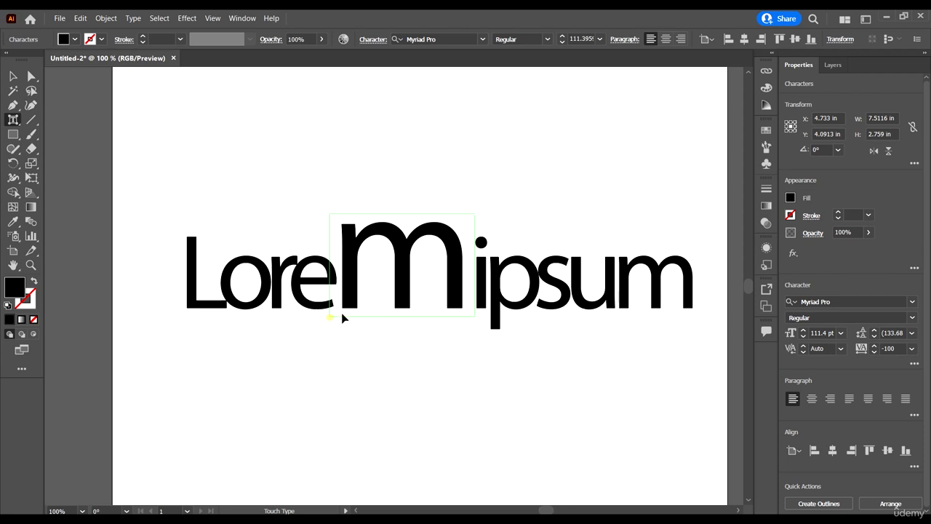
Reposition individual letters of "Lorem" with the Touch Type tool, lowering the "m" and "r" and raising the "L"
left_click_drag(329, 316, 354, 321)
left_click_drag(379, 275, 352, 313)
left_click_drag(189, 301, 193, 291)
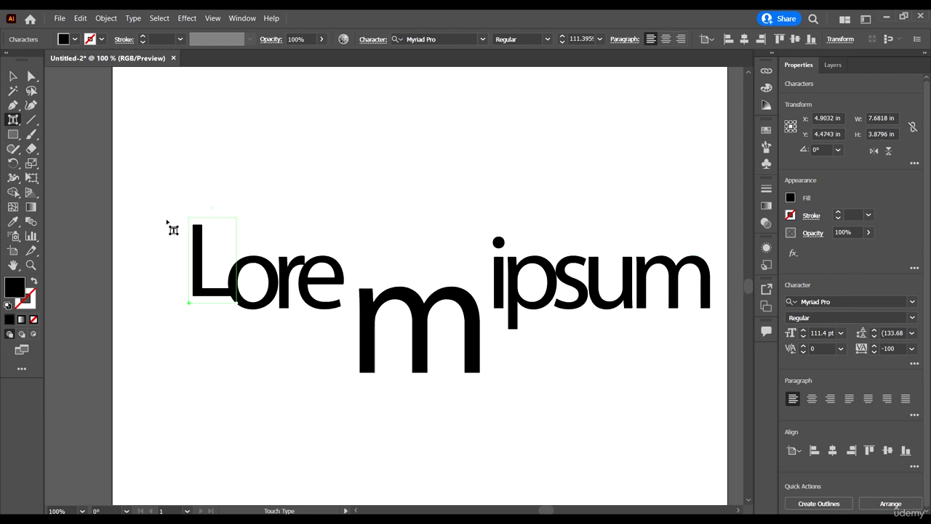
left_click(281, 298)
left_click_drag(281, 297, 290, 339)
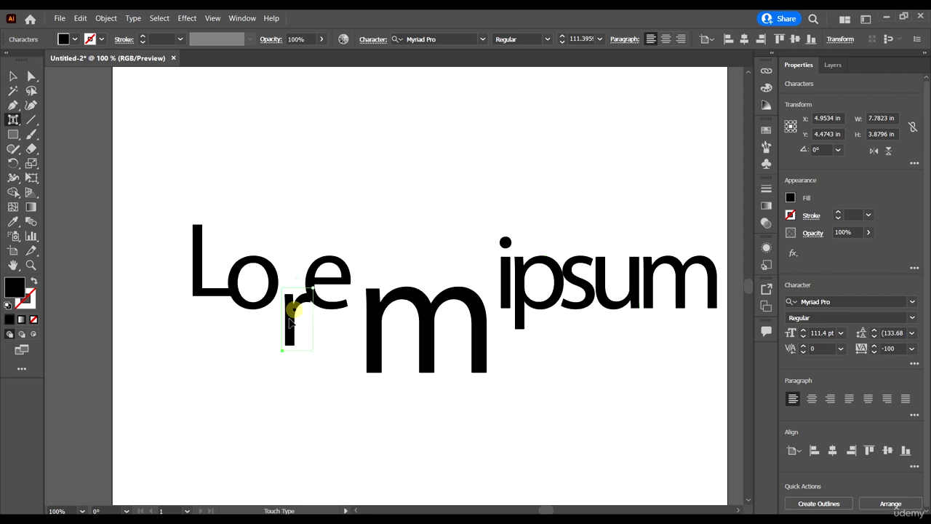
left_click_drag(289, 307, 295, 324)
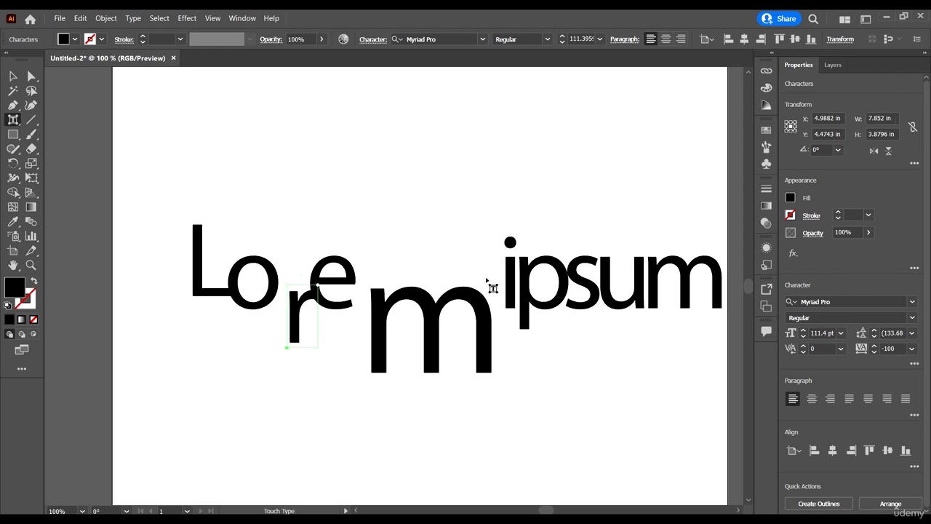
Rotate the final "m" of "ipsum" counterclockwise and the large "m" of "Lorem" clockwise as single characters
scroll(281, 247, "down", 1)
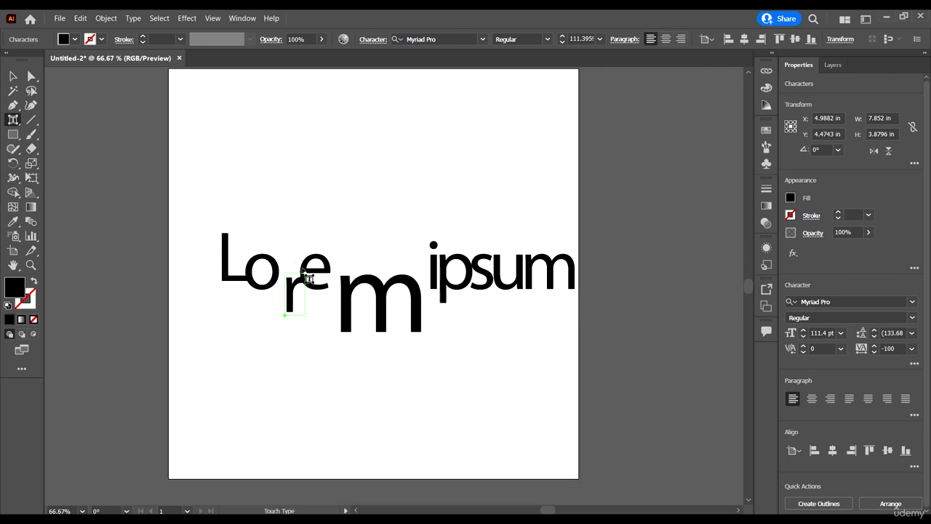
scroll(518, 275, "up", 1)
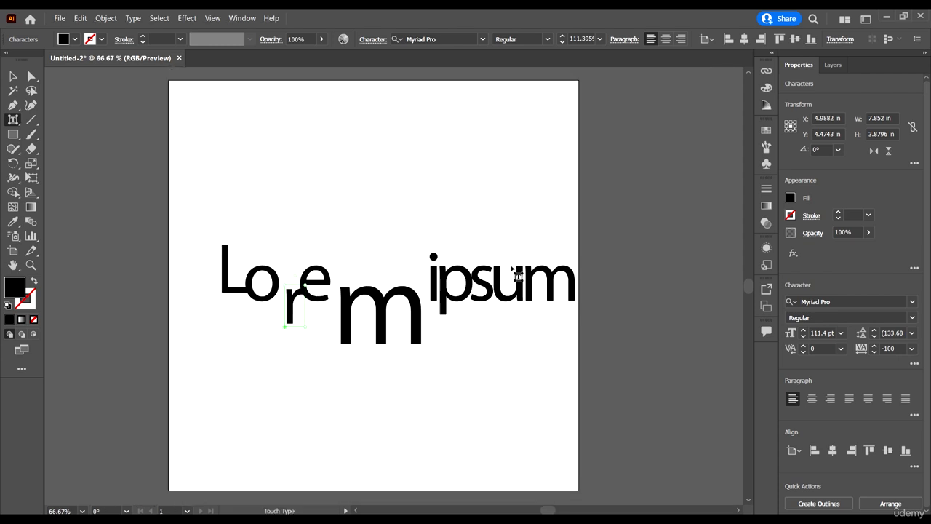
left_click(557, 283)
left_click_drag(550, 254, 553, 280)
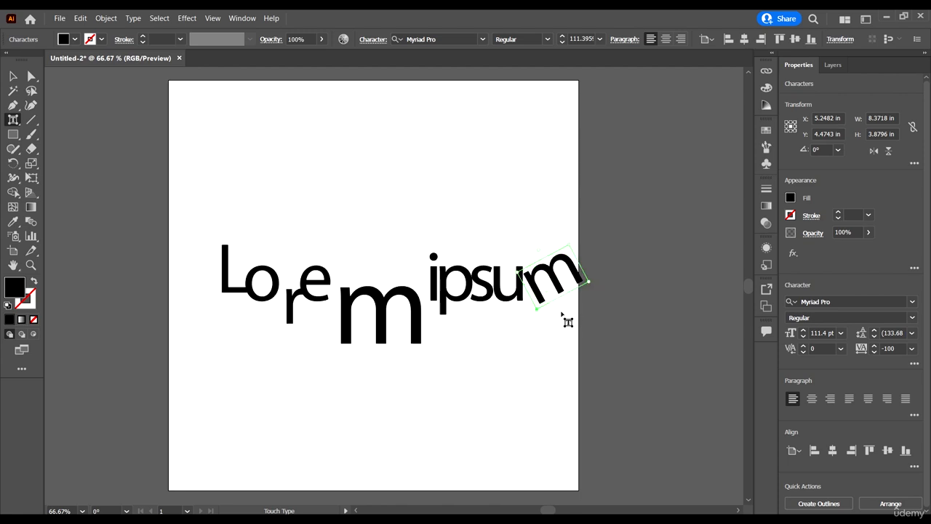
left_click(382, 324)
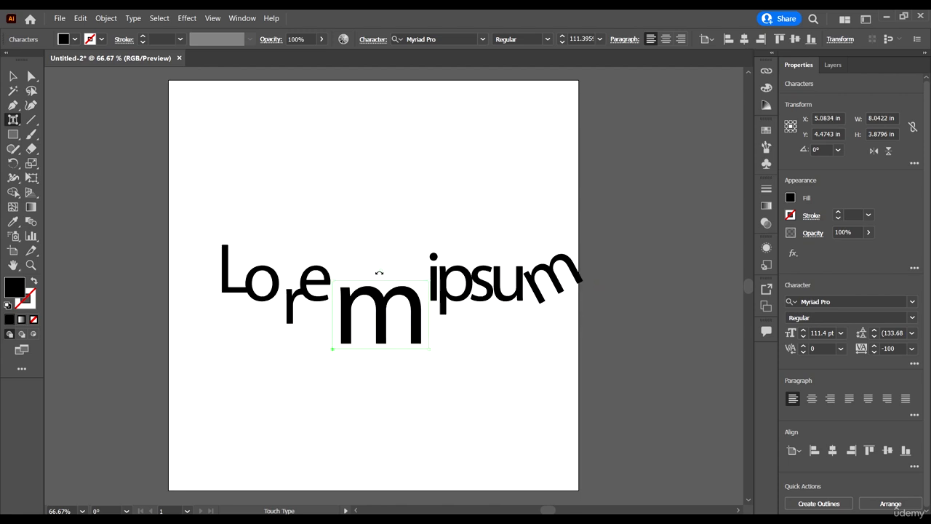
left_click_drag(377, 270, 393, 276)
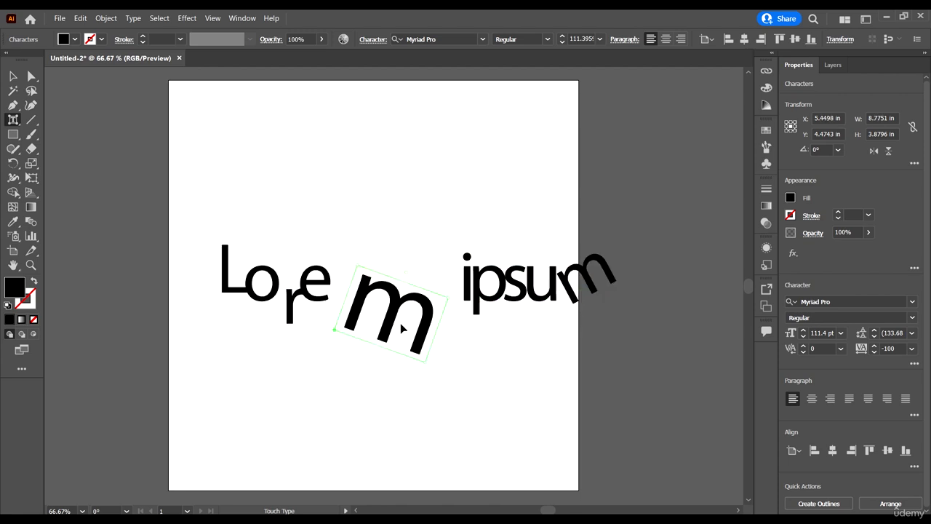
Move the letter "L" down and outward, and set its tracking to 200 and its leading to 124 pt
left_click(215, 295)
left_click_drag(217, 293, 209, 313)
left_click(912, 349)
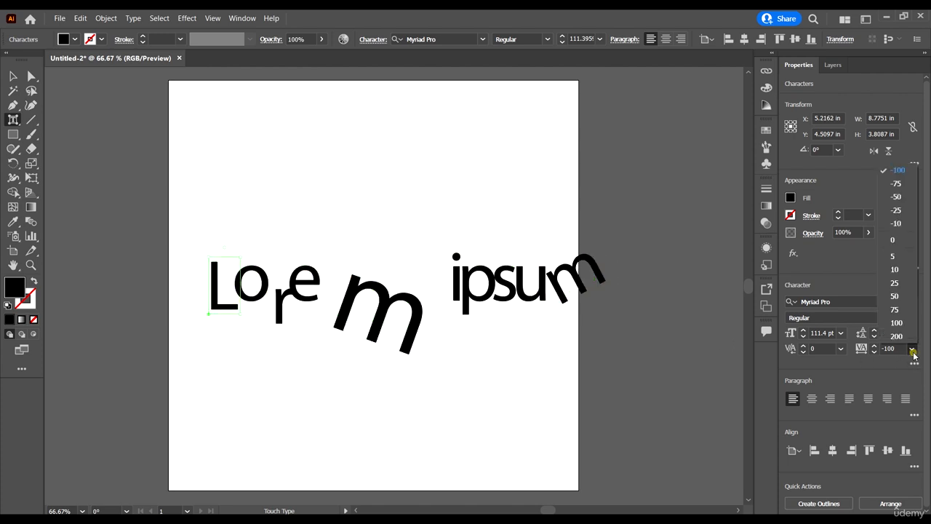
left_click(896, 335)
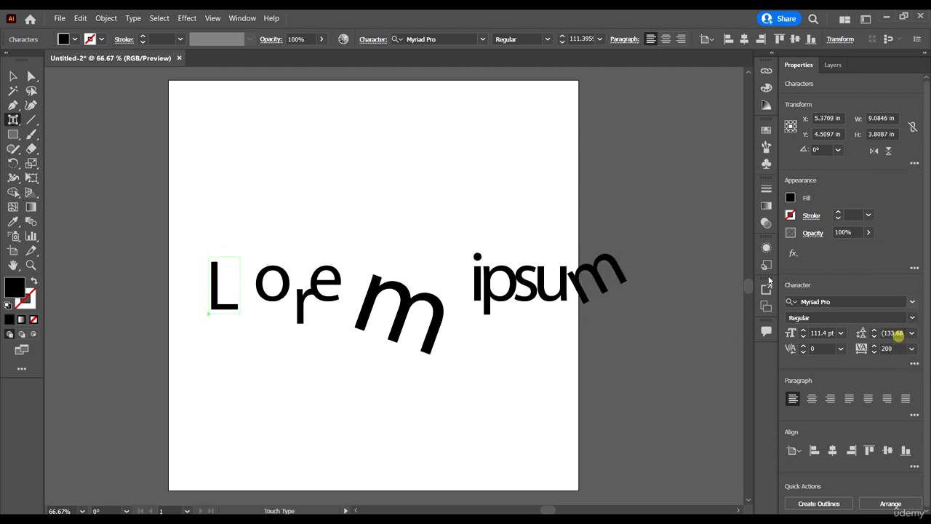
left_click(898, 332)
scroll(899, 332, "down", 9)
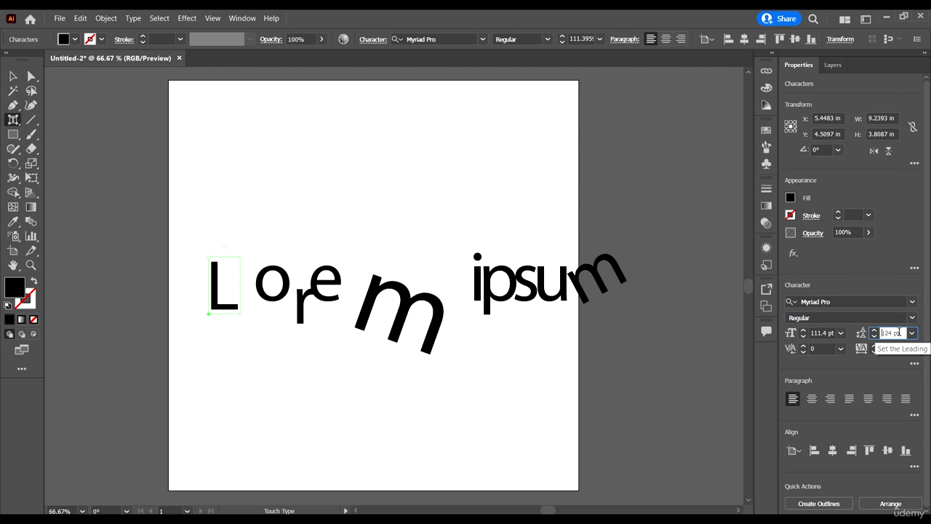
key("Escape")
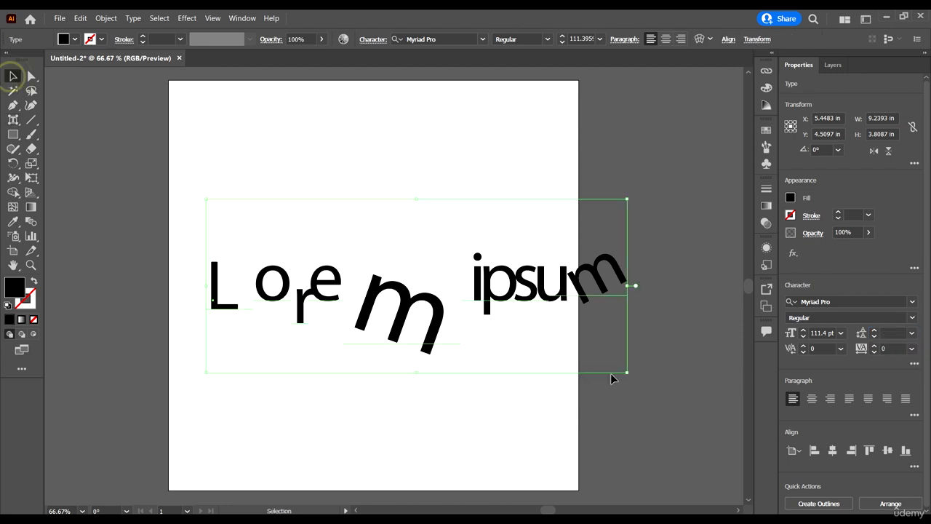
Delete the "Lorem ipsum" text object, leaving an empty artboard
left_click(612, 374)
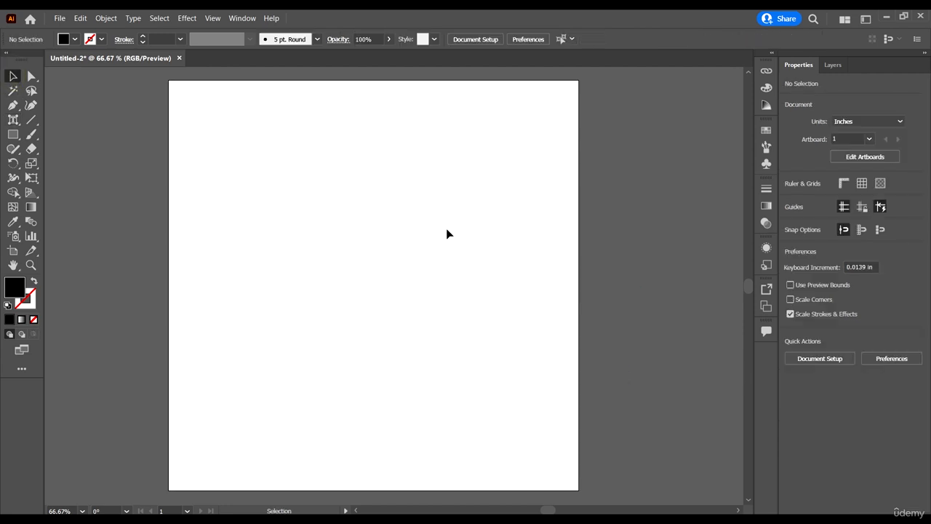
scroll(391, 201, "down", 2)
scroll(318, 191, "up", 1)
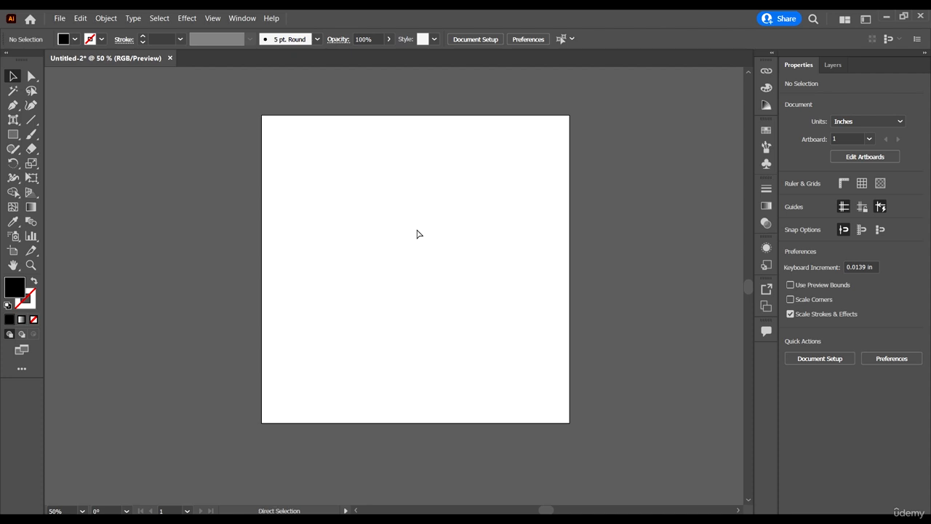
scroll(417, 234, "right", 1)
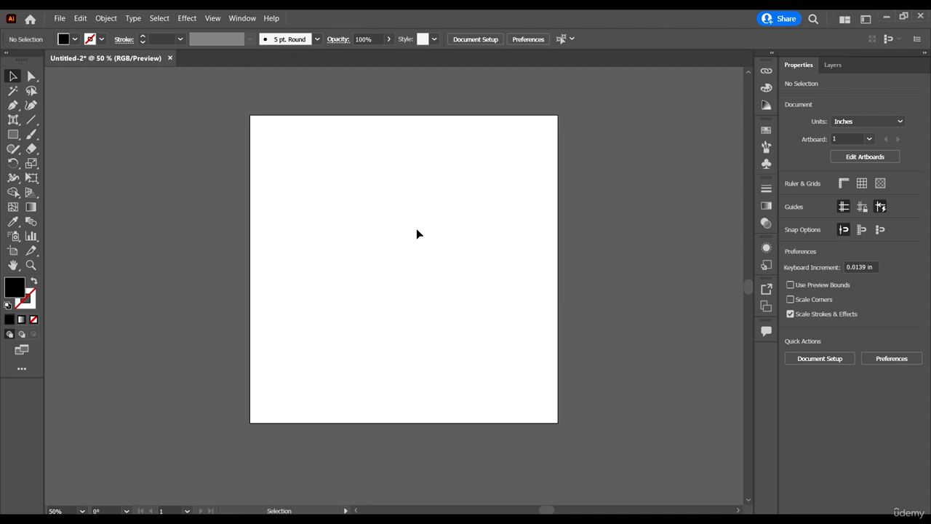